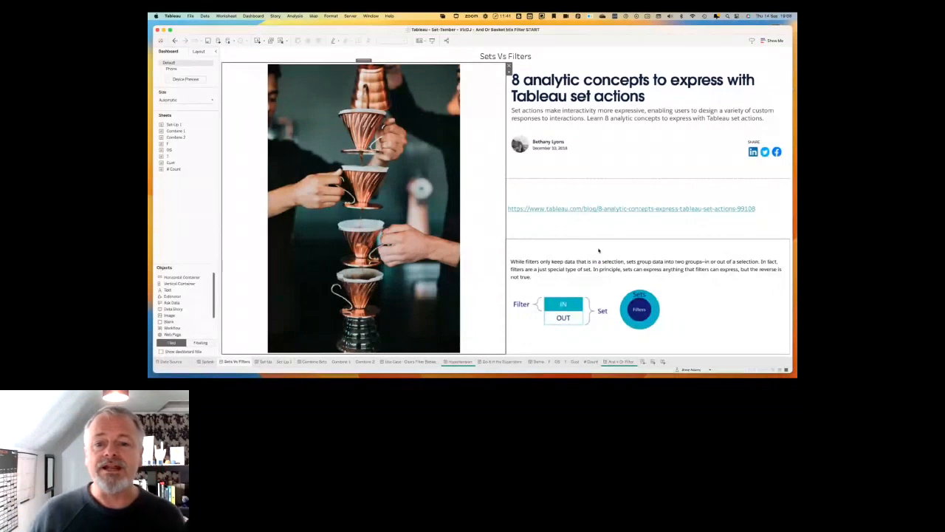
Go through the Set-Up dashboard to the Set-Up 1 worksheet and clear the field search so all fields are listed.
{"action": "left_click", "coordinate": [320, 295]}
{"action": "left_click", "coordinate": [267, 364]}
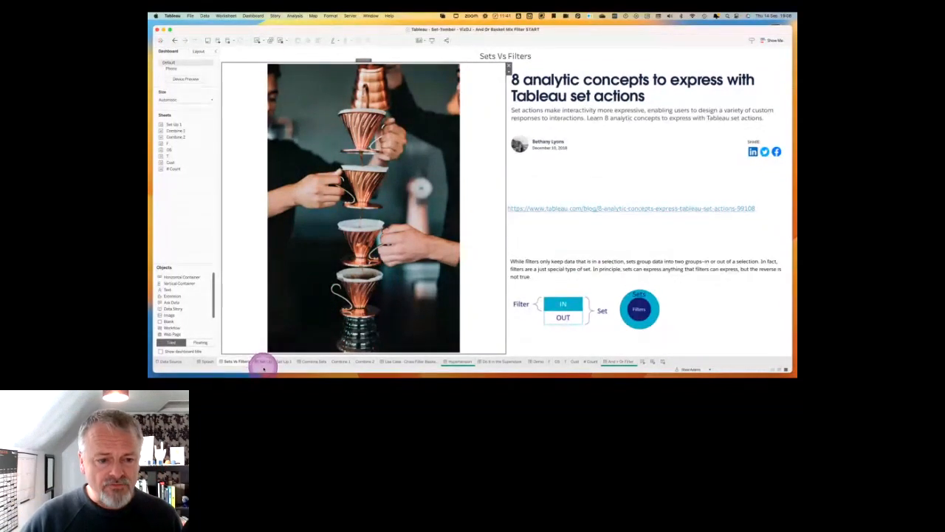
{"action": "left_click", "coordinate": [263, 362]}
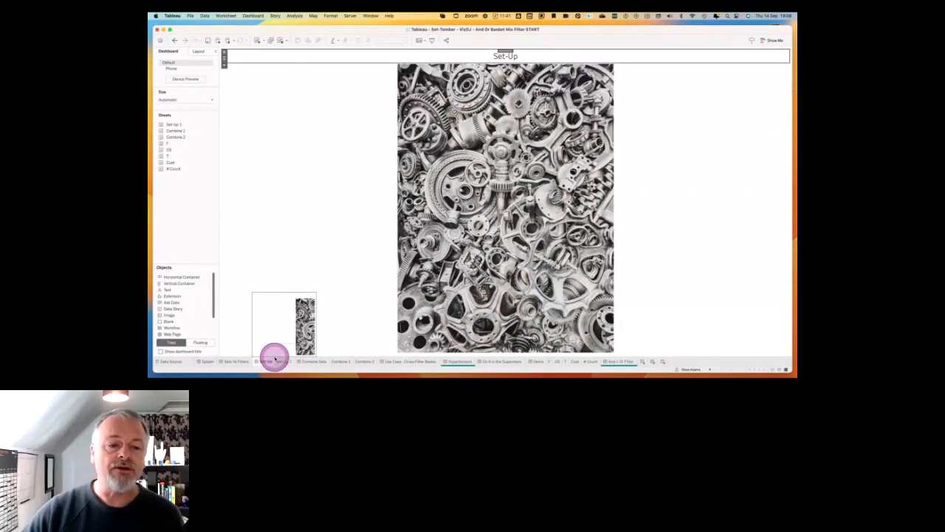
{"action": "left_click", "coordinate": [285, 362]}
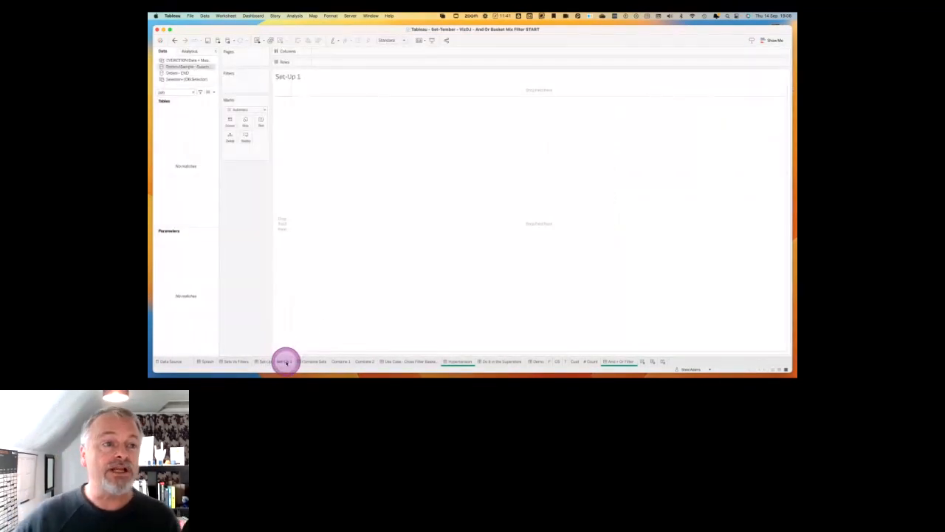
{"action": "left_click", "coordinate": [194, 92]}
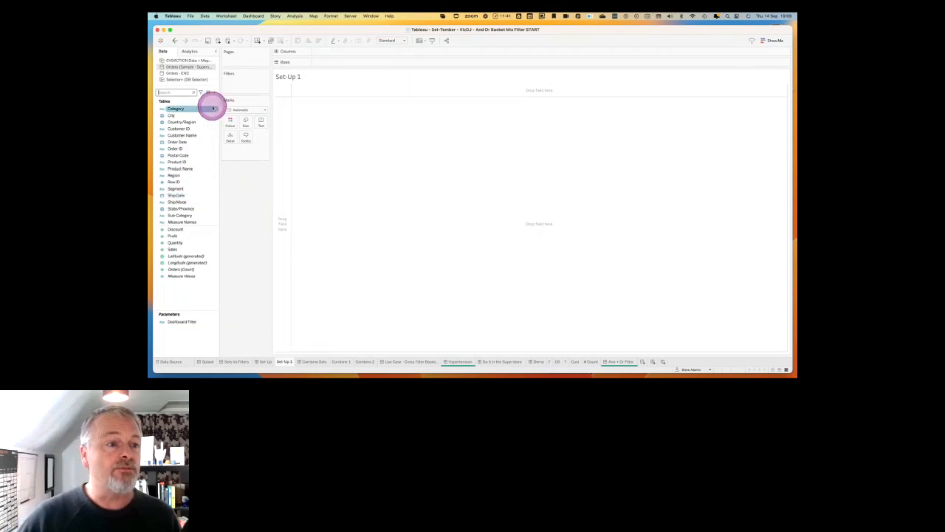
Start a new set from the Customer Name field and look through its condition and top-N options.
{"action": "right_click", "coordinate": [192, 136]}
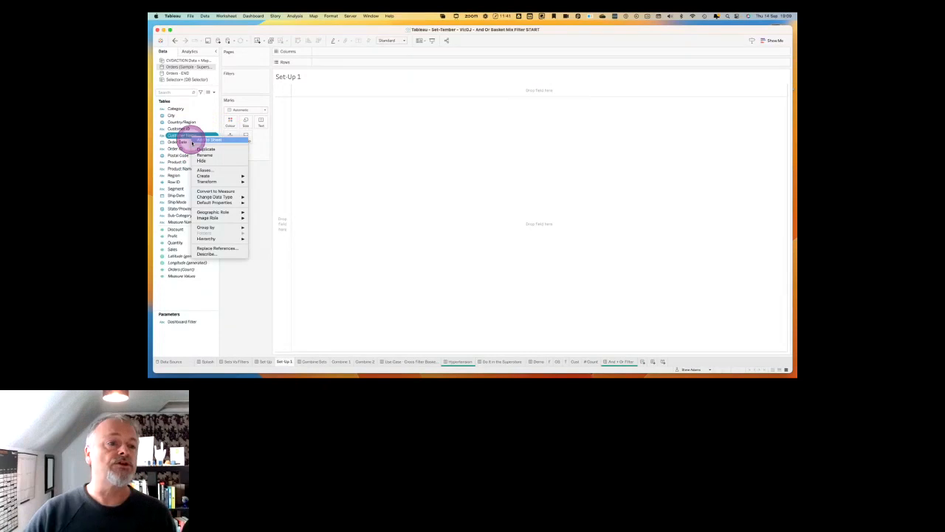
{"action": "mouse_move", "coordinate": [202, 182]}
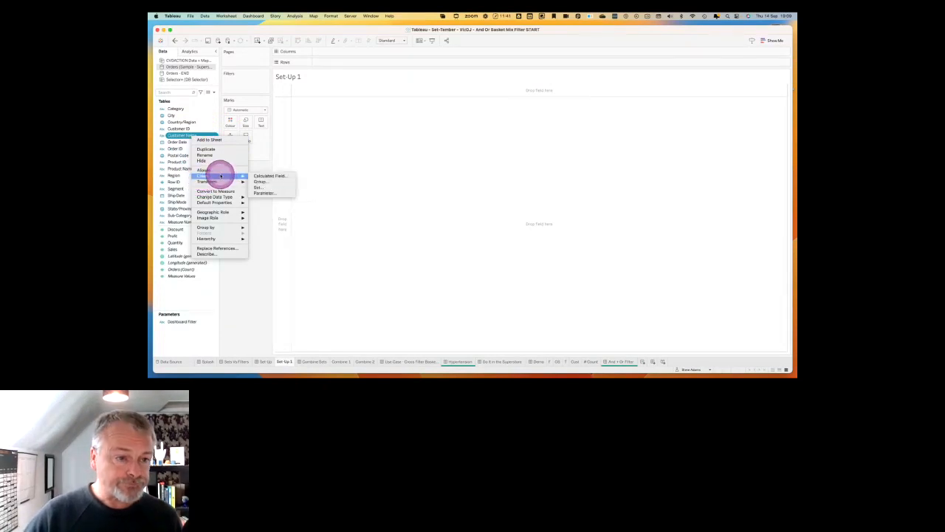
{"action": "left_click", "coordinate": [260, 187]}
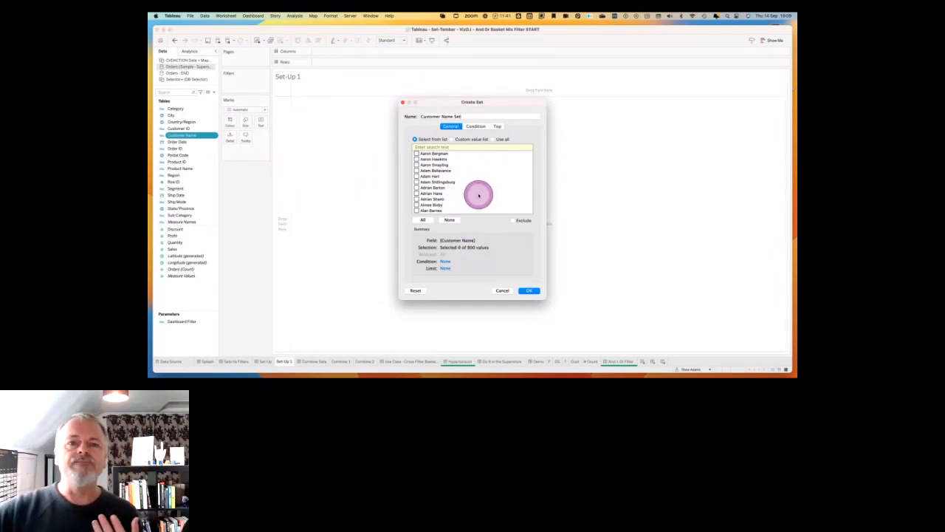
{"action": "left_click_drag", "start_coordinate": [455, 102], "coordinate": [448, 122]}
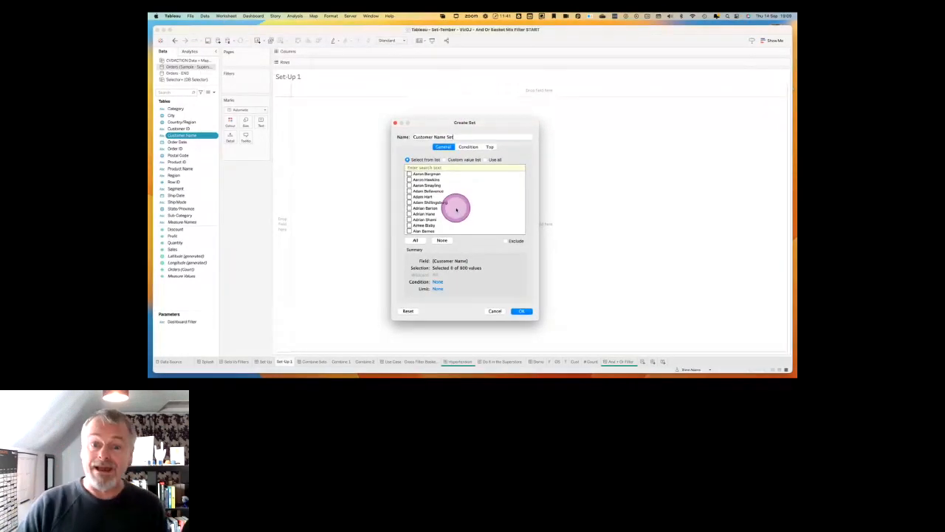
{"action": "left_click", "coordinate": [469, 147]}
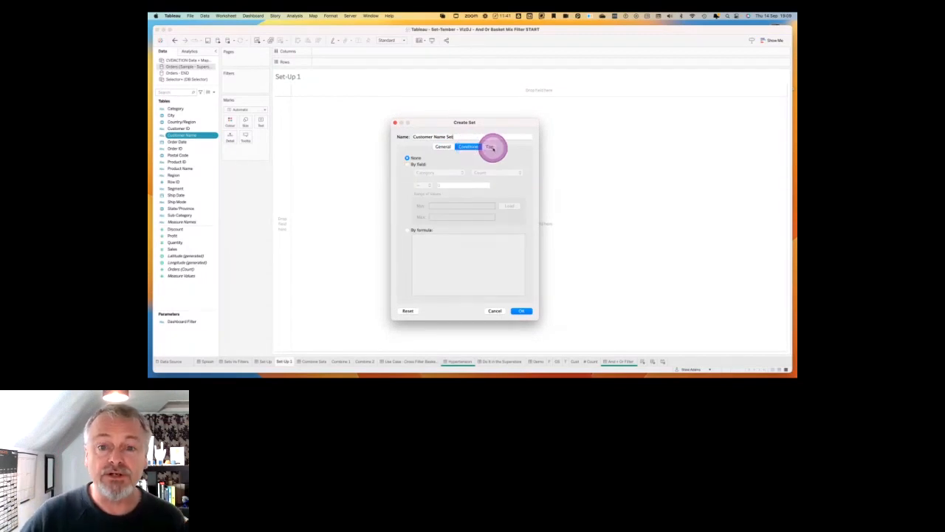
{"action": "left_click", "coordinate": [490, 147]}
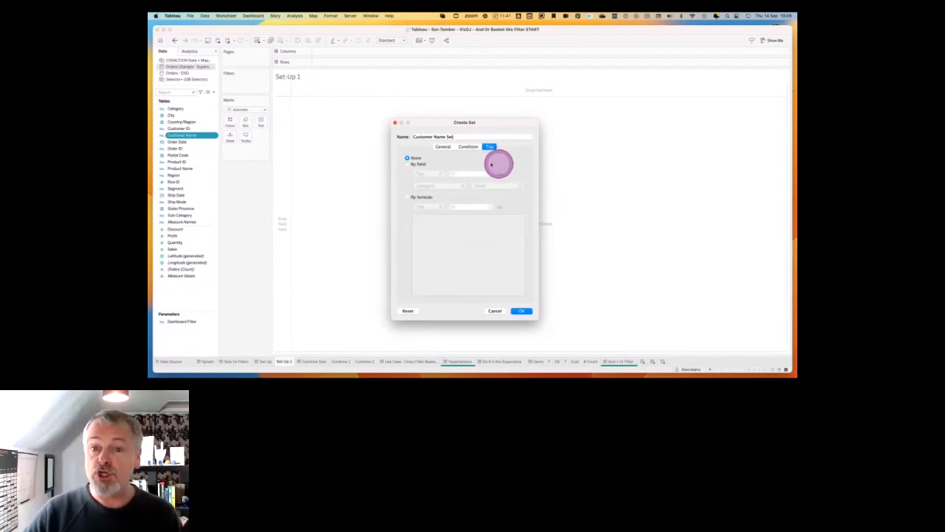
Define the set as the top 10 customers by sum of Sales and create it as "Customer Name Set - Sales".
{"action": "left_click", "coordinate": [407, 164]}
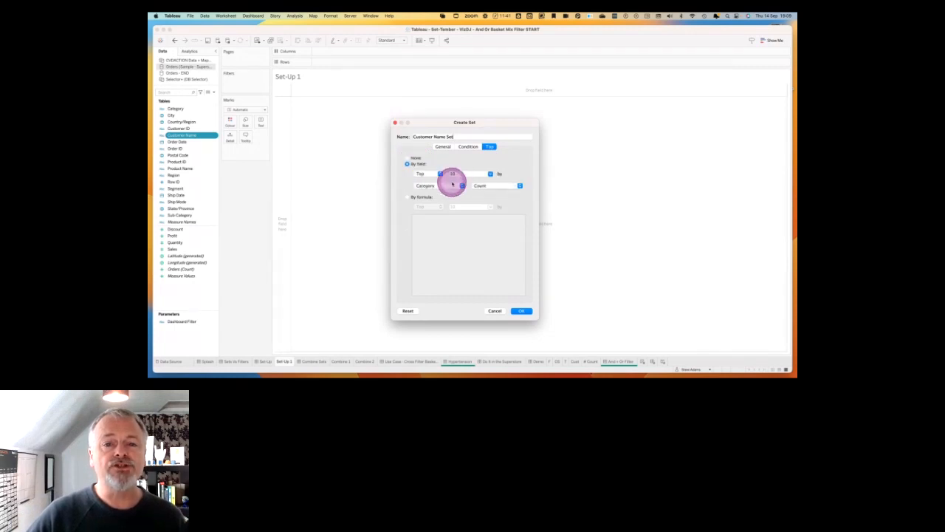
{"action": "left_click", "coordinate": [453, 186]}
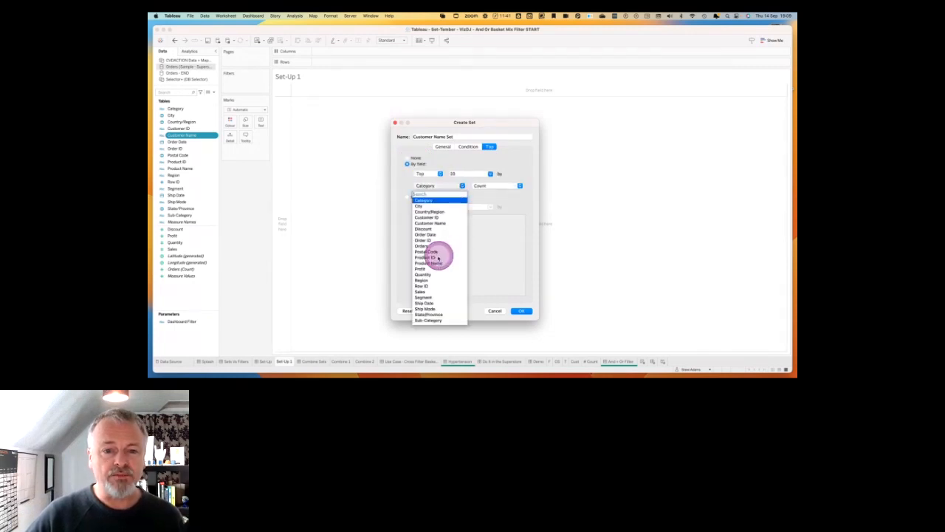
{"action": "left_click", "coordinate": [421, 291]}
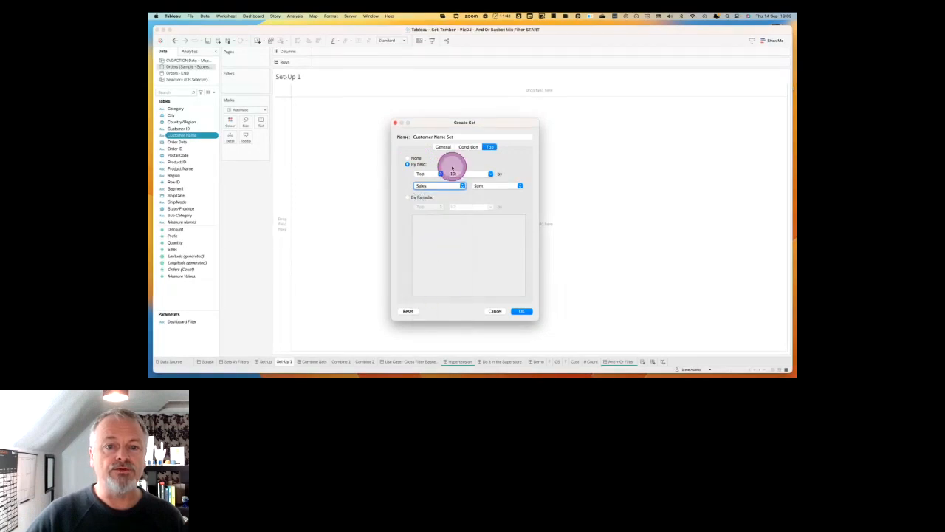
{"action": "left_click", "coordinate": [465, 136]}
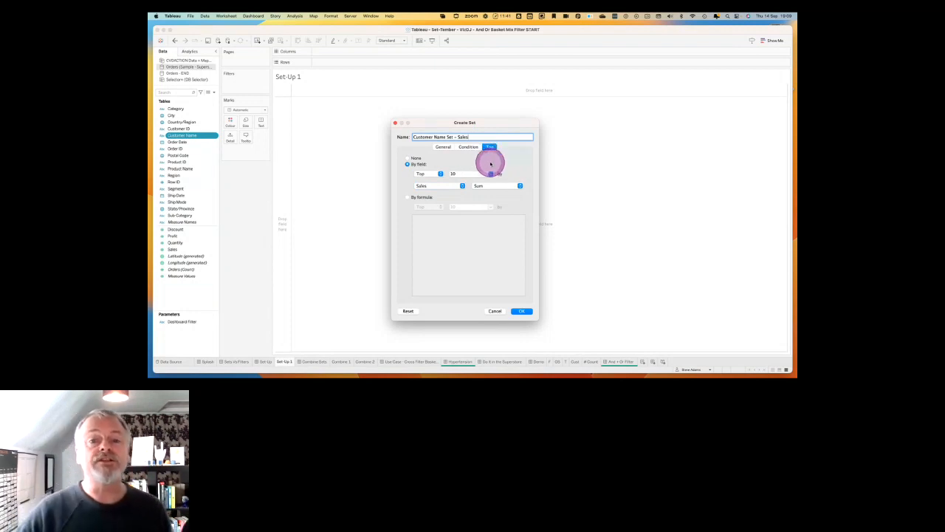
{"action": "left_click", "coordinate": [488, 173]}
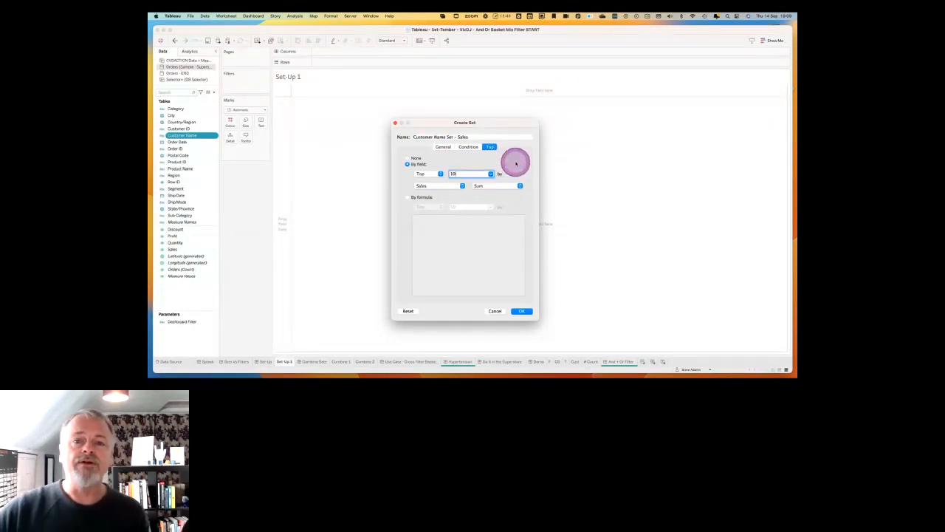
{"action": "left_click", "coordinate": [520, 310]}
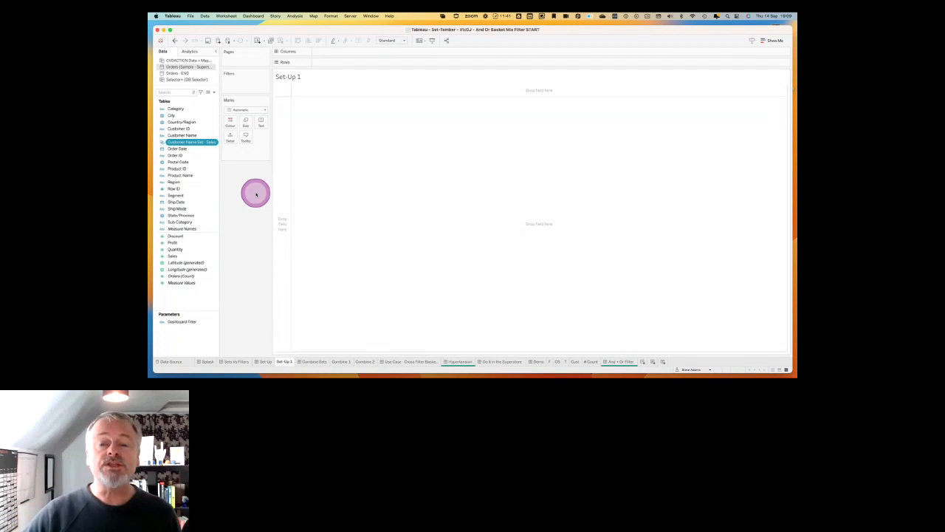
Build a bar chart of Sales by Sub-Category, coloured by in/out membership of Customer Name Set - Sales.
{"action": "left_click", "coordinate": [190, 221]}
{"action": "left_click_drag", "start_coordinate": [192, 222], "coordinate": [282, 192]}
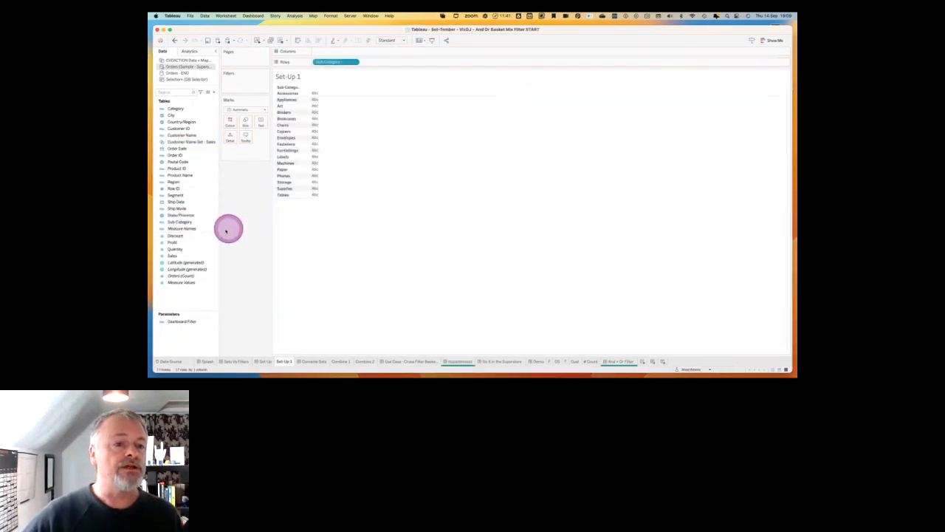
{"action": "left_click_drag", "start_coordinate": [174, 242], "coordinate": [333, 52]}
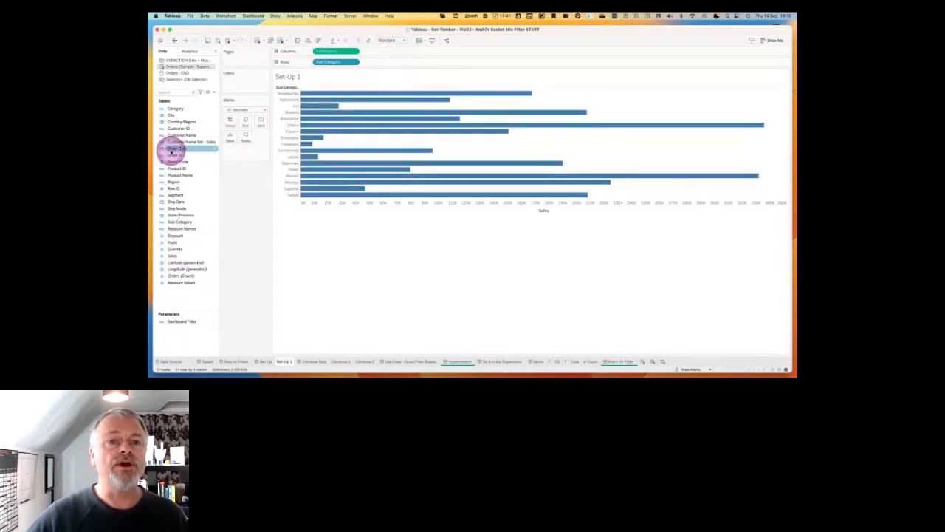
{"action": "left_click_drag", "start_coordinate": [183, 142], "coordinate": [229, 122]}
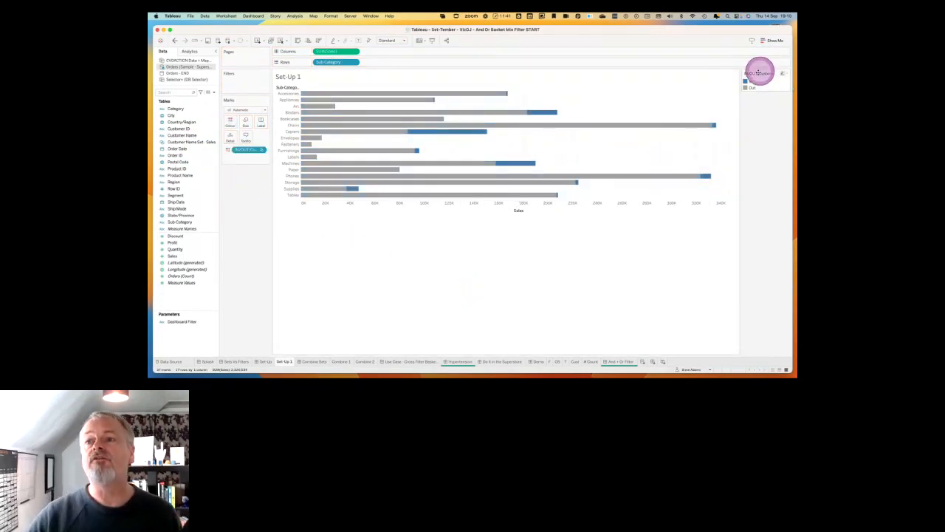
Reorder the colour legend to put Out before In, and switch the set on colour to show its individual members.
{"action": "left_click", "coordinate": [751, 82]}
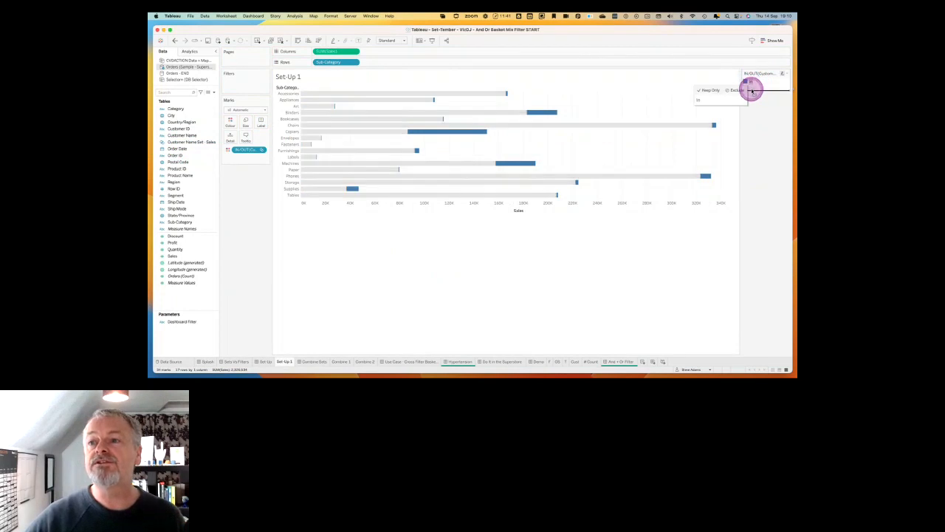
{"action": "left_click", "coordinate": [761, 114]}
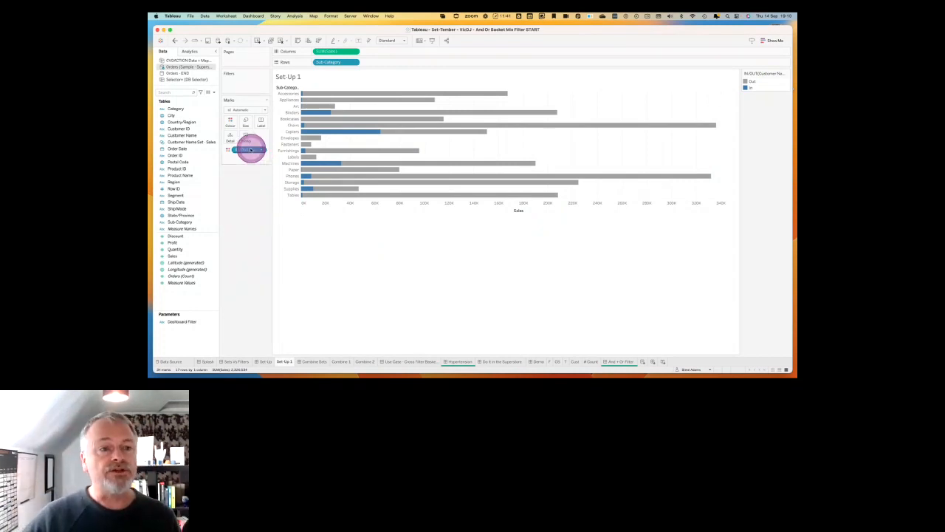
{"action": "left_click", "coordinate": [262, 151]}
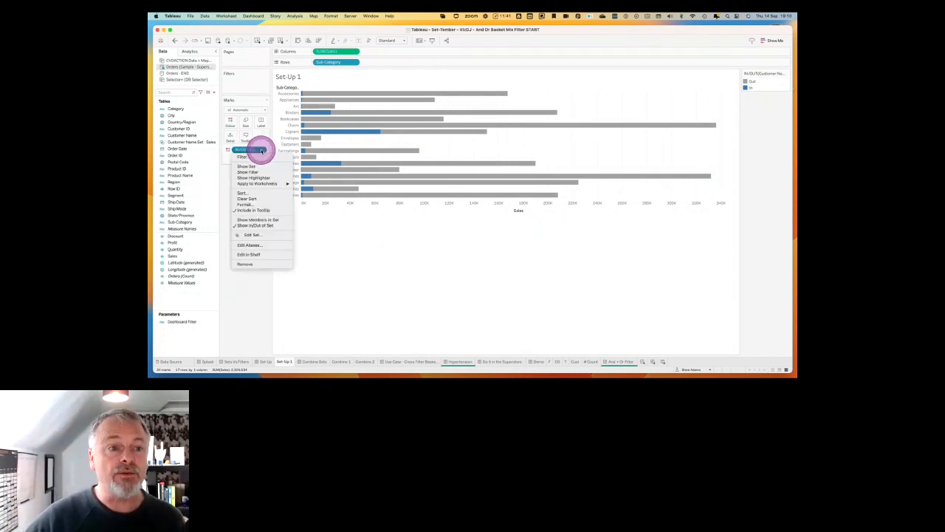
{"action": "left_click", "coordinate": [253, 220]}
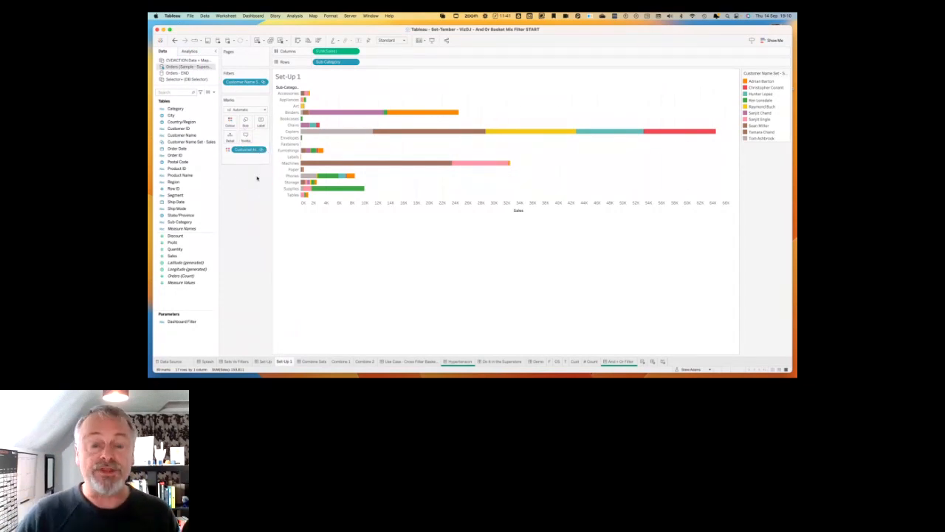
Go past the Combine Sets dashboard to the Combine 1 worksheet and start a new set from Customer Name.
{"action": "left_click", "coordinate": [317, 361]}
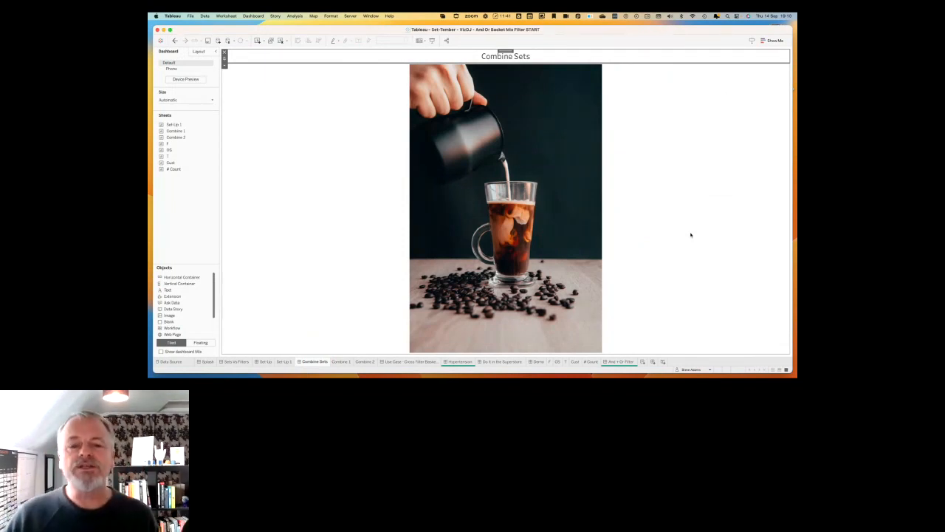
{"action": "left_click", "coordinate": [342, 361]}
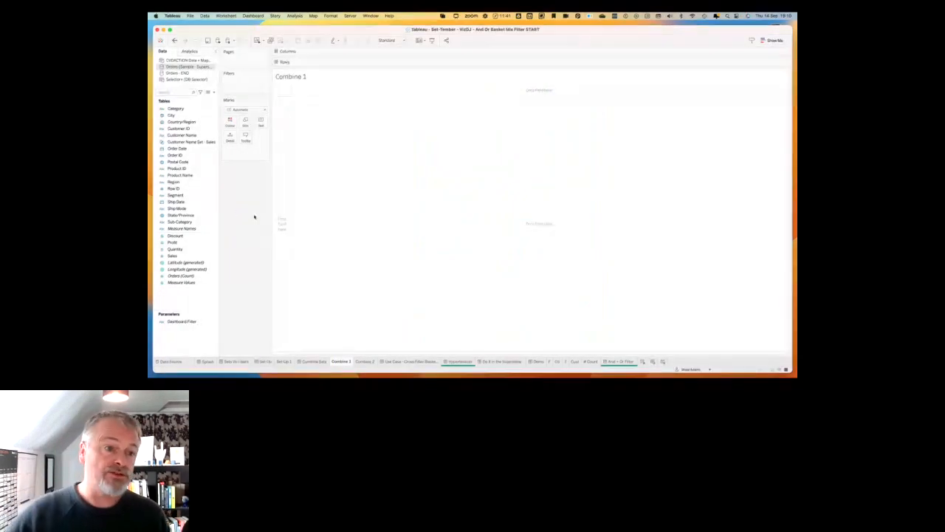
{"action": "left_click", "coordinate": [189, 135]}
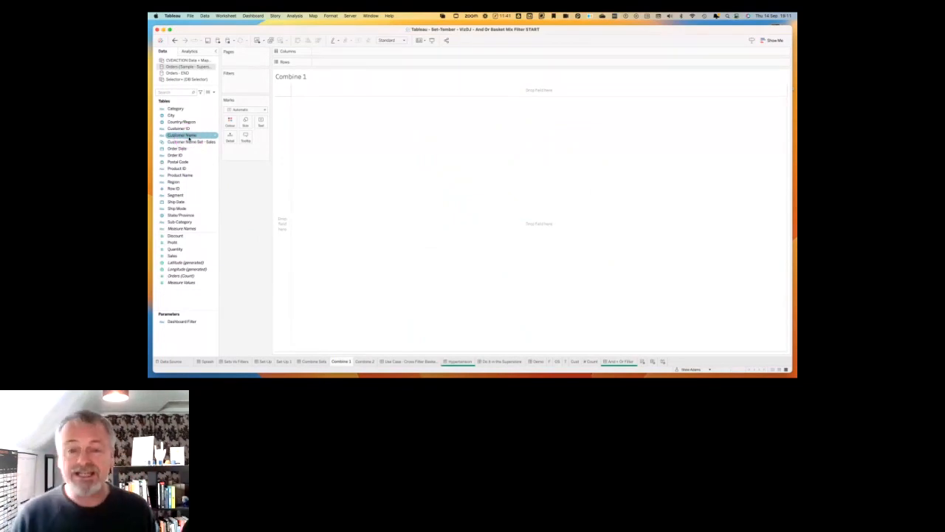
{"action": "right_click", "coordinate": [189, 138]}
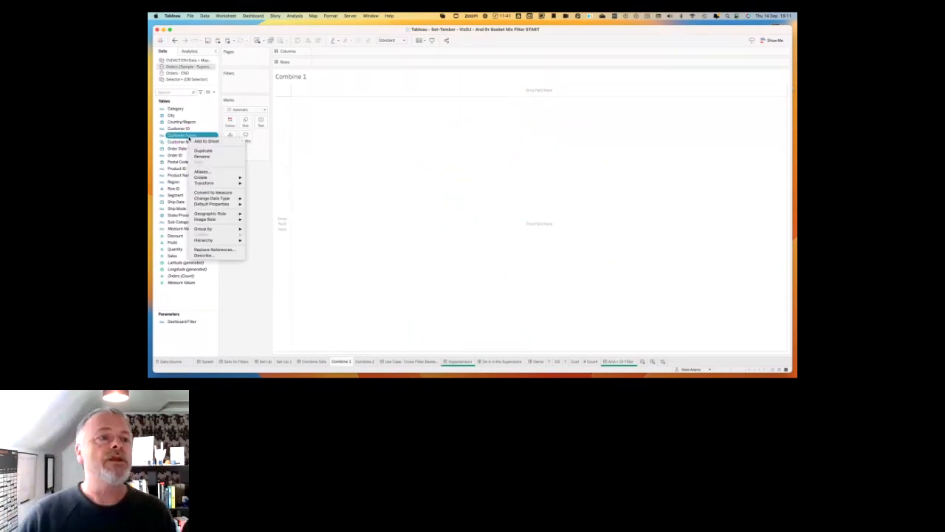
{"action": "left_click", "coordinate": [206, 177]}
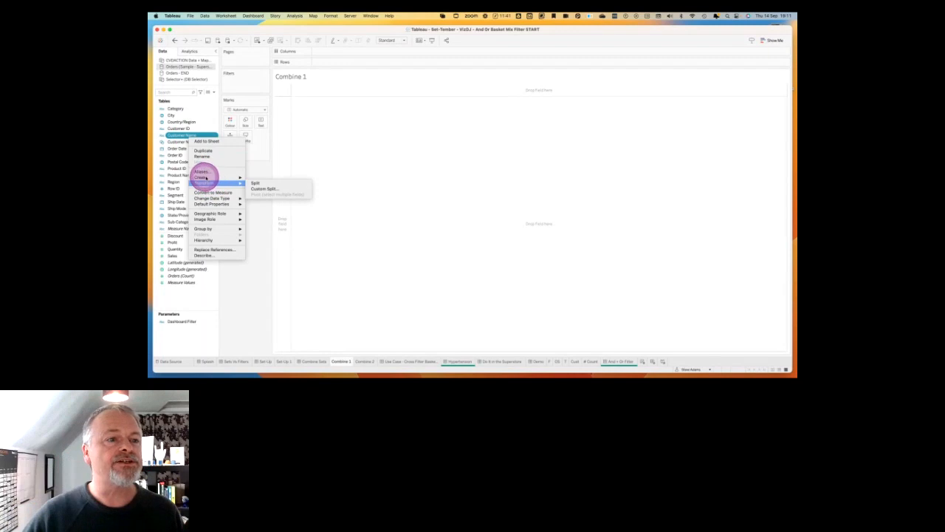
{"action": "left_click", "coordinate": [257, 188]}
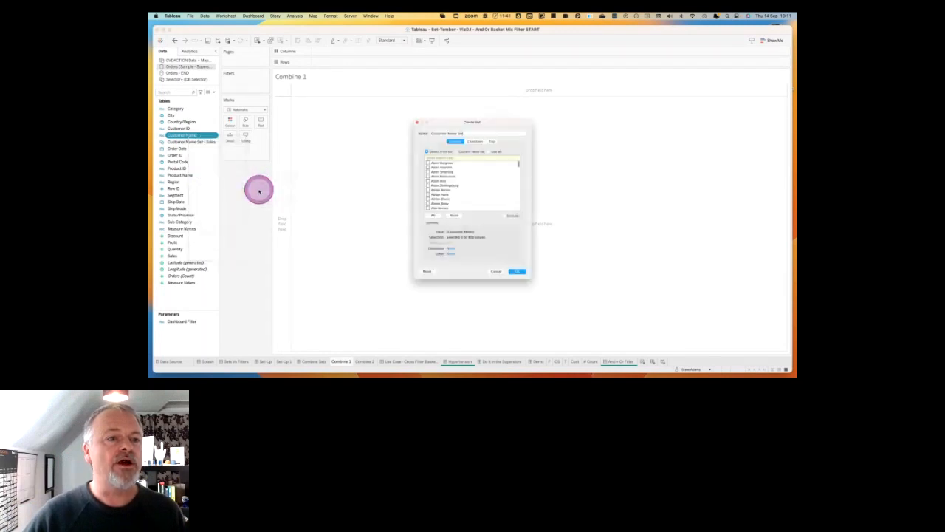
Define the new customer set as the bottom 10 by sum of Profit and create it with the default name.
{"action": "left_click", "coordinate": [497, 126]}
{"action": "left_click", "coordinate": [432, 149]}
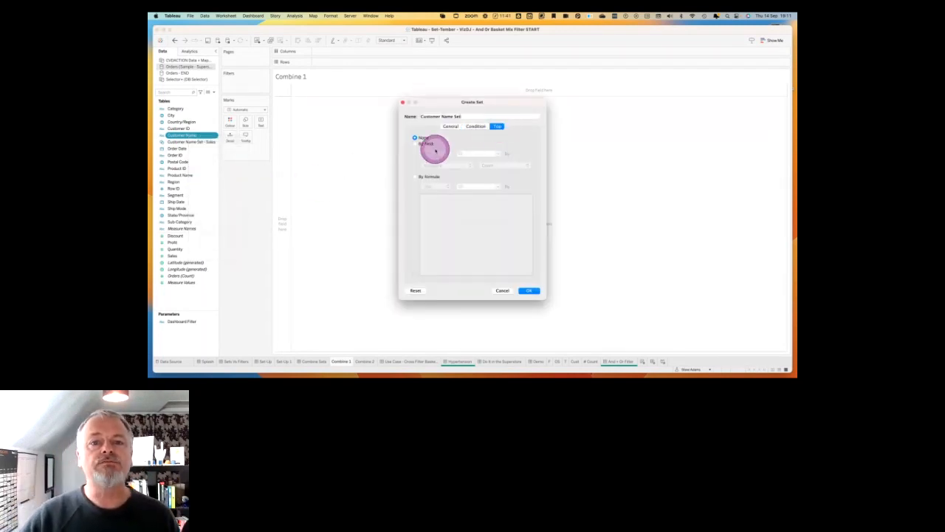
{"action": "left_click", "coordinate": [437, 154]}
{"action": "left_click", "coordinate": [436, 158]}
{"action": "left_click", "coordinate": [447, 165]}
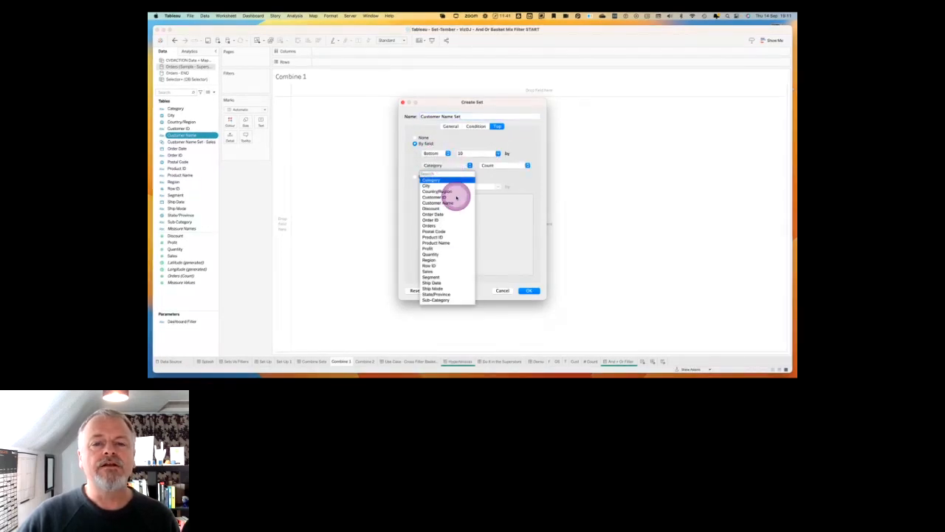
{"action": "left_click", "coordinate": [431, 248]}
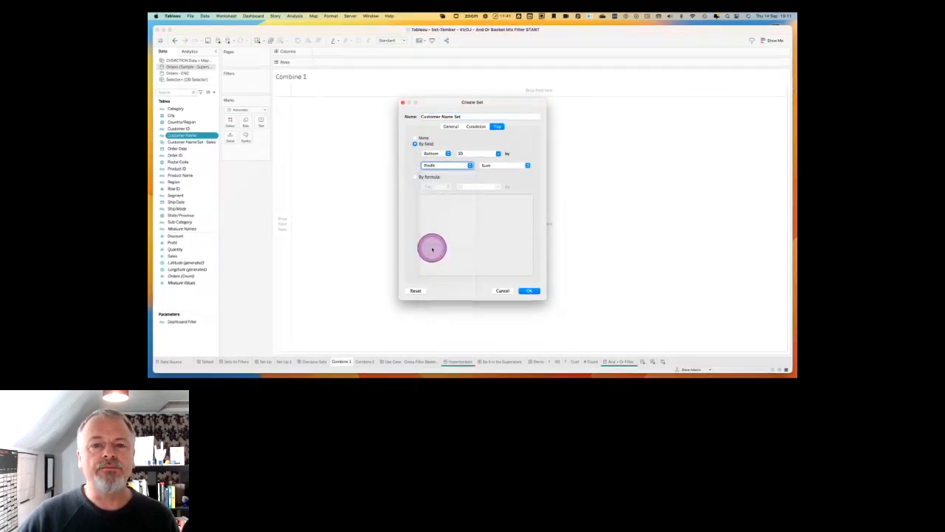
{"action": "left_click", "coordinate": [528, 291]}
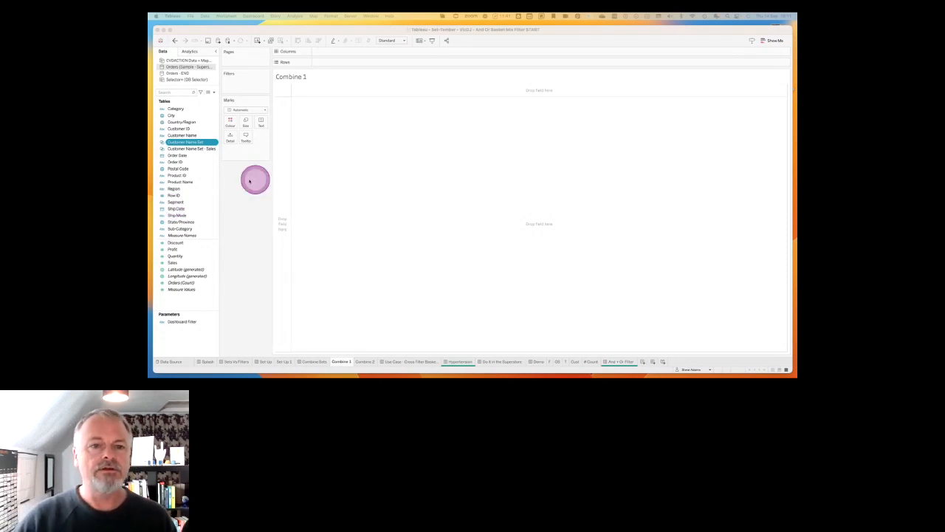
Build a scatter plot of Profit against Sales with one mark for each Customer Name.
{"action": "double_click", "coordinate": [174, 249]}
{"action": "left_click", "coordinate": [176, 262]}
{"action": "double_click", "coordinate": [176, 262]}
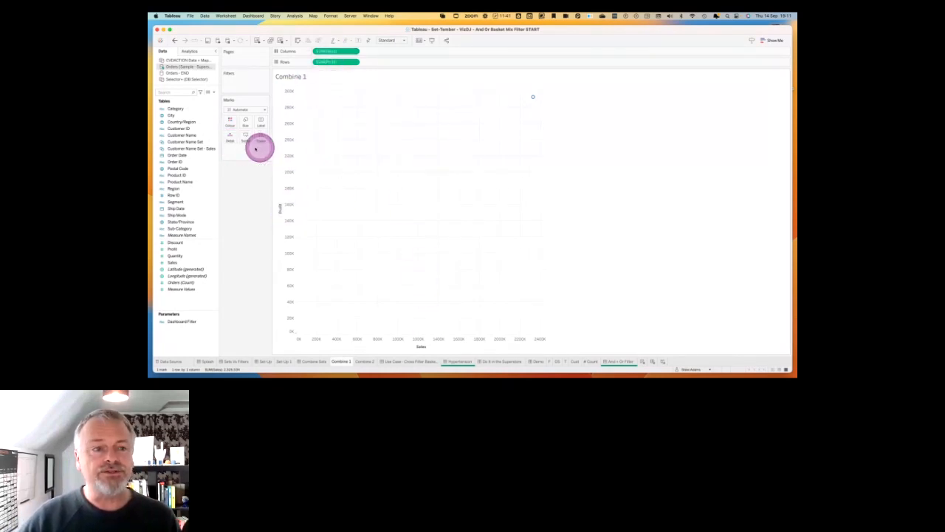
{"action": "left_click_drag", "start_coordinate": [183, 135], "coordinate": [392, 188]}
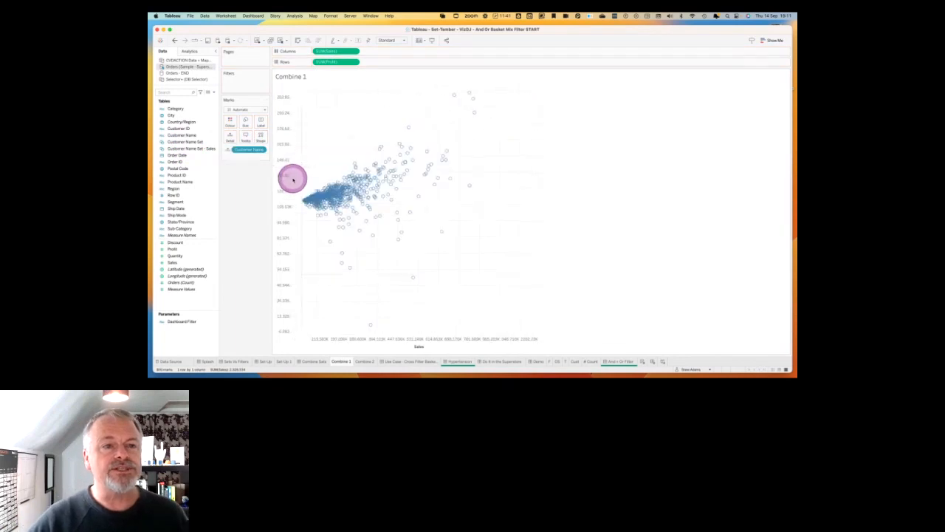
Change the scatter plot's mark type to Circle.
{"action": "left_click", "coordinate": [263, 109]}
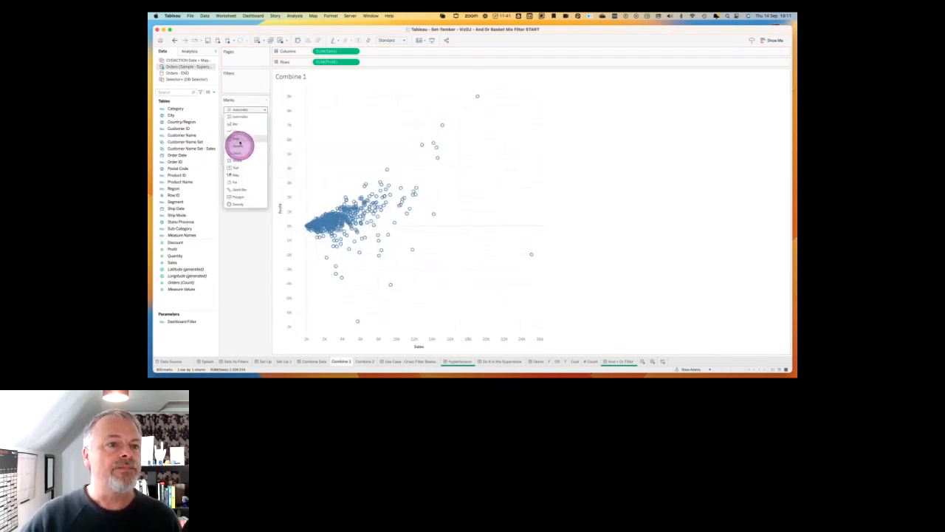
{"action": "left_click", "coordinate": [241, 152]}
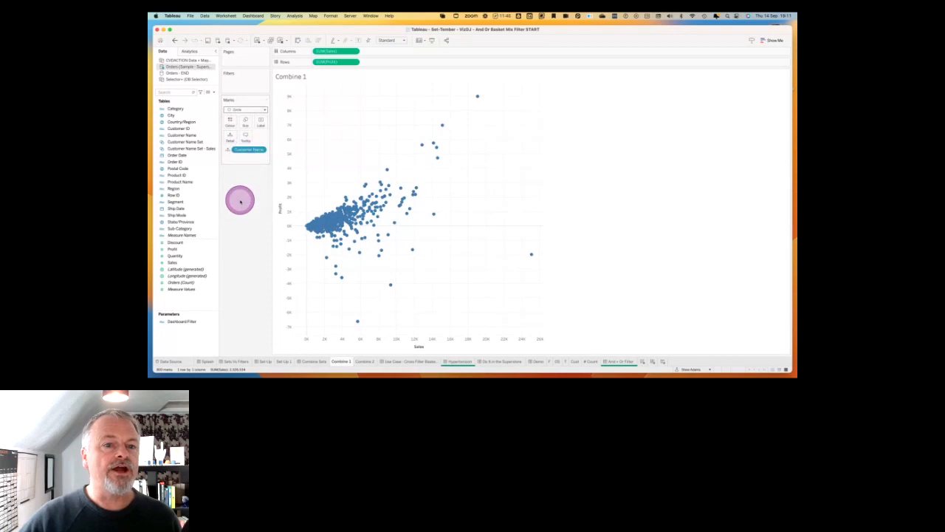
Try colouring the scatter plot by Customer Name Set and by Customer Name Set - Sales, undoing each colouring.
{"action": "left_click", "coordinate": [196, 142]}
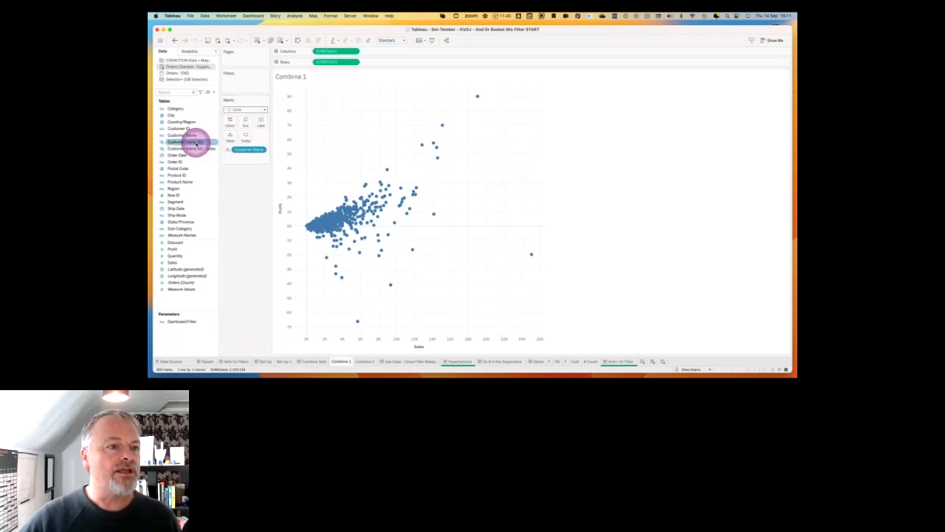
{"action": "double_click", "coordinate": [197, 143]}
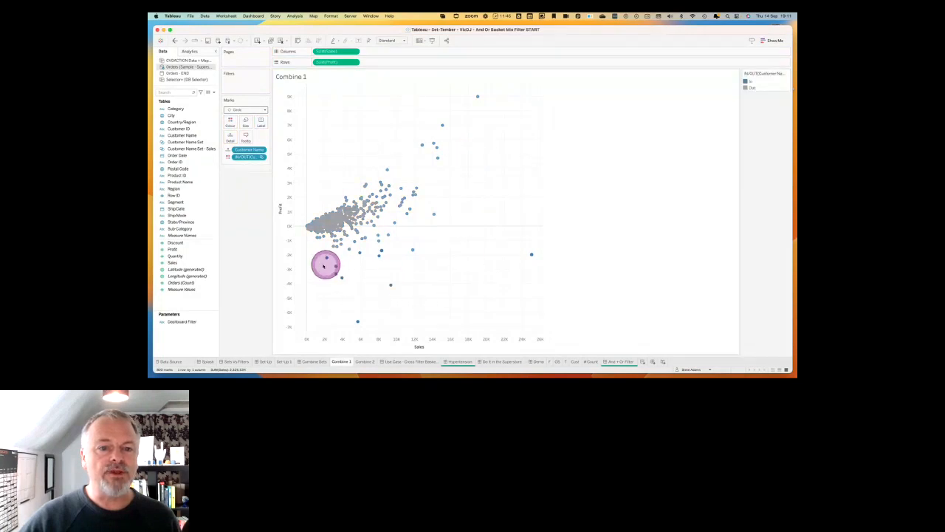
{"action": "left_click", "coordinate": [513, 291]}
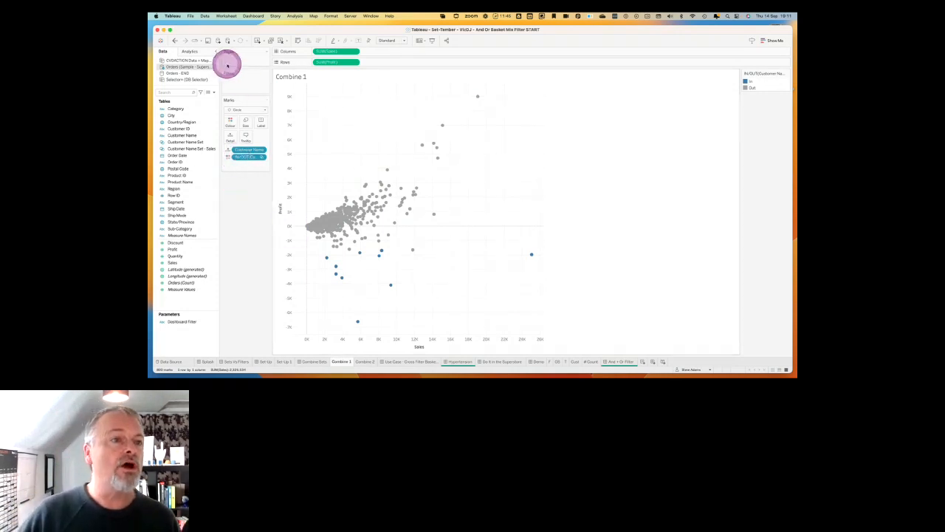
{"action": "left_click", "coordinate": [173, 40]}
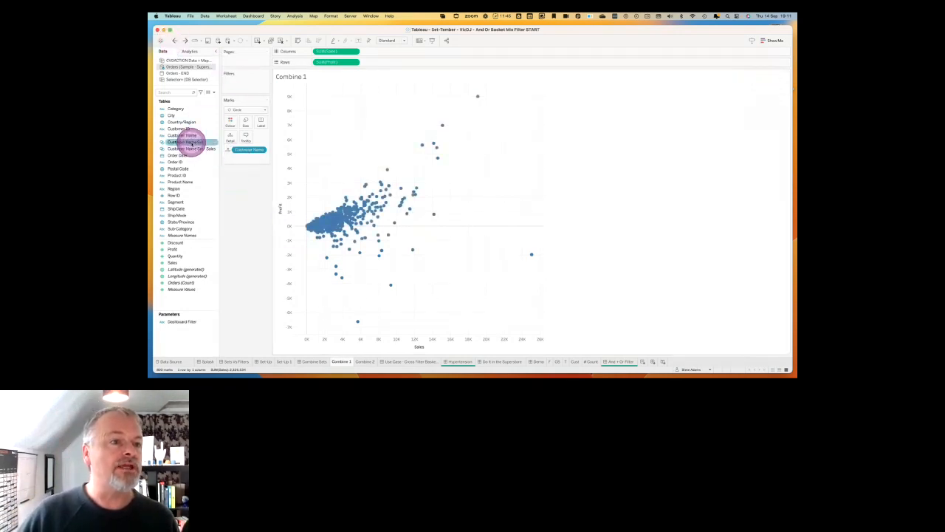
{"action": "left_click_drag", "start_coordinate": [196, 141], "coordinate": [443, 160]}
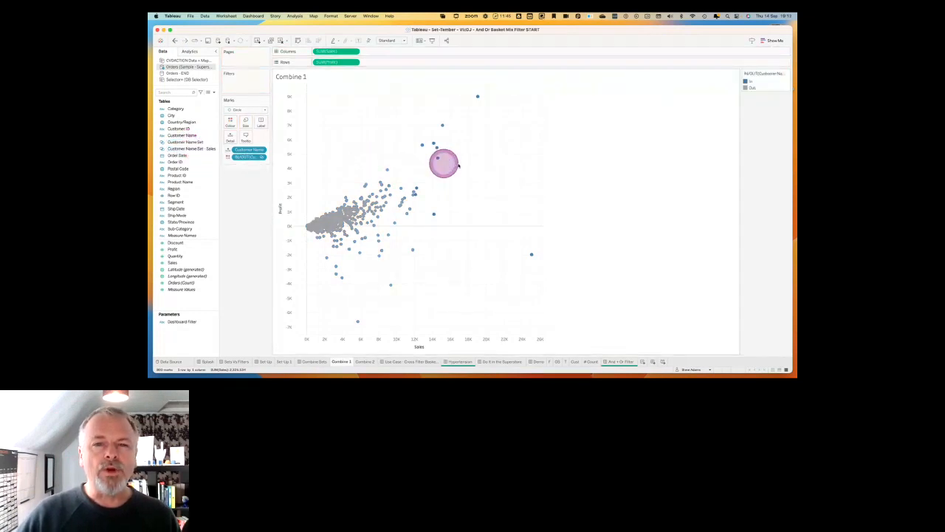
{"action": "left_click", "coordinate": [173, 40]}
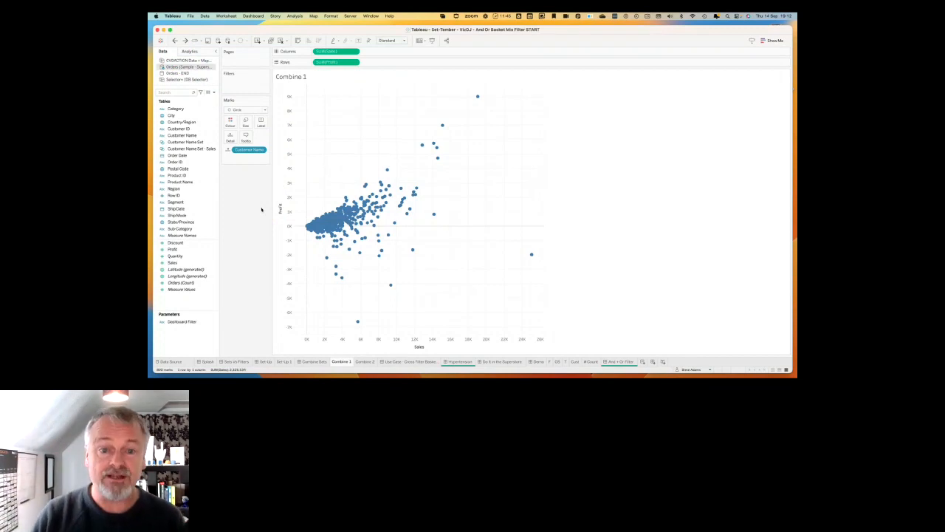
Combine Customer Name Set and Customer Name Set - Sales into a new set of their shared members, keeping the default name.
{"action": "left_click", "coordinate": [190, 142]}
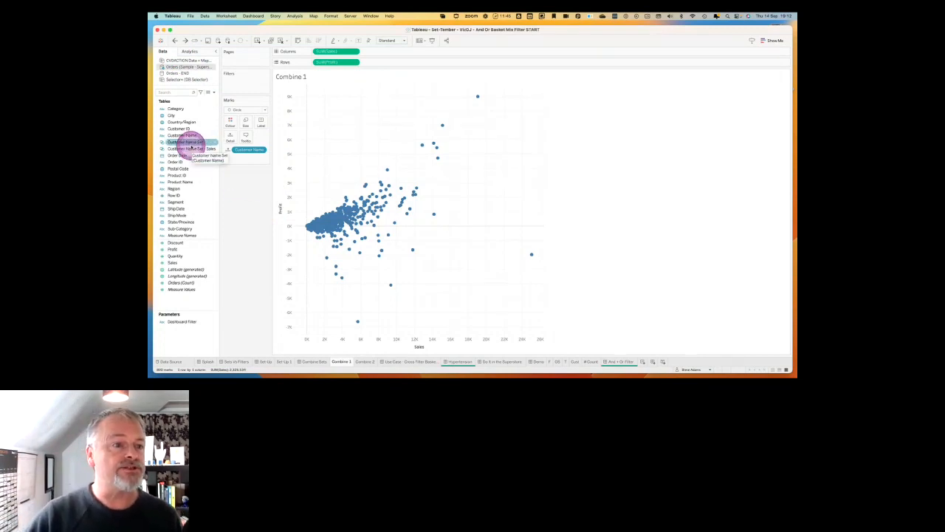
{"action": "left_click", "coordinate": [193, 149], "text": "super"}
{"action": "right_click", "coordinate": [192, 149]}
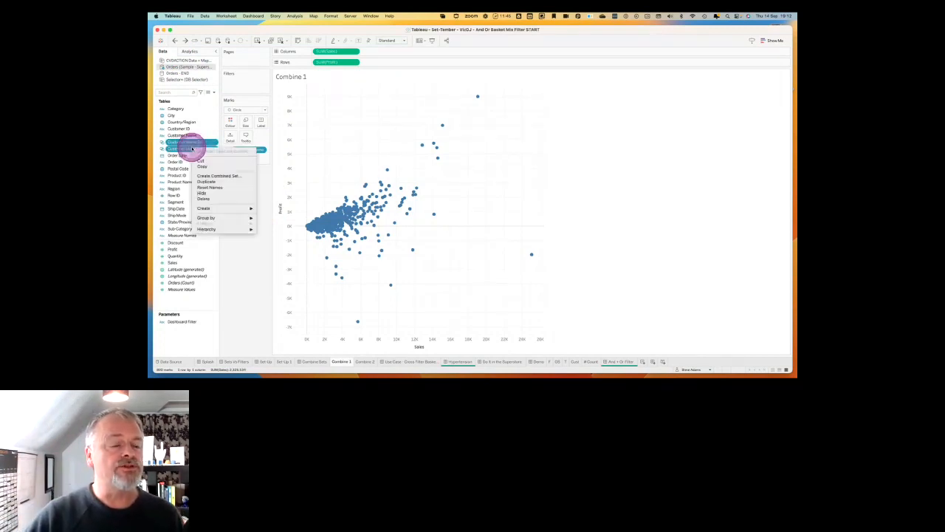
{"action": "left_click", "coordinate": [216, 177]}
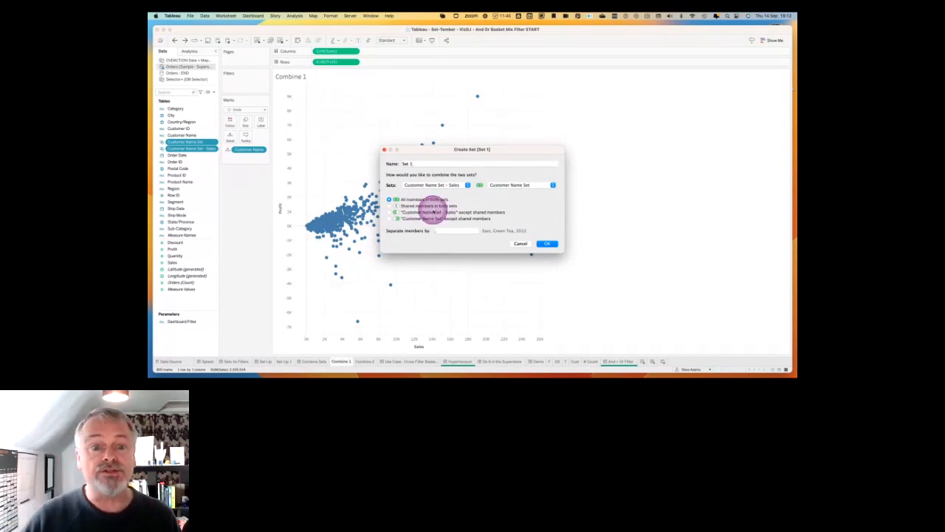
{"action": "left_click", "coordinate": [390, 206]}
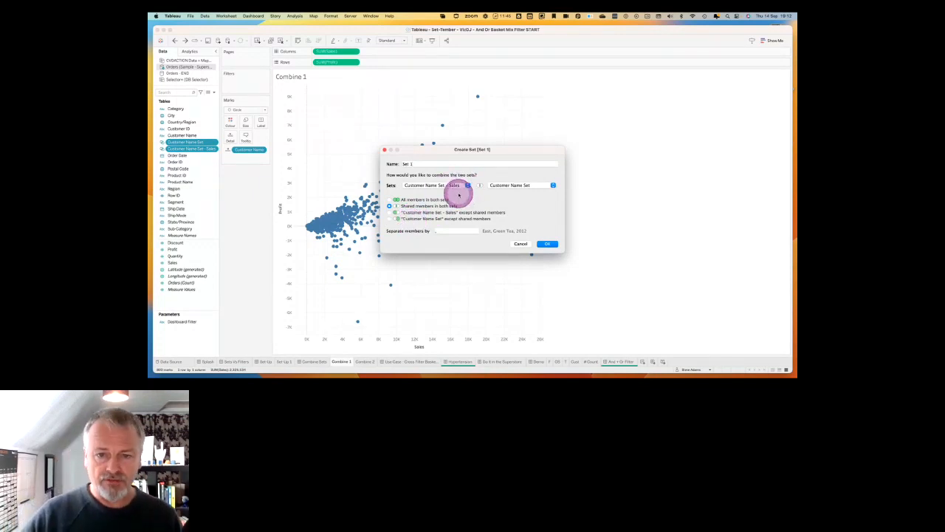
{"action": "left_click", "coordinate": [547, 244]}
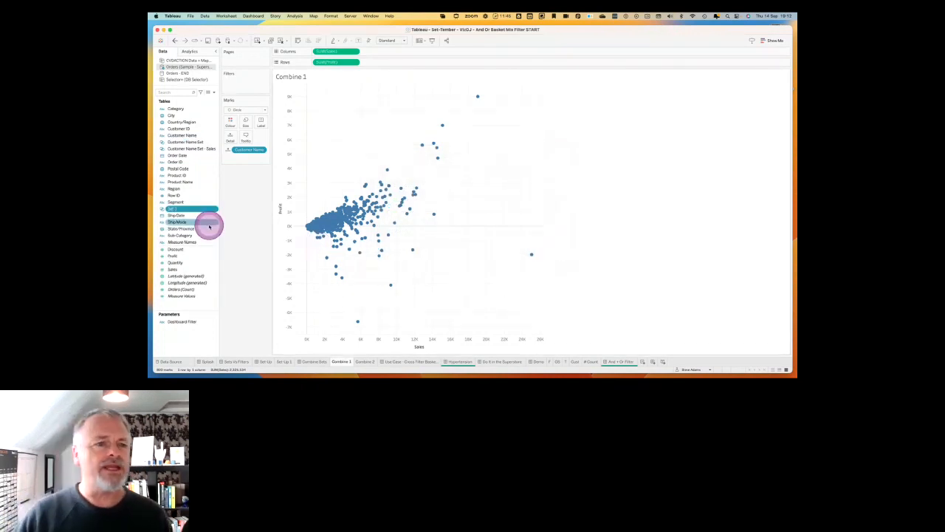
Colour the scatter plot by the combined set and inspect the customer mark that belongs to it.
{"action": "left_click_drag", "start_coordinate": [176, 210], "coordinate": [230, 122]}
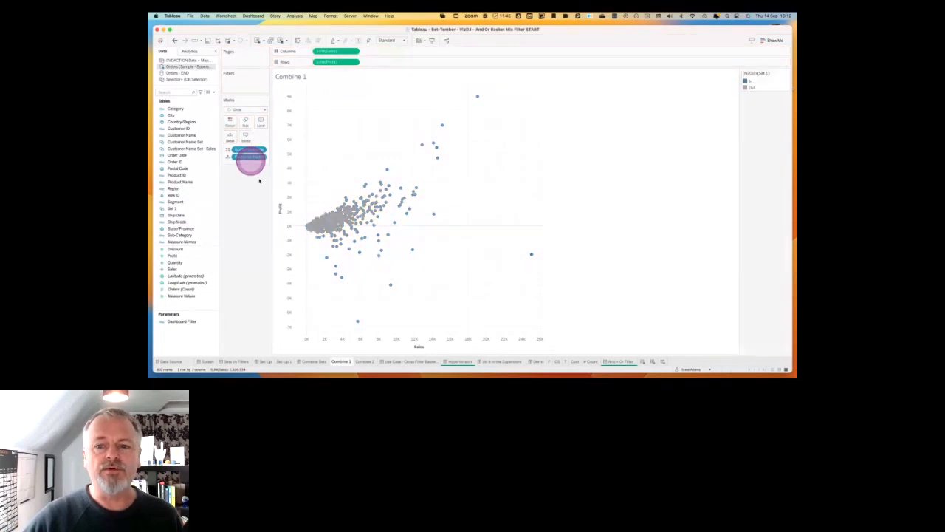
{"action": "mouse_move", "coordinate": [531, 256]}
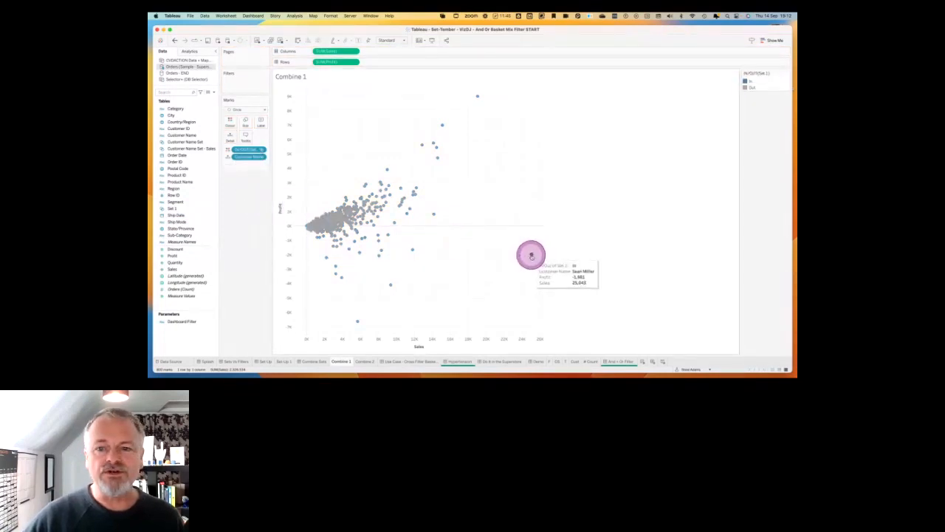
{"action": "left_click", "coordinate": [531, 255]}
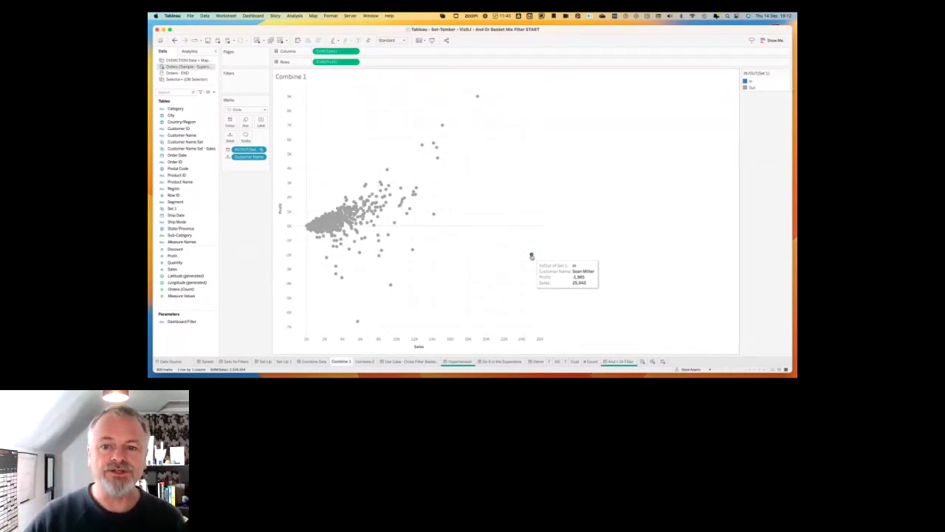
{"action": "left_click", "coordinate": [493, 261]}
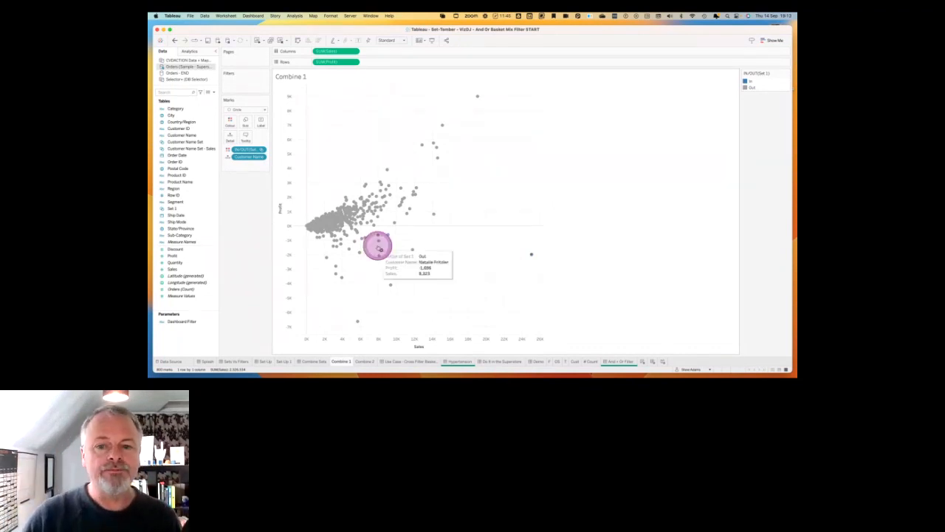
Build a horizontal bar chart of Sales by Customer Name on the Combine 2 worksheet.
{"action": "left_click", "coordinate": [367, 363]}
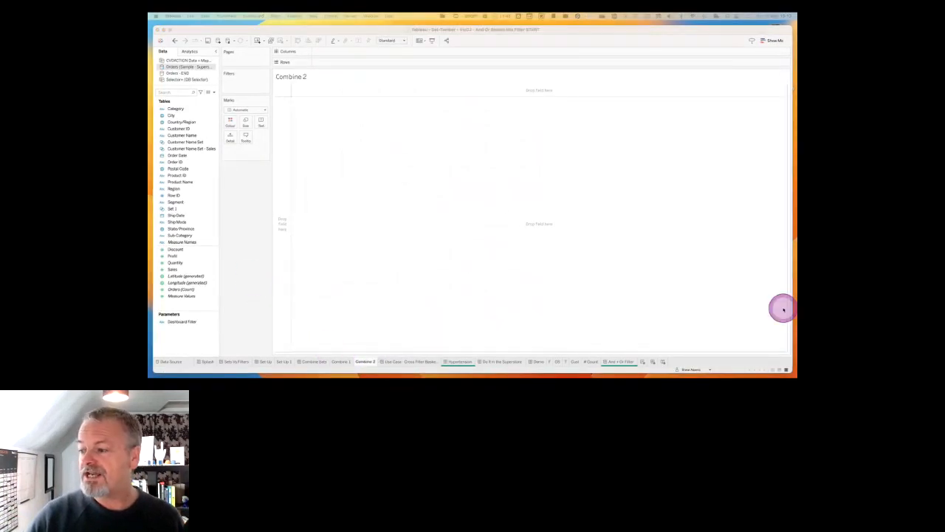
{"action": "left_click", "coordinate": [249, 244]}
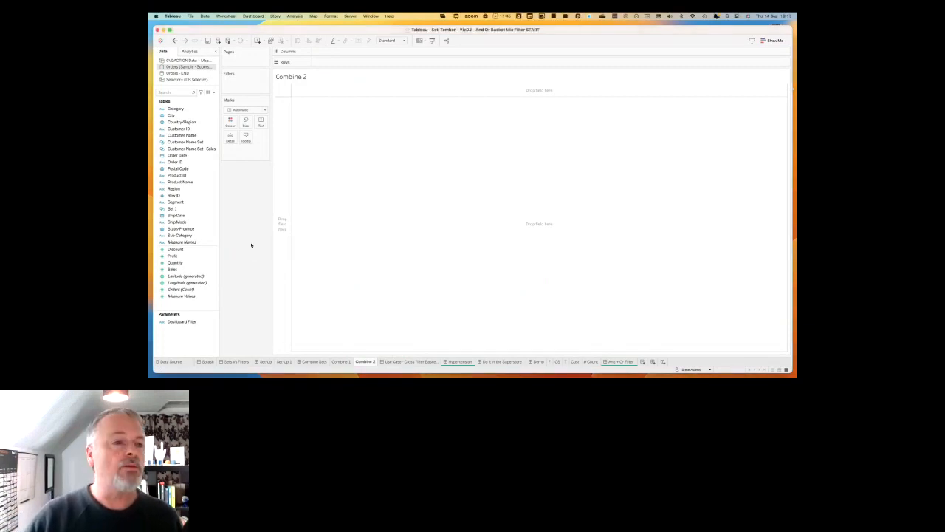
{"action": "left_click_drag", "start_coordinate": [185, 139], "coordinate": [279, 155]}
{"action": "left_click_drag", "start_coordinate": [181, 269], "coordinate": [336, 51]}
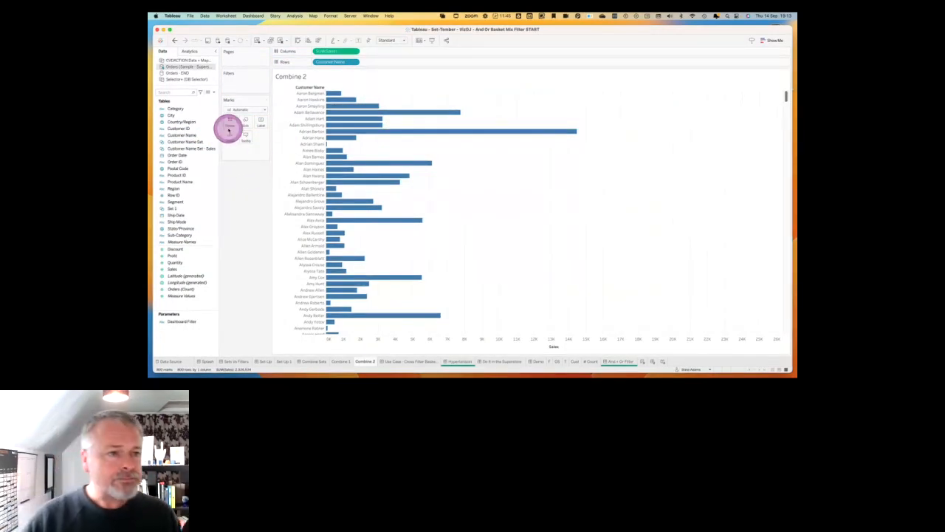
Start a calculated field named In Customer - Top, collapsing the function reference and moving the editor off the field list.
{"action": "left_click", "coordinate": [212, 91]}
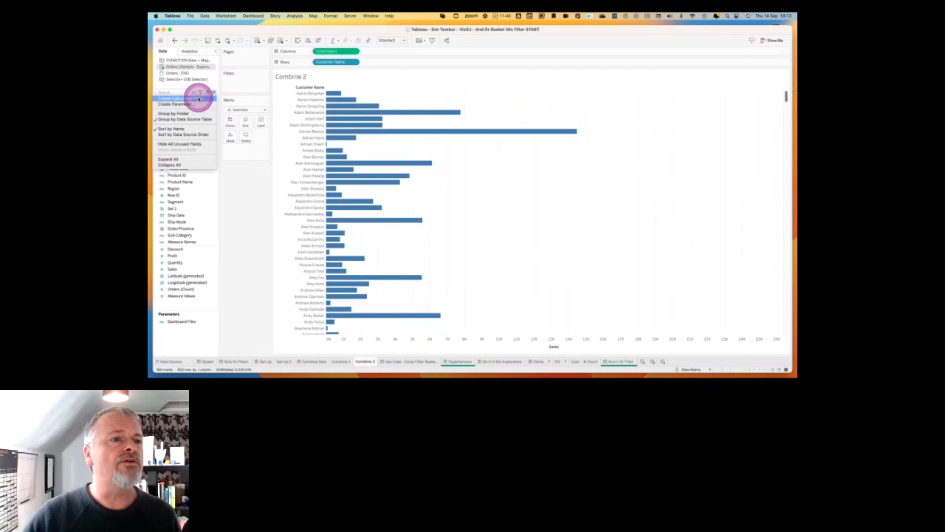
{"action": "left_click", "coordinate": [198, 98]}
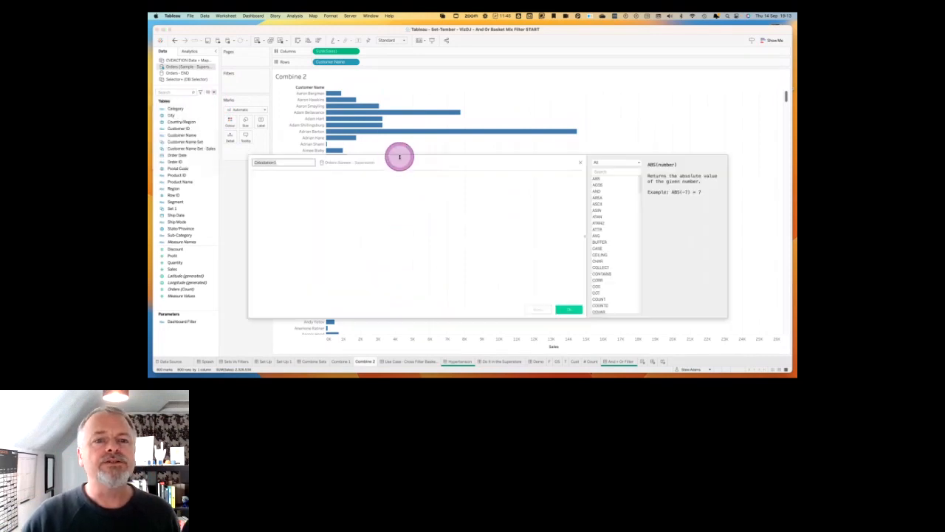
{"action": "left_click", "coordinate": [584, 237]}
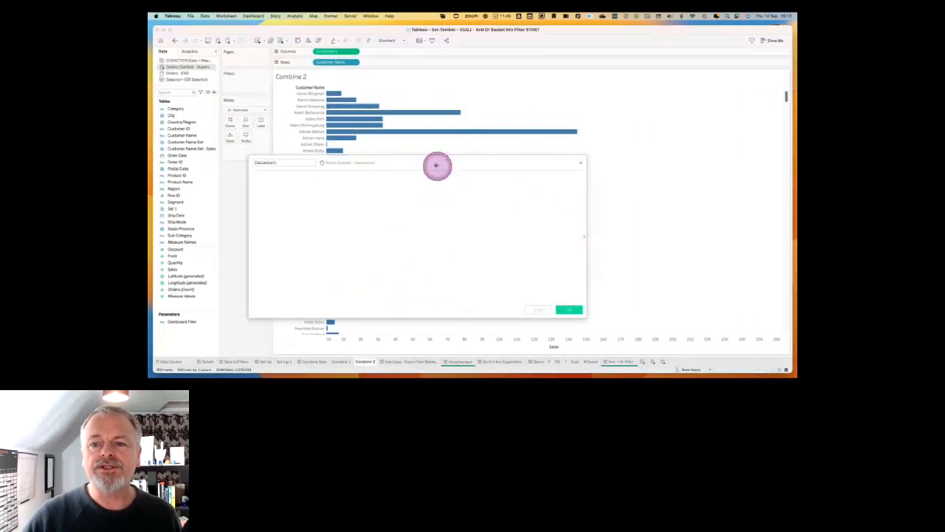
{"action": "left_click_drag", "start_coordinate": [437, 162], "coordinate": [524, 154]}
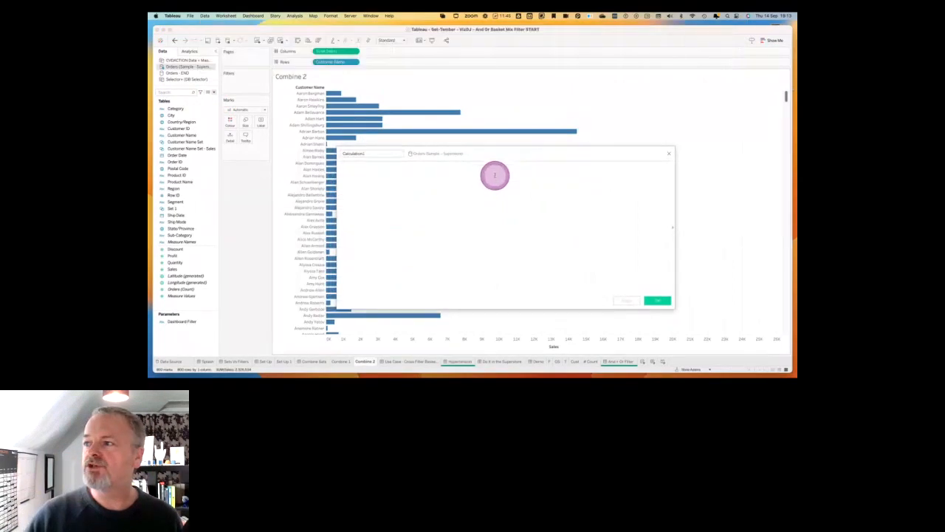
{"action": "left_click_drag", "start_coordinate": [375, 155], "coordinate": [319, 156]}
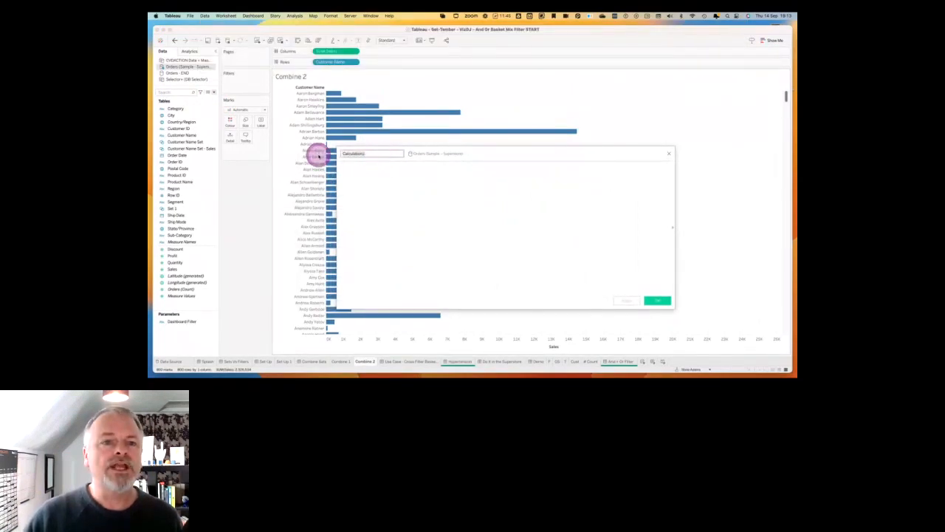
{"action": "key", "text": "BackSpace"}
{"action": "type", "text": "In Customer - Top"}
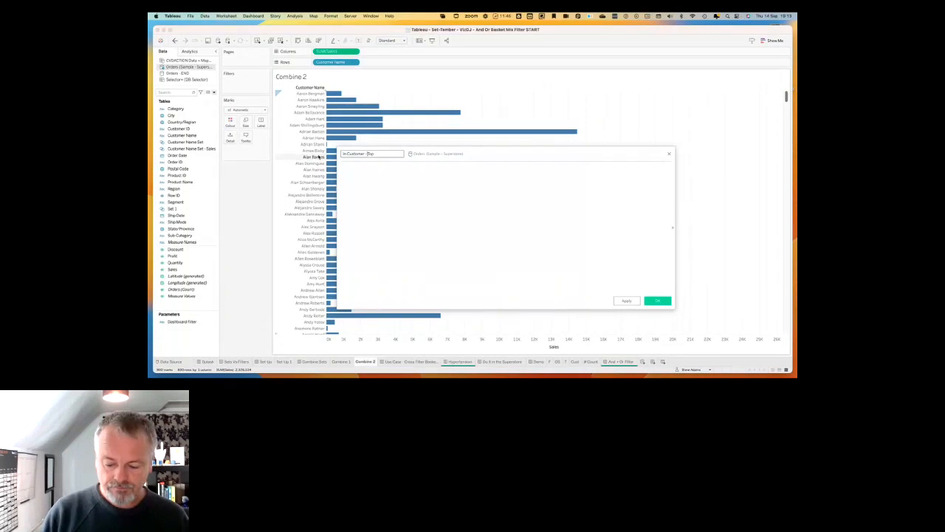
Enter [Customer Name Set - Sales] as the formula of the In Customer - Top calculation.
{"action": "left_click", "coordinate": [377, 197]}
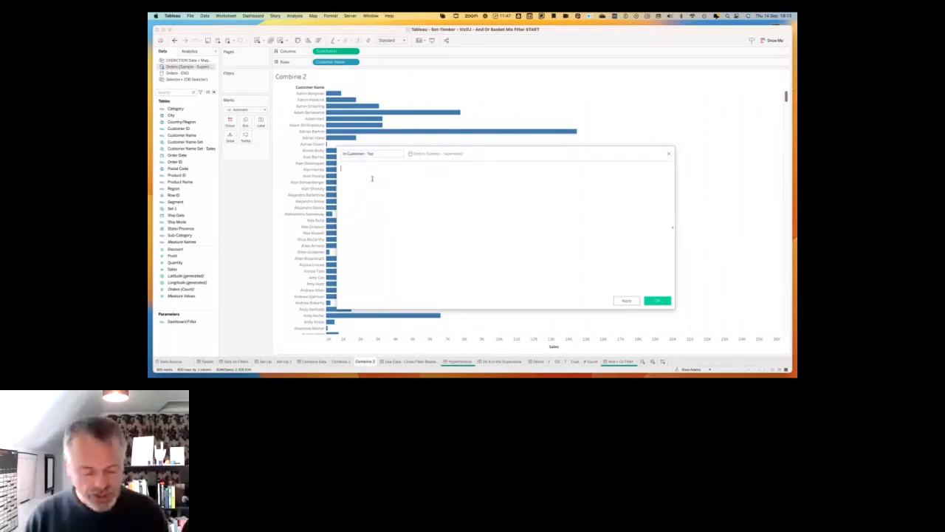
{"action": "left_click_drag", "start_coordinate": [196, 149], "coordinate": [438, 190]}
{"action": "left_click", "coordinate": [495, 222]}
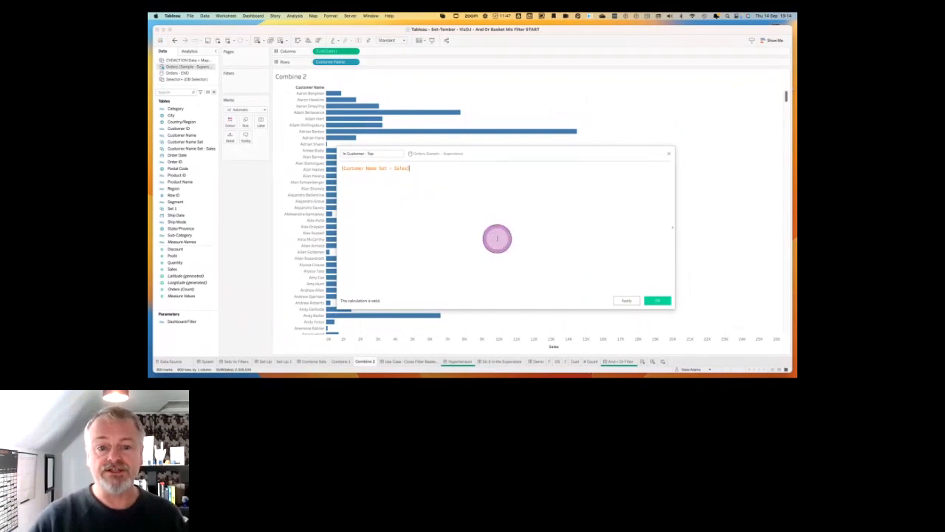
Apply the calculation and colour the customer bars by In Customer - Top, keeping its editor open.
{"action": "left_click", "coordinate": [625, 300]}
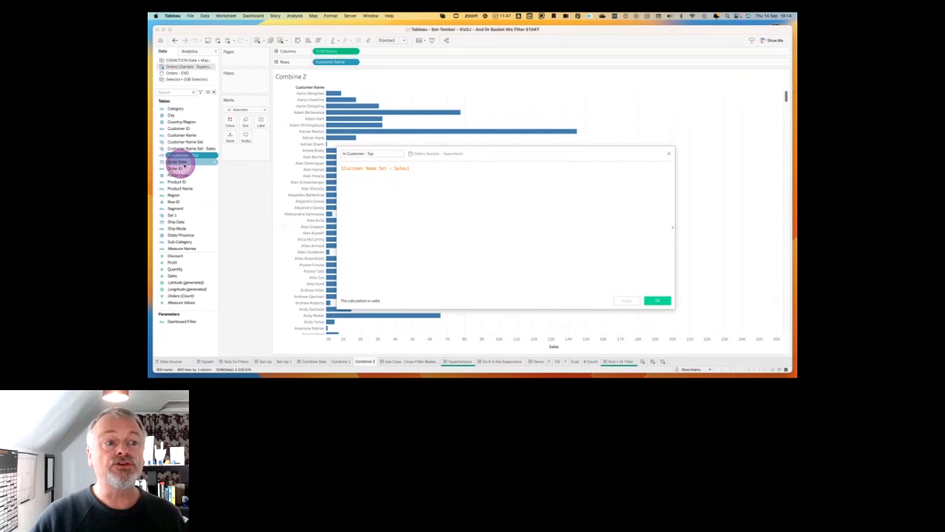
{"action": "left_click_drag", "start_coordinate": [182, 160], "coordinate": [248, 135]}
{"action": "left_click_drag", "start_coordinate": [447, 152], "coordinate": [483, 141]}
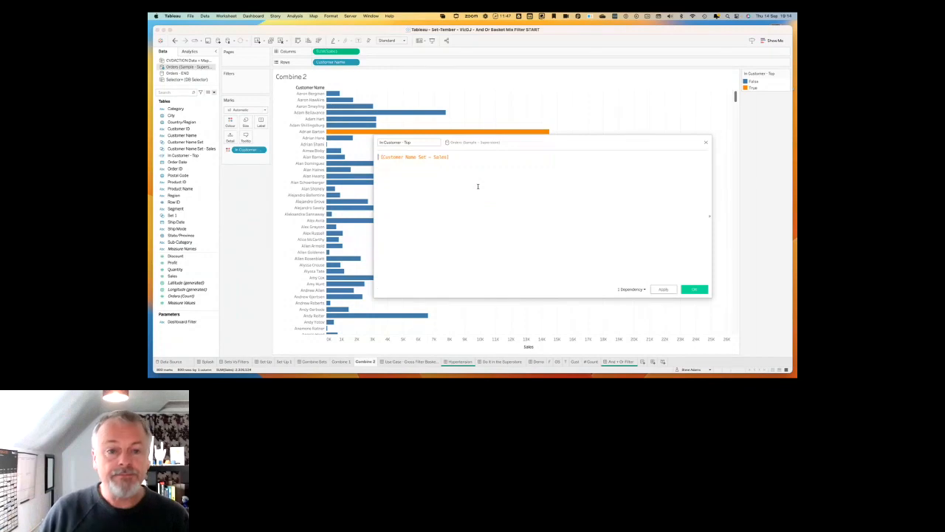
Rewrite the In Customer - Top formula to begin with if [Customer Name] IN [Customer Name Set - Sales].
{"action": "type", "text": "if"}
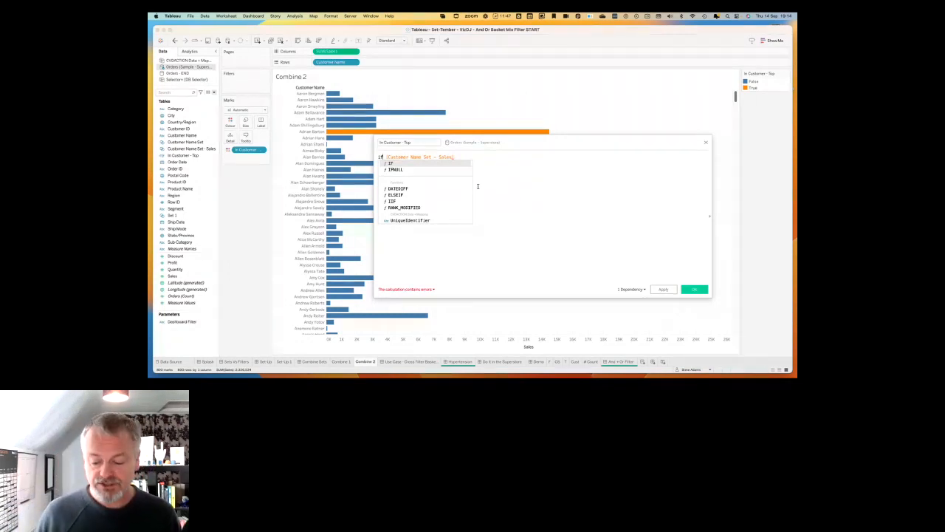
{"action": "type", "text": "cu"}
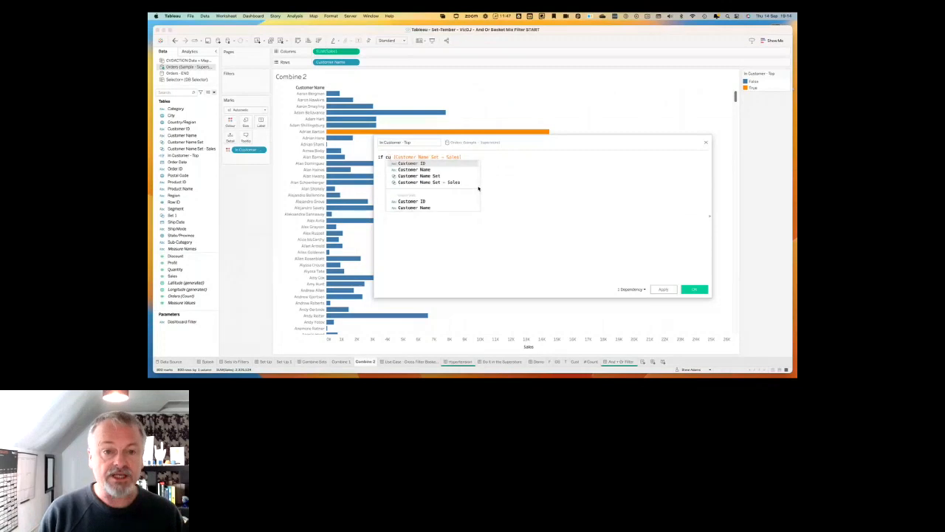
{"action": "key", "text": "Return"}
{"action": "type", "text": "i"}
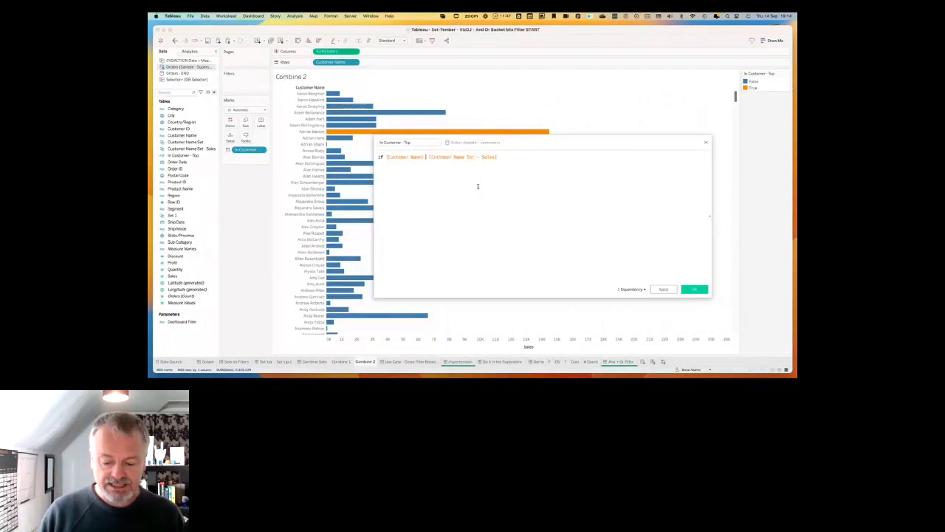
{"action": "type", "text": "n"}
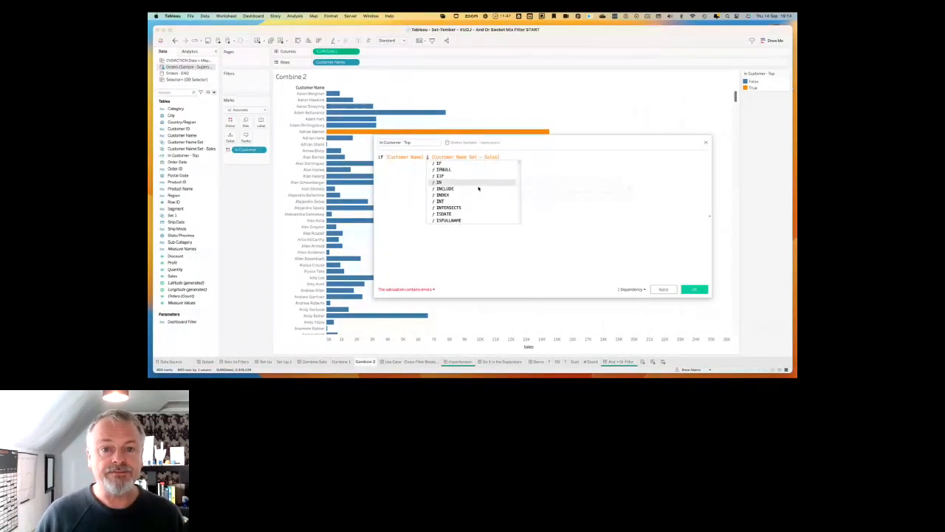
{"action": "key", "text": "Return"}
{"action": "left_click", "coordinate": [554, 157]}
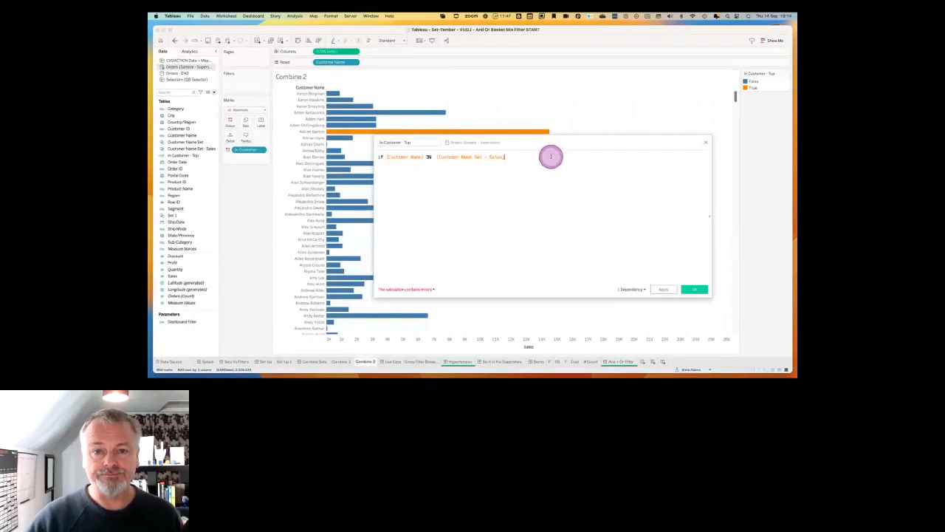
{"action": "left_click", "coordinate": [425, 160]}
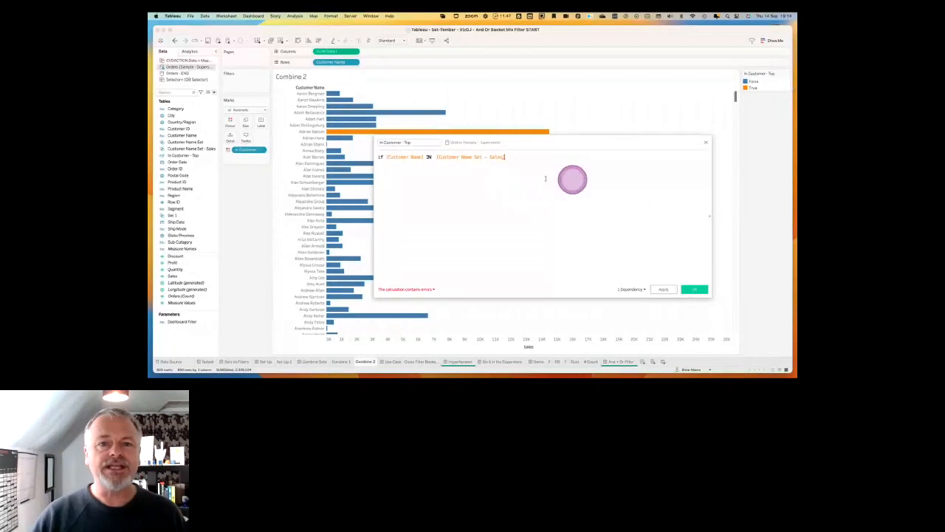
Reveal the function reference beside the calculation editor and look up the description of the IN function.
{"action": "left_click_drag", "start_coordinate": [713, 219], "coordinate": [710, 219]}
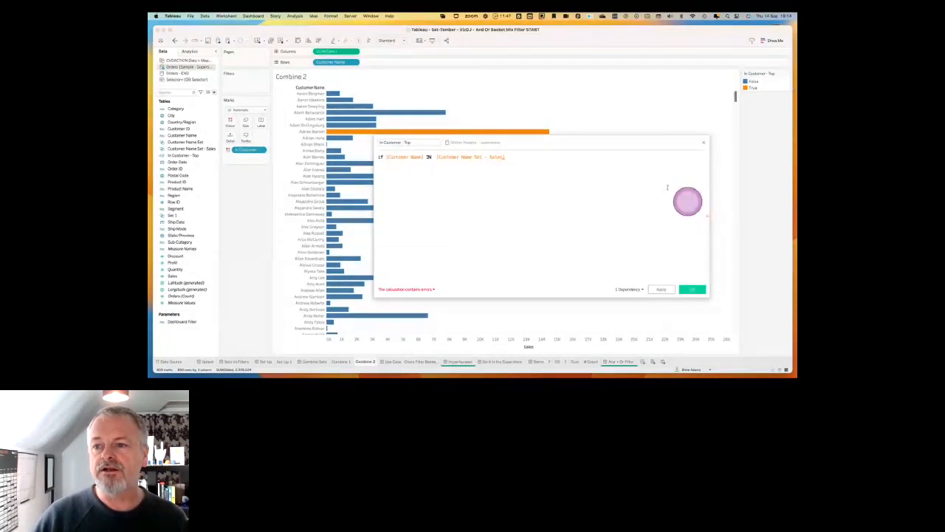
{"action": "left_click_drag", "start_coordinate": [593, 137], "coordinate": [407, 145]}
{"action": "left_click", "coordinate": [568, 216]}
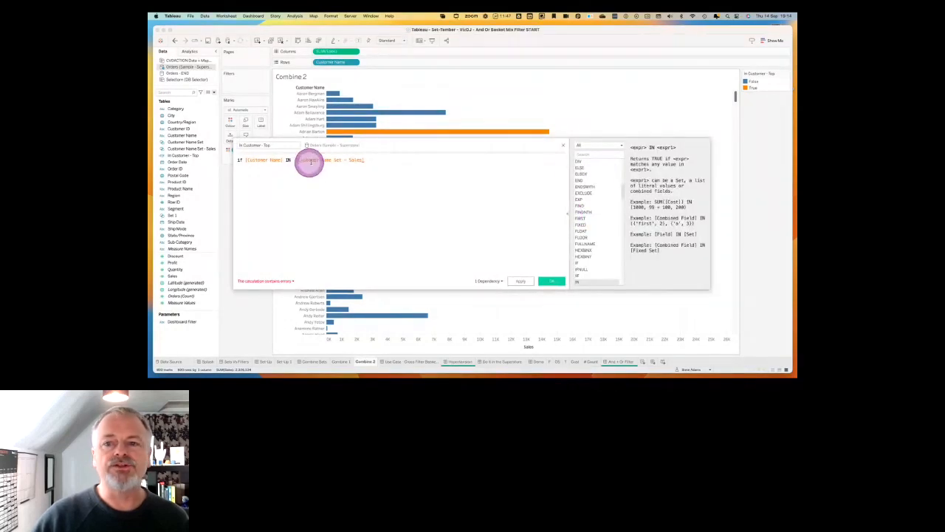
{"action": "left_click", "coordinate": [584, 153]}
{"action": "type", "text": "in"}
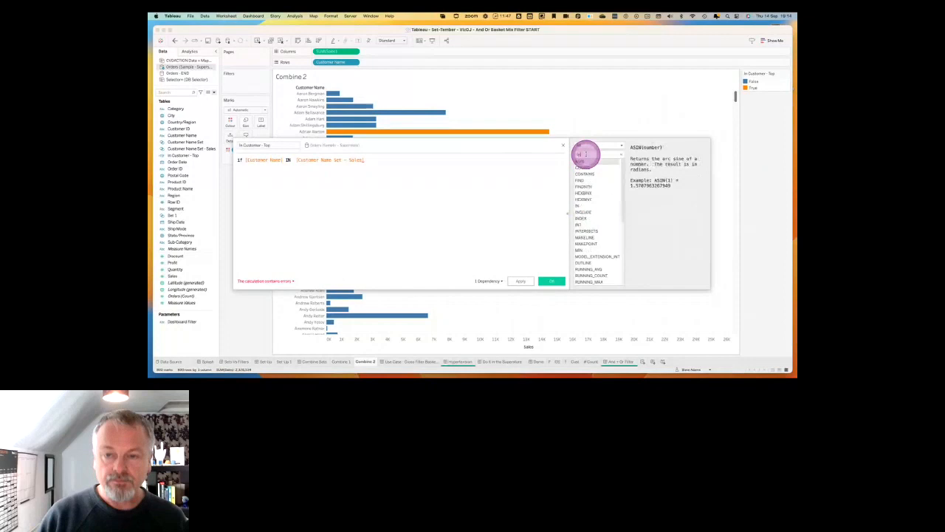
{"action": "left_click", "coordinate": [578, 205]}
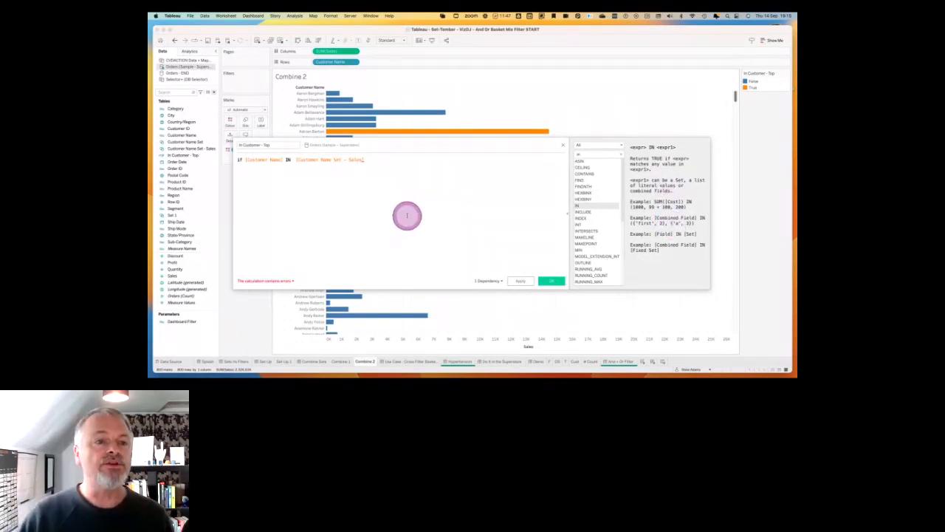
Complete the In Customer - Top formula with then "woohoo" end and save the calculation.
{"action": "left_click", "coordinate": [377, 159]}
{"action": "type", "text": "then "}
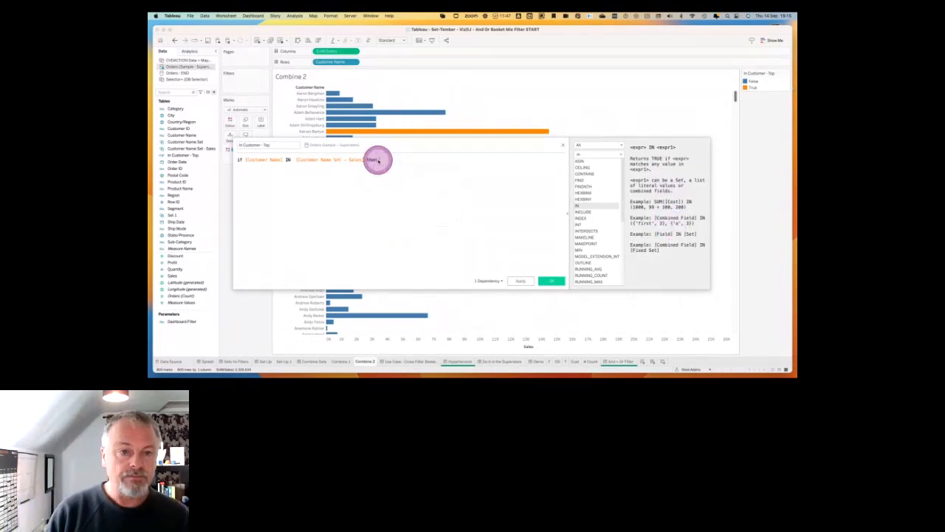
{"action": "type", "text": "\"woo"}
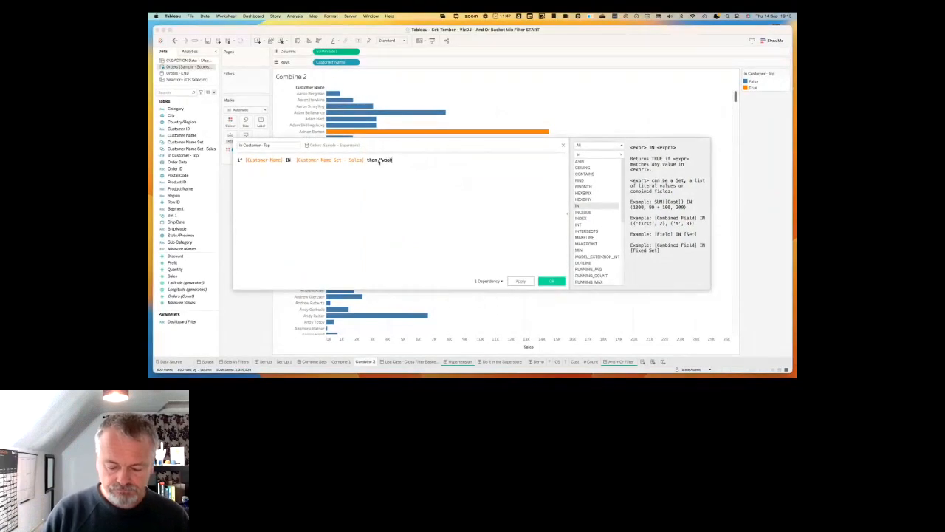
{"action": "type", "text": "hoo\" end"}
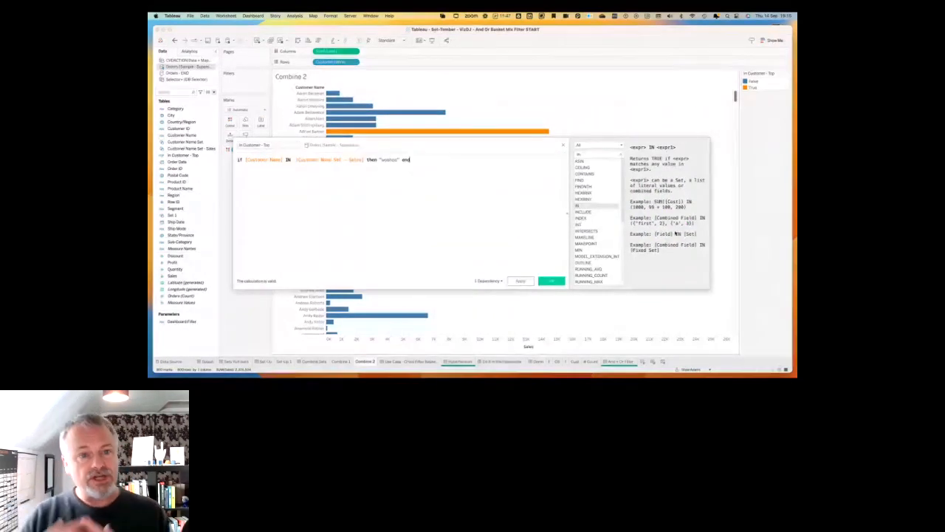
{"action": "left_click", "coordinate": [555, 282]}
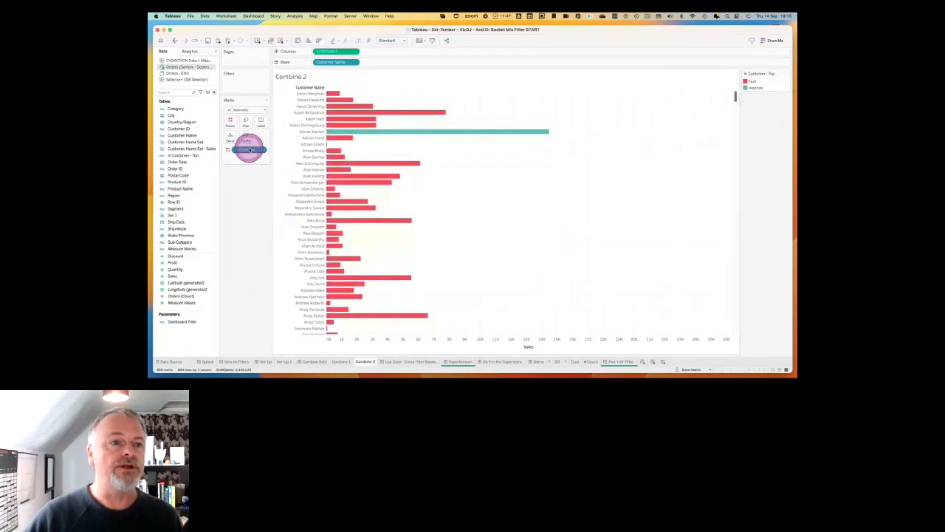
Move In Customer - Top from the bar colouring to the filters, keeping only the woohoo value.
{"action": "left_click_drag", "start_coordinate": [248, 150], "coordinate": [244, 79]}
{"action": "left_click", "coordinate": [417, 154]}
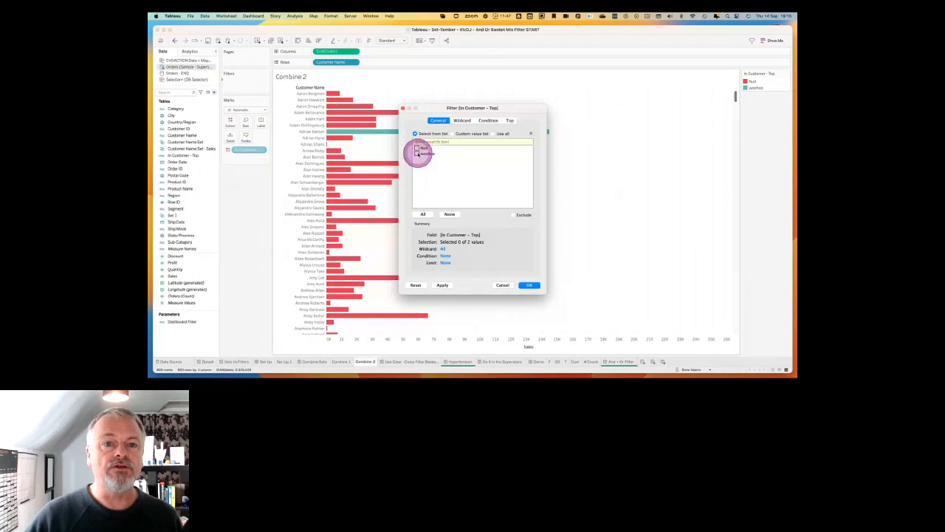
{"action": "left_click", "coordinate": [443, 285]}
{"action": "left_click", "coordinate": [528, 285]}
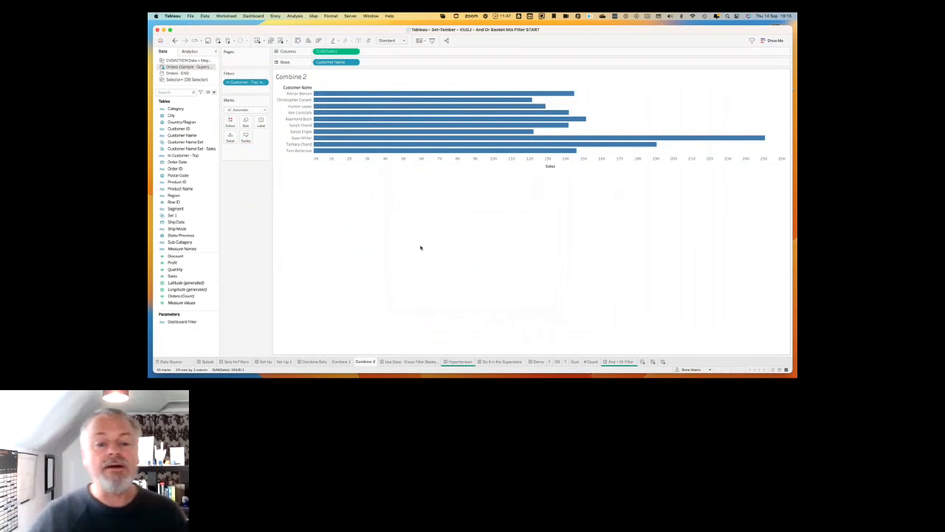
{"action": "left_click", "coordinate": [415, 327]}
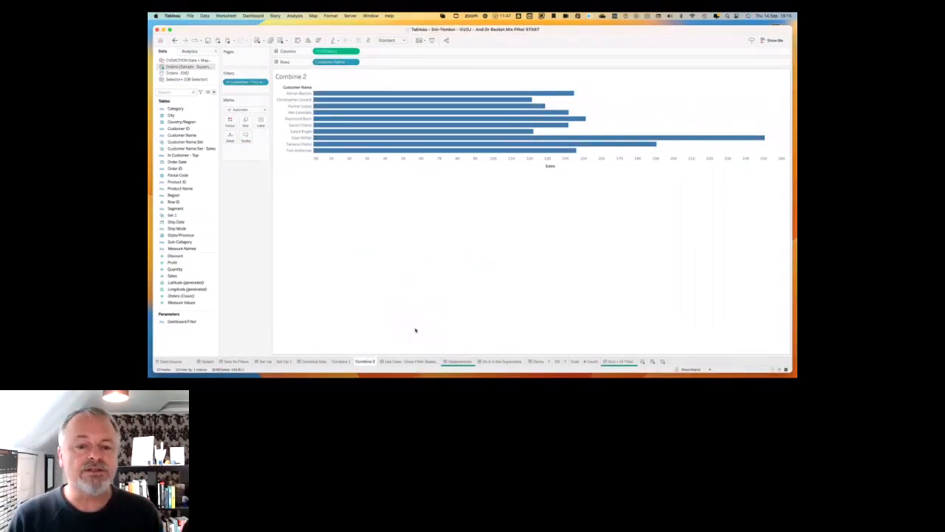
View the Use Case - Cross Filter Basket Mix dashboard, followed by the Hypertension dashboard.
{"action": "left_click", "coordinate": [415, 360]}
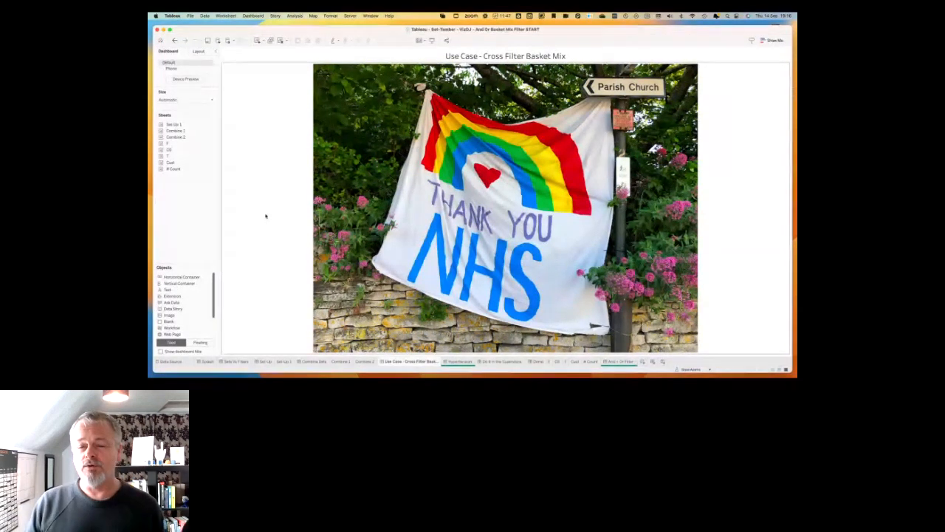
{"action": "left_click", "coordinate": [305, 229]}
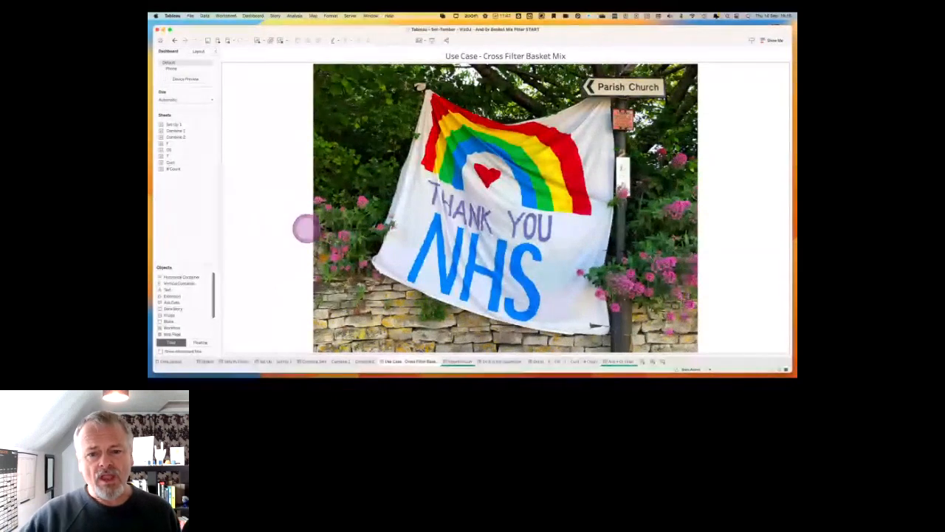
{"action": "left_click", "coordinate": [457, 361]}
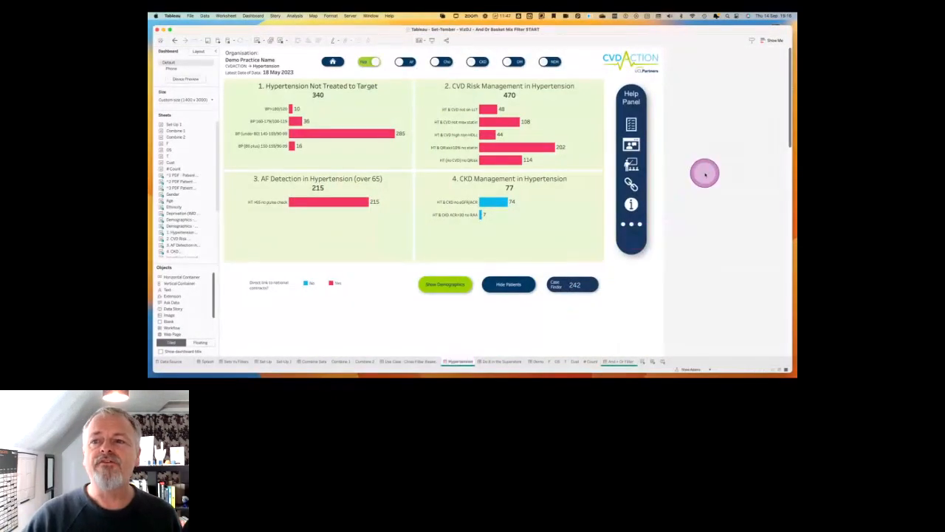
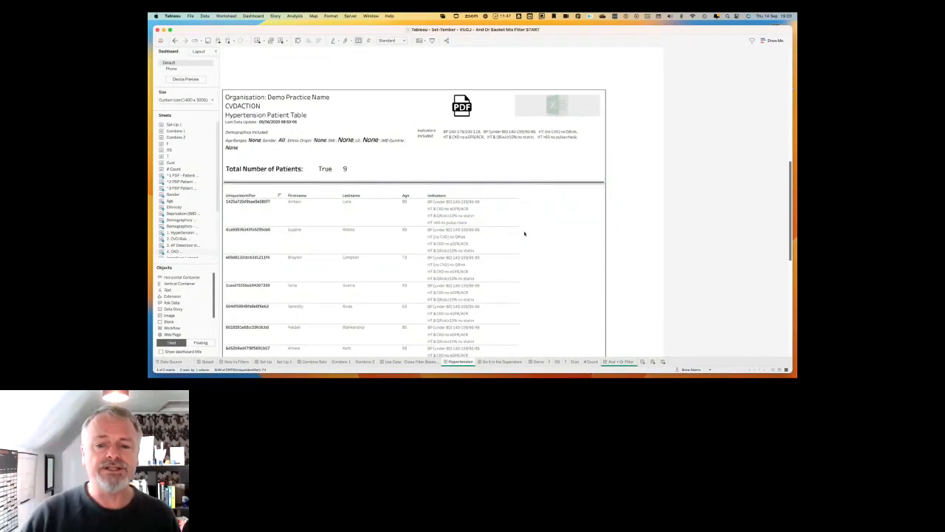
View the Hypertension dashboard's charts, followed by the Do It in the Superstore and Demo dashboards.
{"action": "scroll", "coordinate": [524, 234], "scroll_direction": "up", "scroll_amount": 10}
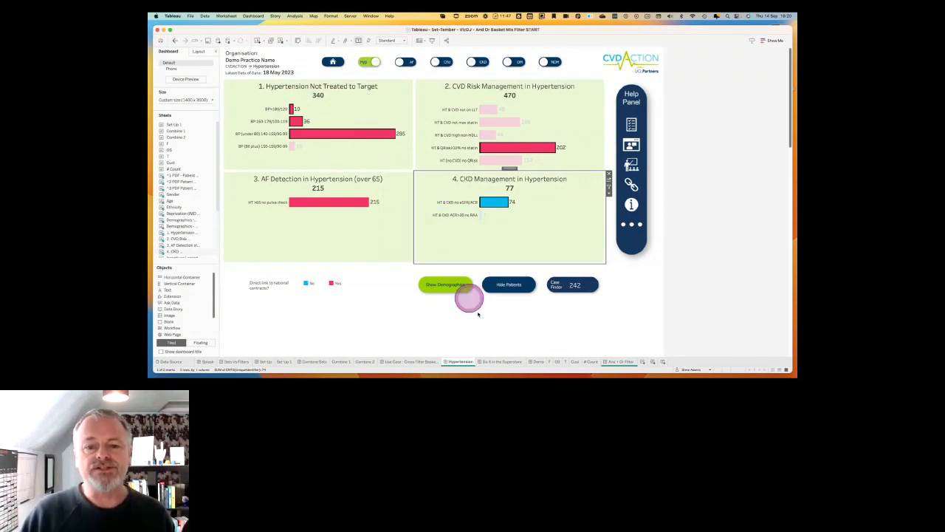
{"action": "left_click", "coordinate": [507, 362]}
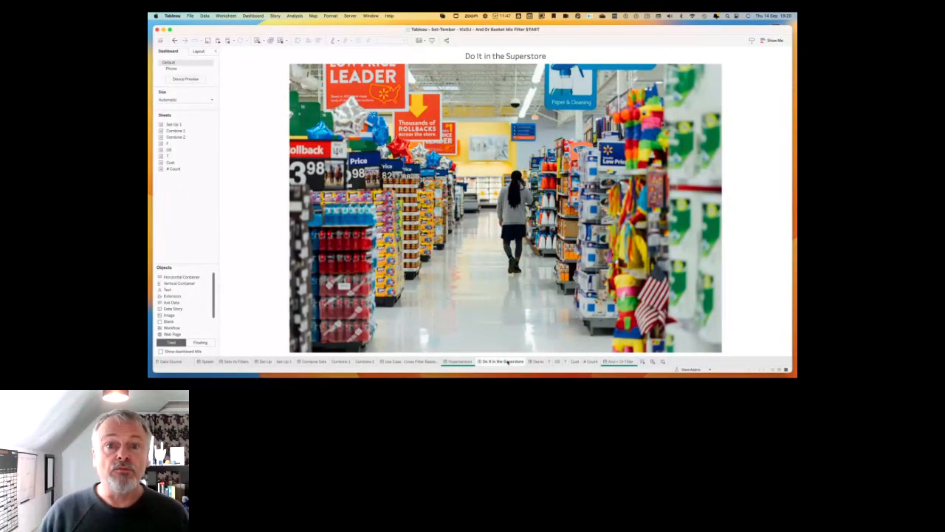
{"action": "left_click", "coordinate": [538, 362]}
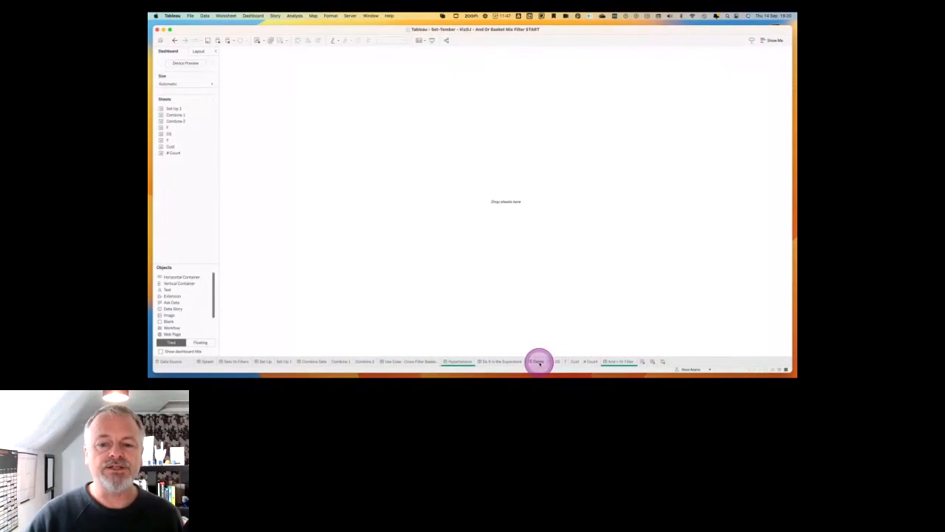
On worksheet F, switch to the Orders (Sample - Superstore) data source and list Sub-Category on the rows.
{"action": "left_click", "coordinate": [551, 361]}
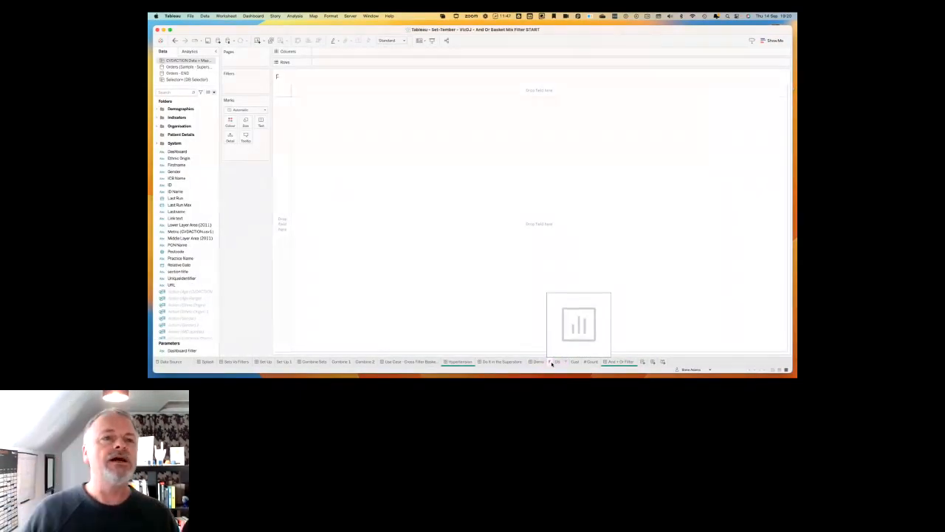
{"action": "left_click", "coordinate": [558, 361]}
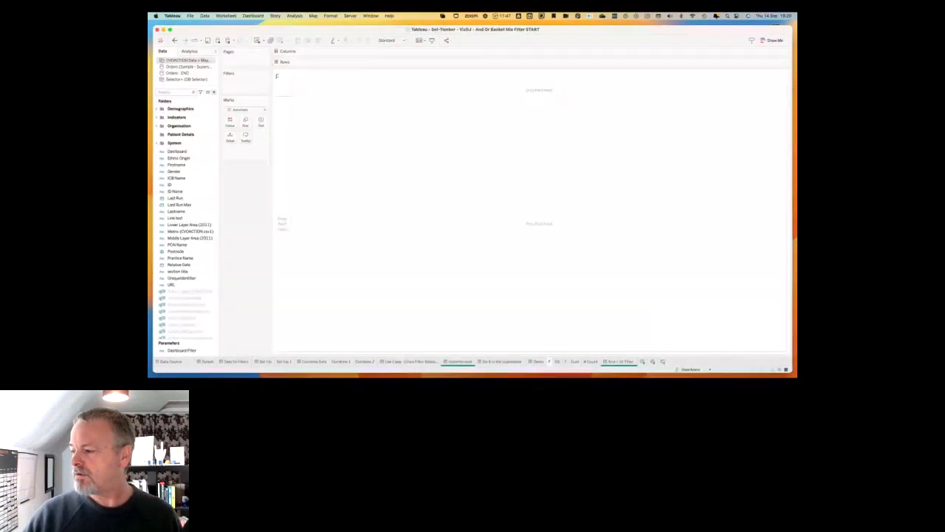
{"action": "left_click", "coordinate": [257, 208]}
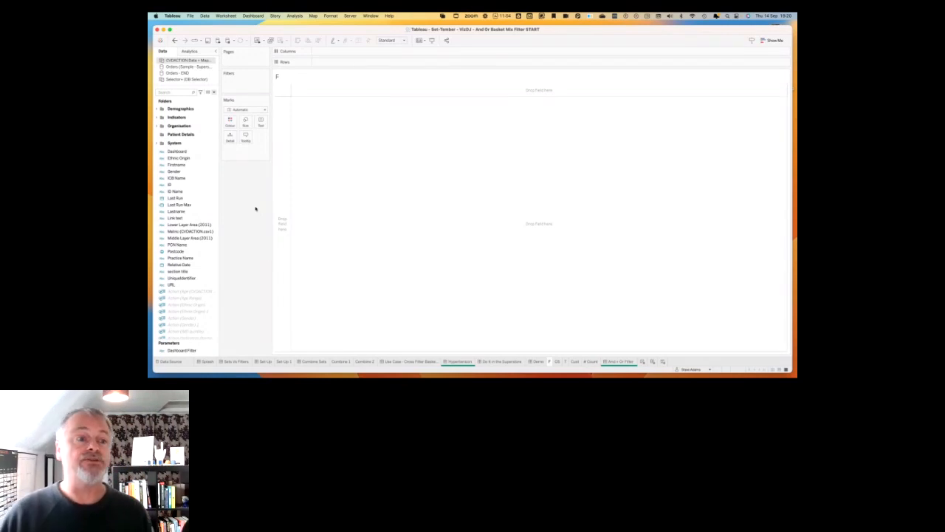
{"action": "left_click", "coordinate": [211, 152]}
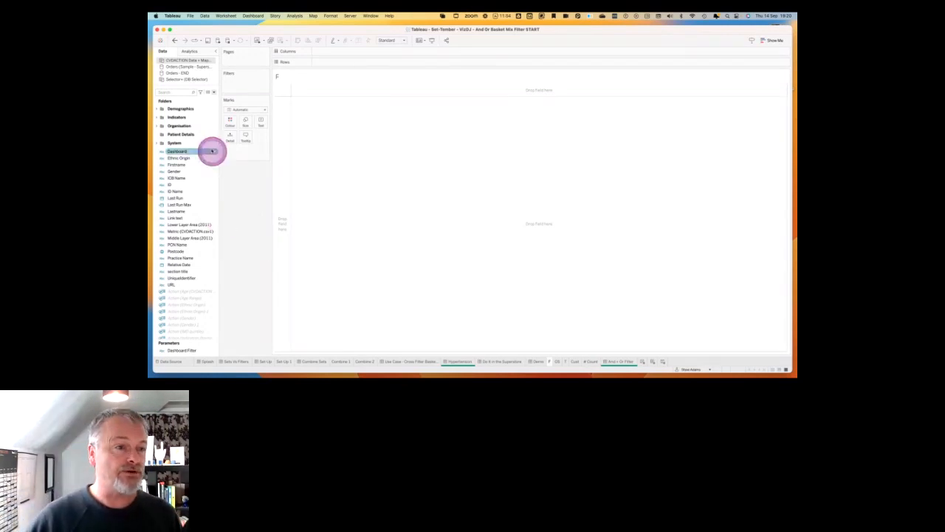
{"action": "left_click", "coordinate": [198, 65]}
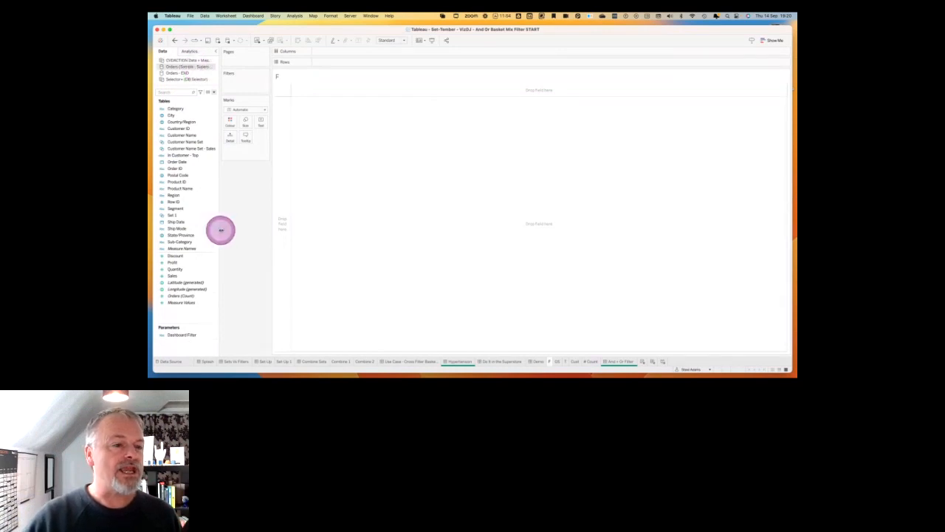
{"action": "left_click_drag", "start_coordinate": [186, 242], "coordinate": [284, 208]}
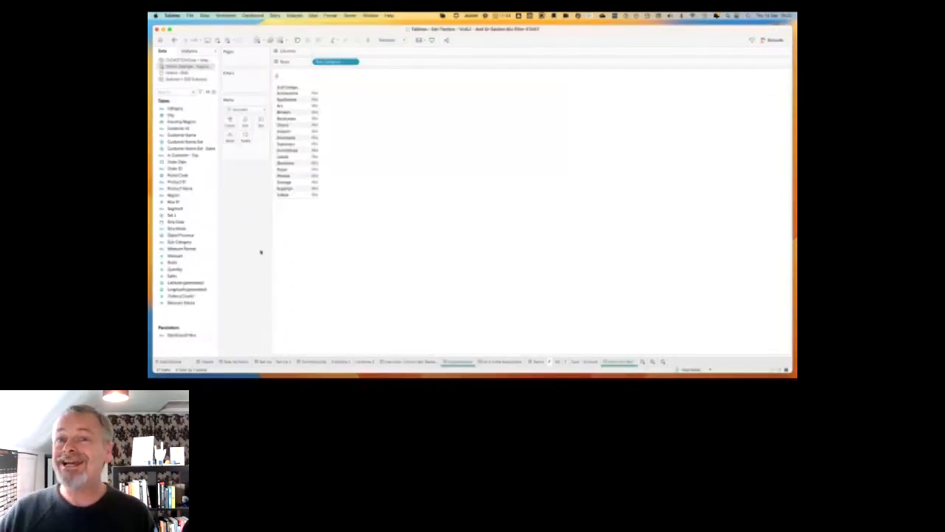
Filter worksheet F by Category, keeping only Furniture.
{"action": "left_click", "coordinate": [181, 110]}
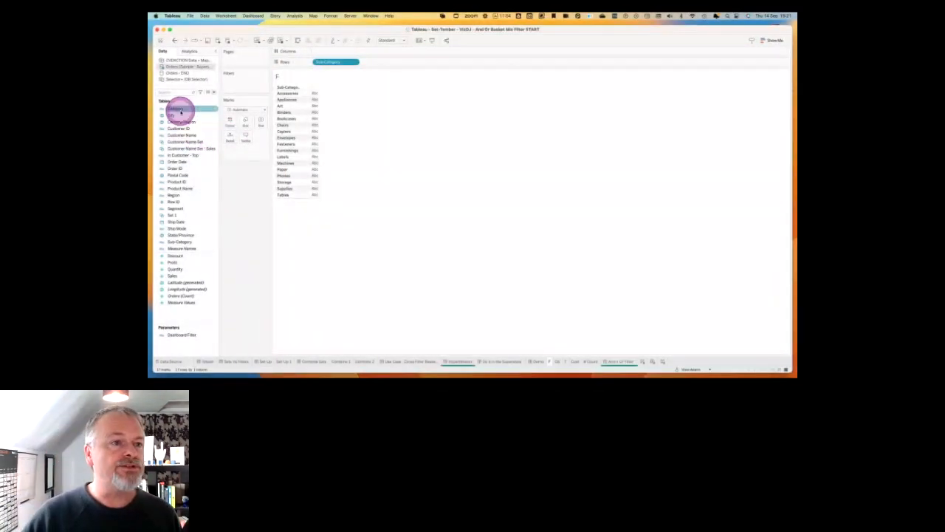
{"action": "left_click_drag", "start_coordinate": [181, 110], "coordinate": [258, 87]}
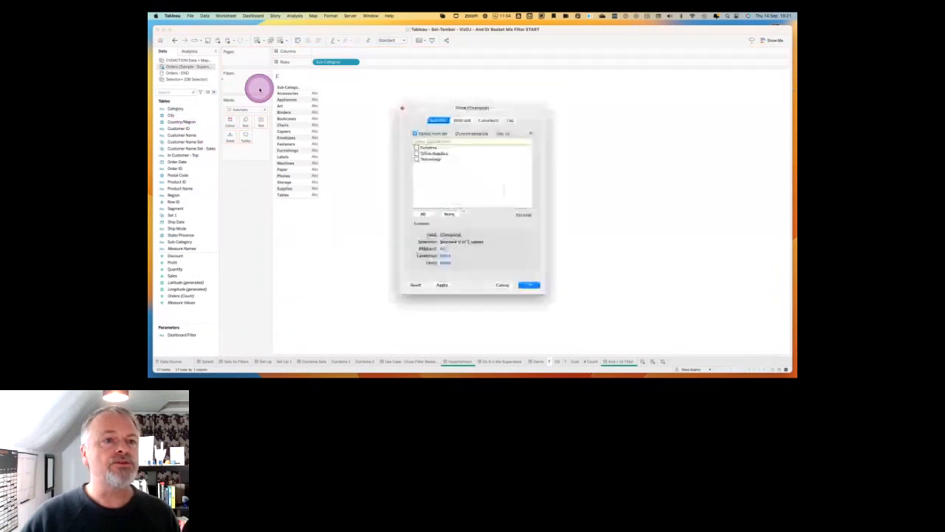
{"action": "left_click", "coordinate": [416, 147]}
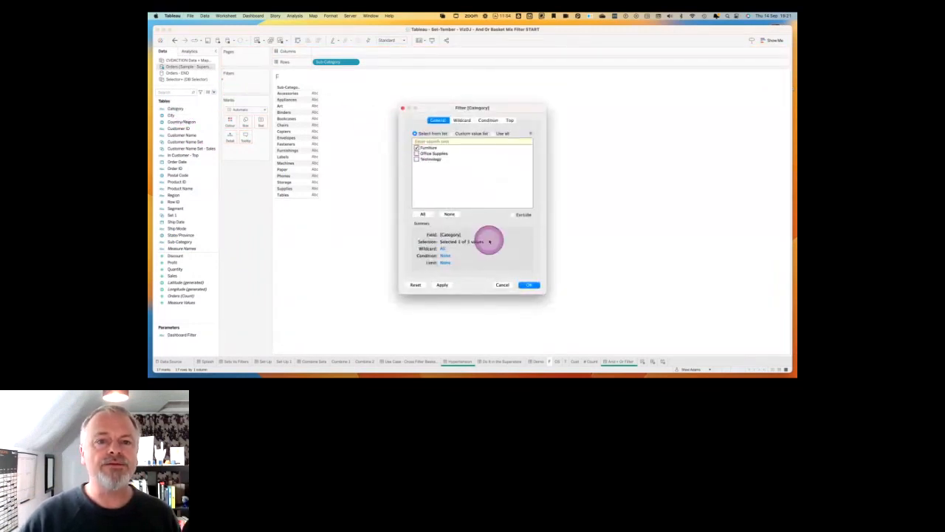
{"action": "left_click", "coordinate": [533, 285]}
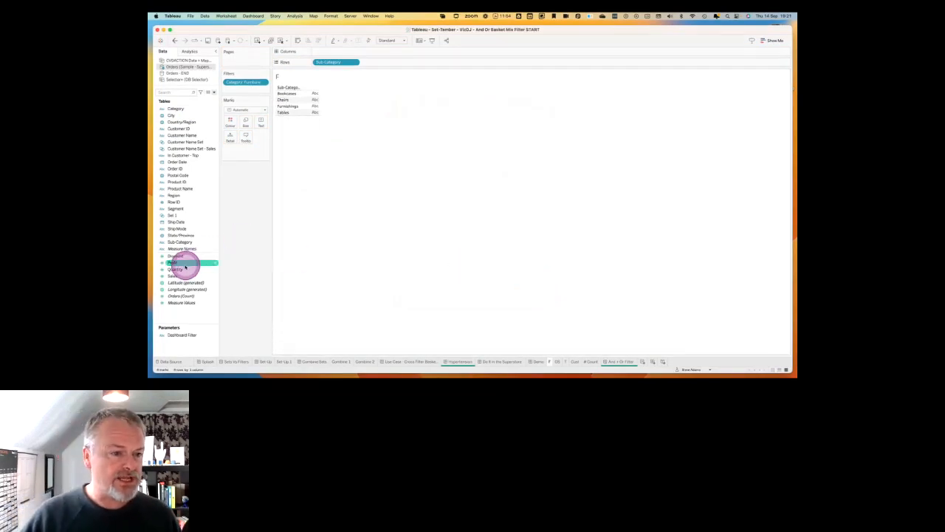
Plot Sales as bars across the columns and fit the chart to Entire View.
{"action": "mouse_move", "coordinate": [174, 275]}
{"action": "left_mouse_down"}
{"action": "mouse_move", "coordinate": [348, 38]}
{"action": "mouse_move", "coordinate": [344, 53]}
{"action": "left_mouse_up"}
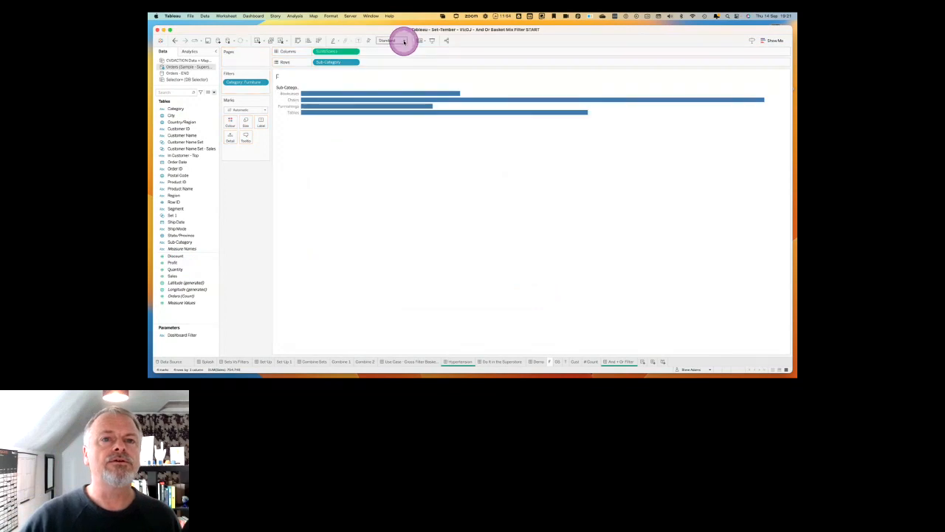
{"action": "left_click", "coordinate": [403, 40]}
{"action": "left_click", "coordinate": [391, 62]}
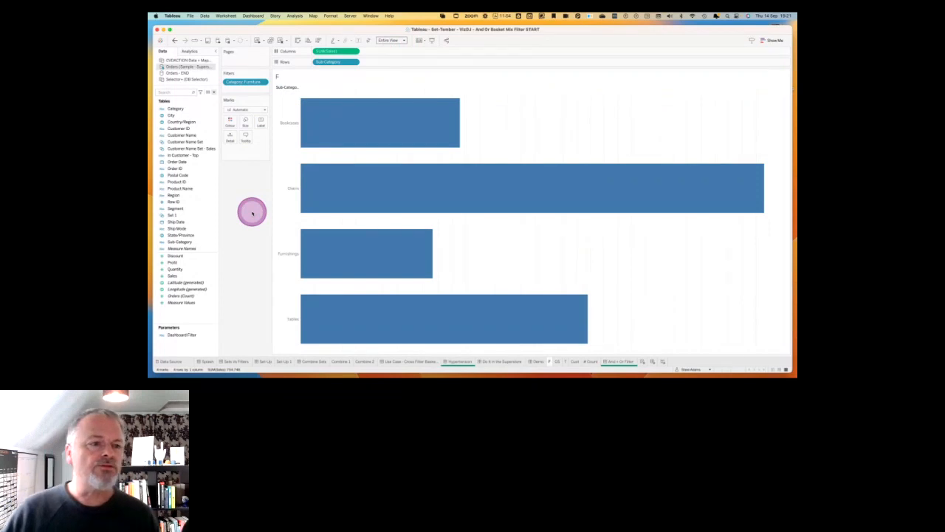
Create Sub-Category Set from the Sub-Category field with Fasteners selected, and colour the bars by that set.
{"action": "right_click", "coordinate": [181, 241]}
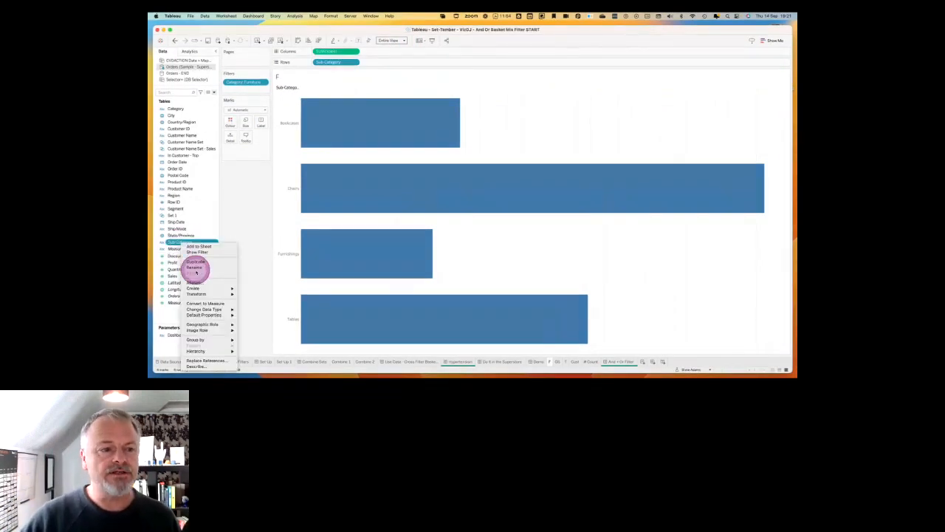
{"action": "mouse_move", "coordinate": [197, 288]}
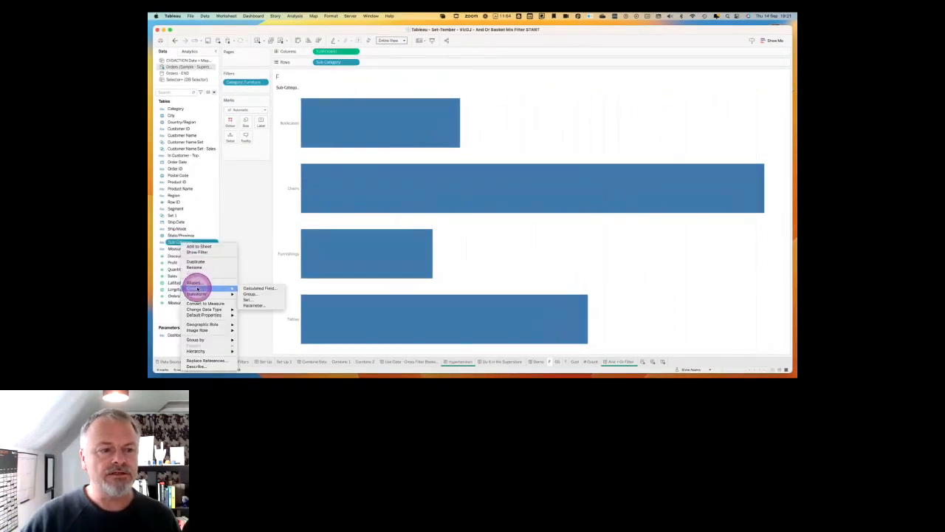
{"action": "left_click", "coordinate": [251, 300]}
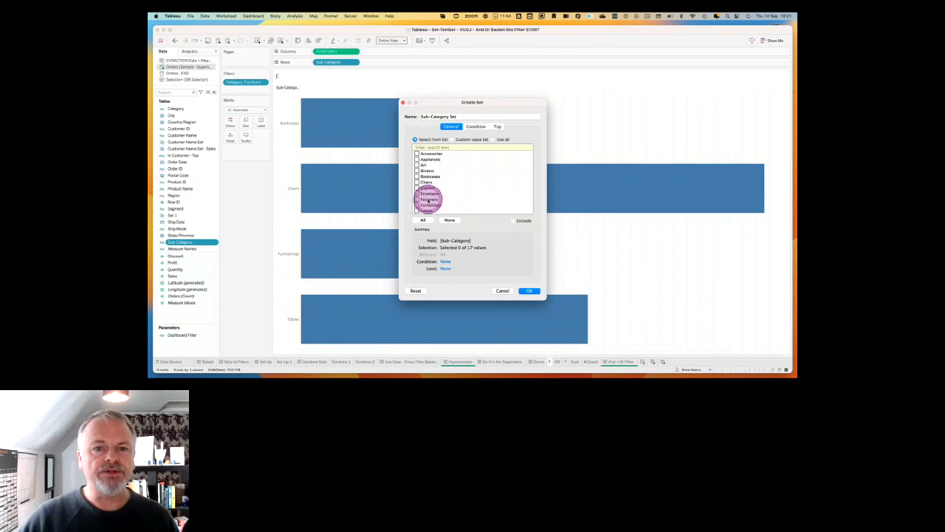
{"action": "left_click", "coordinate": [418, 199]}
{"action": "left_click", "coordinate": [527, 291]}
{"action": "left_click", "coordinate": [217, 244]}
{"action": "left_click_drag", "start_coordinate": [217, 242], "coordinate": [230, 122]}
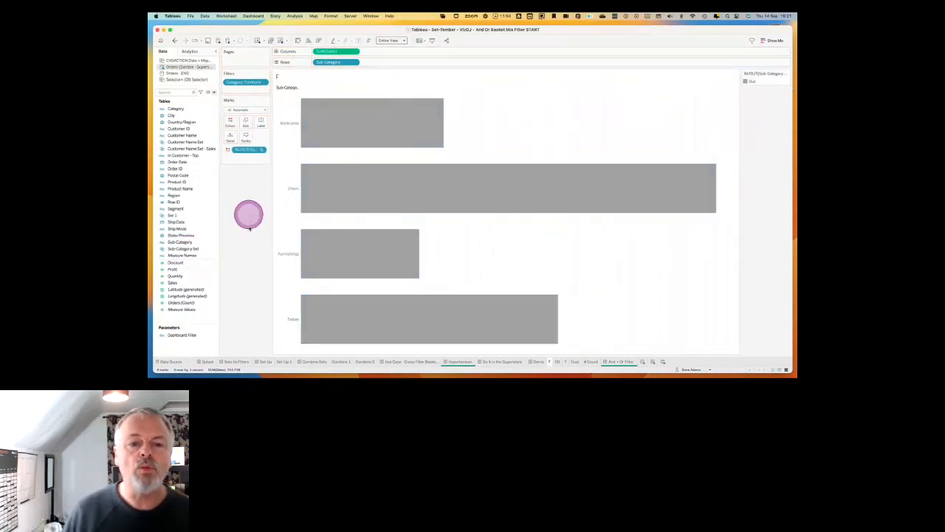
Show the control for Sub-Category Set beside the chart and select Furnishings as a member.
{"action": "left_click", "coordinate": [204, 243]}
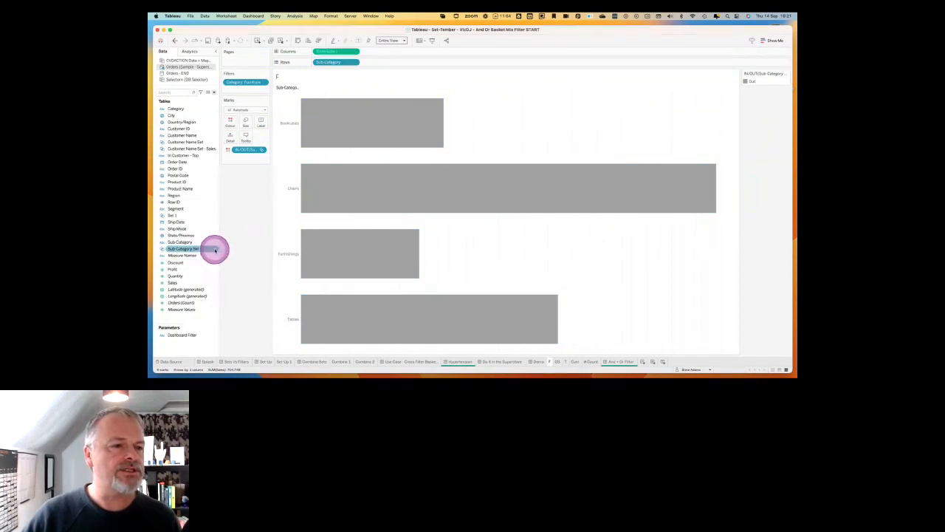
{"action": "right_click", "coordinate": [215, 249]}
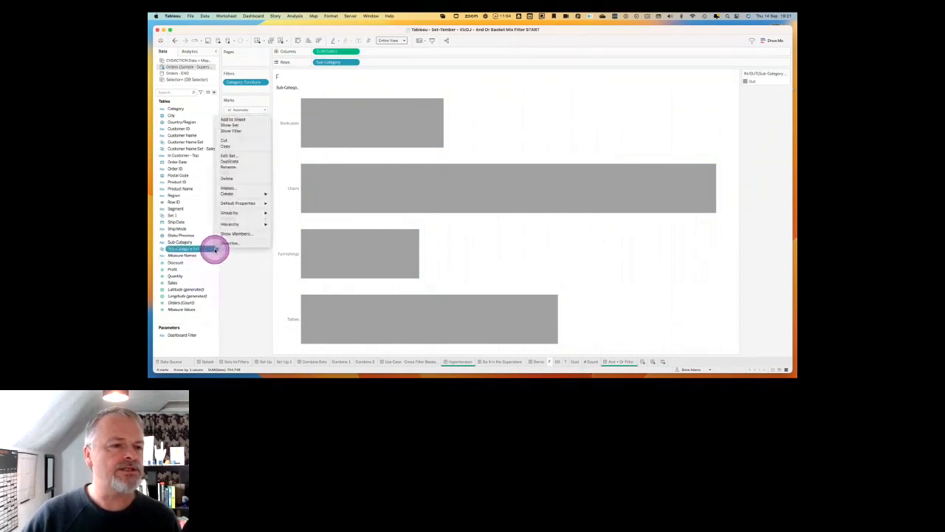
{"action": "left_click", "coordinate": [243, 128]}
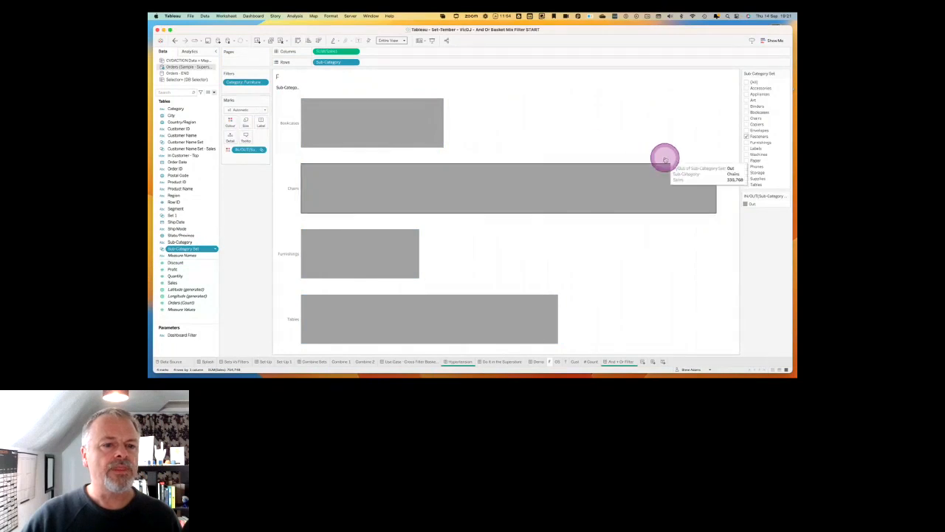
{"action": "left_click", "coordinate": [747, 143]}
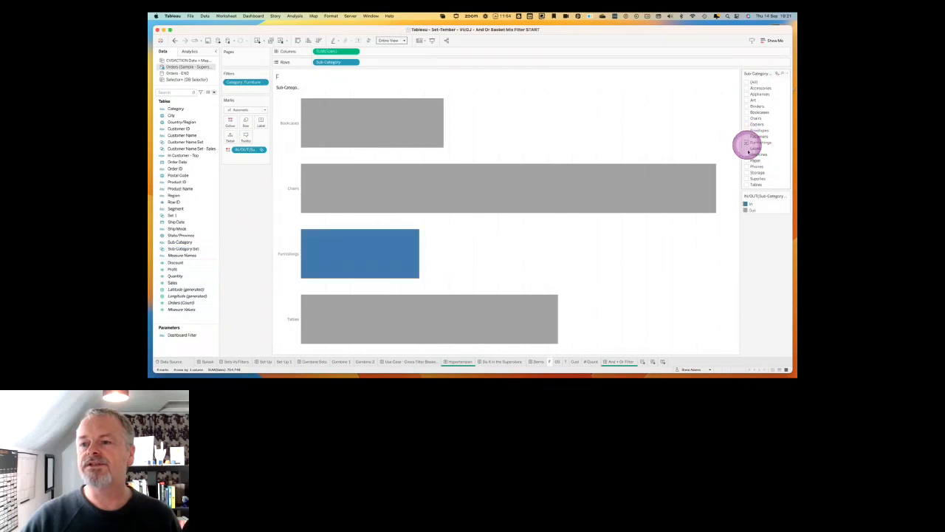
Sort the Sub-Category rows in descending order by the sum of the Sales field.
{"action": "left_click", "coordinate": [355, 65]}
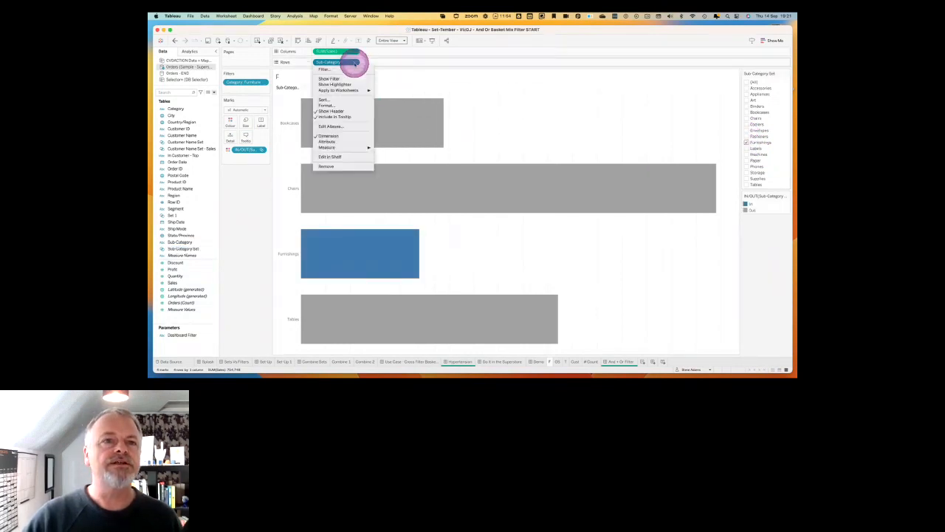
{"action": "left_click", "coordinate": [332, 94]}
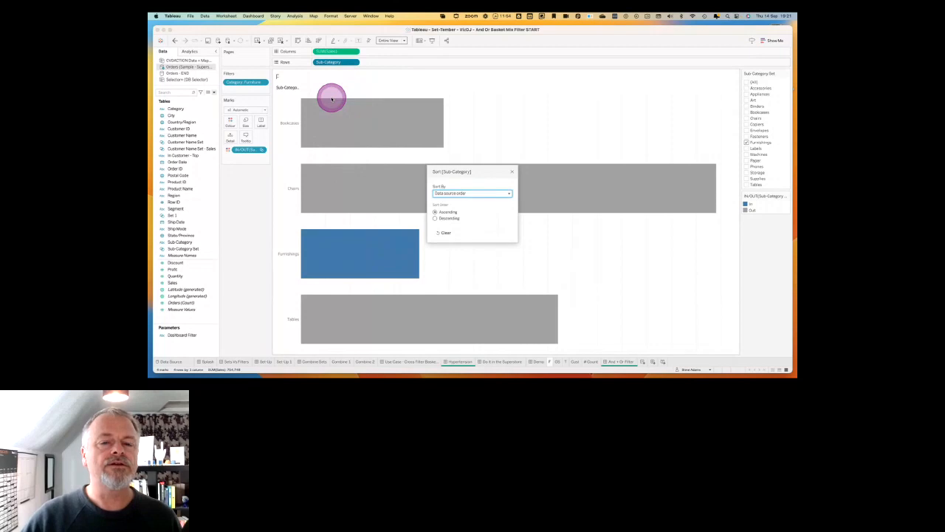
{"action": "left_click", "coordinate": [453, 216]}
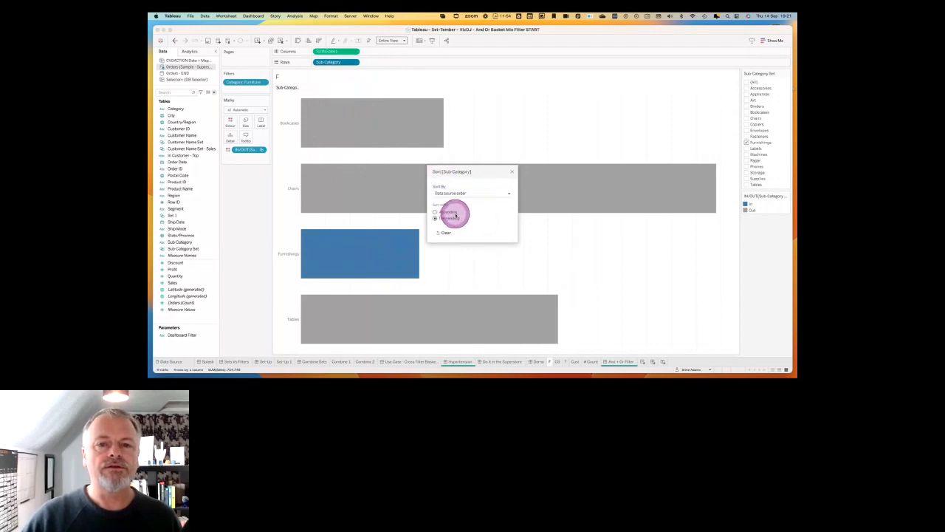
{"action": "left_click", "coordinate": [450, 192]}
{"action": "left_click", "coordinate": [438, 209]}
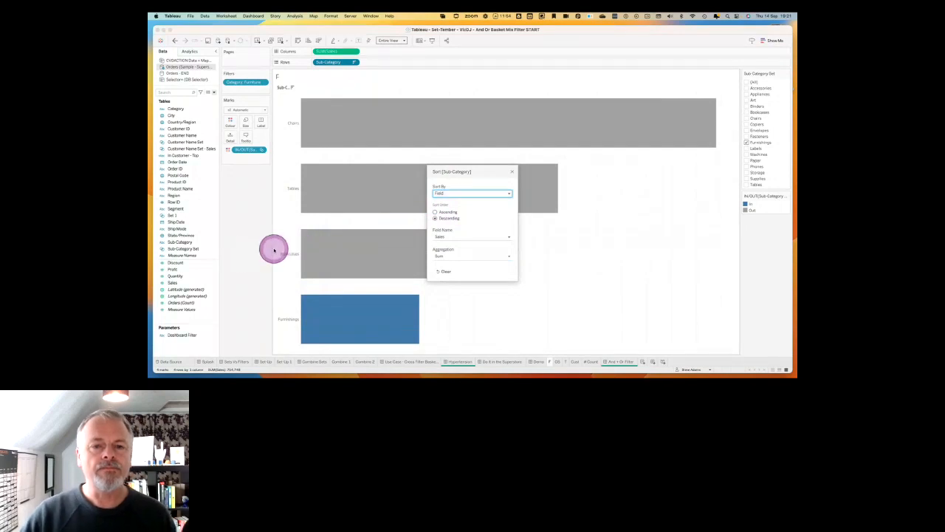
{"action": "left_click", "coordinate": [511, 171]}
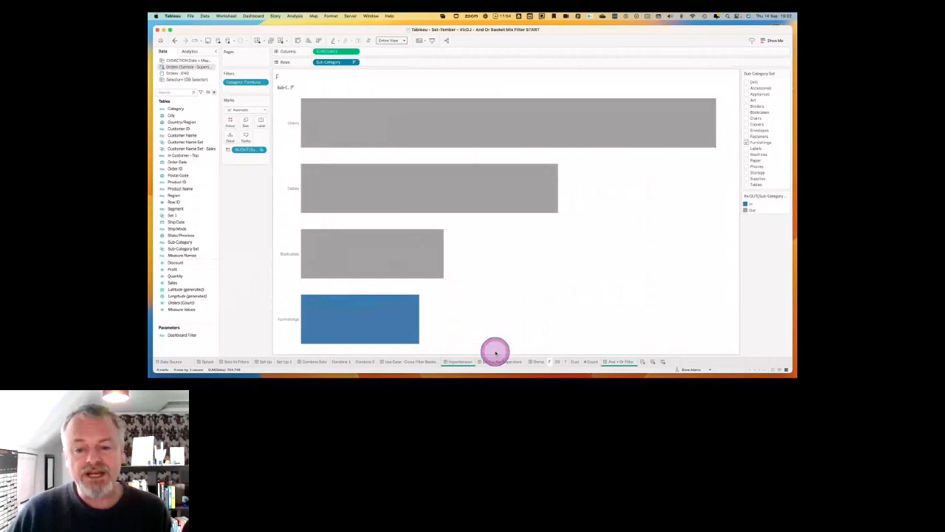
Delete the empty OS and T worksheets.
{"action": "mouse_move", "coordinate": [375, 323]}
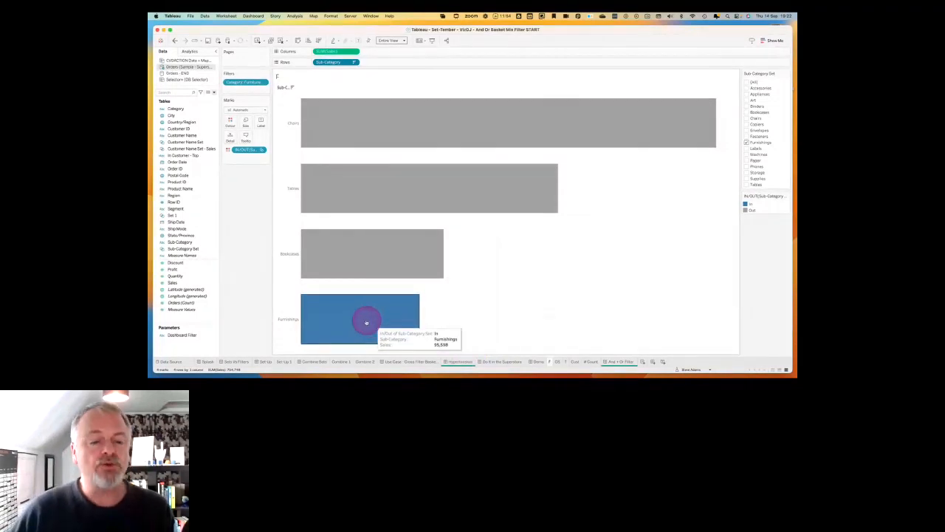
{"action": "left_click", "coordinate": [559, 361]}
{"action": "right_click", "coordinate": [561, 362]}
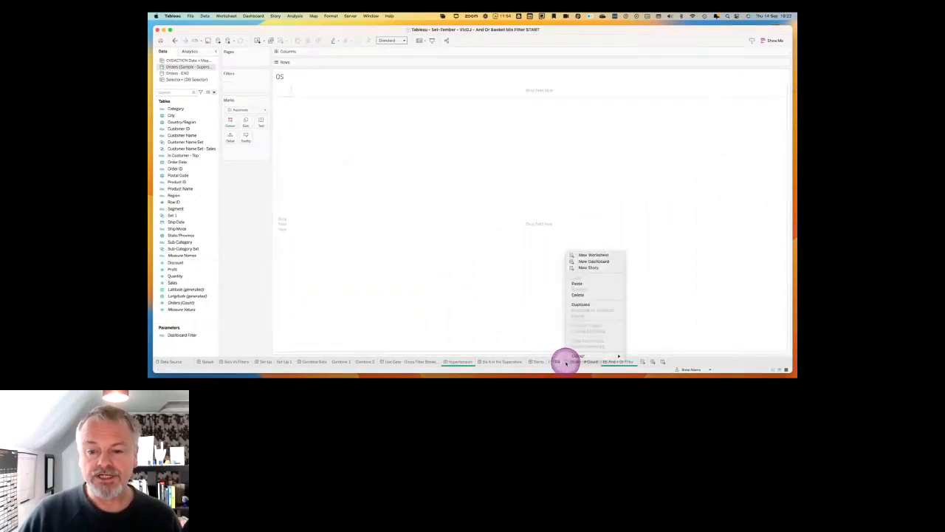
{"action": "left_click", "coordinate": [580, 295]}
Duplicate worksheet F.
{"action": "left_click", "coordinate": [550, 362]}
{"action": "right_click", "coordinate": [551, 362]}
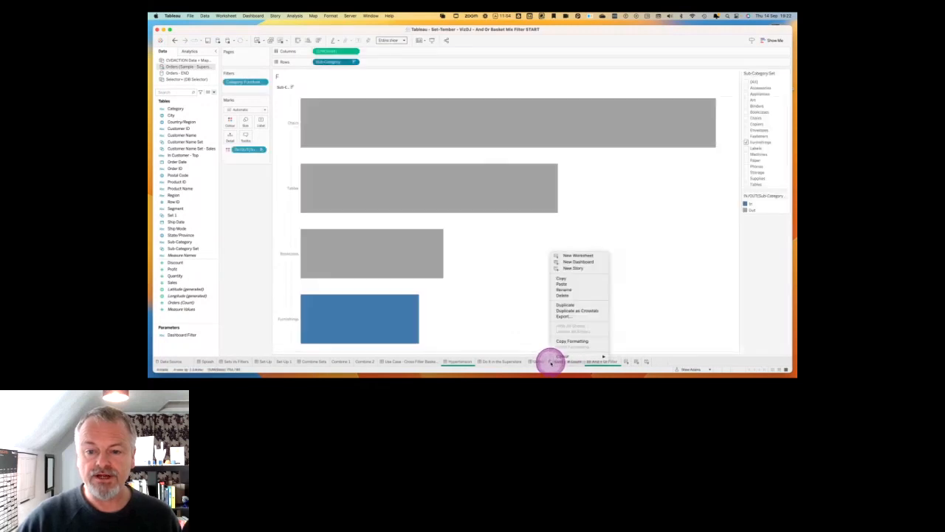
{"action": "left_click", "coordinate": [567, 304]}
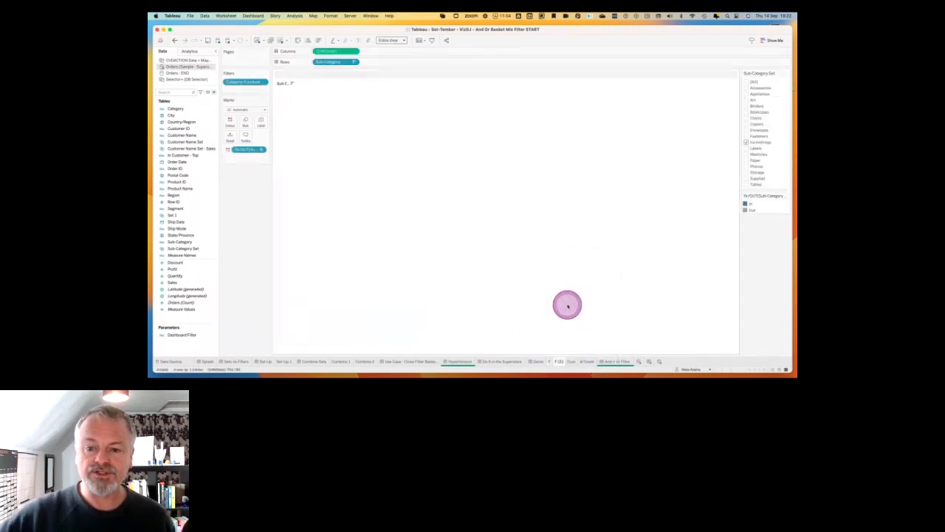
Remove the set from the colour encoding on the duplicated sheet and filter Category to Office Supplies only.
{"action": "left_click", "coordinate": [244, 150]}
{"action": "left_click_drag", "start_coordinate": [245, 150], "coordinate": [240, 222]}
{"action": "left_click", "coordinate": [263, 81]}
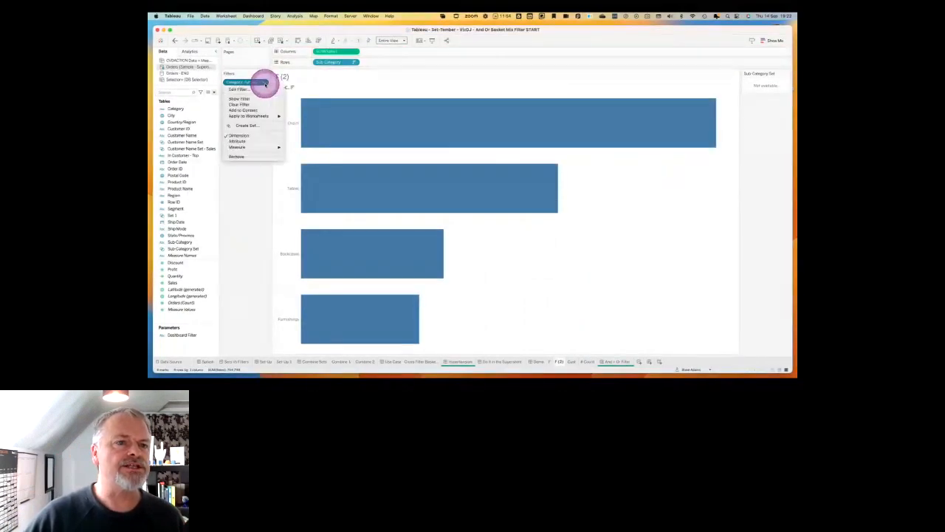
{"action": "left_click", "coordinate": [247, 88]}
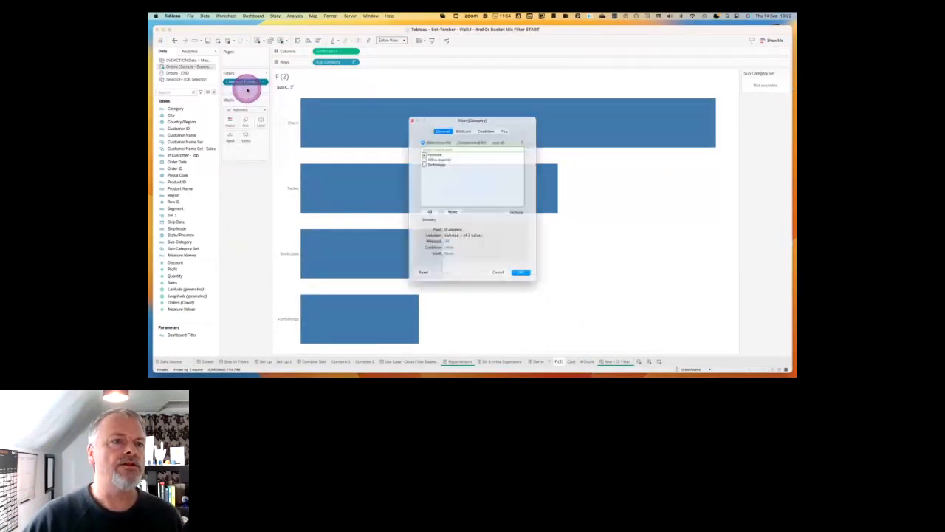
{"action": "left_click", "coordinate": [417, 148]}
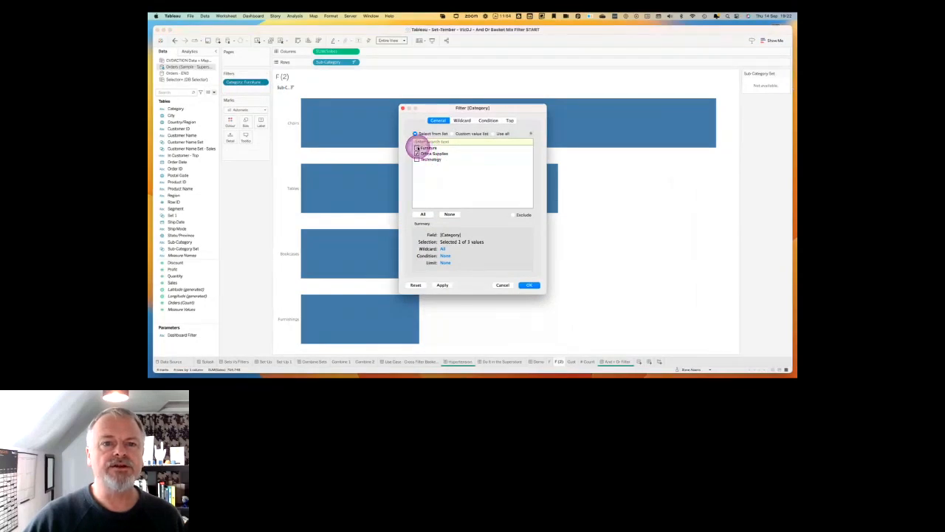
{"action": "left_click", "coordinate": [531, 285]}
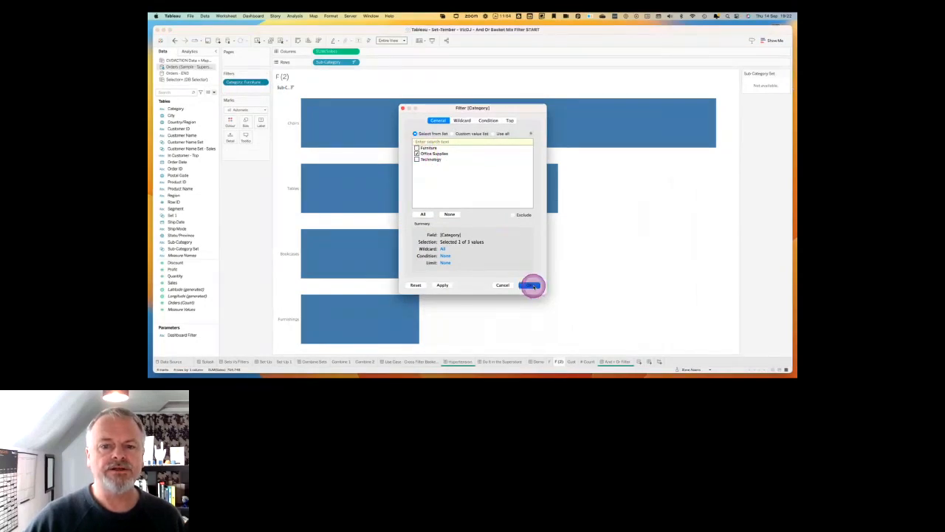
Create a new set from the Sub-Category field with Fasteners as its only member.
{"action": "left_click", "coordinate": [185, 242]}
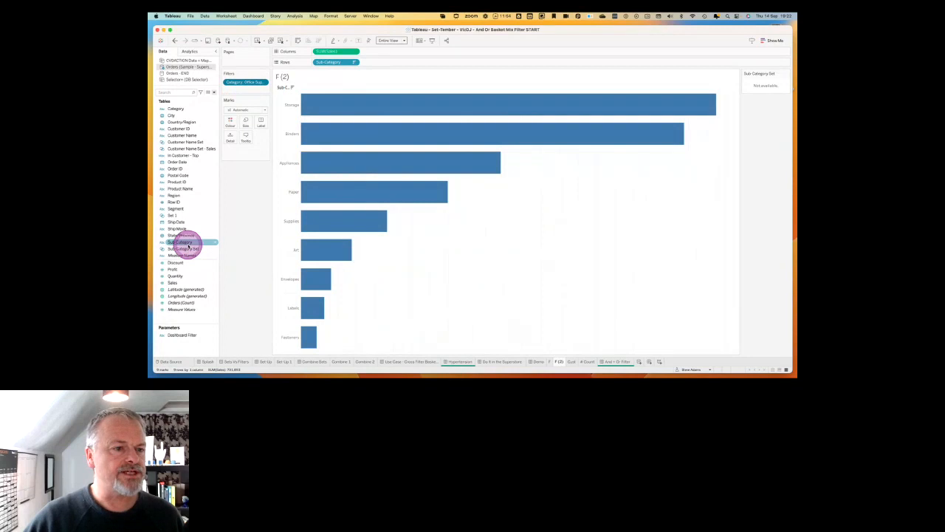
{"action": "right_click", "coordinate": [188, 246]}
{"action": "mouse_move", "coordinate": [204, 290]}
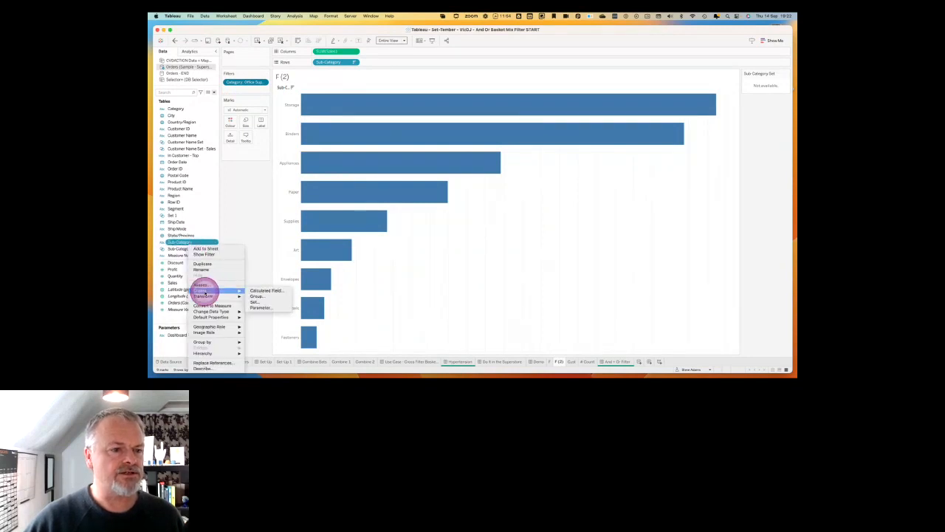
{"action": "left_click", "coordinate": [255, 296]}
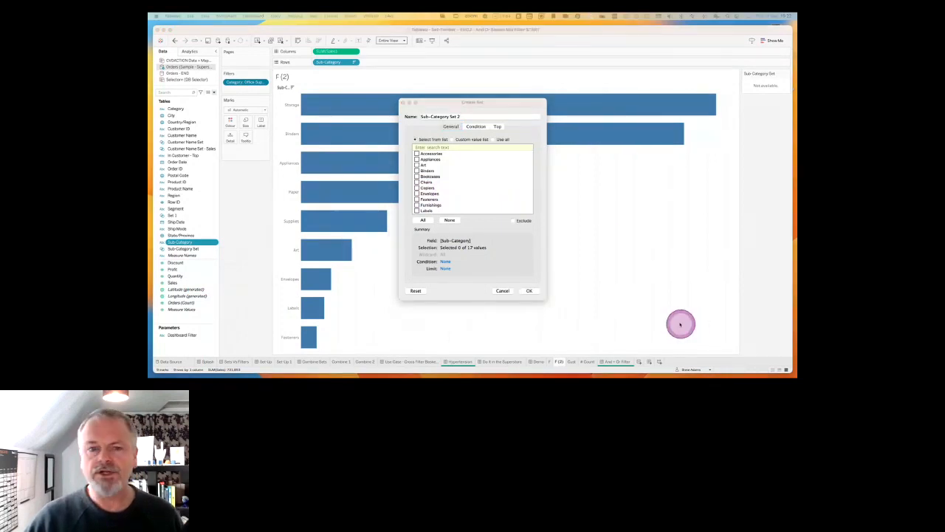
{"action": "left_click", "coordinate": [417, 199]}
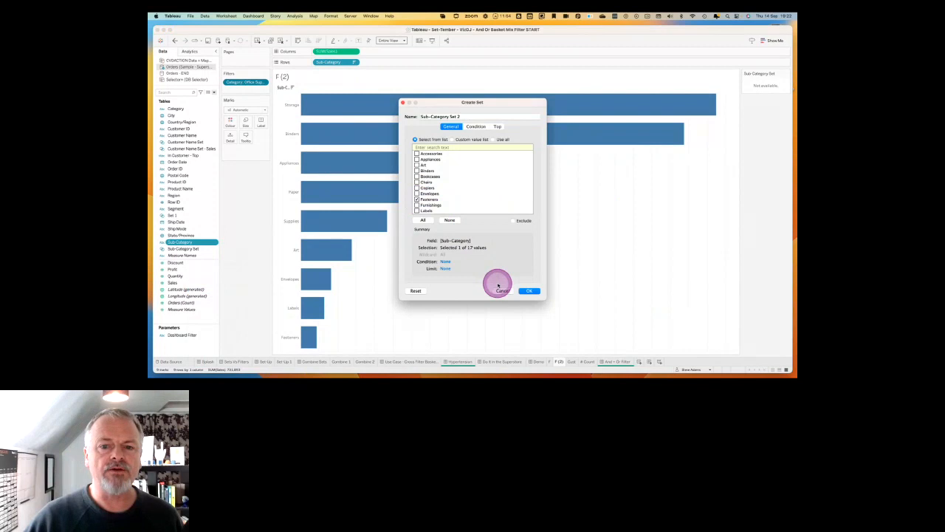
{"action": "left_click", "coordinate": [531, 290]}
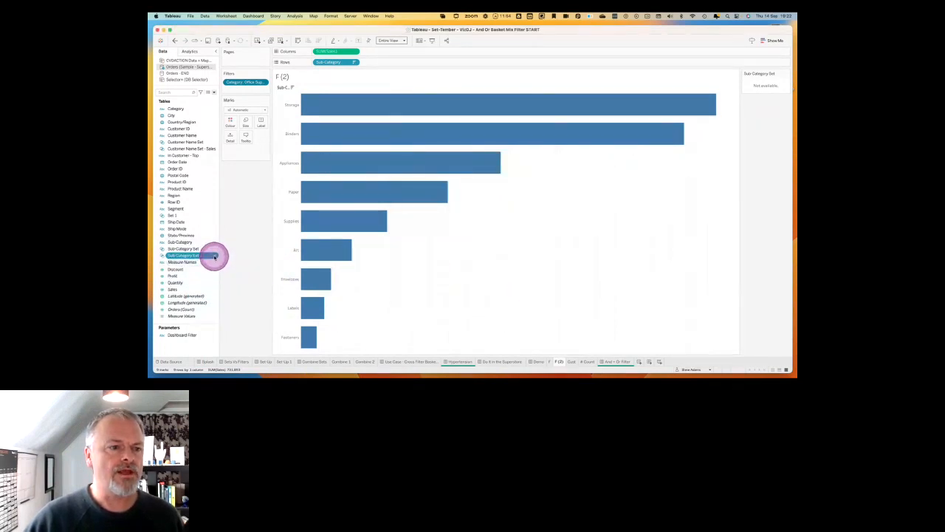
Rename the new Fasteners set as Sub-Category OS Set.
{"action": "right_click", "coordinate": [214, 256]}
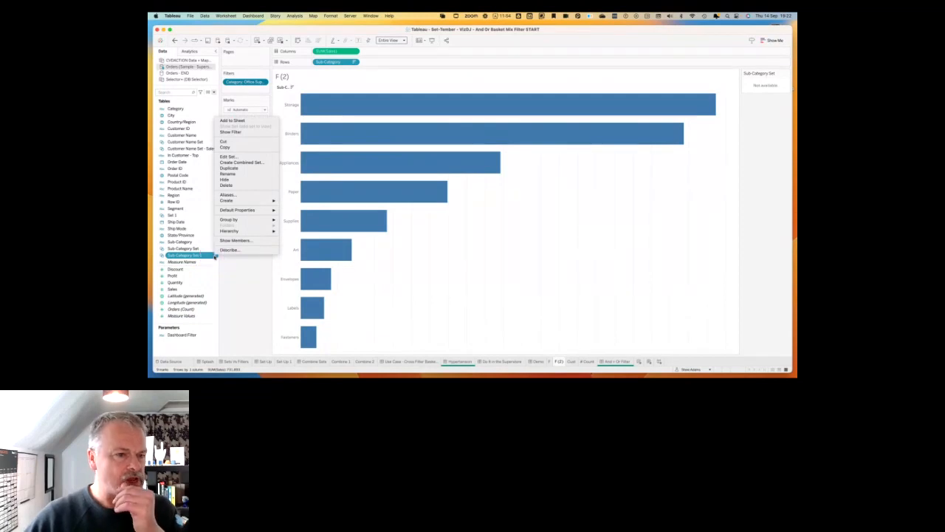
{"action": "left_click", "coordinate": [227, 155]}
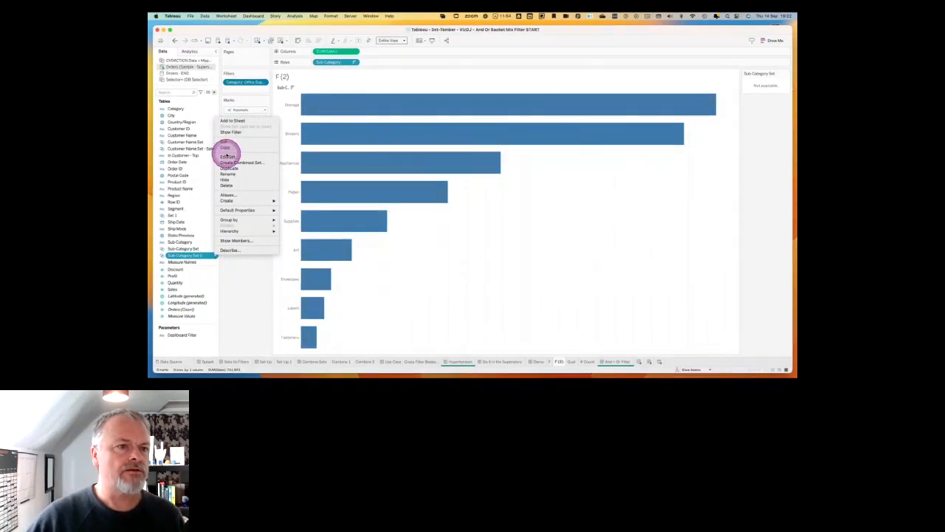
{"action": "left_click", "coordinate": [226, 155]}
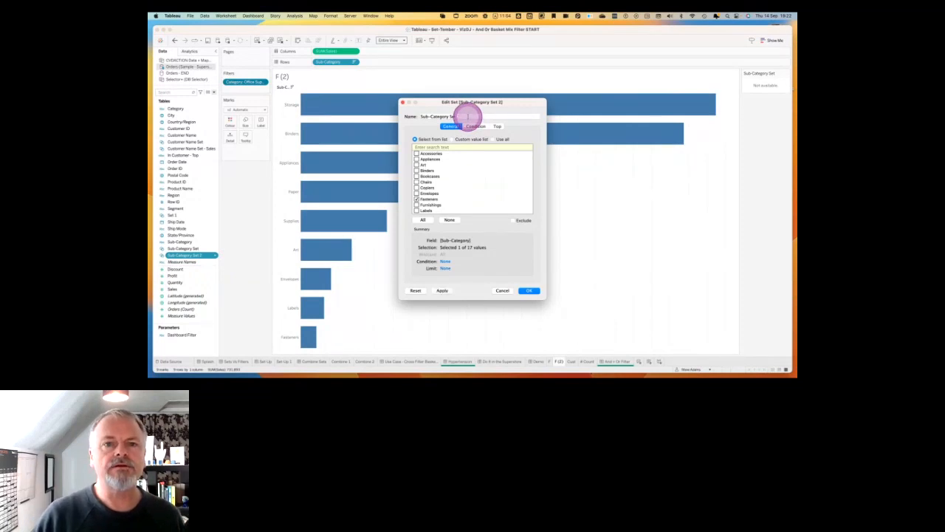
{"action": "type", "text": "OS"}
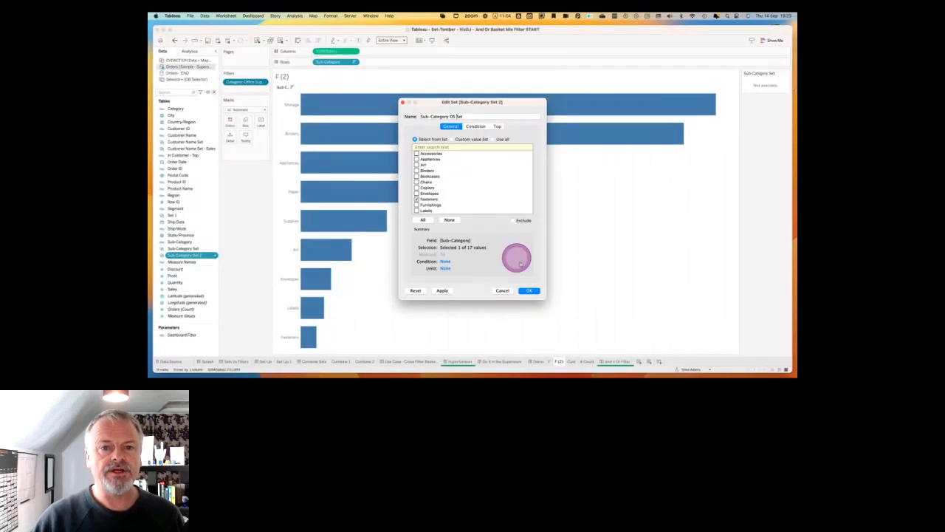
{"action": "left_click", "coordinate": [529, 290]}
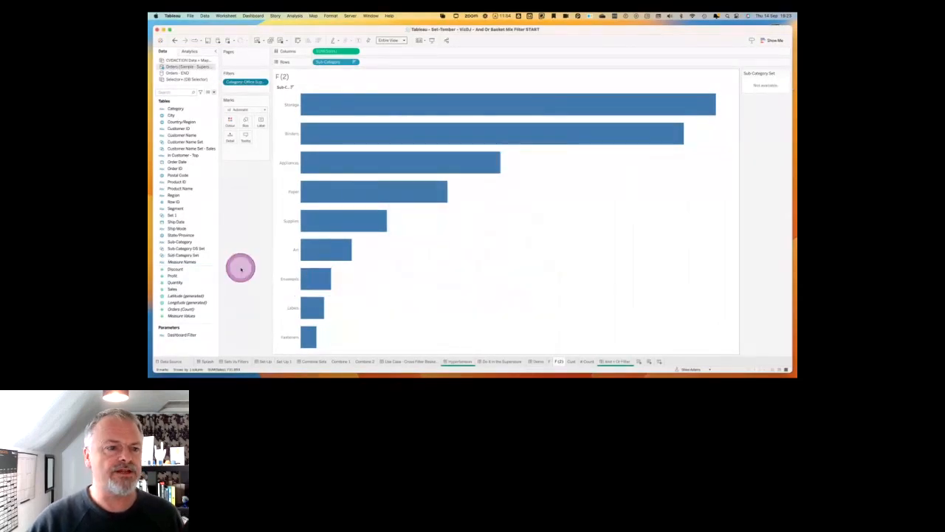
Rename the original Sub-Category Set as Sub-Category F Set.
{"action": "left_click", "coordinate": [202, 256]}
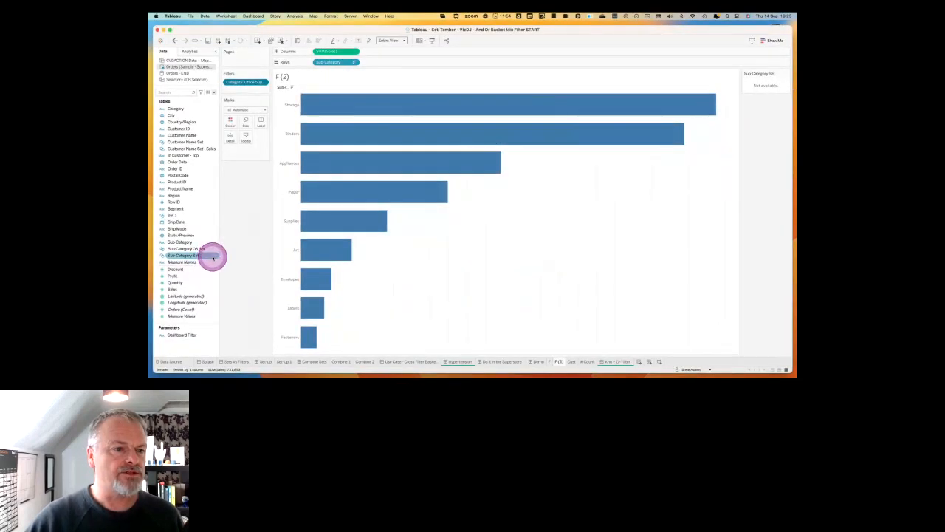
{"action": "right_click", "coordinate": [213, 256]}
{"action": "left_click", "coordinate": [237, 157]}
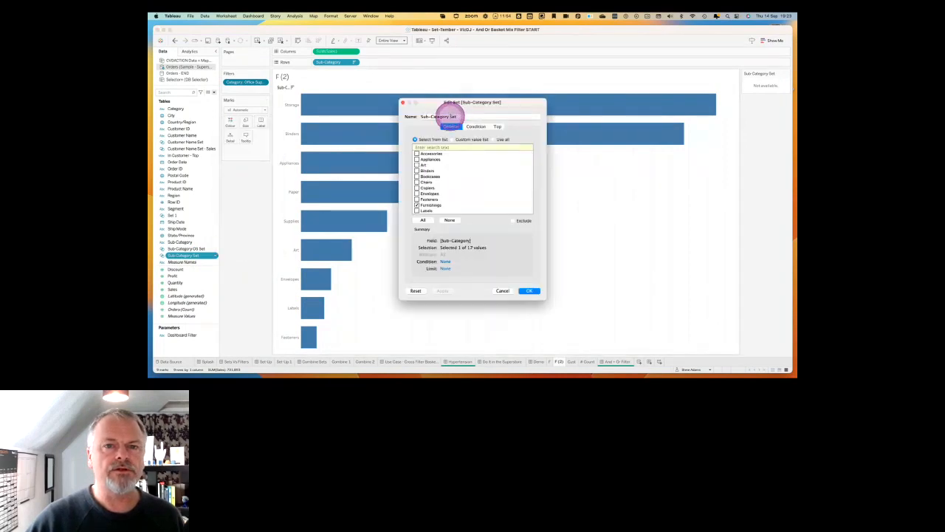
{"action": "left_click", "coordinate": [450, 116]}
{"action": "type", "text": "F"}
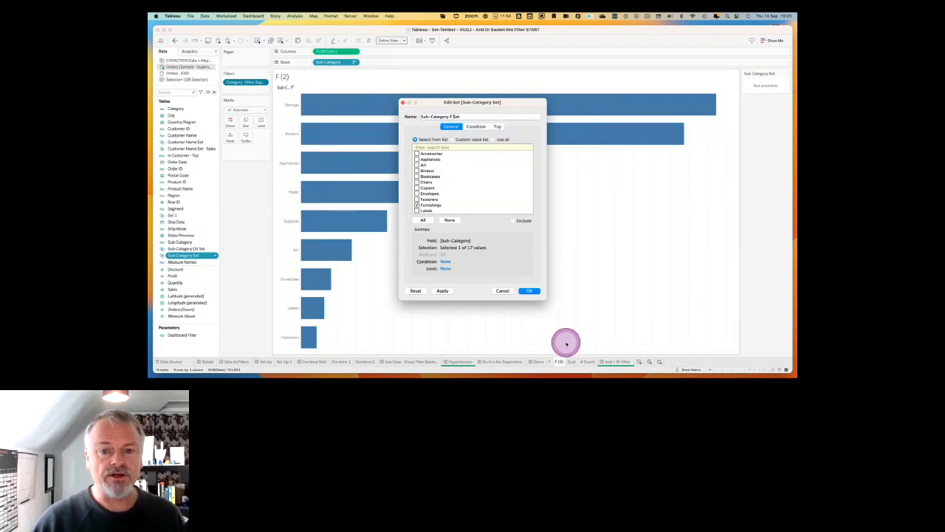
{"action": "left_click", "coordinate": [528, 290]}
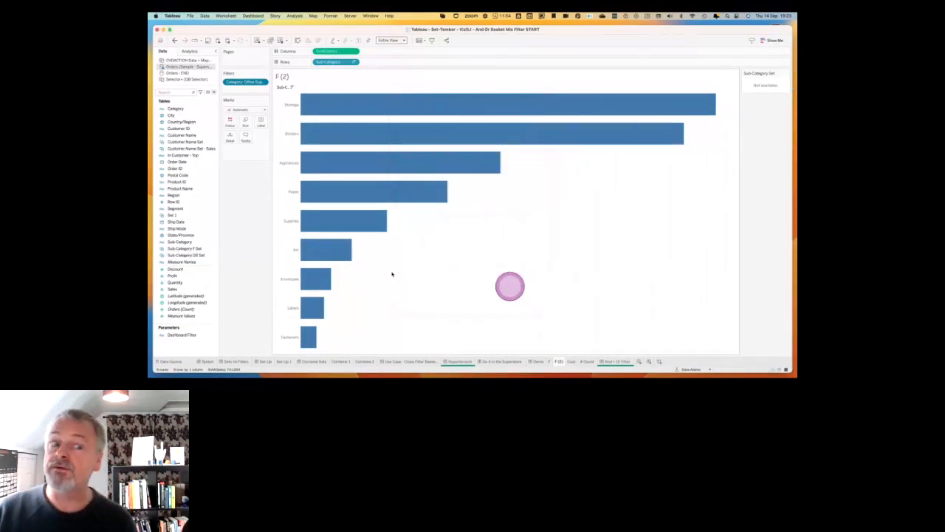
Colour the Office Supplies bars by Sub-Category OS Set and show that set's control beside the chart.
{"action": "left_click_drag", "start_coordinate": [215, 258], "coordinate": [229, 127]}
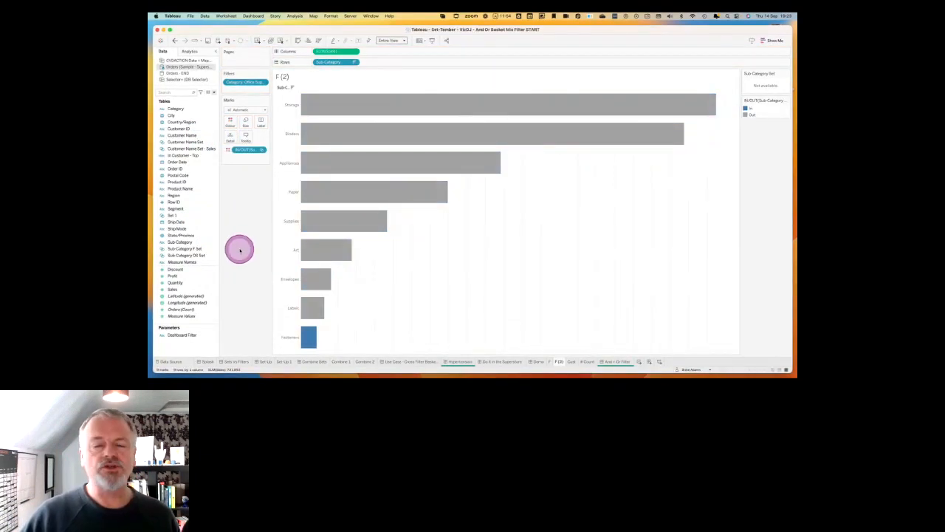
{"action": "left_click", "coordinate": [218, 256]}
{"action": "right_click", "coordinate": [218, 255]}
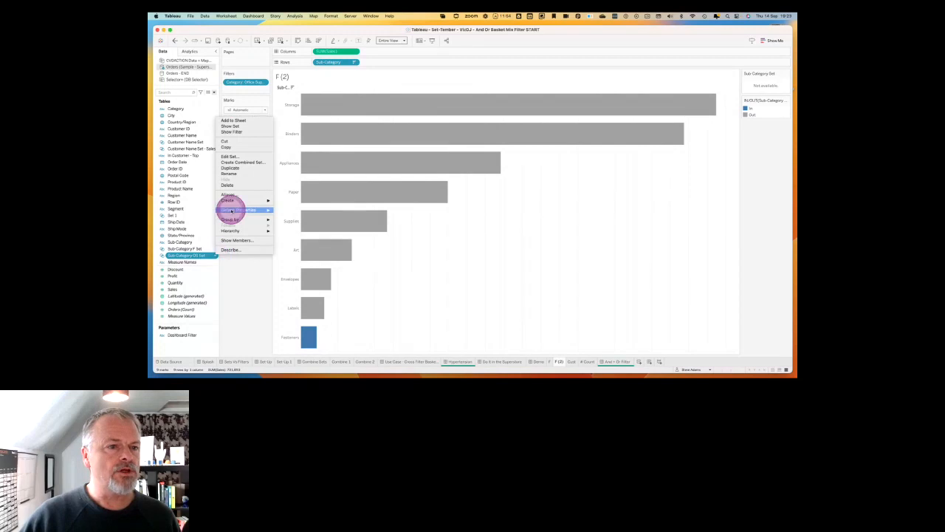
{"action": "left_click", "coordinate": [238, 131]}
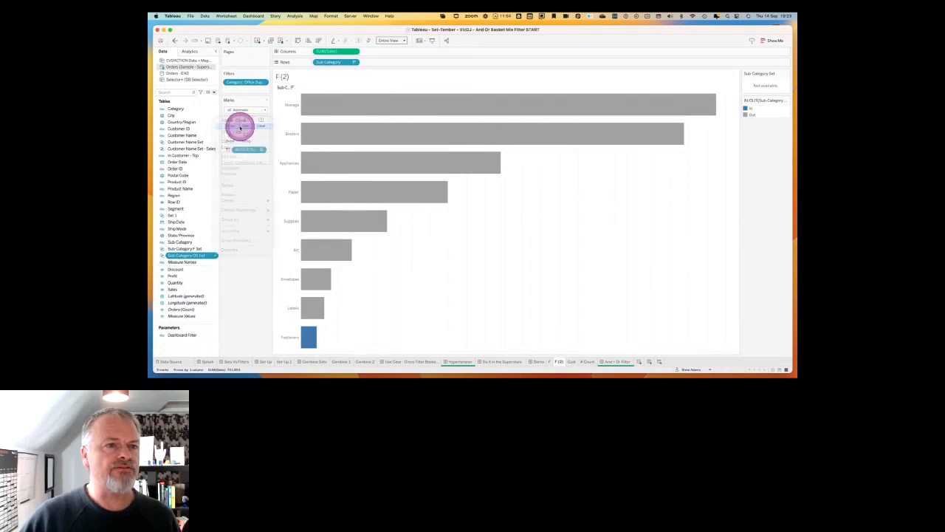
Add the Office Supplies category filter to context and limit the OS set control to all values in context.
{"action": "left_click", "coordinate": [265, 82]}
{"action": "left_click", "coordinate": [250, 110]}
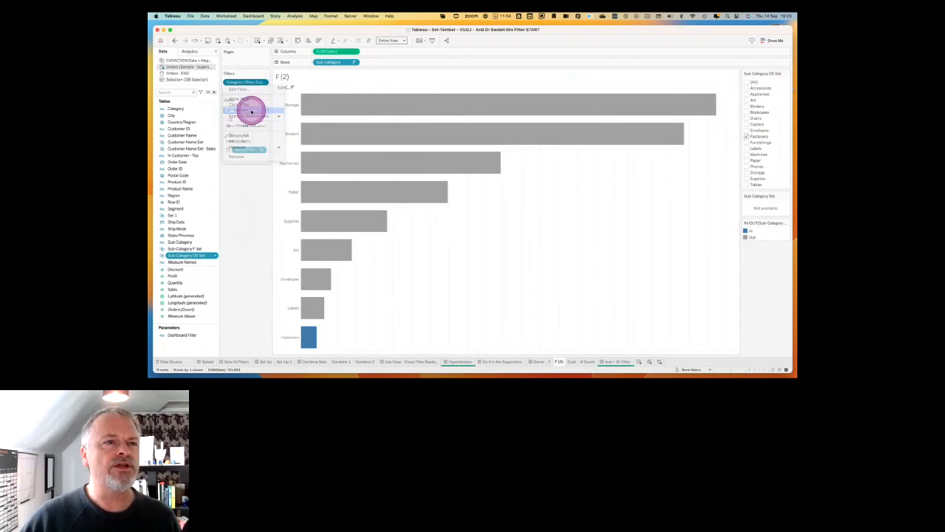
{"action": "left_click", "coordinate": [787, 74]}
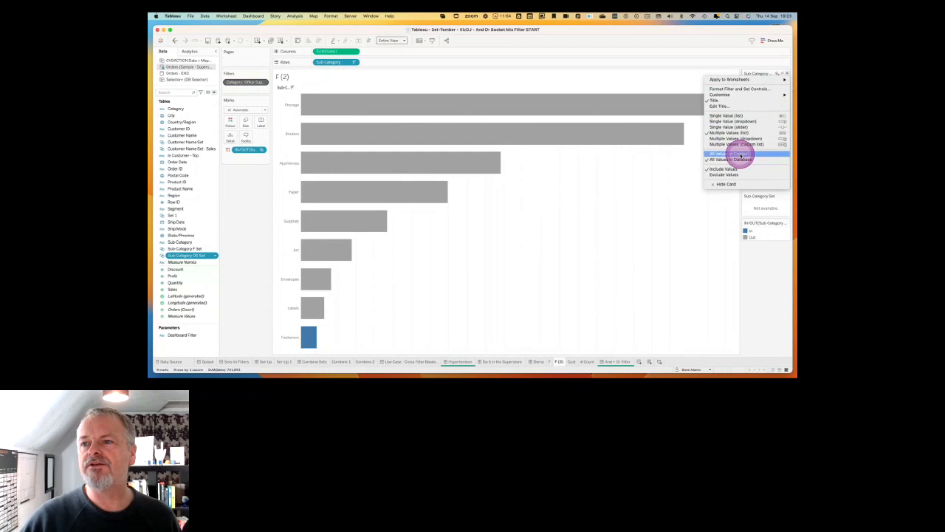
{"action": "left_click", "coordinate": [739, 154]}
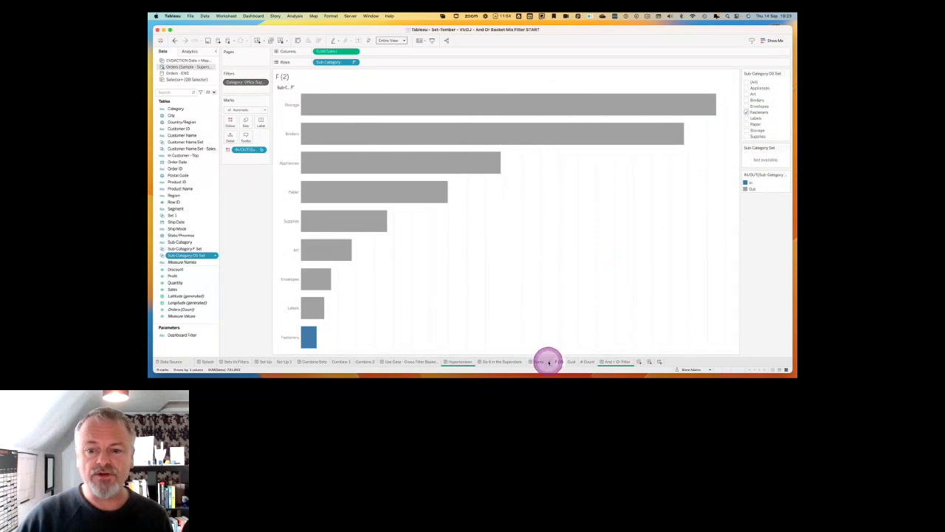
Rename the F (2) worksheet as OS.
{"action": "type", "text": "Or"}
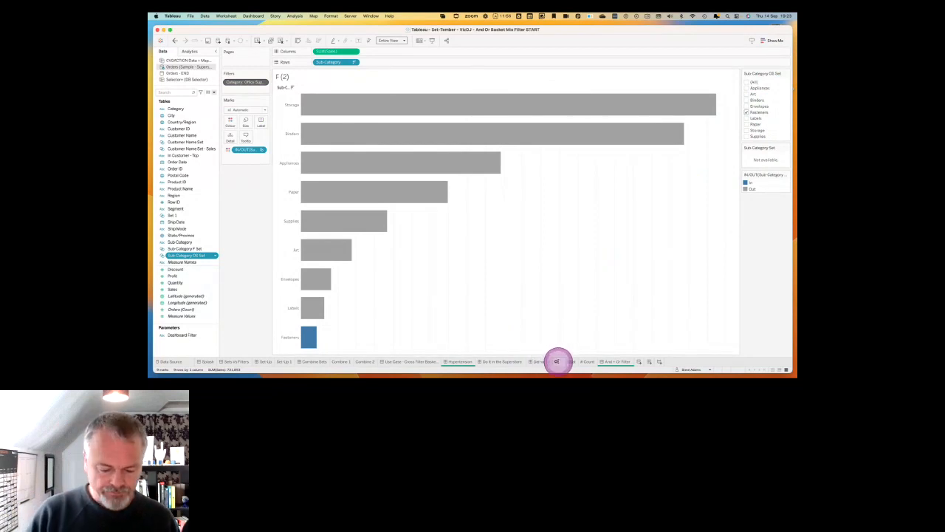
{"action": "type", "text": "S"}
{"action": "key", "text": "Return"}
On worksheet F, add the Category filter to context and limit the F set control to all values in context.
{"action": "left_click", "coordinate": [551, 361]}
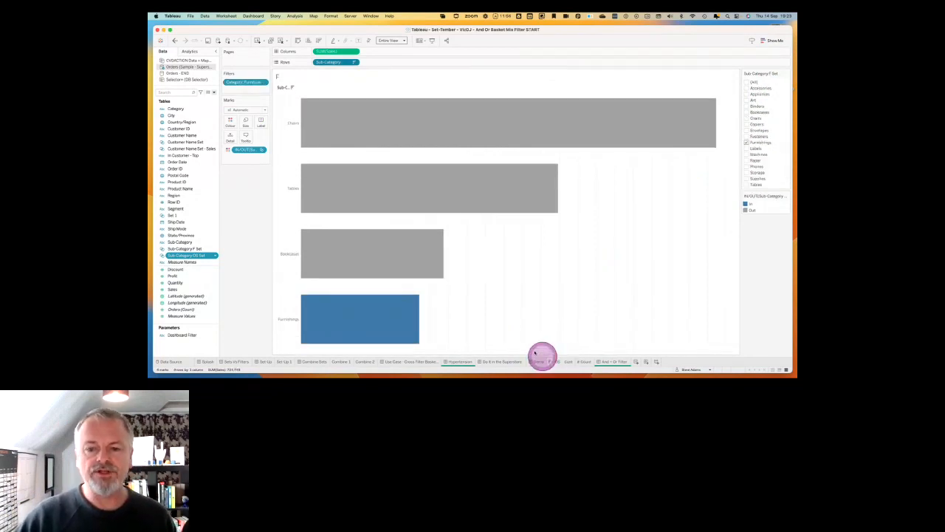
{"action": "left_click", "coordinate": [264, 82]}
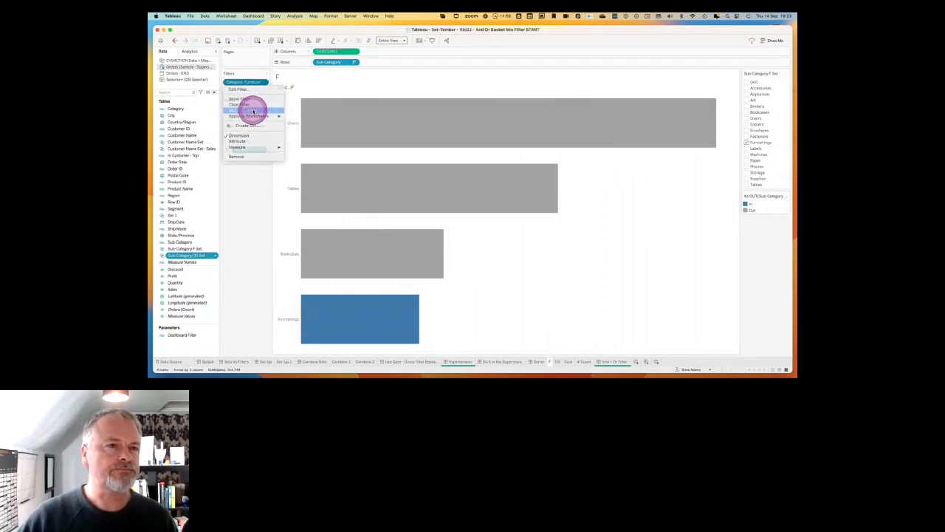
{"action": "left_click", "coordinate": [252, 110]}
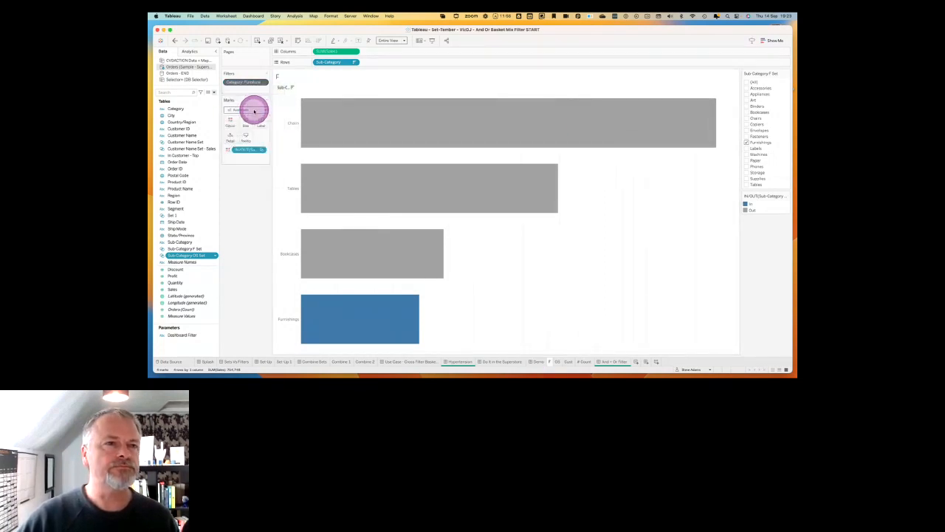
{"action": "left_click", "coordinate": [785, 74]}
{"action": "left_click", "coordinate": [731, 154]}
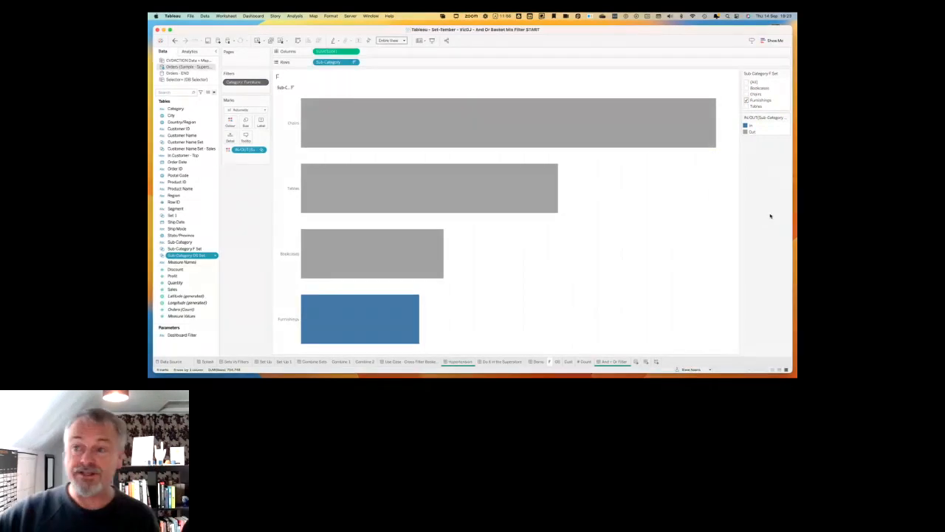
Duplicate worksheet OS and name the copy T.
{"action": "left_click", "coordinate": [567, 360]}
{"action": "right_click", "coordinate": [558, 360]}
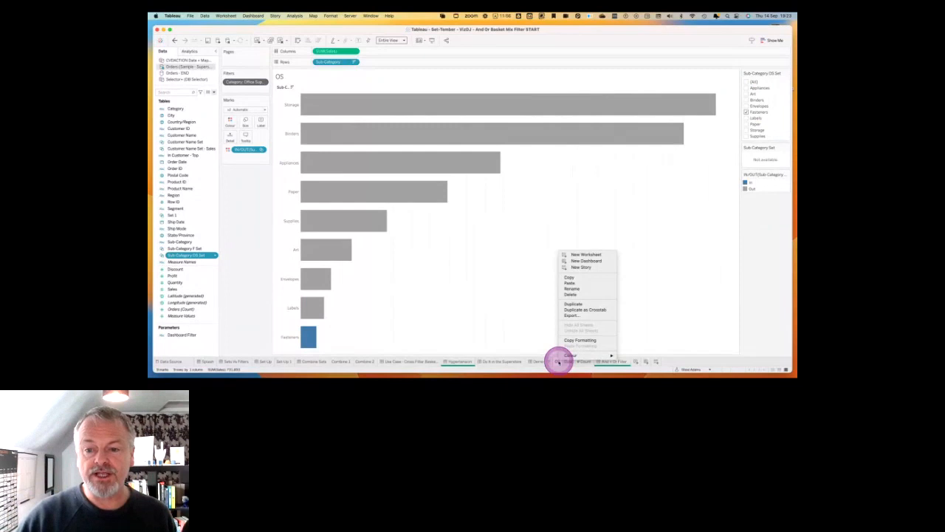
{"action": "left_click", "coordinate": [573, 303]}
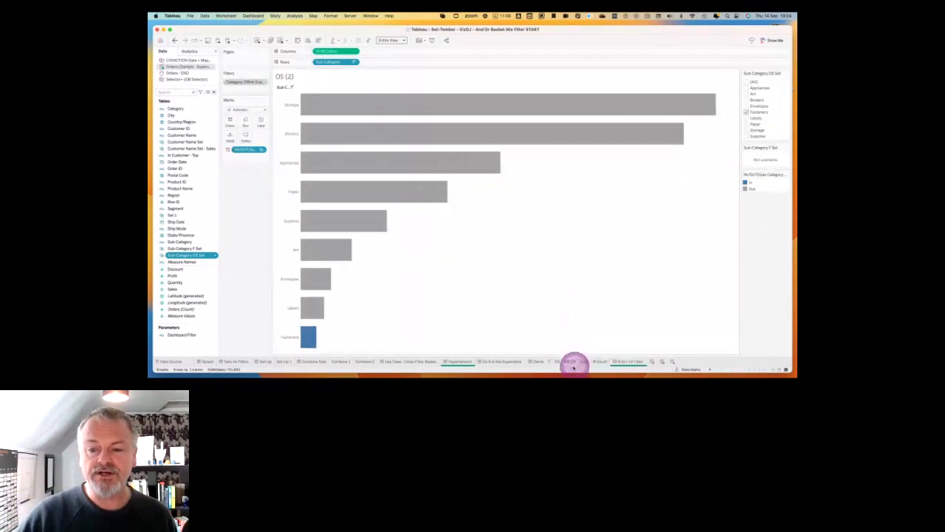
{"action": "type", "text": "T"}
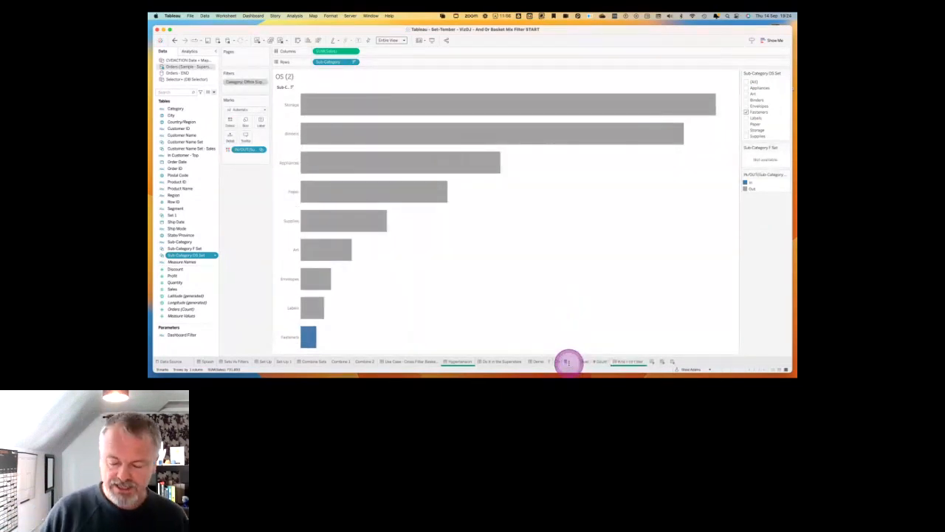
{"action": "key", "text": "Return"}
On worksheet T, remove the OS set from the bar colouring and change the Category filter from Office Supplies to Technology only.
{"action": "left_click_drag", "start_coordinate": [251, 150], "coordinate": [255, 239]}
{"action": "right_click", "coordinate": [262, 82]}
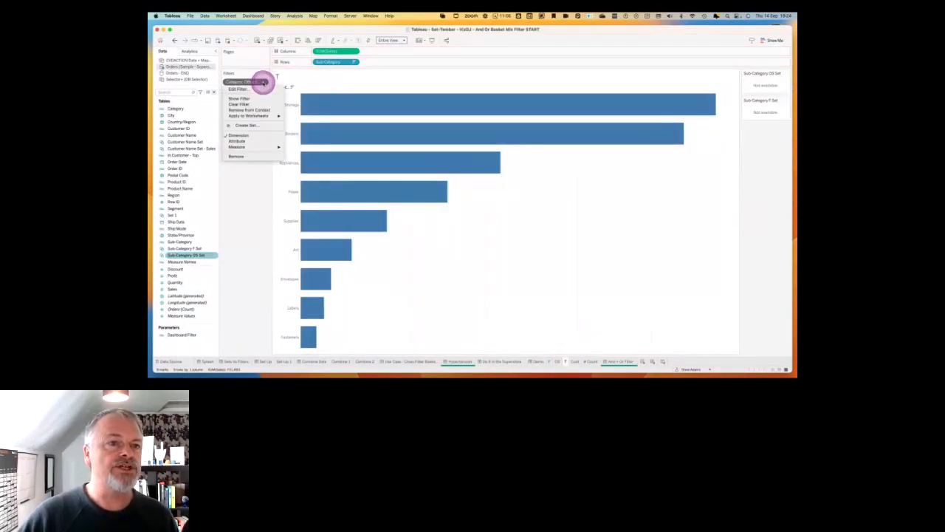
{"action": "left_click", "coordinate": [251, 89]}
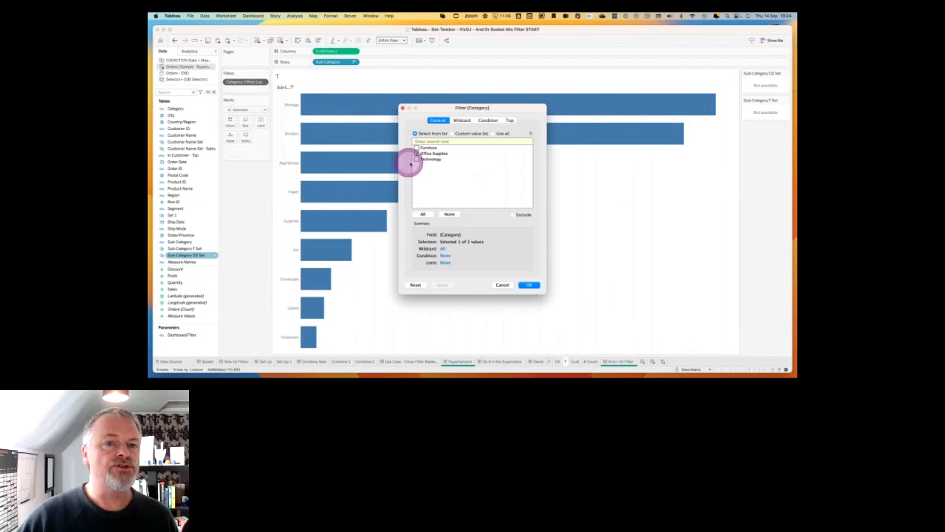
{"action": "left_click", "coordinate": [416, 159]}
{"action": "left_click", "coordinate": [416, 153]}
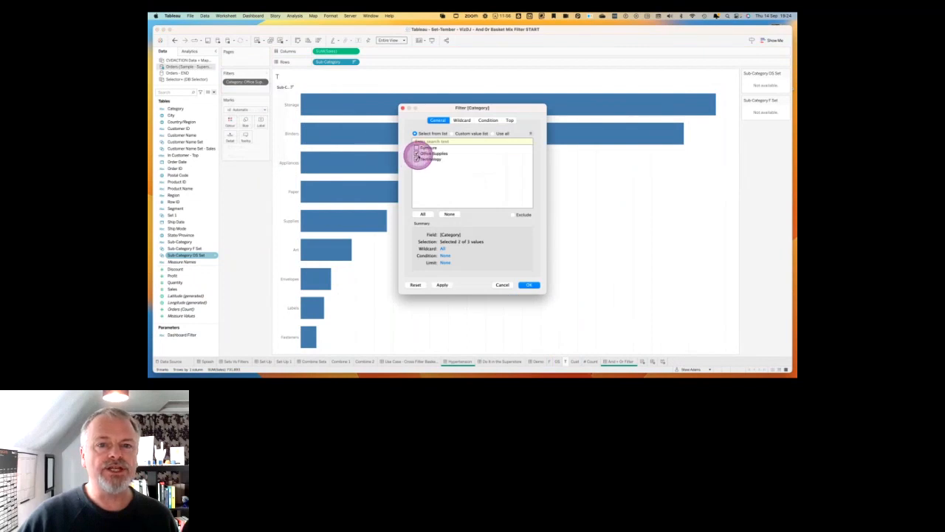
{"action": "left_click", "coordinate": [529, 284]}
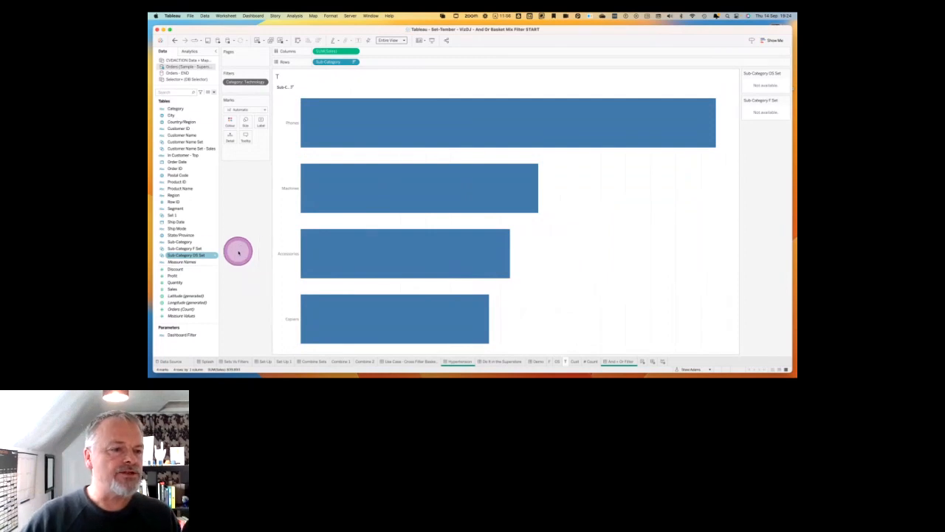
Create a set from the Sub-Category field with Copiers as its only member.
{"action": "left_click", "coordinate": [184, 248]}
{"action": "right_click", "coordinate": [180, 245]}
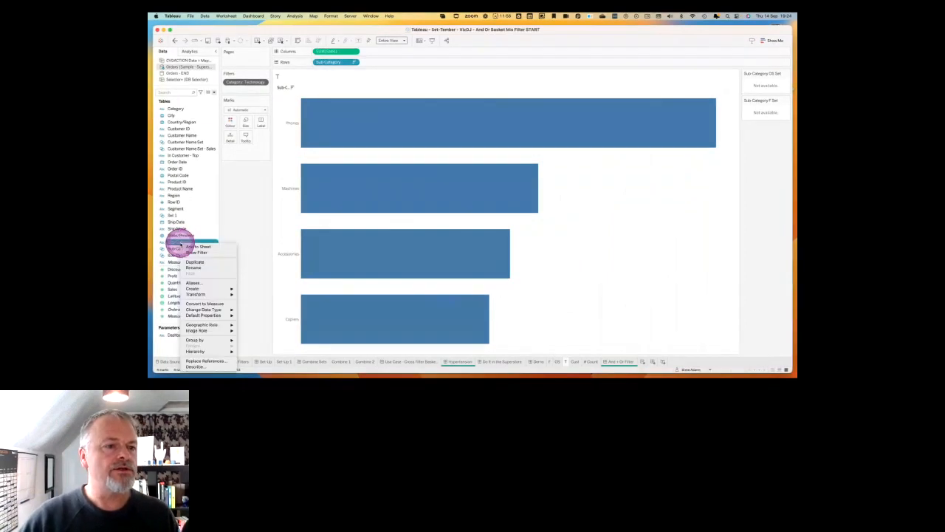
{"action": "mouse_move", "coordinate": [204, 289]}
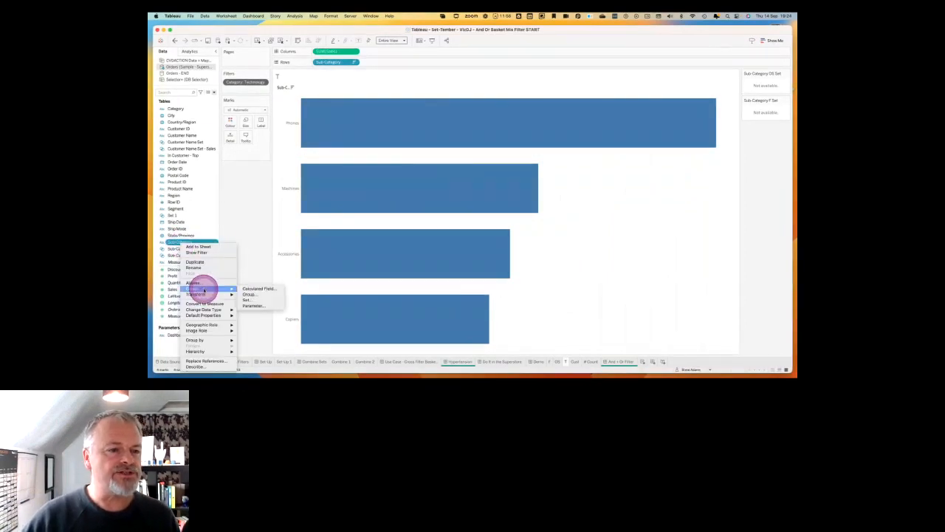
{"action": "left_click", "coordinate": [251, 300]}
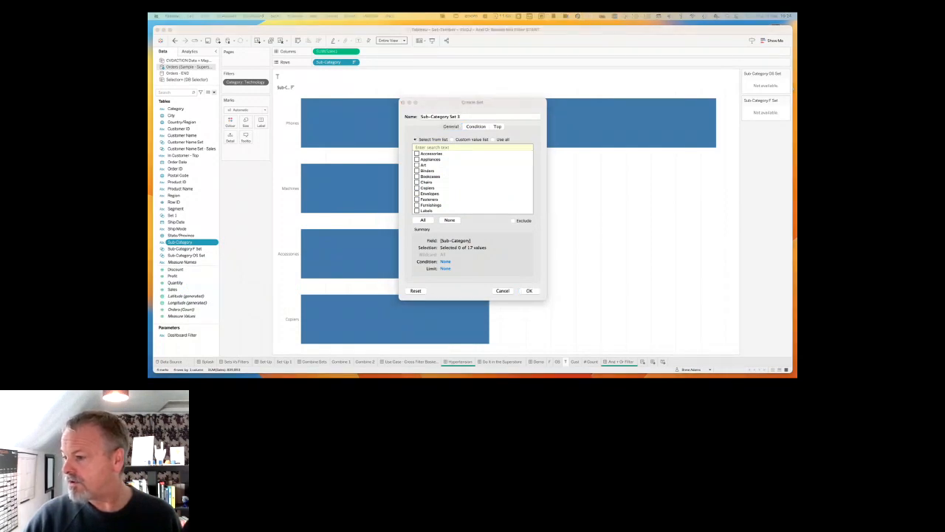
{"action": "left_click", "coordinate": [416, 187]}
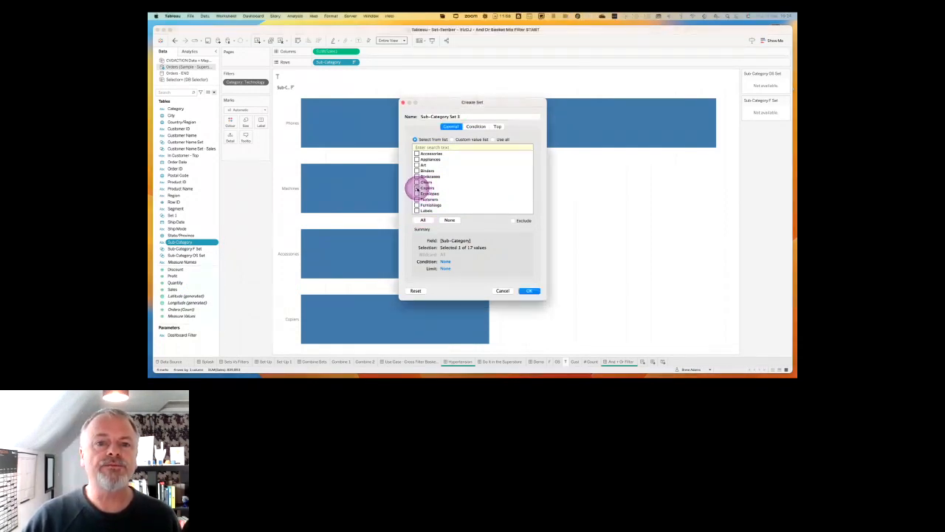
{"action": "left_click", "coordinate": [530, 291]}
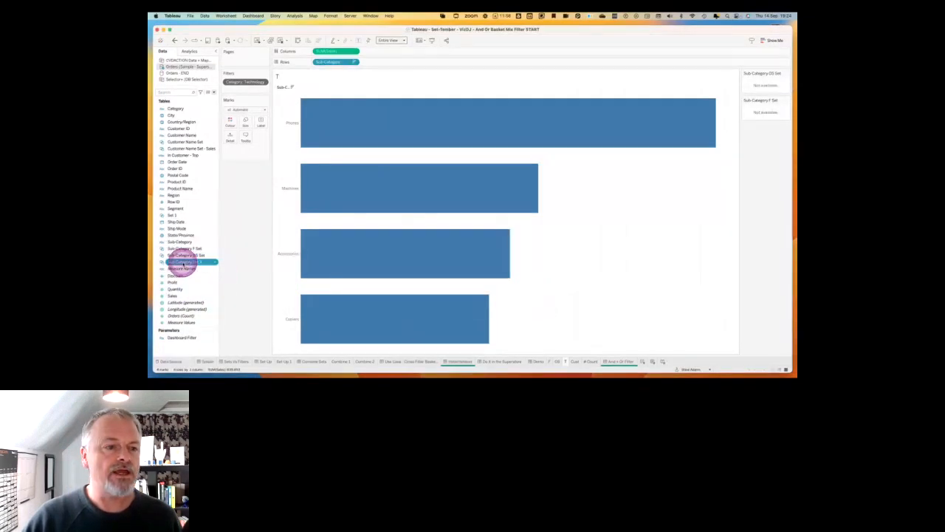
Rename the new Sub-Category set containing Copiers as Sub-Category T Set.
{"action": "right_click", "coordinate": [214, 261]}
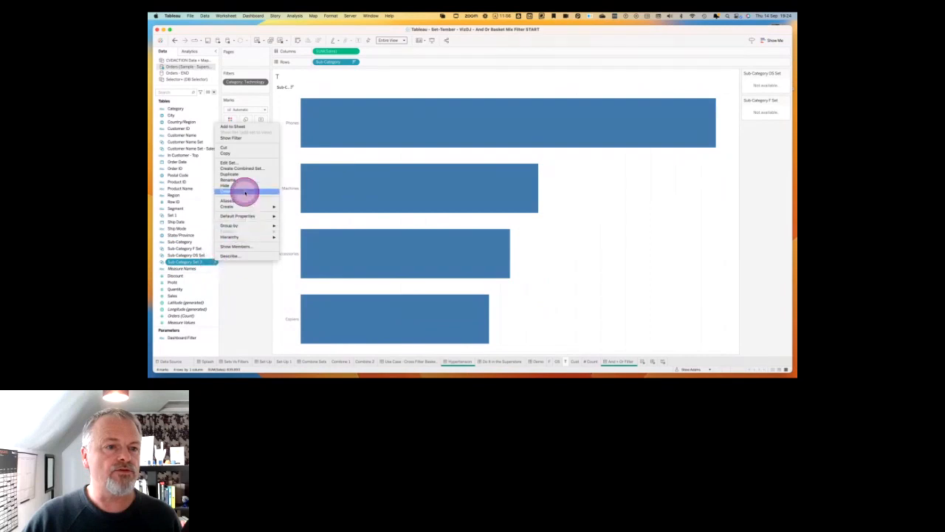
{"action": "left_click", "coordinate": [238, 169]}
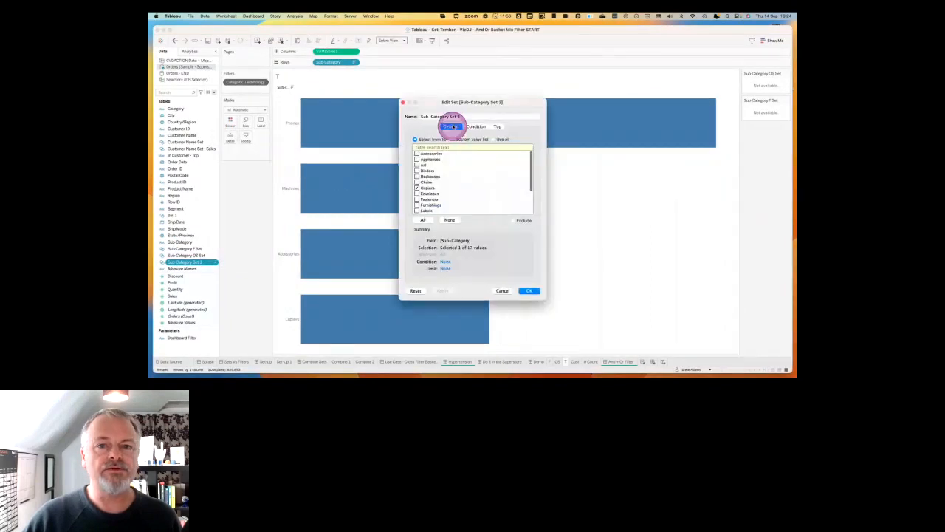
{"action": "key", "text": "BackSpace"}
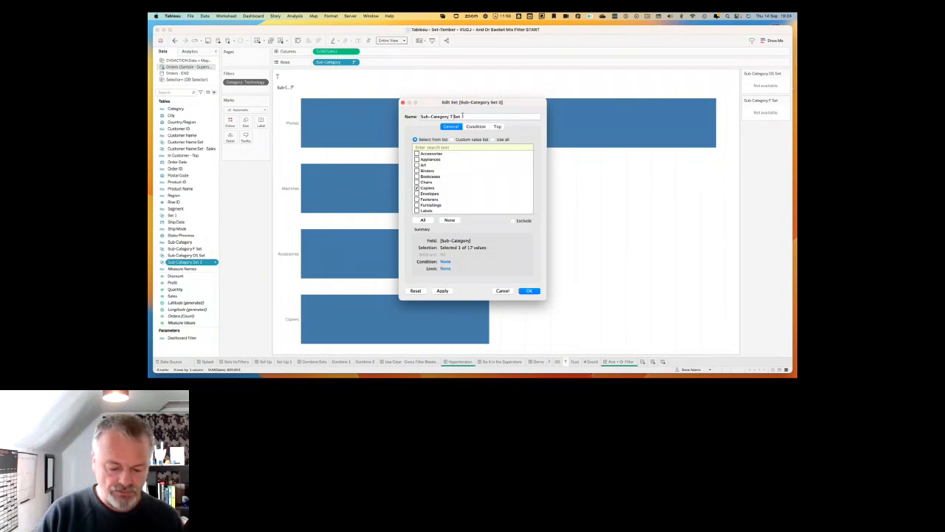
{"action": "left_click", "coordinate": [529, 290]}
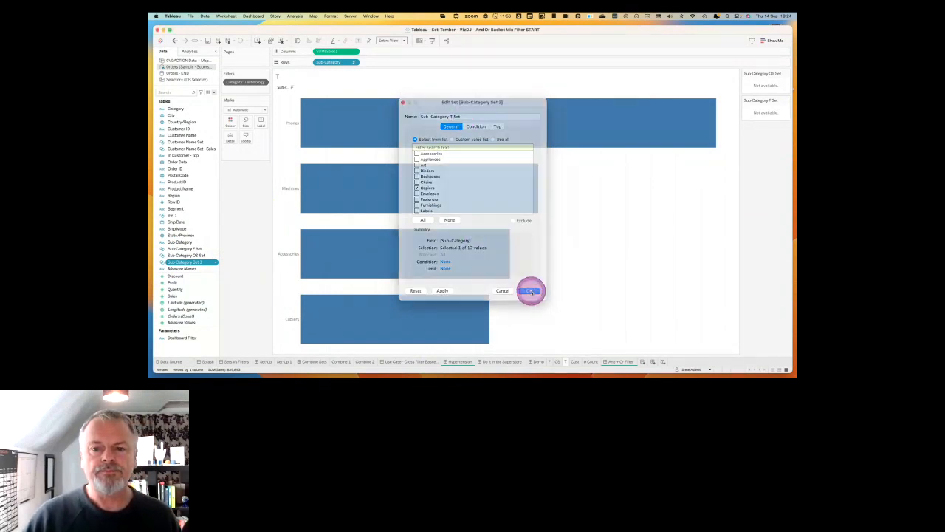
Colour the Technology bars on worksheet T by membership in Sub-Category T Set.
{"action": "left_click", "coordinate": [203, 264]}
{"action": "left_click_drag", "start_coordinate": [203, 264], "coordinate": [233, 124]}
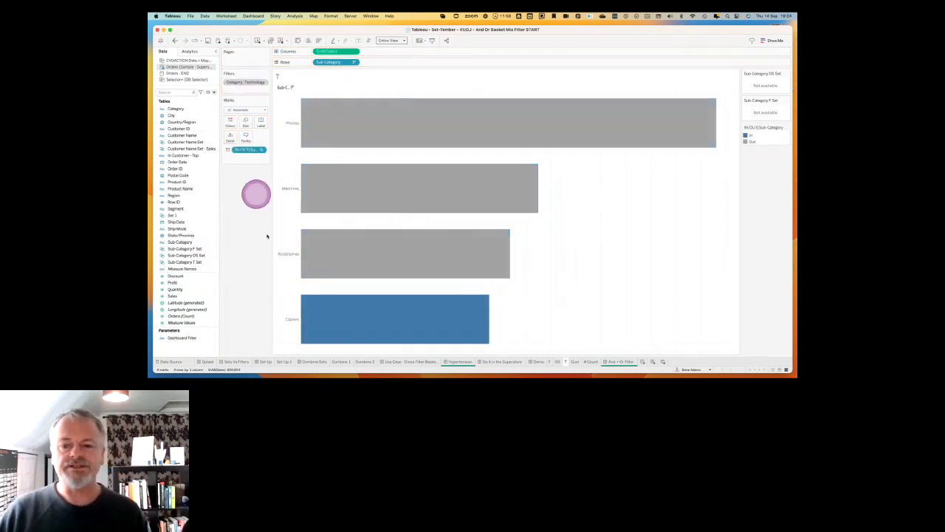
{"action": "left_click", "coordinate": [592, 277]}
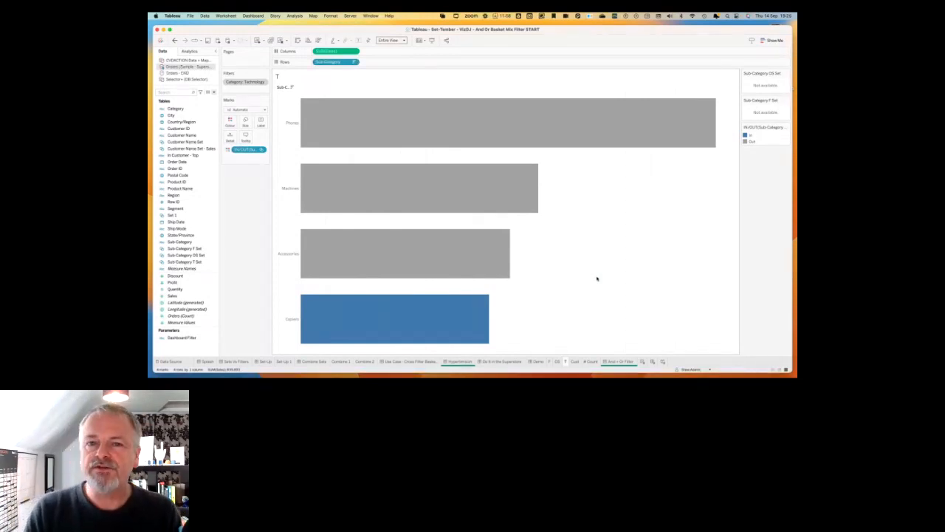
On worksheet Cust, add Customer ID, Customer Name and Sub-Category as rows, in that order.
{"action": "left_click", "coordinate": [575, 361]}
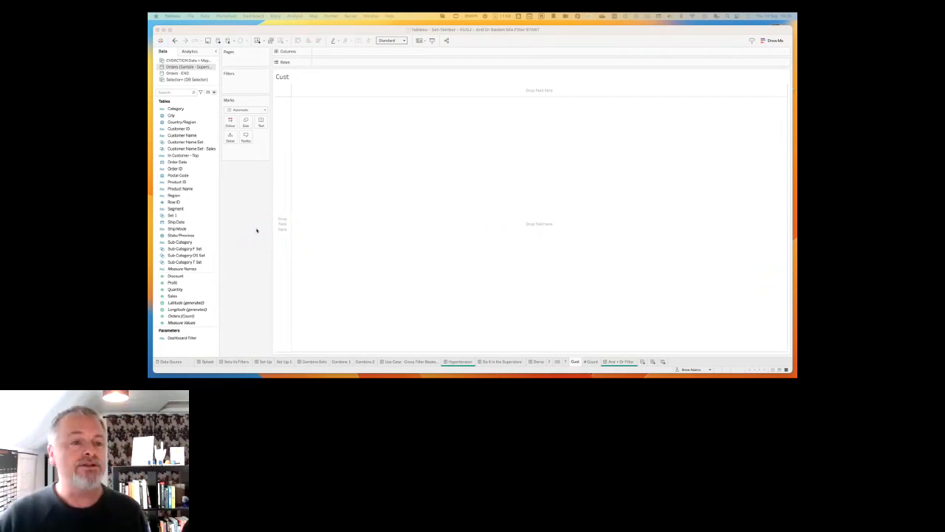
{"action": "left_click_drag", "start_coordinate": [196, 127], "coordinate": [322, 60]}
{"action": "left_click_drag", "start_coordinate": [189, 136], "coordinate": [390, 65]}
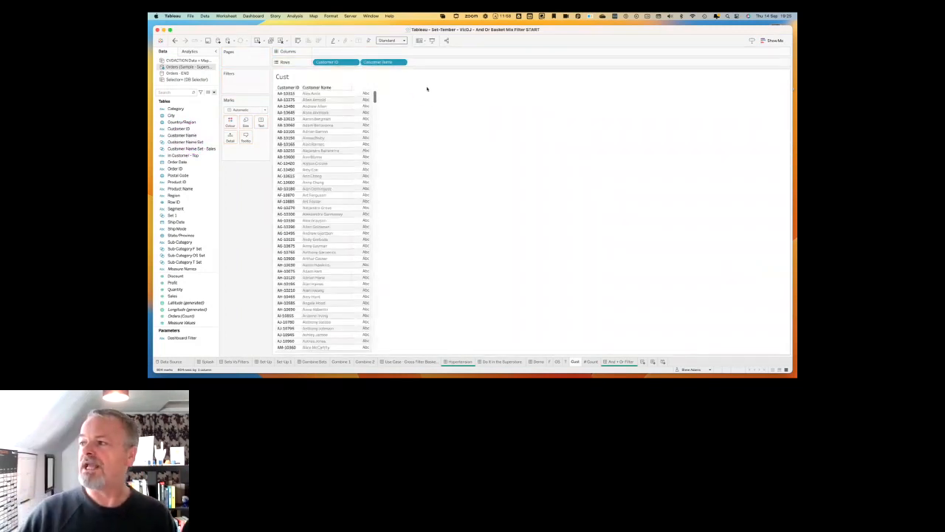
{"action": "left_click", "coordinate": [298, 169]}
{"action": "left_click_drag", "start_coordinate": [182, 242], "coordinate": [425, 62]}
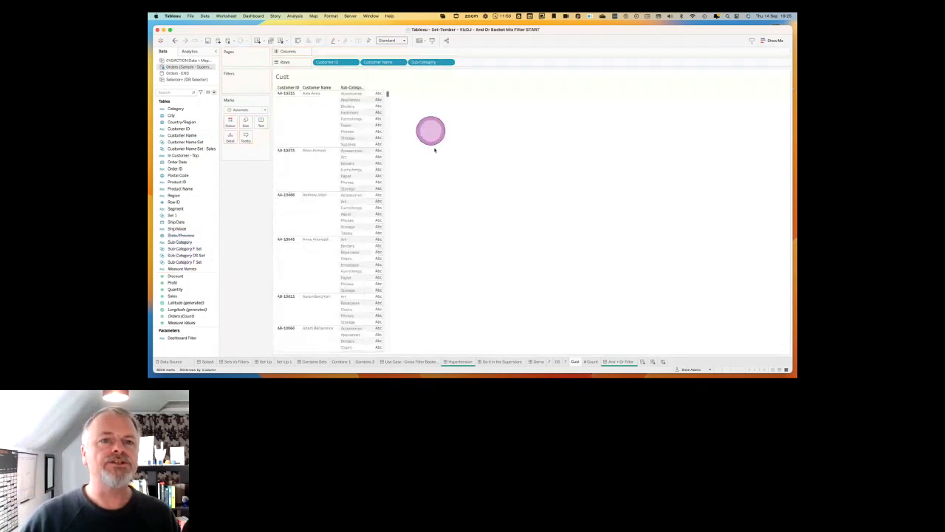
Show the summed Quantity as the text values of the customer table.
{"action": "left_click", "coordinate": [213, 272]}
{"action": "left_click", "coordinate": [177, 289]}
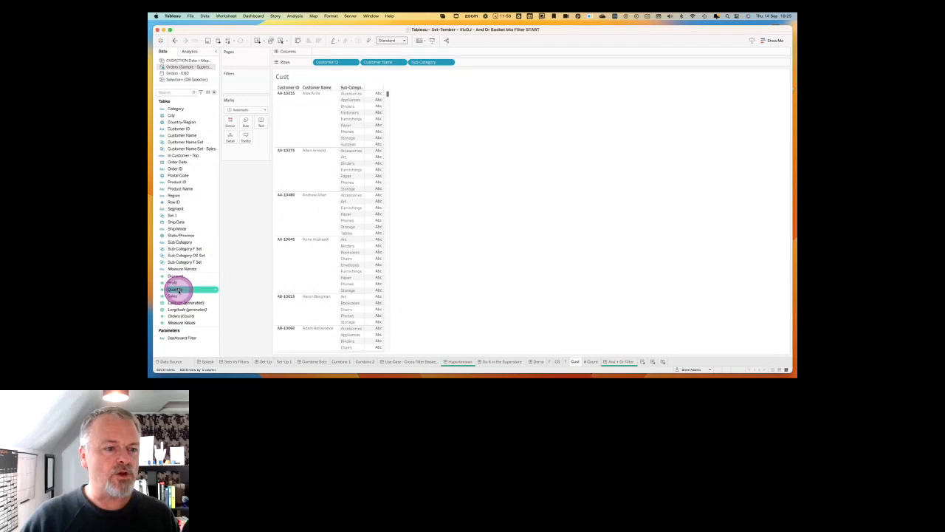
{"action": "left_click_drag", "start_coordinate": [177, 289], "coordinate": [377, 146]}
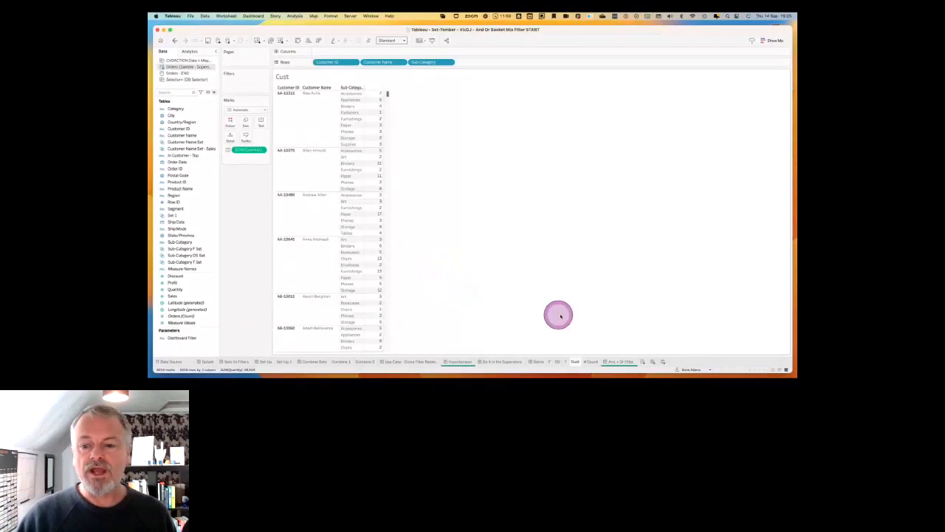
Start a calculated field named Set filter, hide the function reference and move the editor clear of the customer table.
{"action": "left_click", "coordinate": [214, 91]}
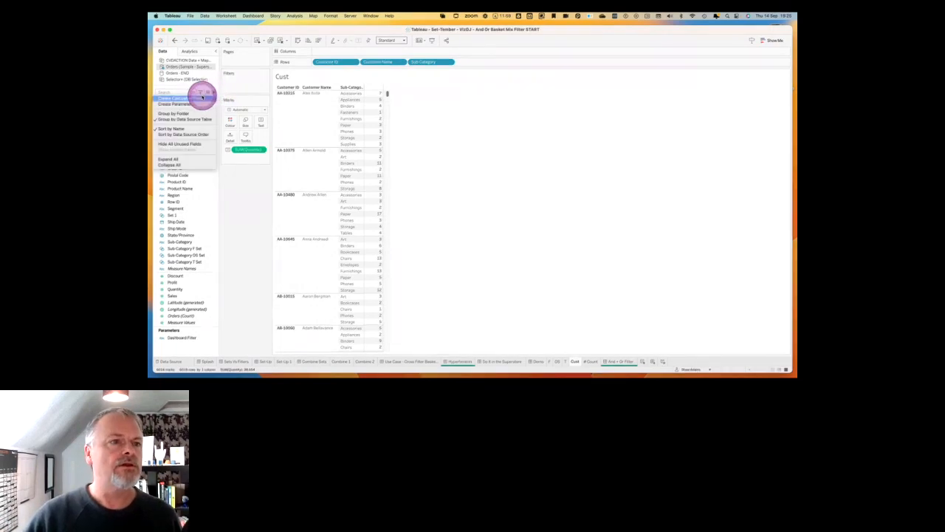
{"action": "left_click", "coordinate": [200, 95]}
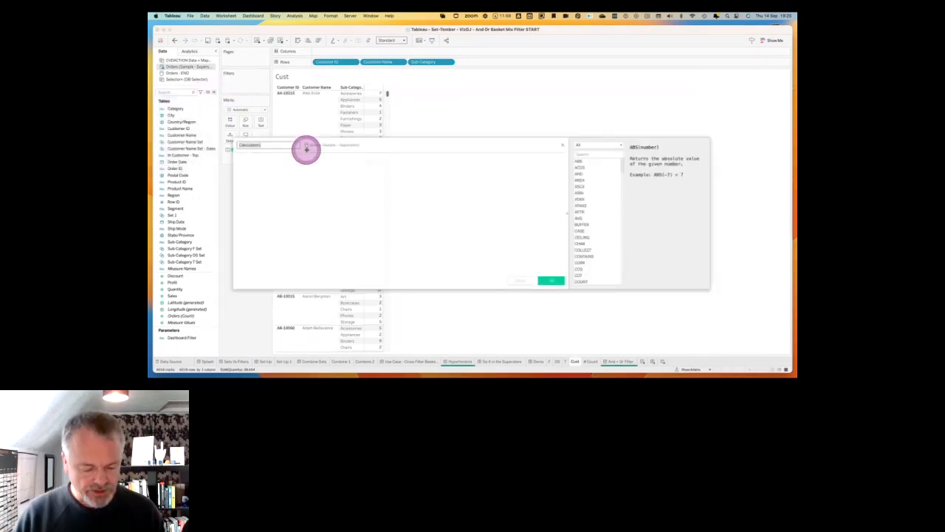
{"action": "key", "text": "ctrl"}
{"action": "key", "text": "ctrl"}
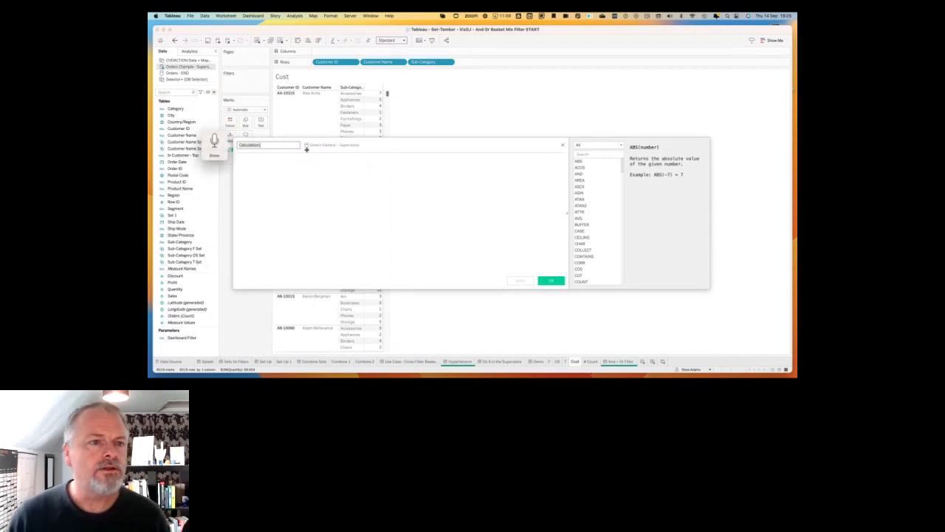
{"action": "type", "text": "Set filter"}
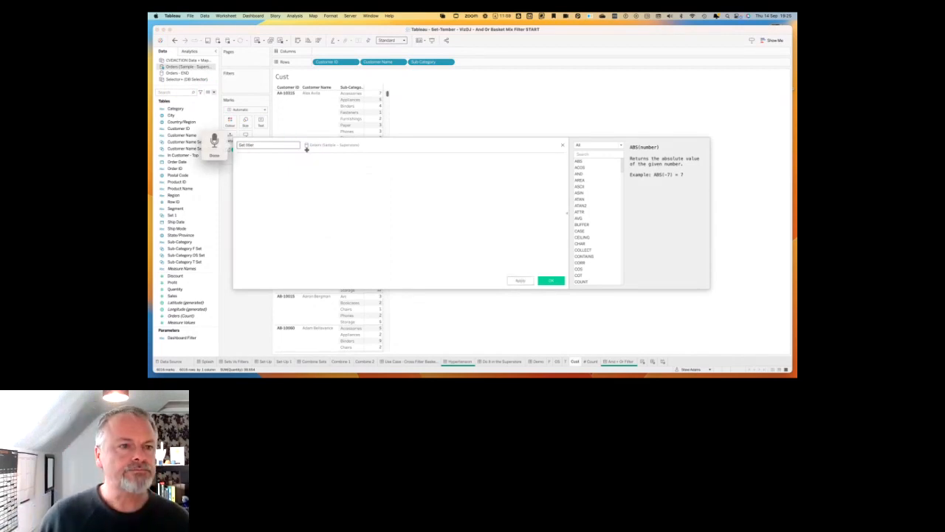
{"action": "key", "text": "Tab"}
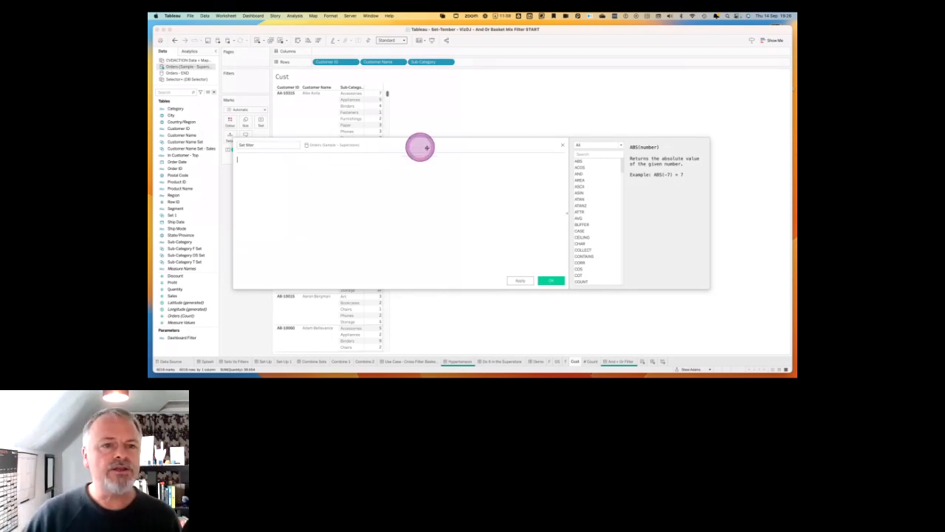
{"action": "left_click", "coordinate": [567, 213]}
{"action": "left_click_drag", "start_coordinate": [449, 143], "coordinate": [609, 133]}
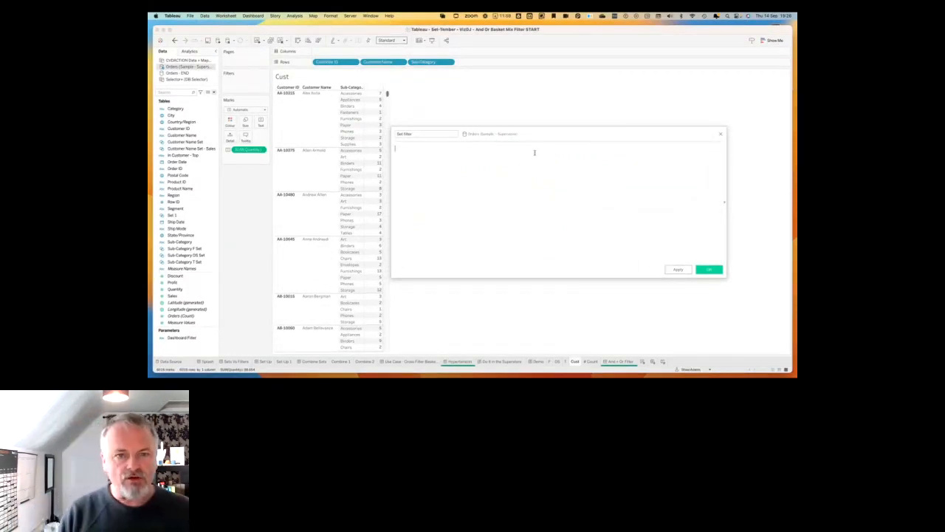
Begin the Set filter formula with the condition IF [Sub-Category] IN [Sub-Category F Set].
{"action": "type", "text": "if"}
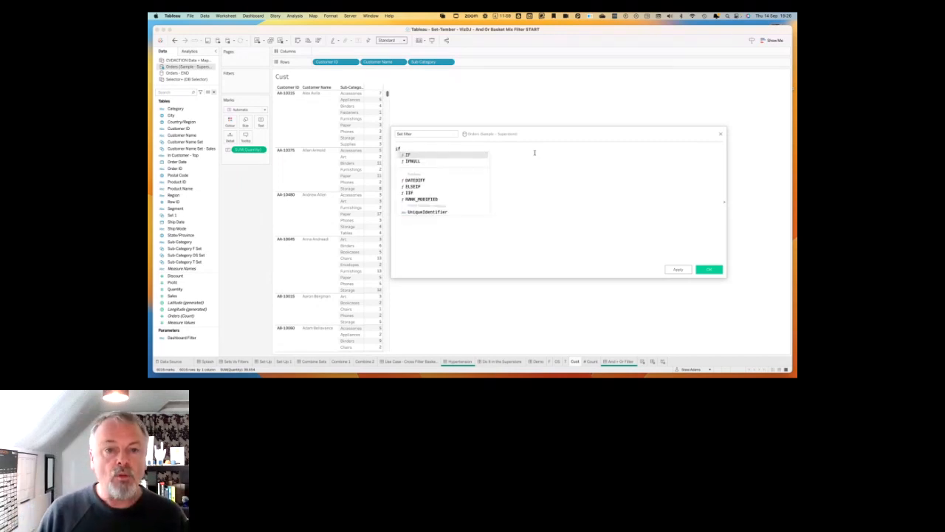
{"action": "key", "text": "Return"}
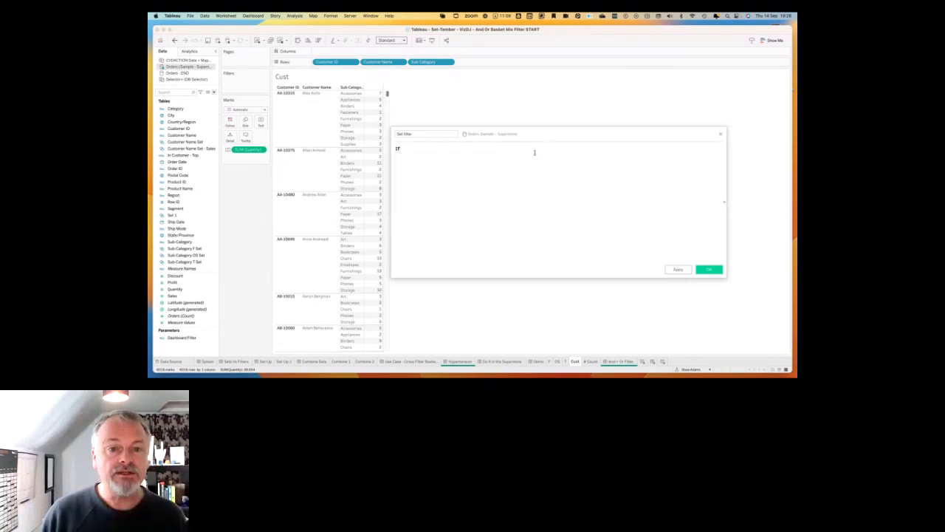
{"action": "type", "text": "sub"}
{"action": "key", "text": "Return"}
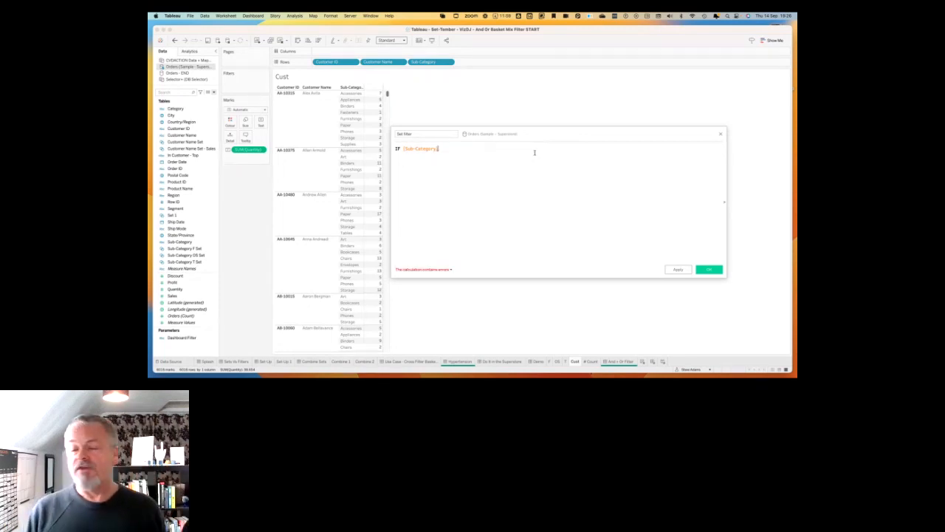
{"action": "type", "text": "i"}
{"action": "key", "text": "BackSpace"}
{"action": "type", "text": "IN"}
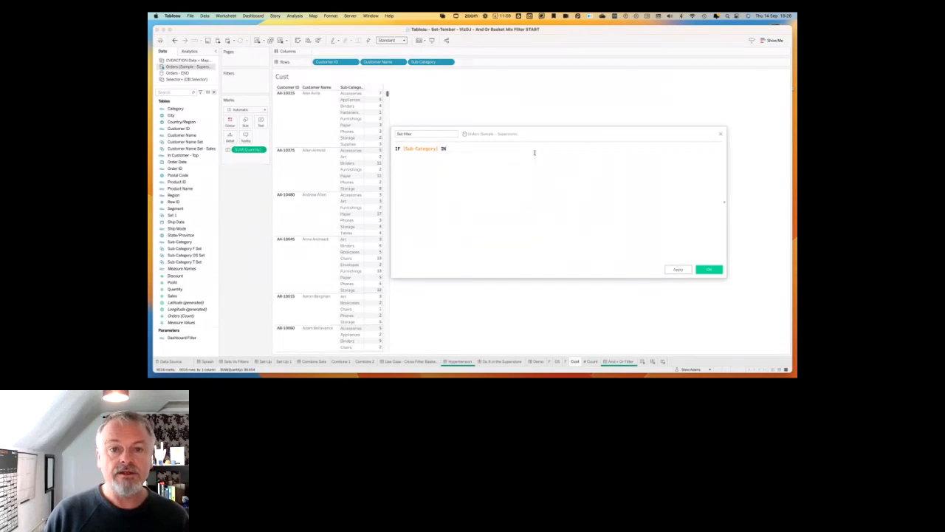
{"action": "left_click_drag", "start_coordinate": [197, 248], "coordinate": [480, 152]}
{"action": "left_click", "coordinate": [529, 174]}
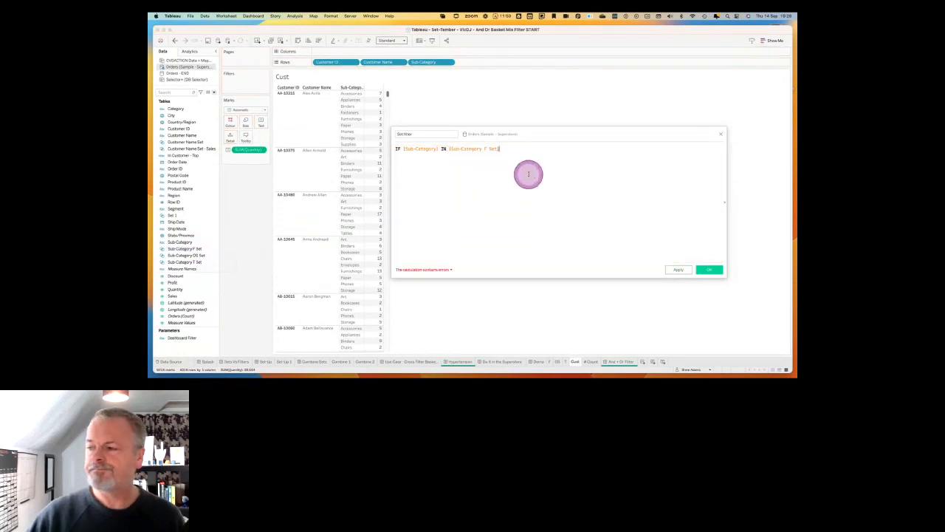
Complete the Set filter formula's F set condition with THEN 1 ELSE 0 END.
{"action": "type", "text": "the"}
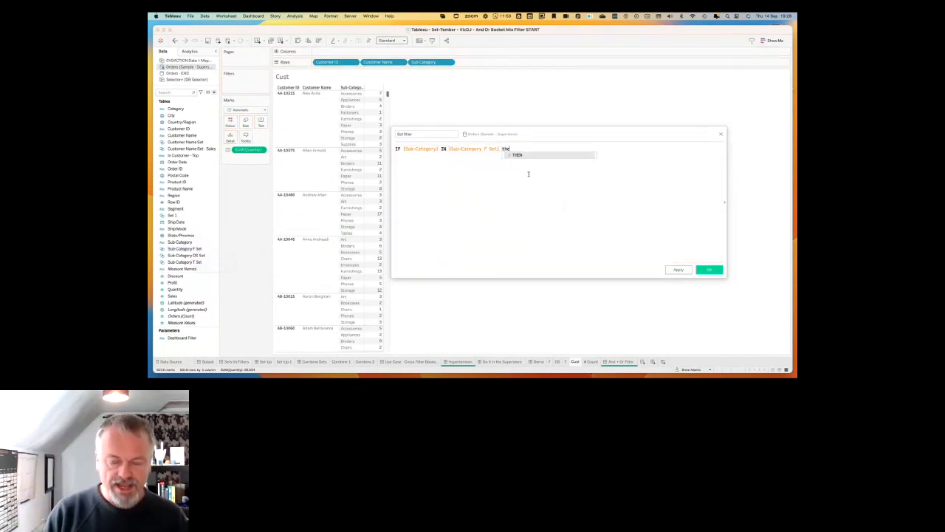
{"action": "key", "text": "Return"}
{"action": "type", "text": "1 els"}
{"action": "key", "text": "Return"}
{"action": "type", "text": "0"}
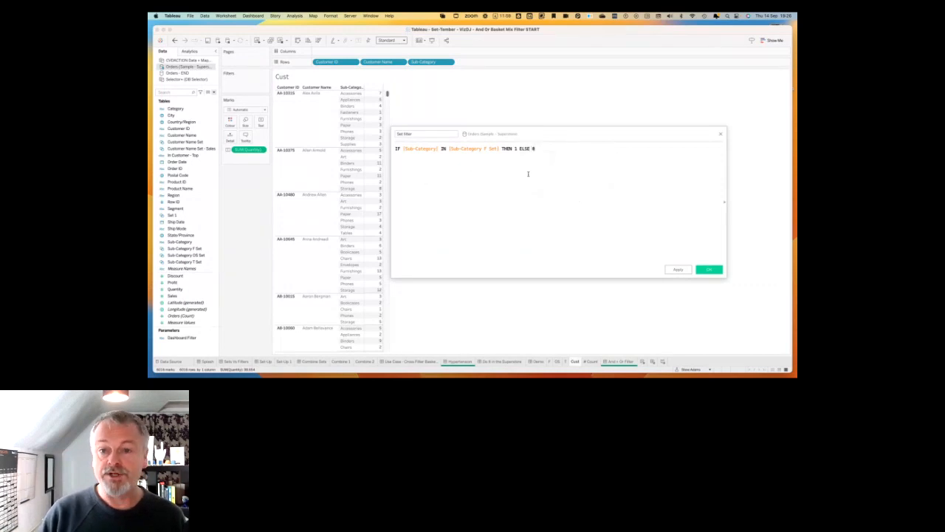
{"action": "type", "text": " end"}
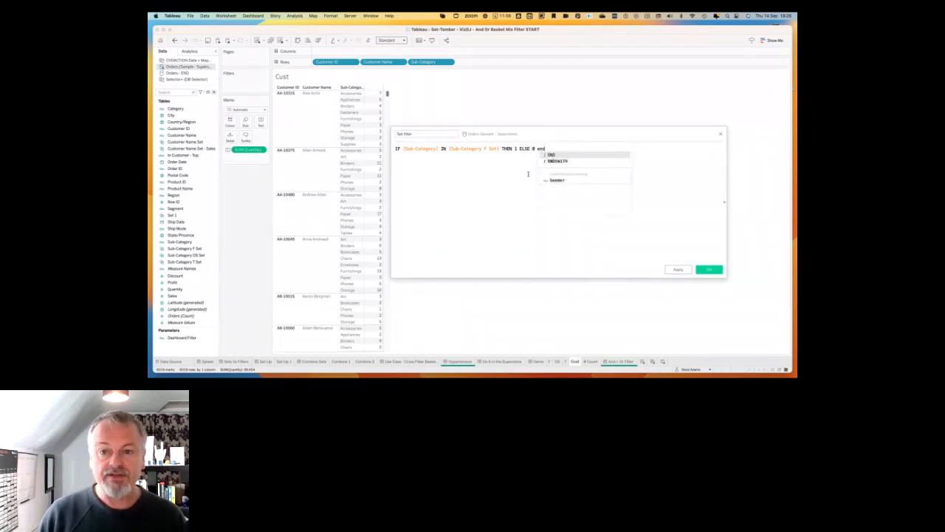
{"action": "key", "text": "Return"}
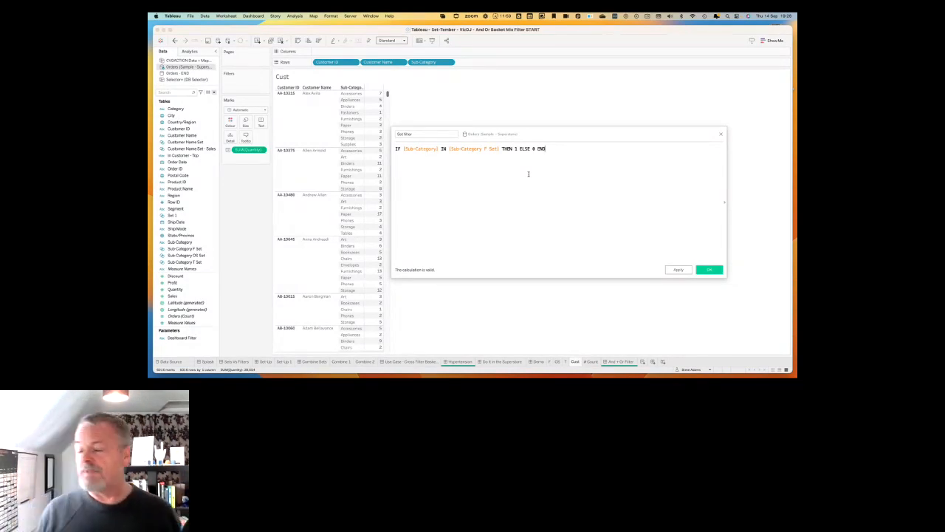
Wrap the IF statement in the Set filter formula in a sum() aggregation.
{"action": "type", "text": ")"}
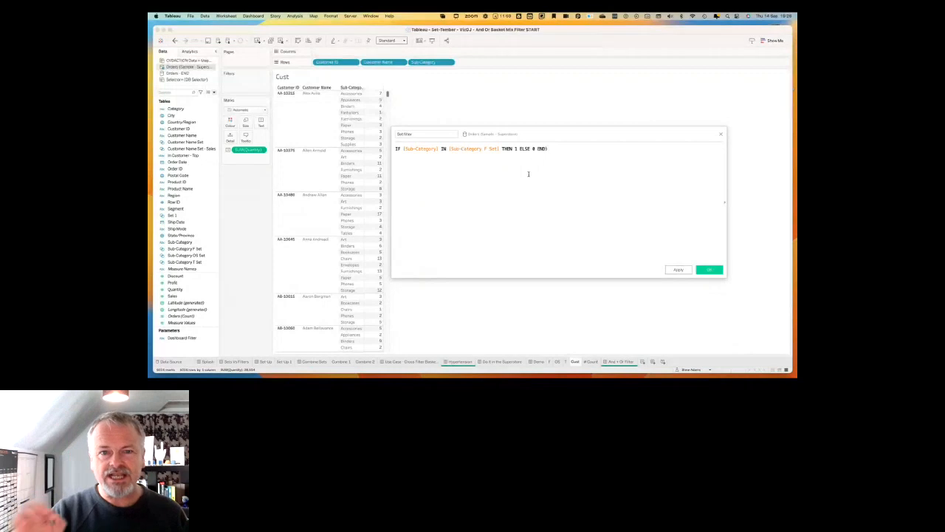
{"action": "type", "text": "("}
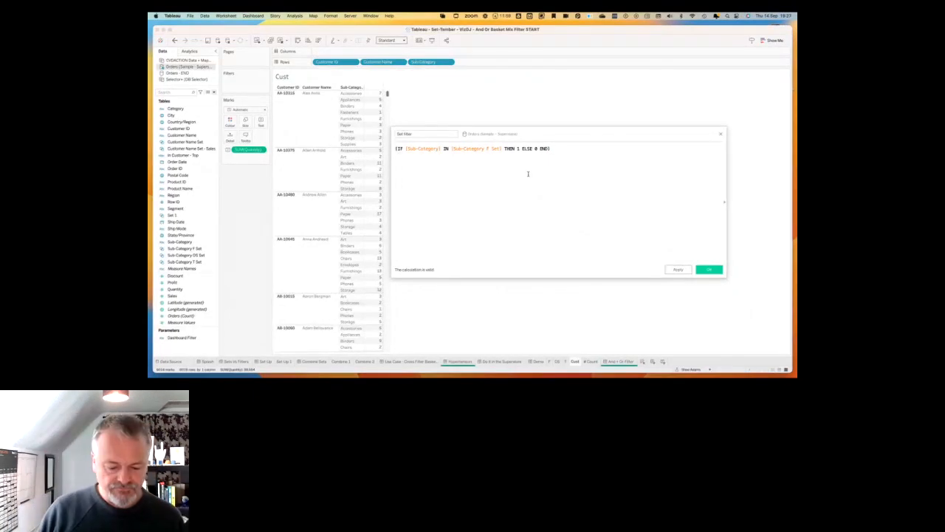
{"action": "type", "text": "sum"}
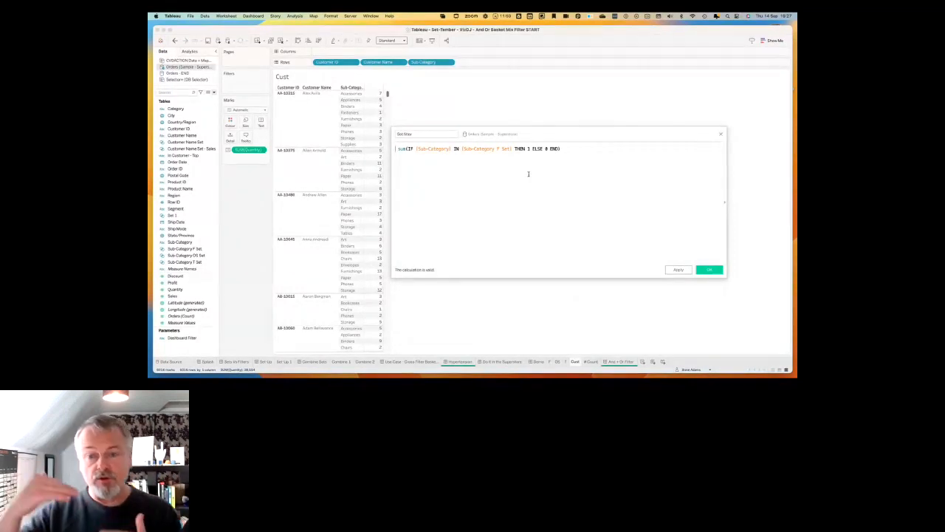
{"action": "type", "text": " { "}
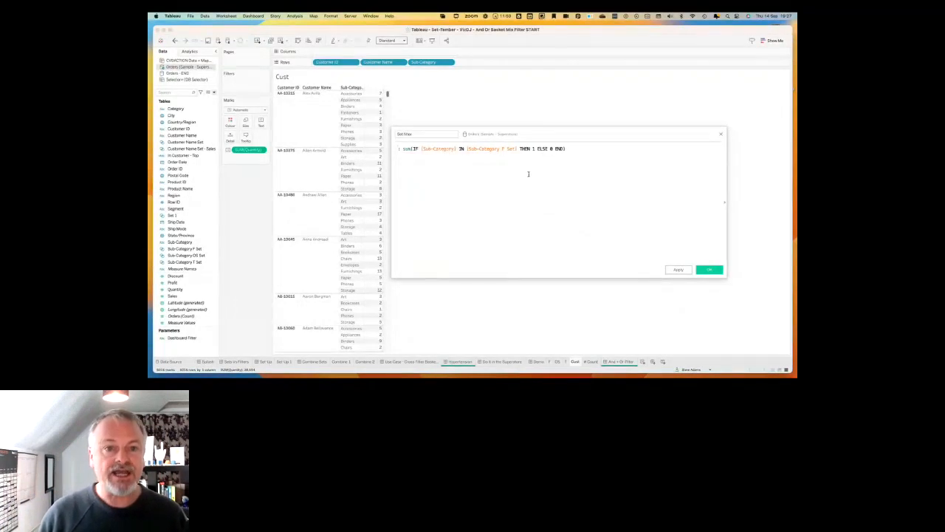
{"action": "type", "text": "fix"}
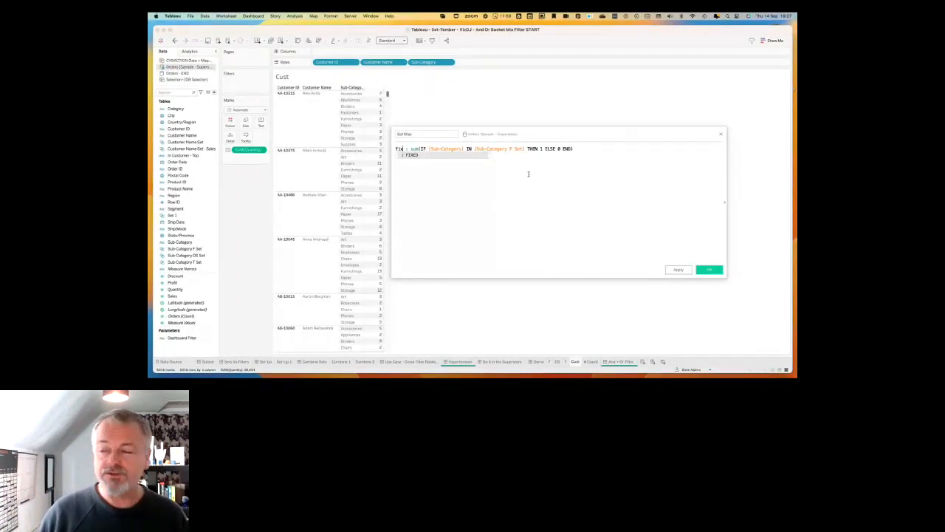
Make the sum a level-of-detail expression, { FIXED [Customer ID] : ... }, and test that it is >0.
{"action": "key", "text": "Return"}
{"action": "type", "text": ": "}
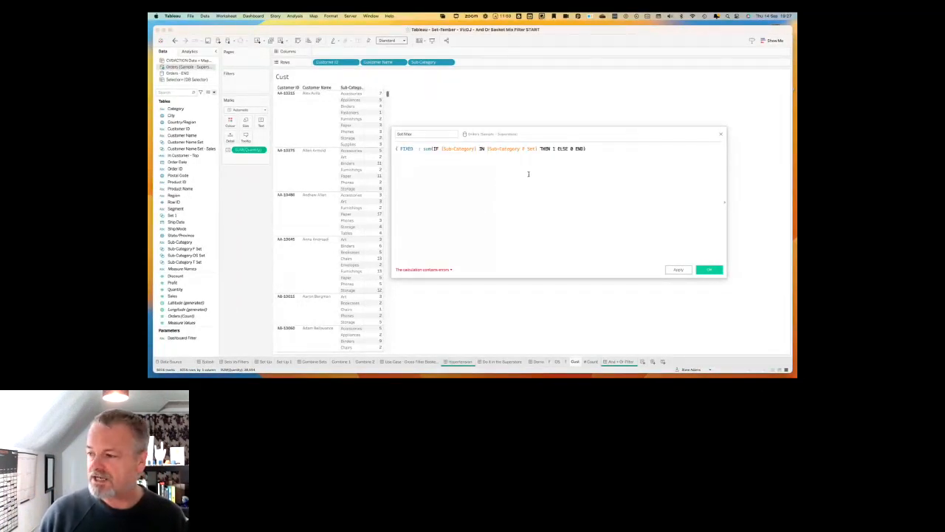
{"action": "type", "text": "cus"}
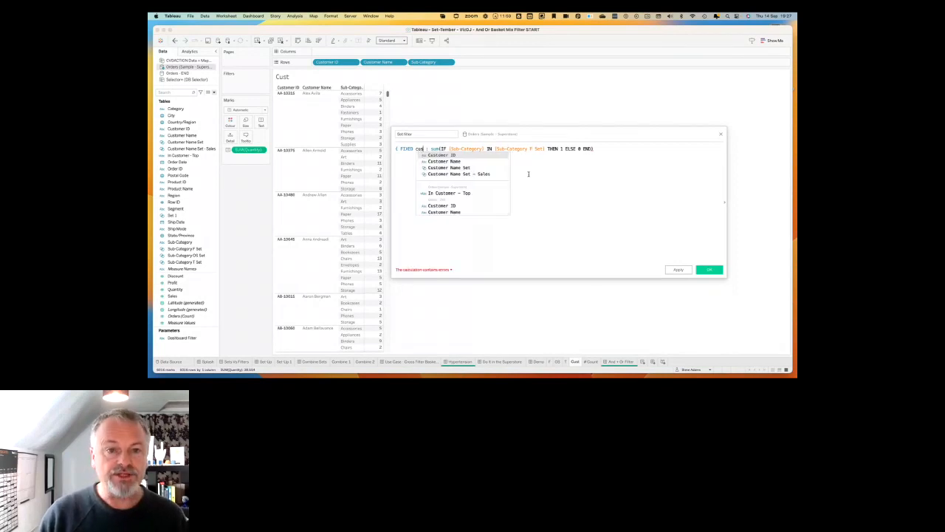
{"action": "key", "text": "Return"}
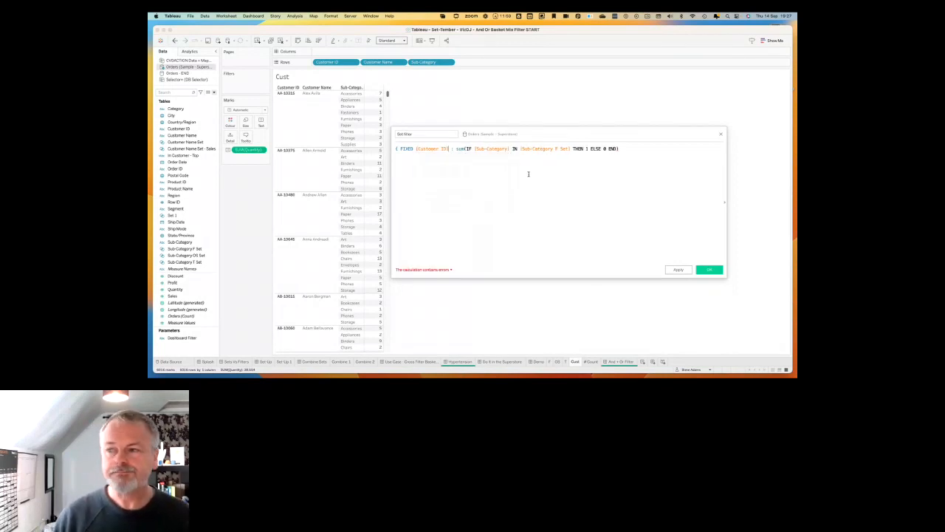
{"action": "left_click", "coordinate": [631, 148]}
{"action": "type", "text": "}"}
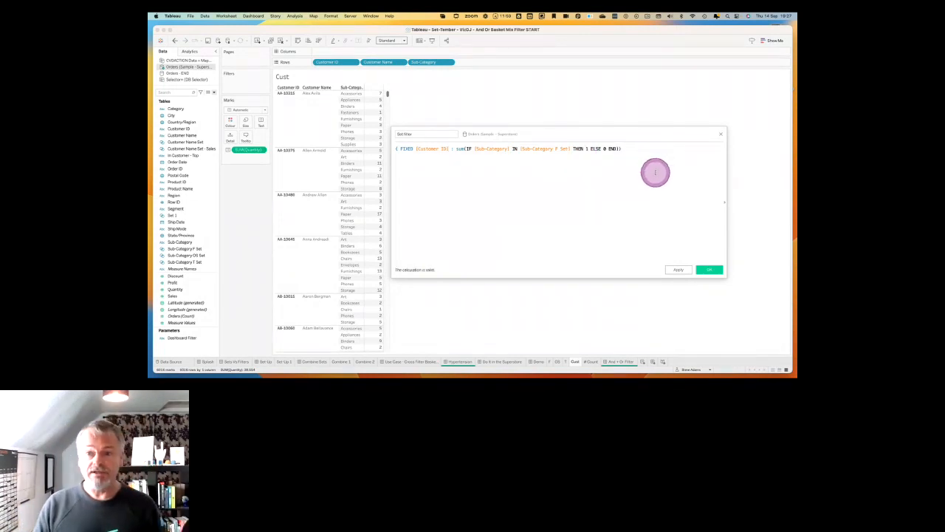
{"action": "type", "text": " >0"}
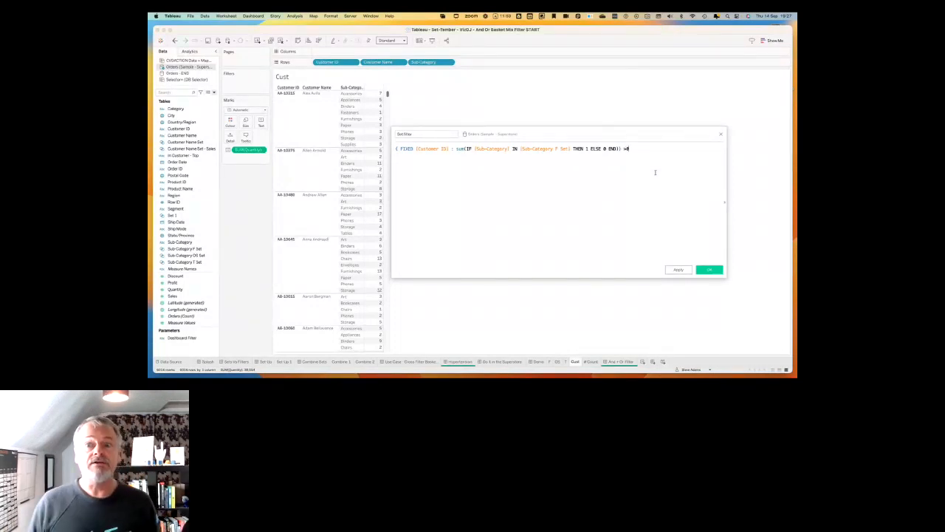
{"action": "type", "text": "4"}
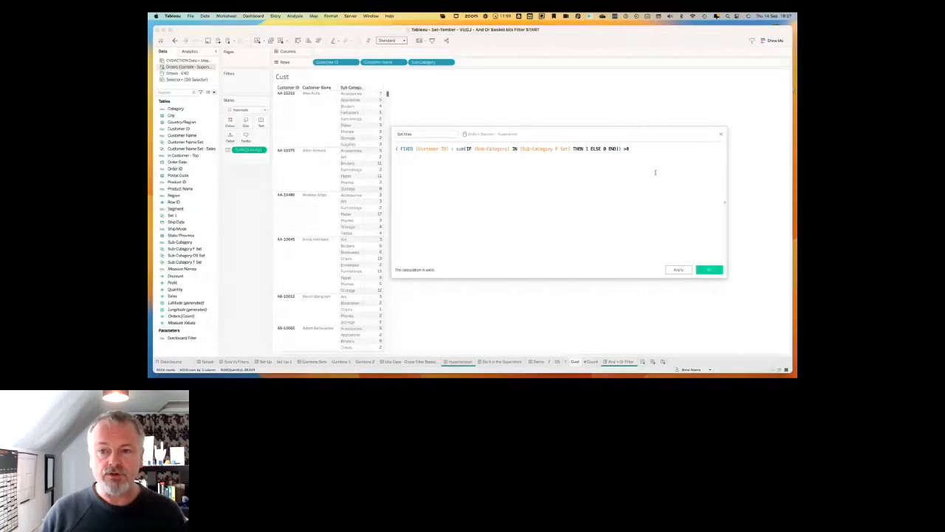
Add AND with a copy of the FIXED condition below, using [Sub-Category OS Set] in place of the F set.
{"action": "key", "text": "ctrl+a"}
{"action": "key", "text": "Right"}
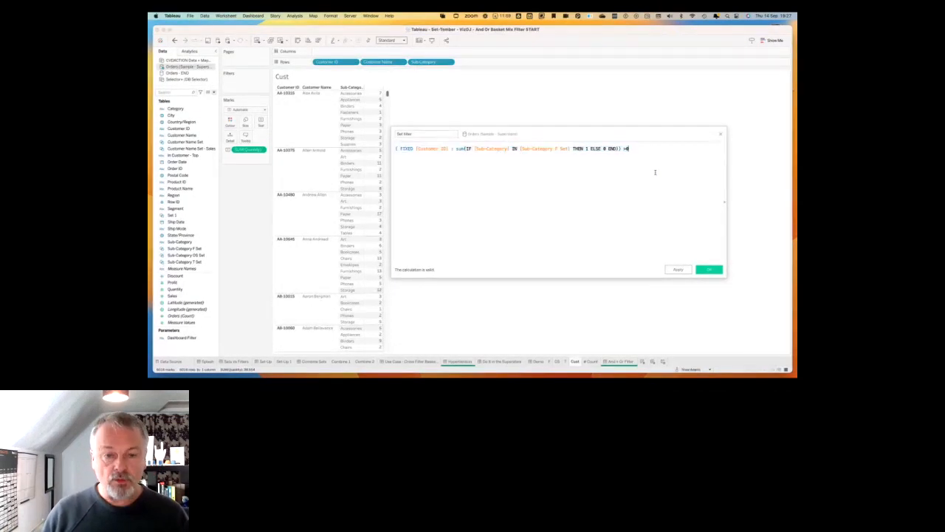
{"action": "key", "text": "Return"}
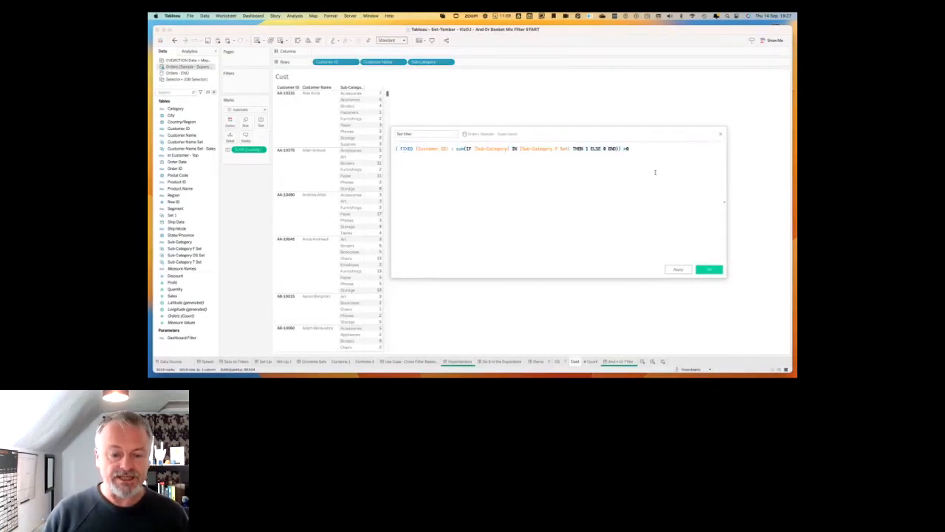
{"action": "type", "text": "an"}
{"action": "key", "text": "Return"}
{"action": "key", "text": "Return"}
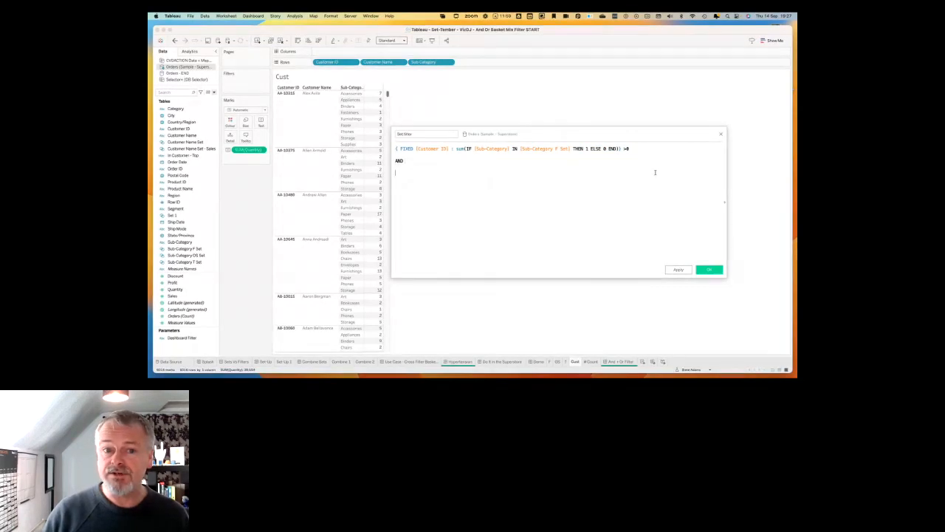
{"action": "type", "text": "{ FIXED [Customer ID] : sum(IF [Sub-Category] IN [Sub-Category F Set] THEN 1 ELSE 0 END)} >0"}
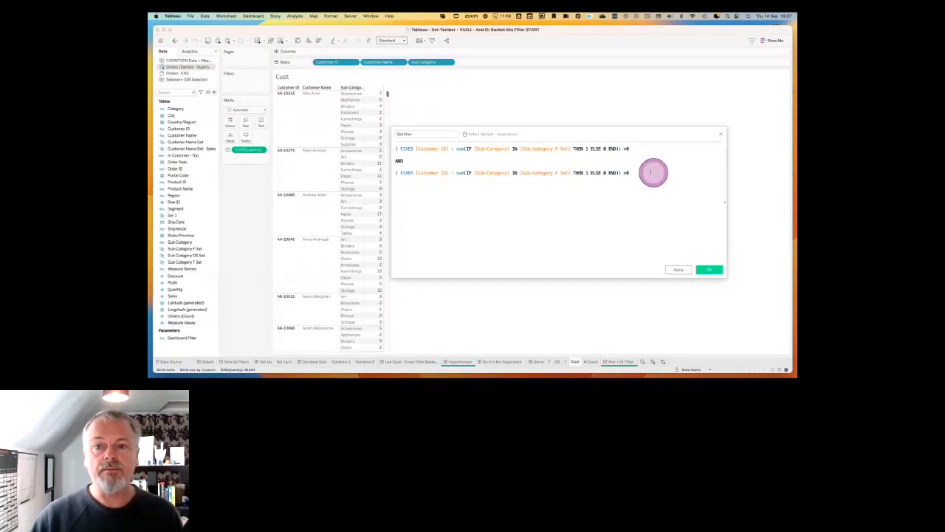
{"action": "left_click_drag", "start_coordinate": [178, 255], "coordinate": [547, 183]}
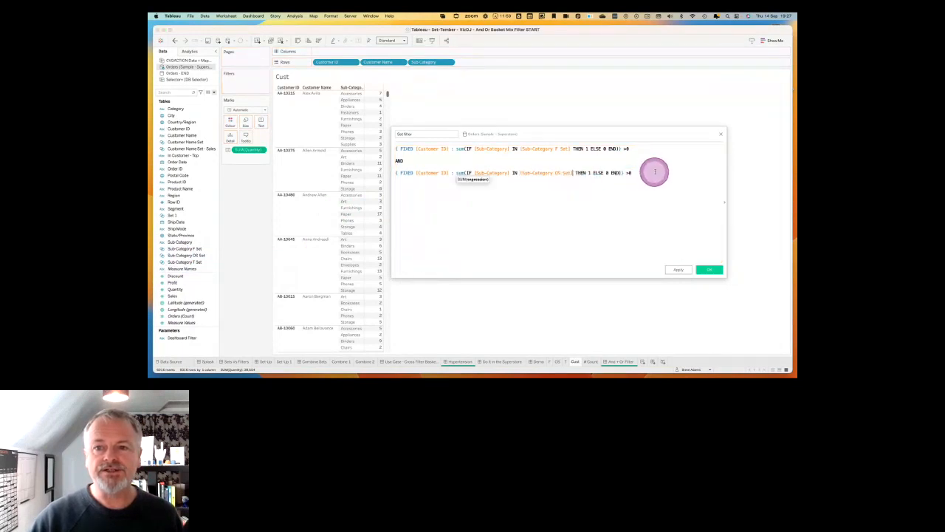
Add a second AND followed by another copy of the FIXED condition with the F set.
{"action": "key", "text": "Return"}
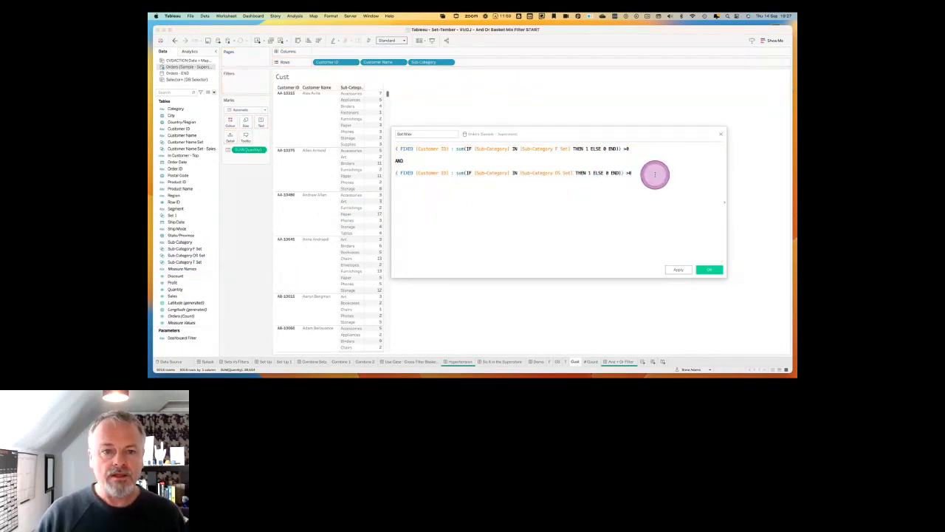
{"action": "type", "text": "aND"}
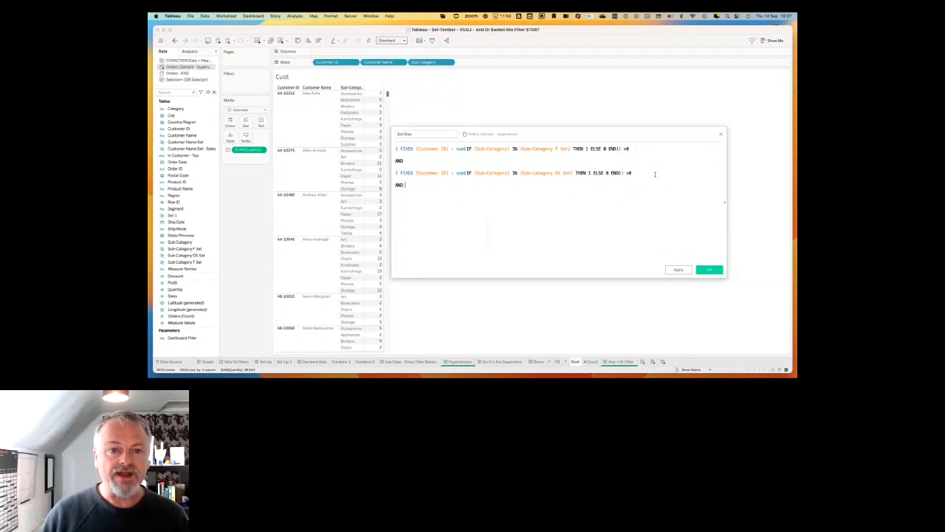
{"action": "key", "text": "Return"}
{"action": "key", "text": "Return"}
{"action": "type", "text": "{ FIXED [Customer ID] : sum(IF [Sub-Category] IN [Sub-Category F Set] THEN 1 ELSE 0 END)} >0"}
Make the third condition use [Sub-Category T Set] instead of the F set and apply the Set filter calculation.
{"action": "left_click_drag", "start_coordinate": [201, 262], "coordinate": [547, 199]}
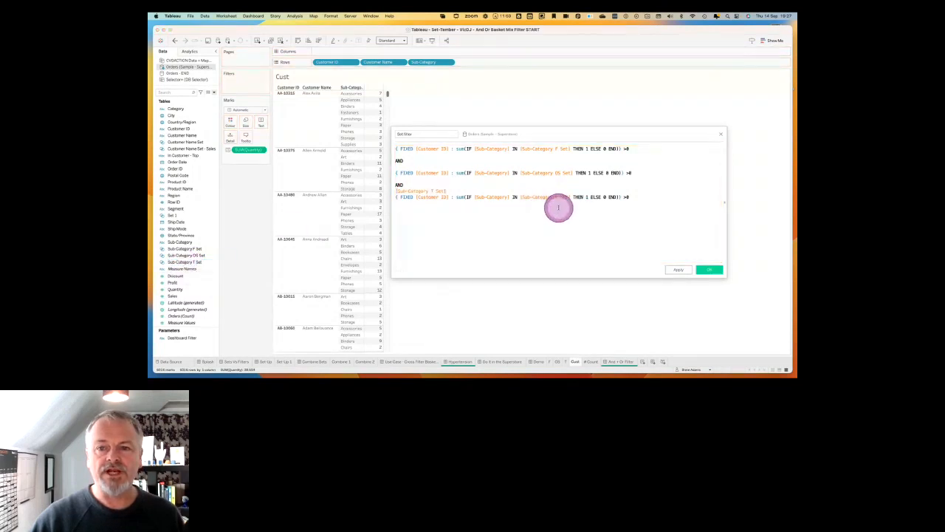
{"action": "left_click_drag", "start_coordinate": [448, 205], "coordinate": [448, 192]}
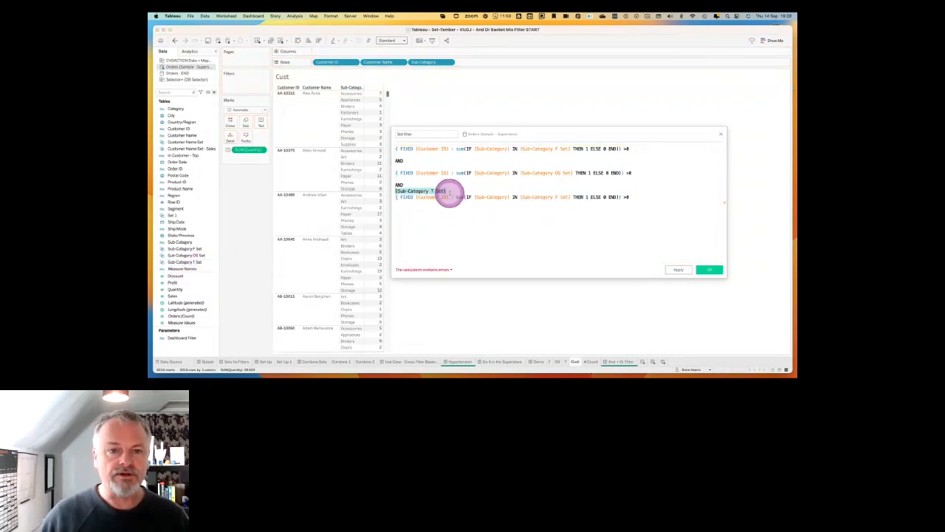
{"action": "key", "text": "BackSpace"}
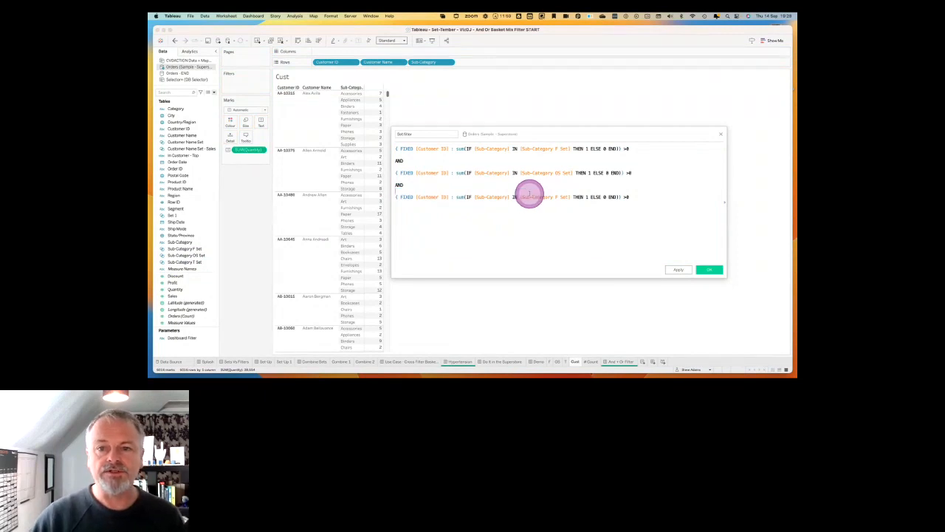
{"action": "key", "text": "shift+Right"}
{"action": "key", "text": "shift+Right"}
{"action": "key", "text": "shift+Right"}
{"action": "key", "text": "shift+Right"}
{"action": "key", "text": "shift+Right"}
{"action": "key", "text": "shift+Right"}
{"action": "key", "text": "shift+Right"}
{"action": "key", "text": "shift+Right"}
{"action": "key", "text": "shift+Right"}
{"action": "key", "text": "shift+Right"}
{"action": "key", "text": "shift+Right"}
{"action": "key", "text": "shift+Right"}
{"action": "key", "text": "shift+Right"}
{"action": "key", "text": "shift+Right"}
{"action": "key", "text": "shift+Right"}
{"action": "key", "text": "shift+Right"}
{"action": "key", "text": "shift+Right"}
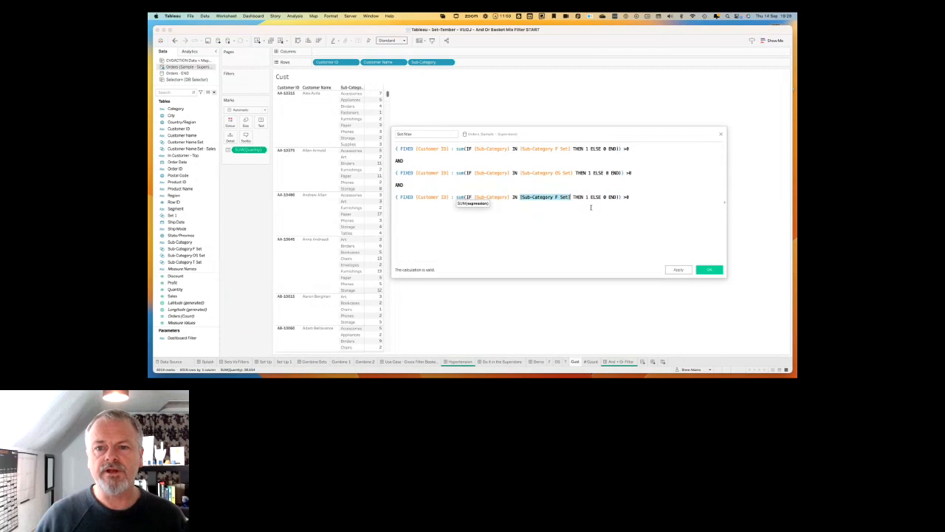
{"action": "type", "text": "[Sub-Category T Set]"}
{"action": "left_click", "coordinate": [584, 221]}
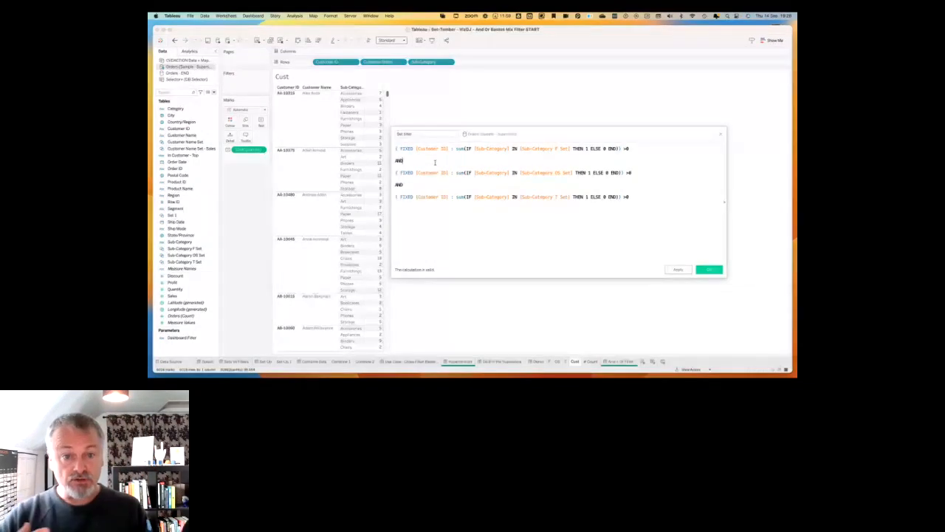
{"action": "left_click", "coordinate": [680, 270]}
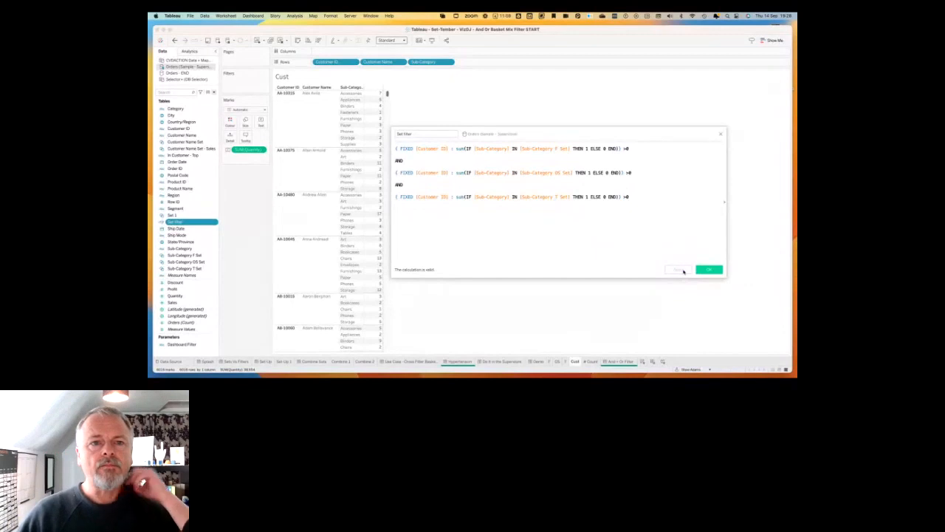
Filter the Cust table by Set filter, keeping only True.
{"action": "left_click_drag", "start_coordinate": [178, 225], "coordinate": [240, 85]}
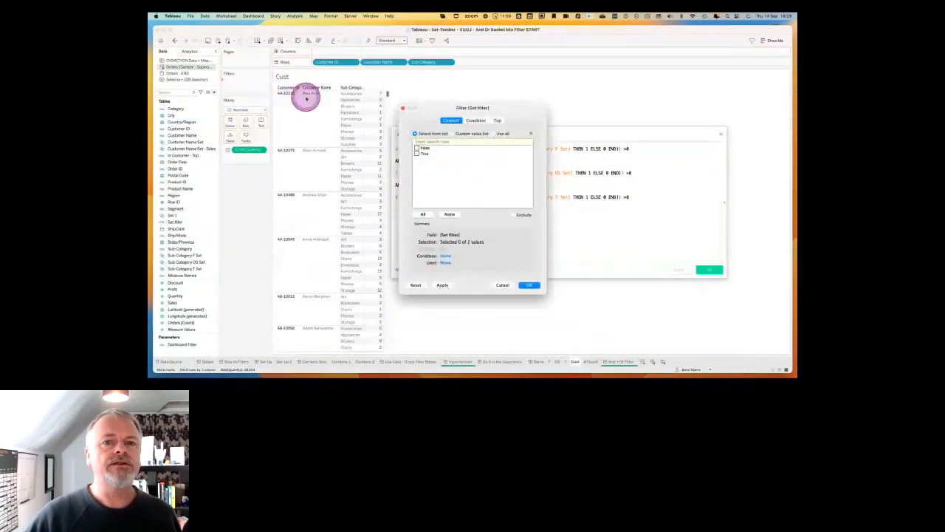
{"action": "left_click", "coordinate": [417, 151]}
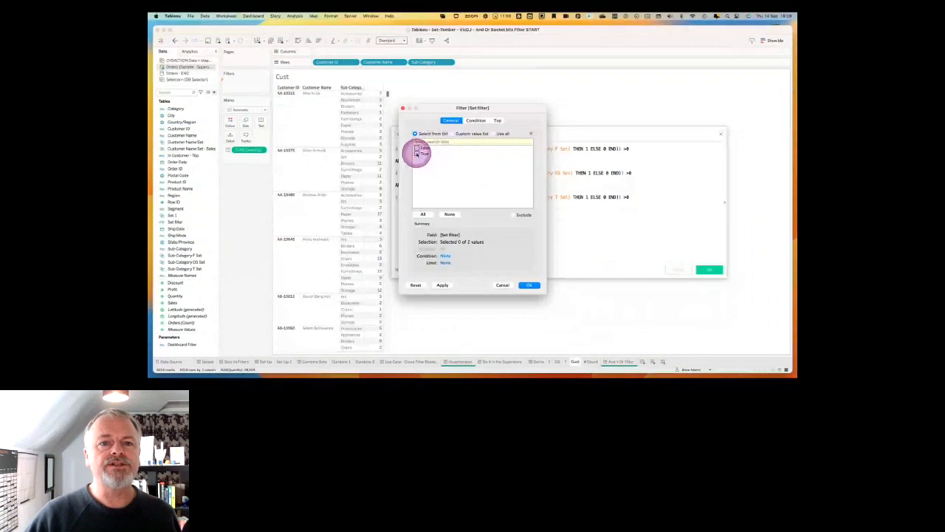
{"action": "left_click", "coordinate": [443, 284]}
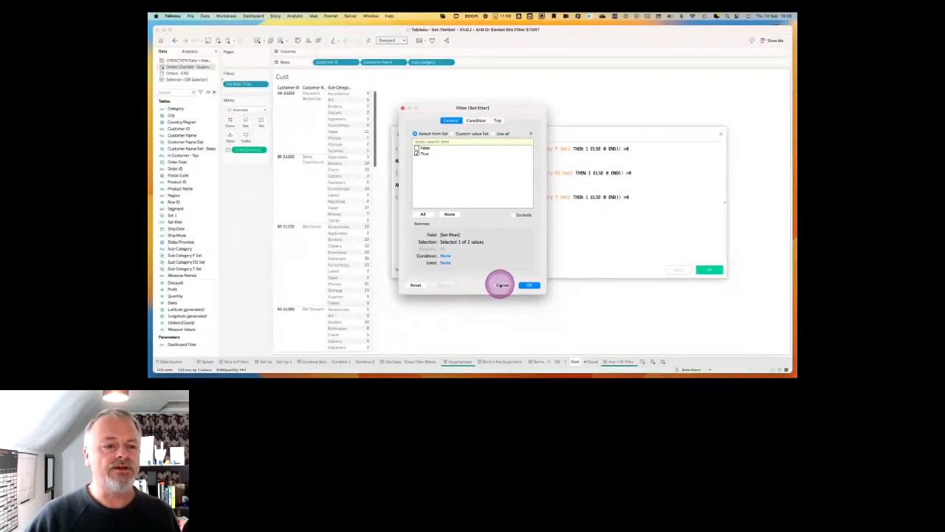
{"action": "left_click", "coordinate": [530, 285]}
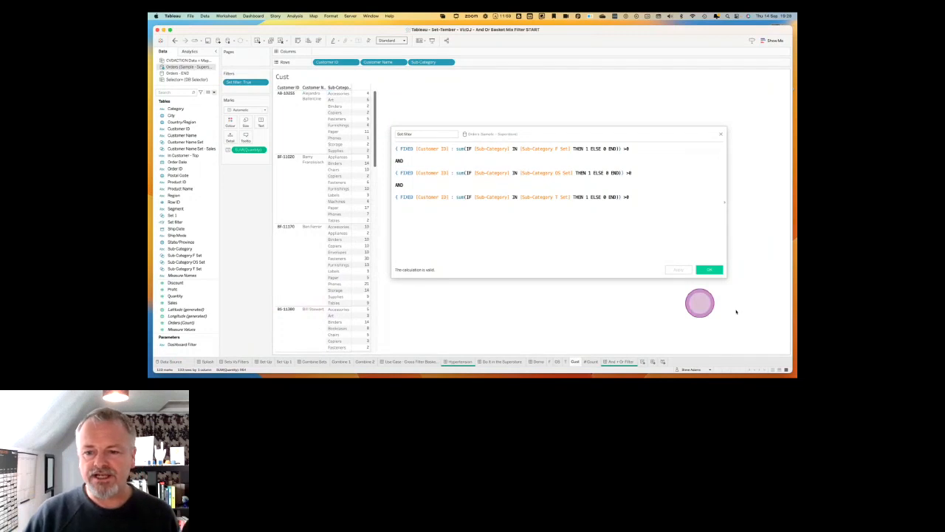
On the # Count sheet, filter the customer count by Set filter, keeping only True.
{"action": "left_click", "coordinate": [591, 361]}
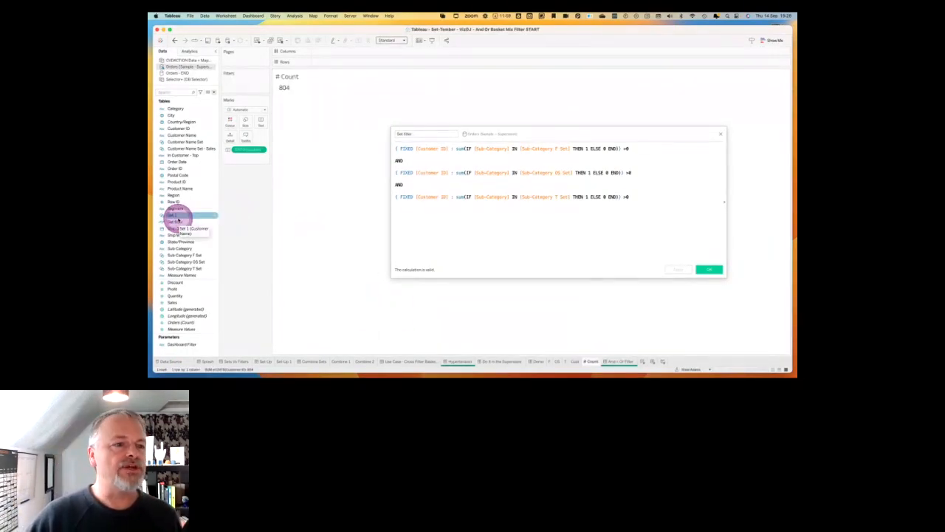
{"action": "left_click_drag", "start_coordinate": [189, 213], "coordinate": [251, 87]}
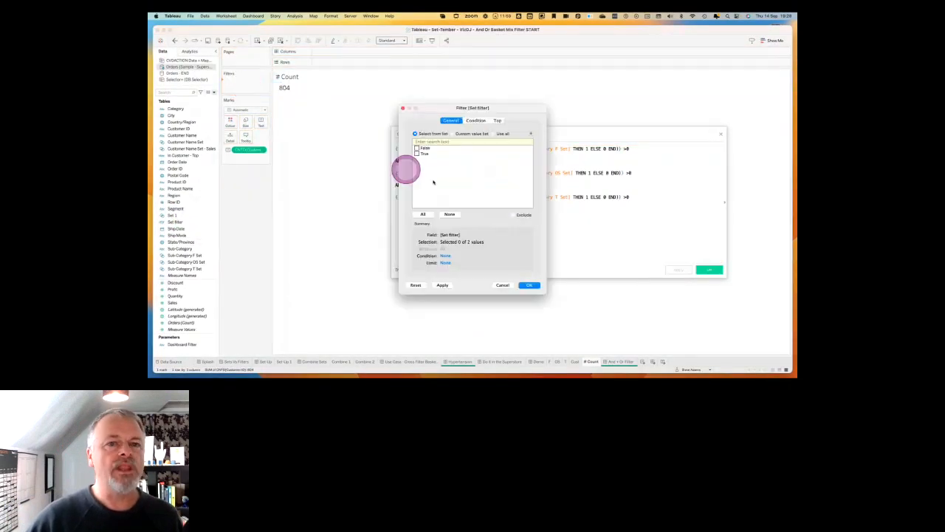
{"action": "left_click", "coordinate": [417, 154]}
{"action": "left_click", "coordinate": [444, 286]}
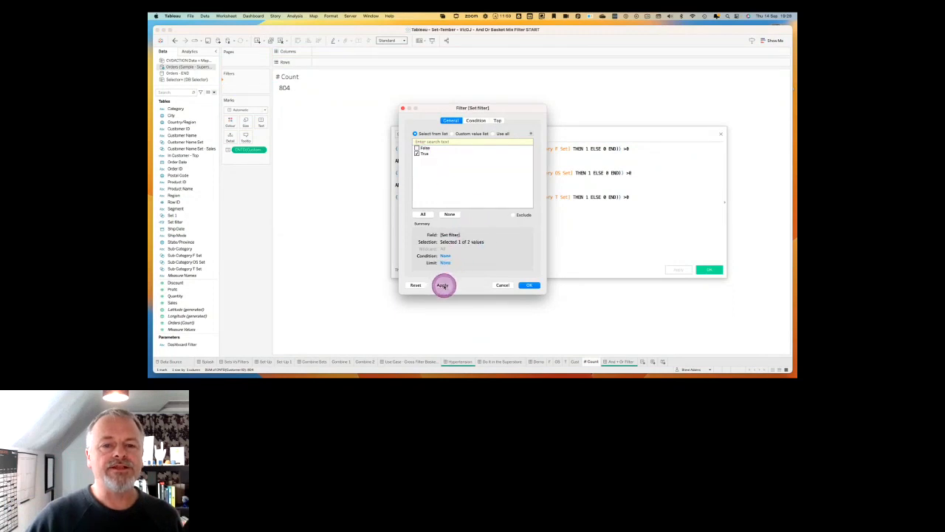
{"action": "left_click", "coordinate": [529, 285]}
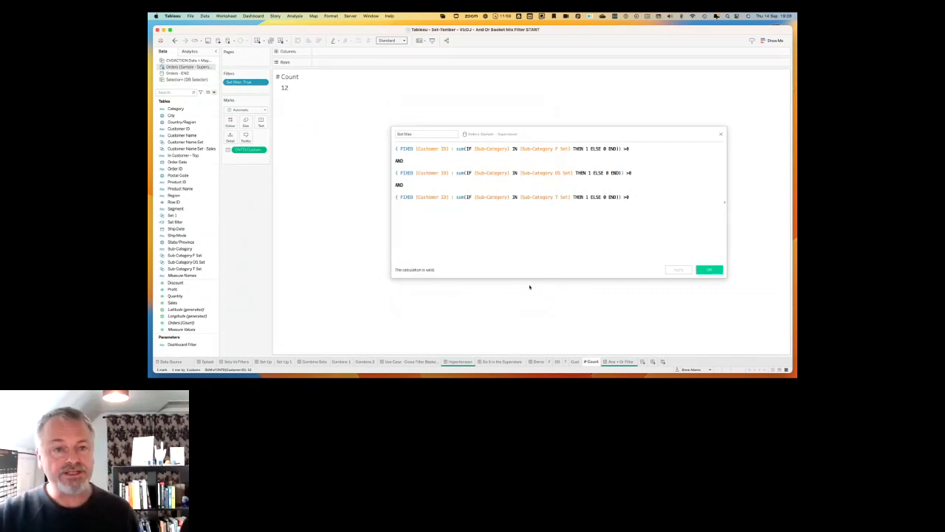
{"action": "right_click", "coordinate": [529, 285]}
{"action": "left_click", "coordinate": [501, 253]}
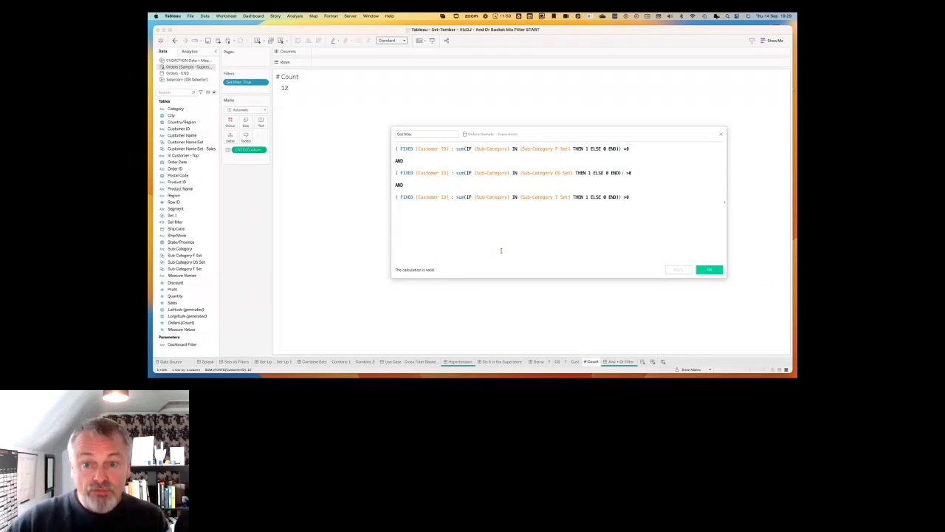
Open the And + Or Filter dashboard and close the Set filter calculation editor with its formula accepted.
{"action": "left_click", "coordinate": [622, 361]}
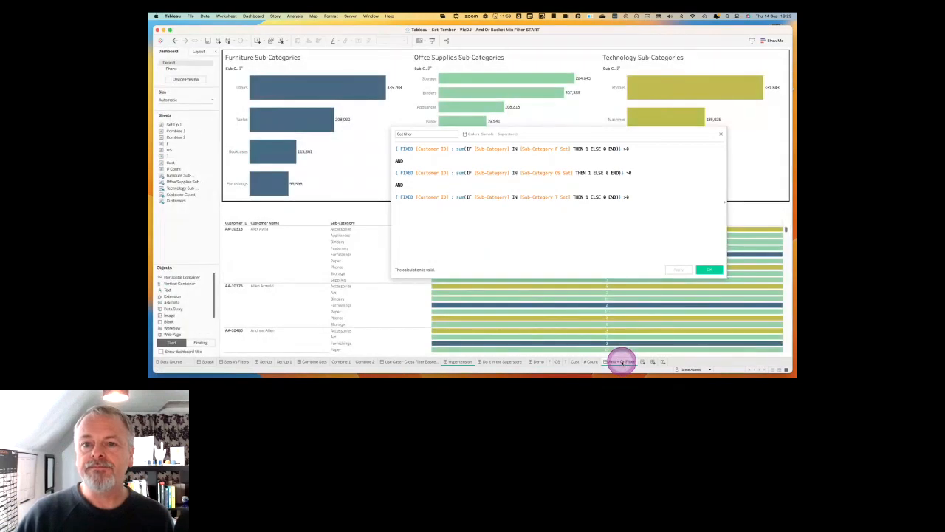
{"action": "left_click", "coordinate": [709, 269]}
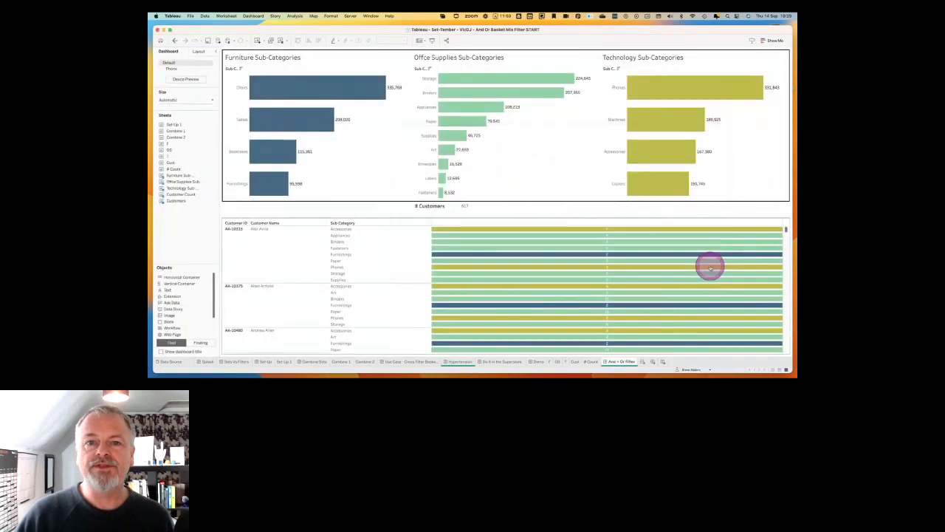
{"action": "left_click", "coordinate": [709, 267]}
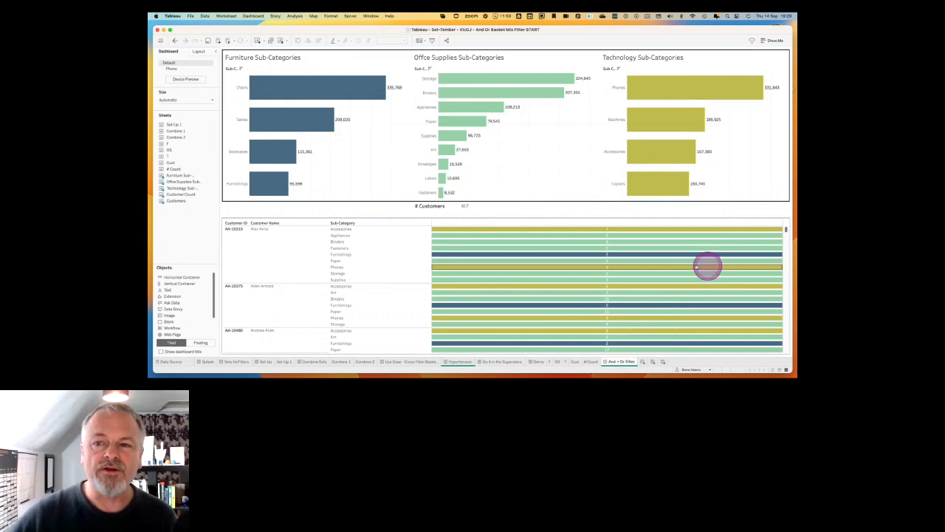
{"action": "left_click", "coordinate": [549, 243]}
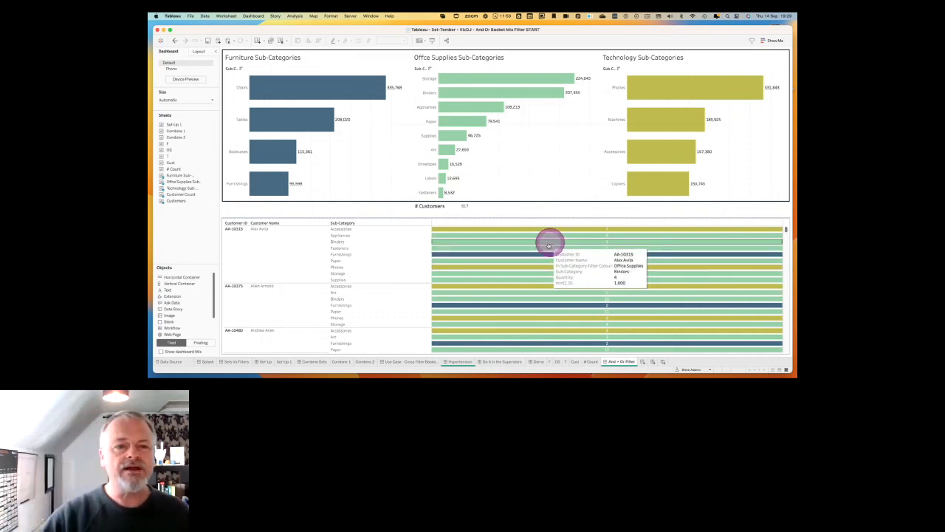
{"action": "left_click", "coordinate": [431, 191]}
{"action": "left_click", "coordinate": [515, 183]}
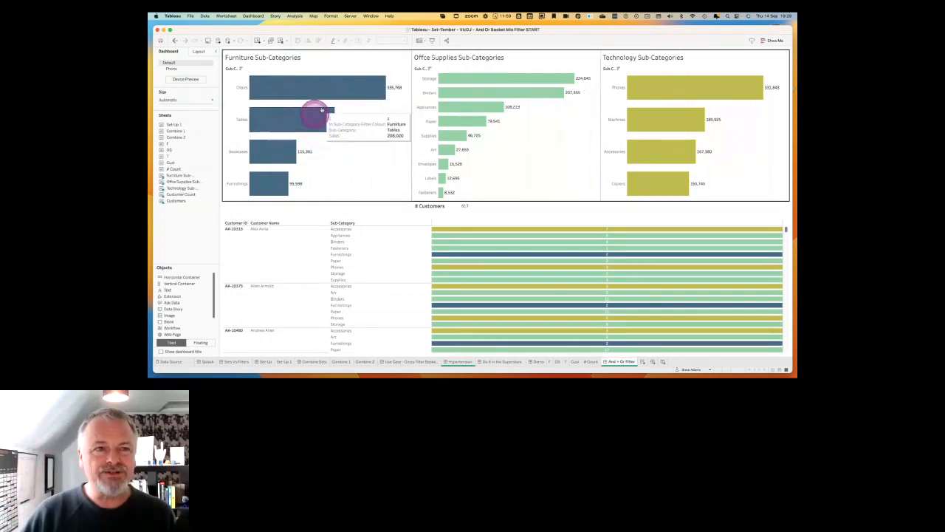
Select Furnishings, Fasteners and Copiers in the three sub-category charts and examine the resulting customer table for matching baskets.
{"action": "left_click", "coordinate": [282, 188]}
{"action": "left_click", "coordinate": [282, 188]}
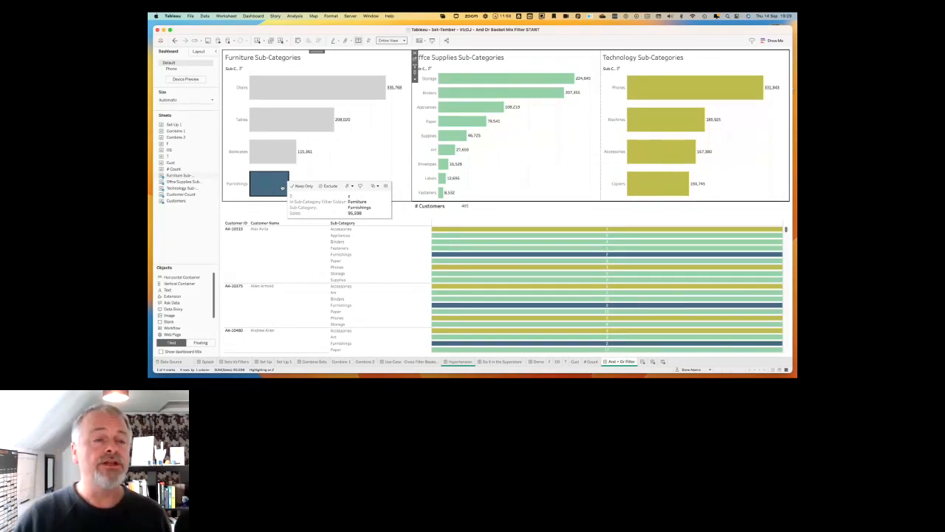
{"action": "left_click", "coordinate": [441, 192]}
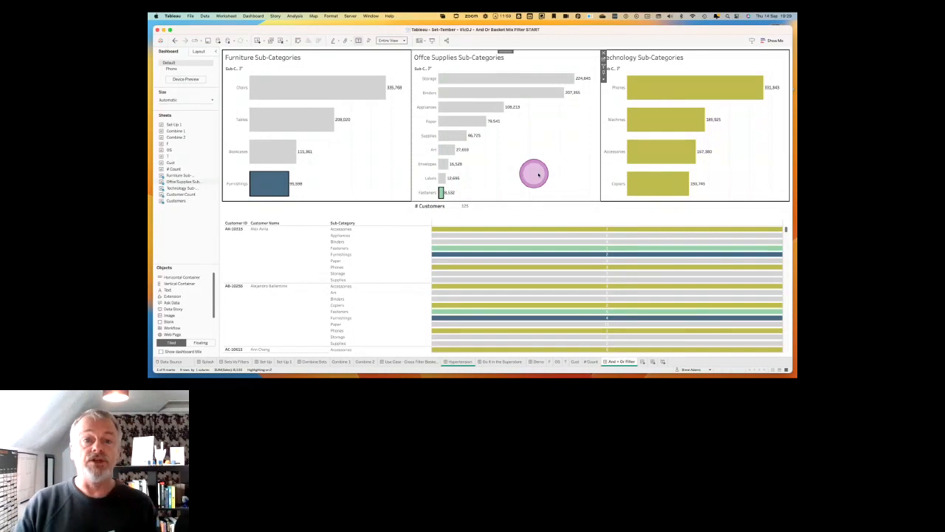
{"action": "left_click", "coordinate": [675, 182]}
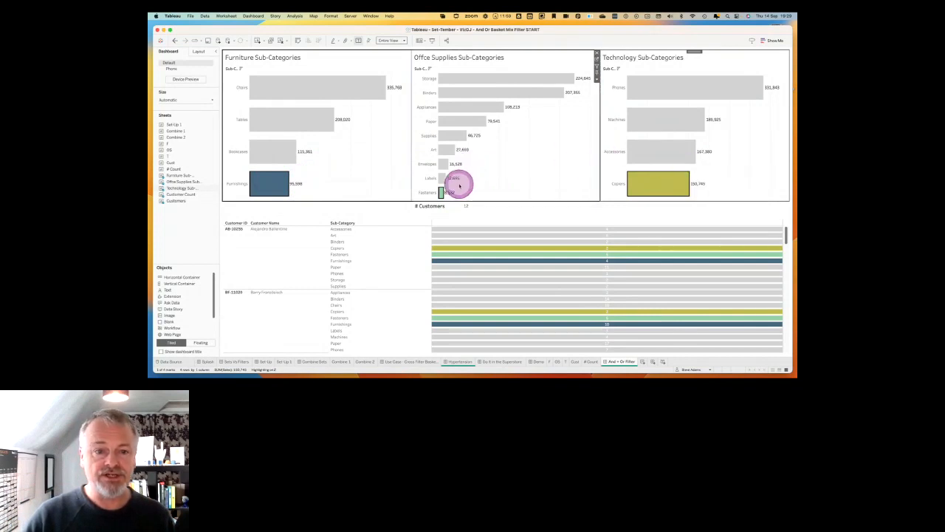
{"action": "scroll", "coordinate": [377, 270], "scroll_direction": "down", "scroll_amount": 10}
{"action": "scroll", "coordinate": [377, 270], "scroll_direction": "up", "scroll_amount": 5}
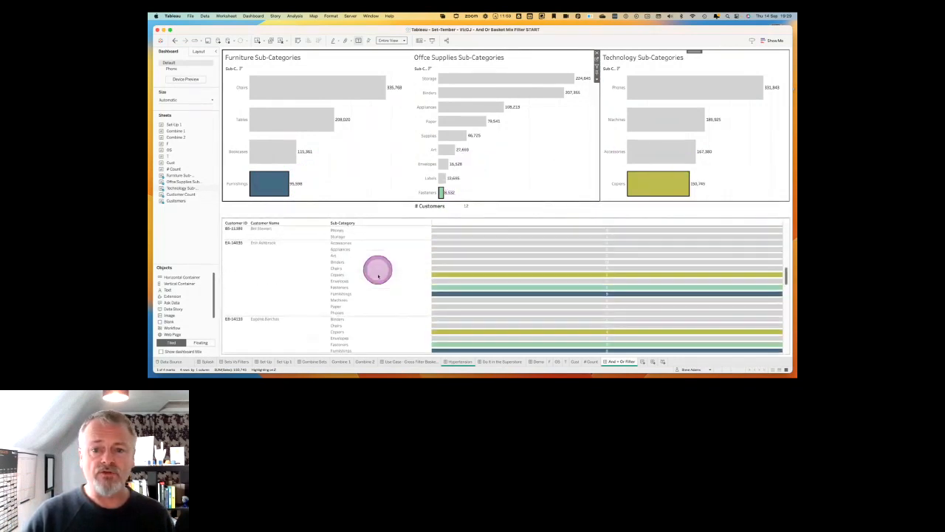
{"action": "scroll", "coordinate": [378, 276], "scroll_direction": "up", "scroll_amount": 3}
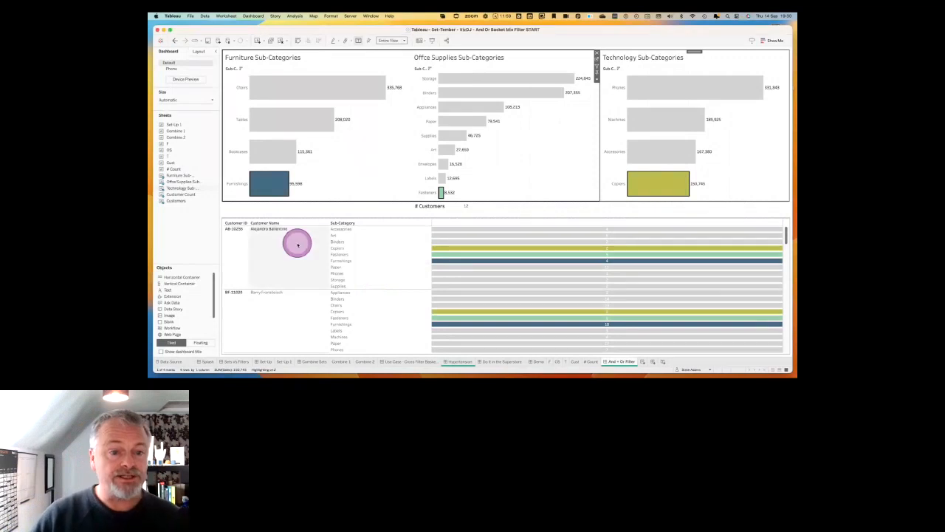
{"action": "mouse_move", "coordinate": [452, 231]}
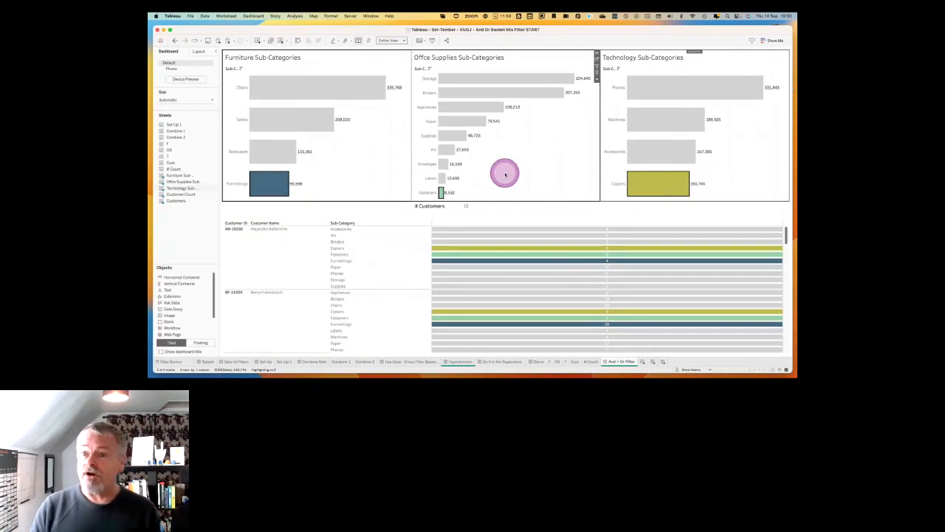
Add Labels, Accessories and Bookcases to the existing sub-category selections in their respective charts.
{"action": "left_click", "coordinate": [442, 179]}
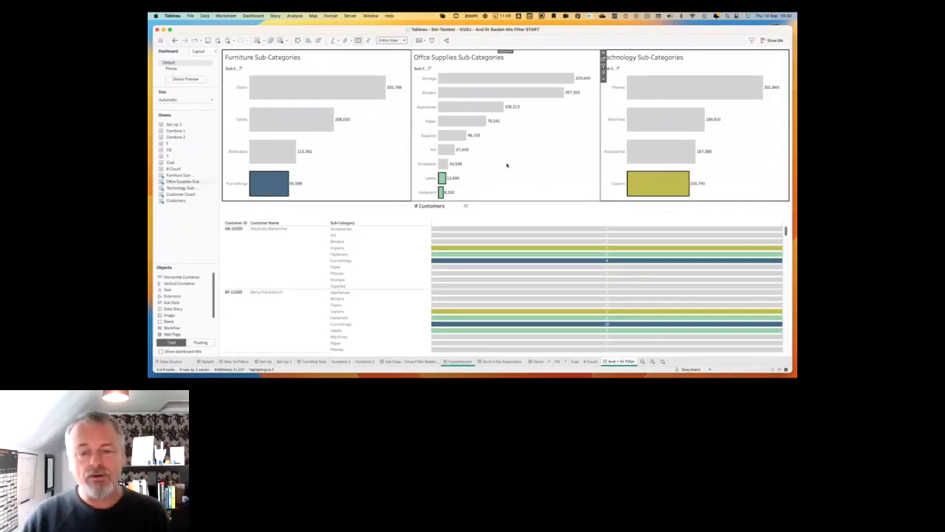
{"action": "left_click", "coordinate": [361, 168]}
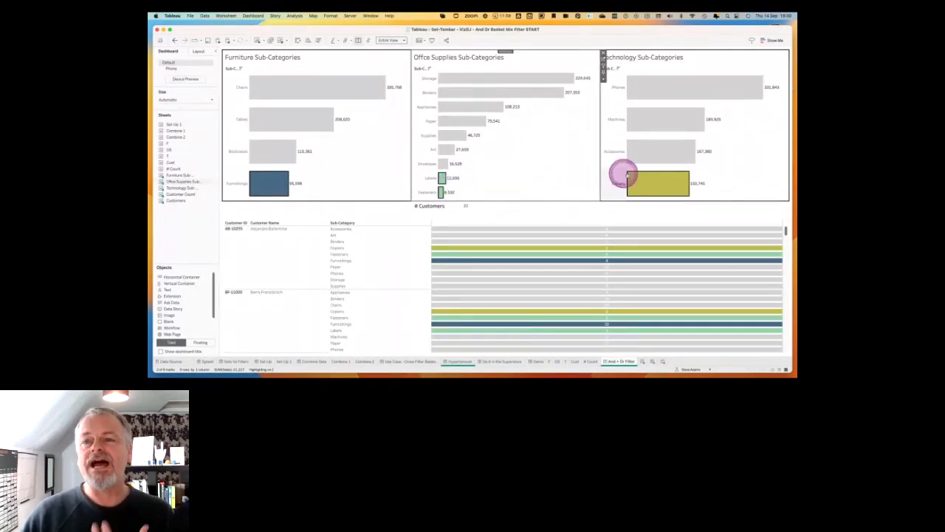
{"action": "left_click", "coordinate": [661, 156]}
{"action": "left_click", "coordinate": [290, 155]}
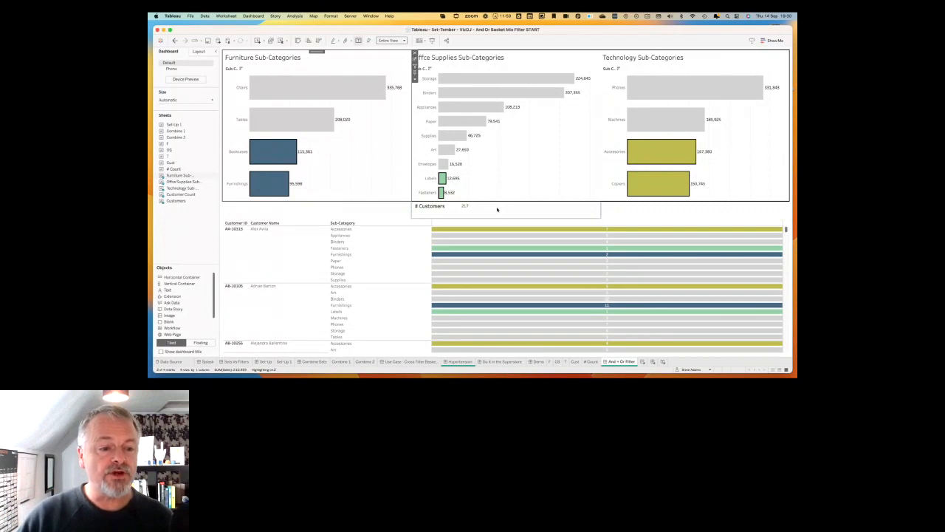
Review the Sets Vs Filters dashboard and return to the And + Or Filter dashboard.
{"action": "left_click", "coordinate": [242, 362]}
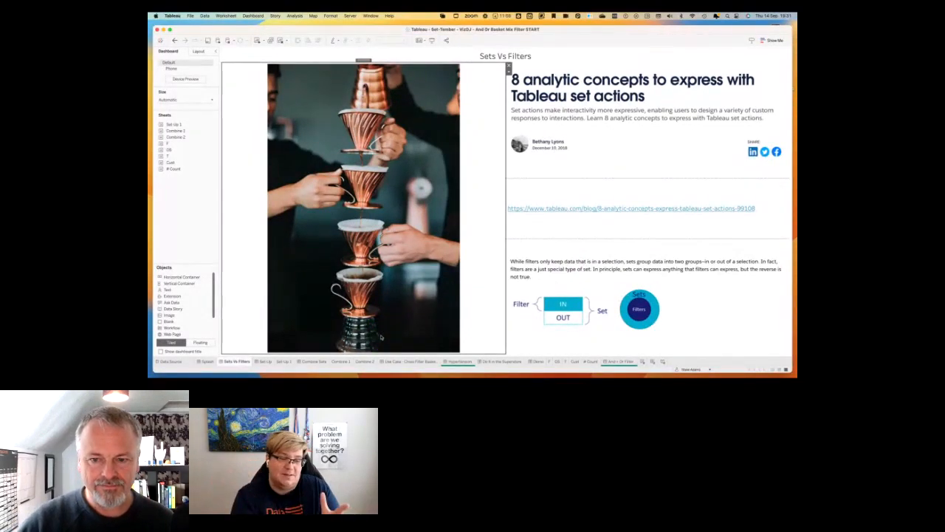
{"action": "left_click", "coordinate": [598, 250]}
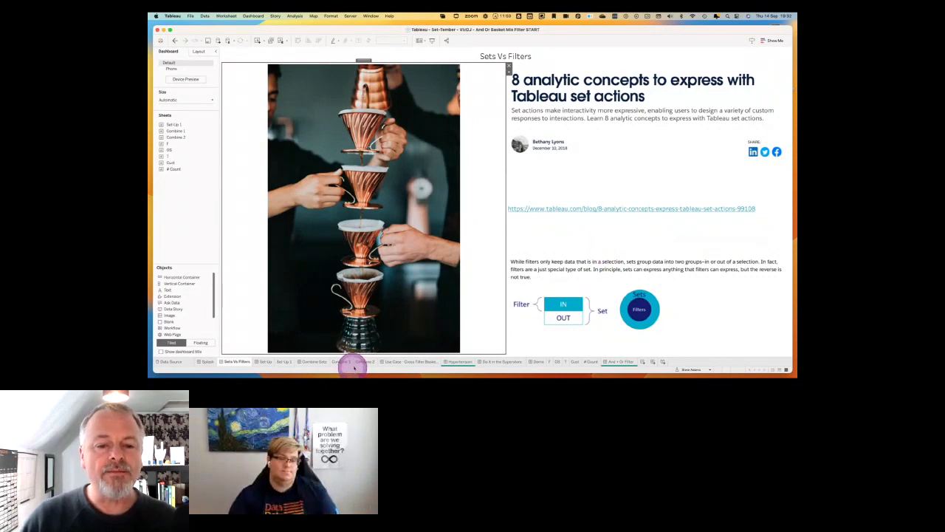
{"action": "left_click", "coordinate": [621, 361]}
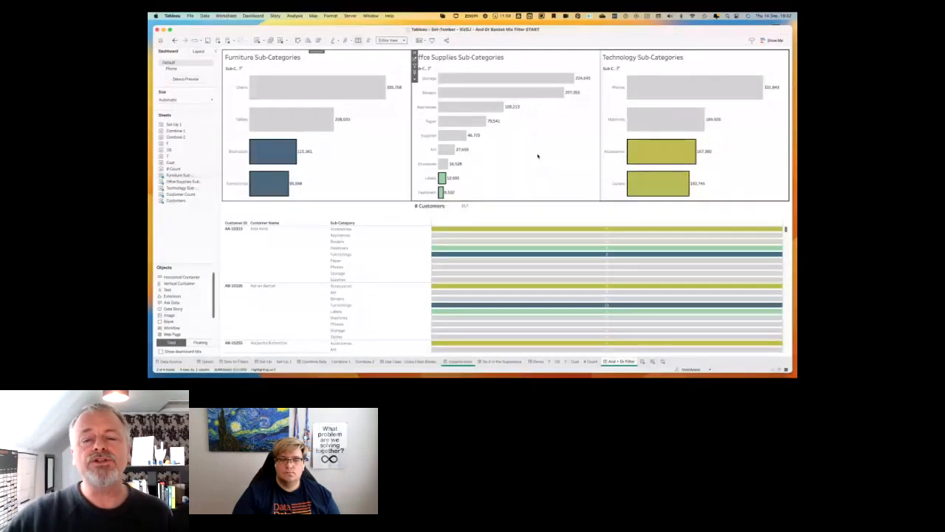
Switch from Tableau to the neighbouring desktop space.
{"action": "left_click", "coordinate": [516, 166]}
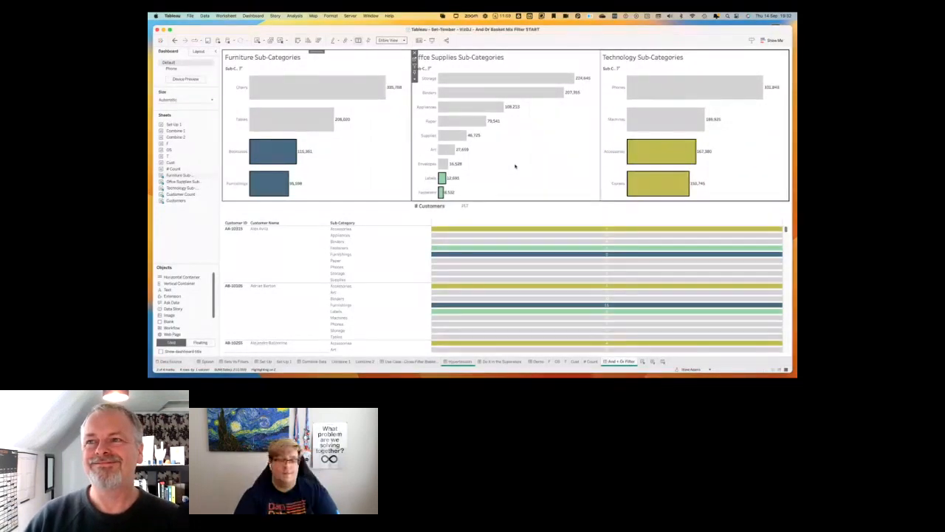
{"action": "key", "text": "ctrl+Left"}
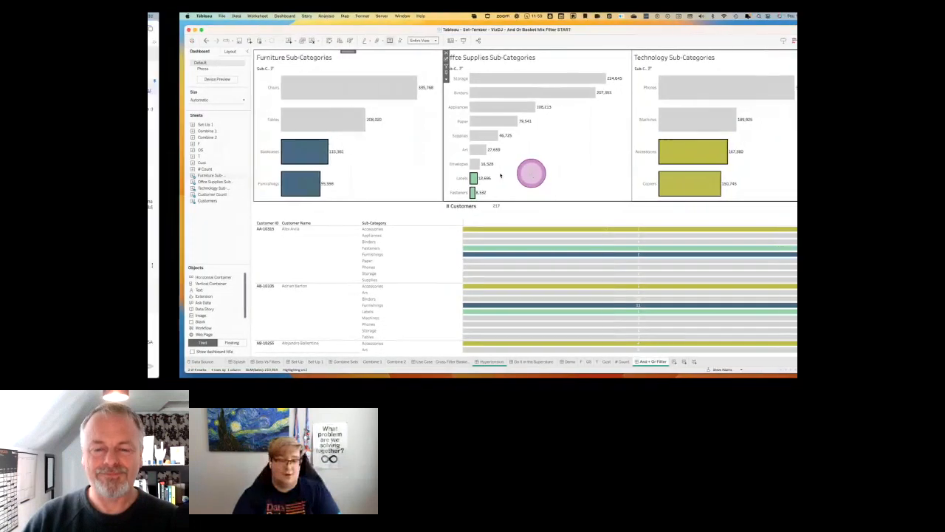
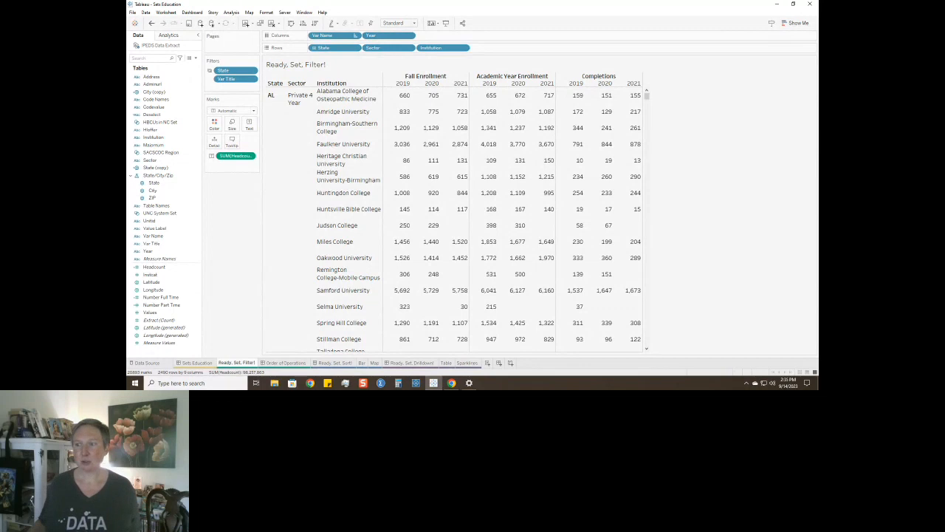
Create a set from the State field that contains only NC, and name it NC Set.
{"action": "right_click", "coordinate": [157, 184]}
{"action": "mouse_move", "coordinate": [181, 242]}
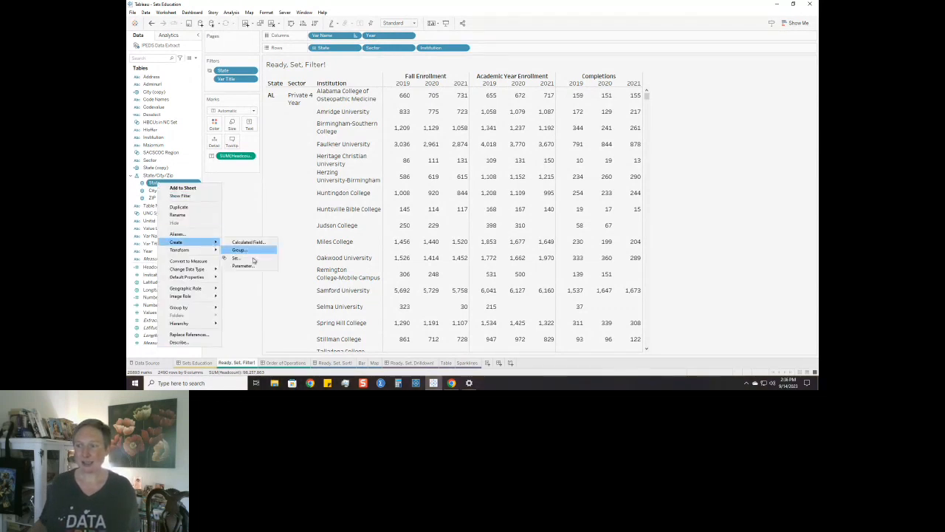
{"action": "left_click", "coordinate": [246, 256]}
{"action": "scroll", "coordinate": [416, 173], "scroll_direction": "down", "scroll_amount": 5}
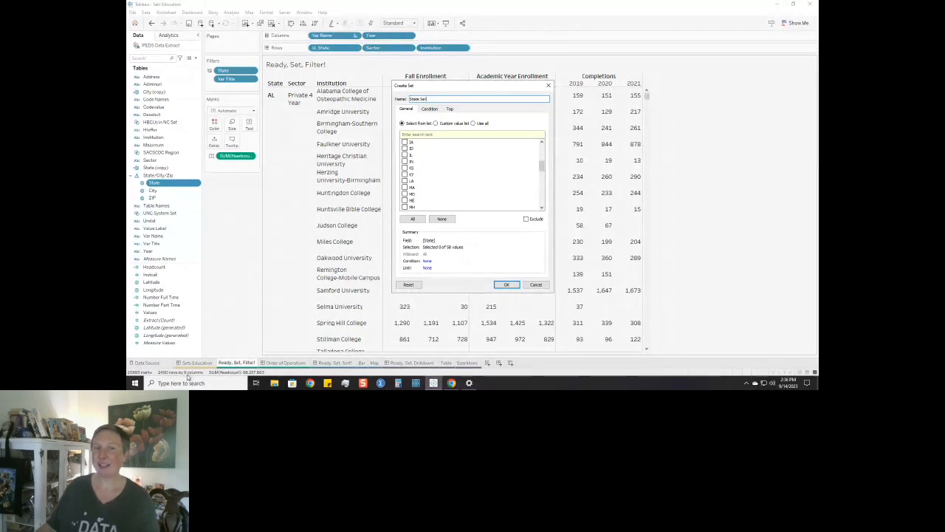
{"action": "scroll", "coordinate": [423, 193], "scroll_direction": "down", "scroll_amount": 3}
{"action": "scroll", "coordinate": [424, 195], "scroll_direction": "down", "scroll_amount": 1}
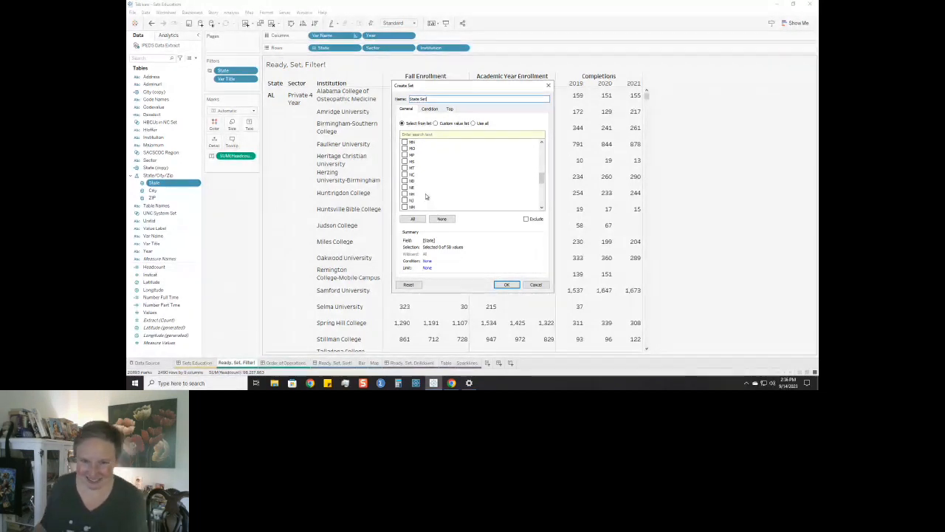
{"action": "left_click", "coordinate": [405, 174]}
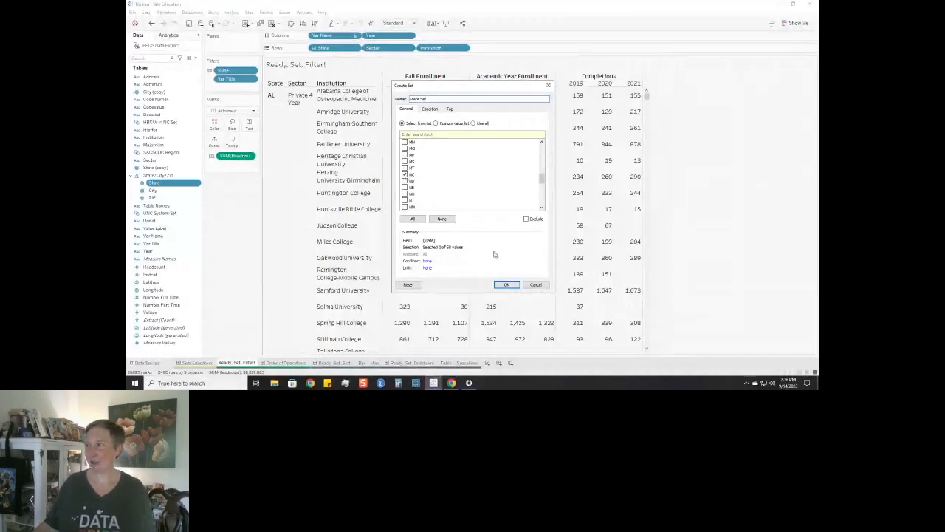
{"action": "left_click_drag", "start_coordinate": [420, 99], "coordinate": [390, 99]}
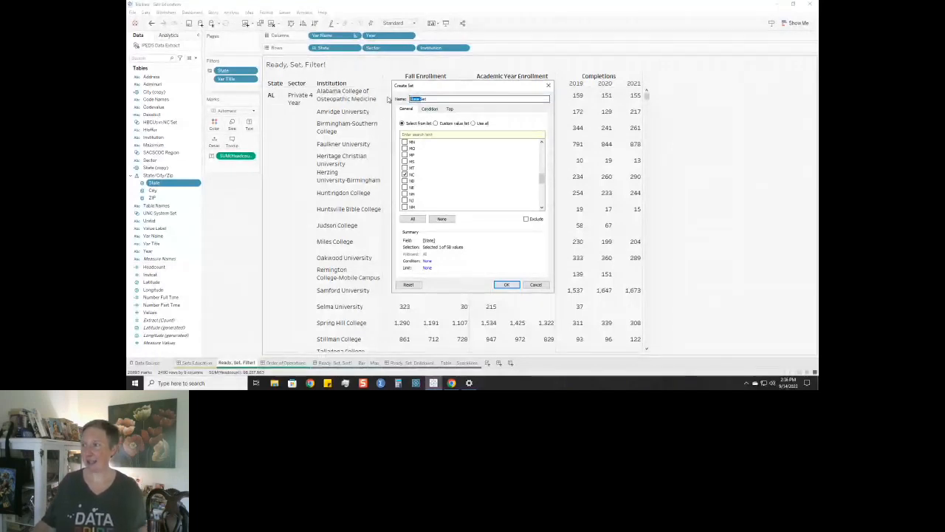
{"action": "type", "text": "NC"}
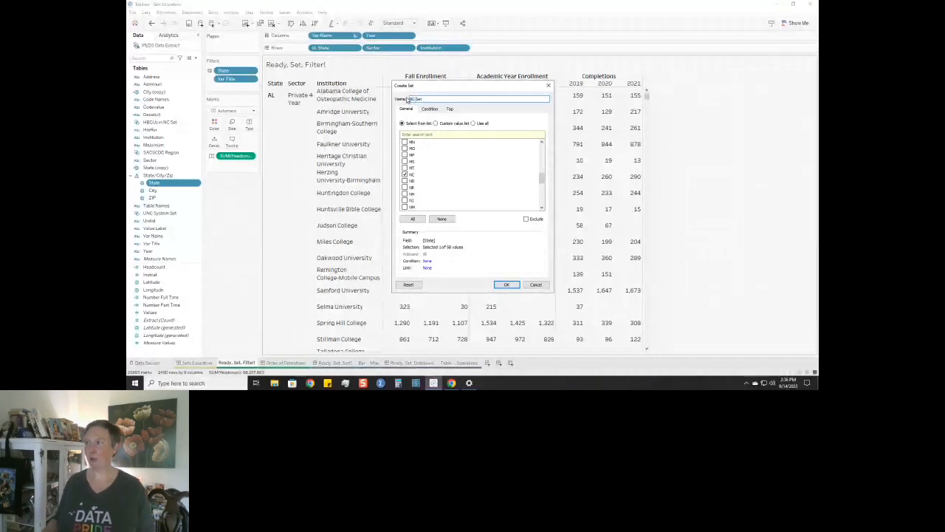
{"action": "left_click", "coordinate": [505, 286]}
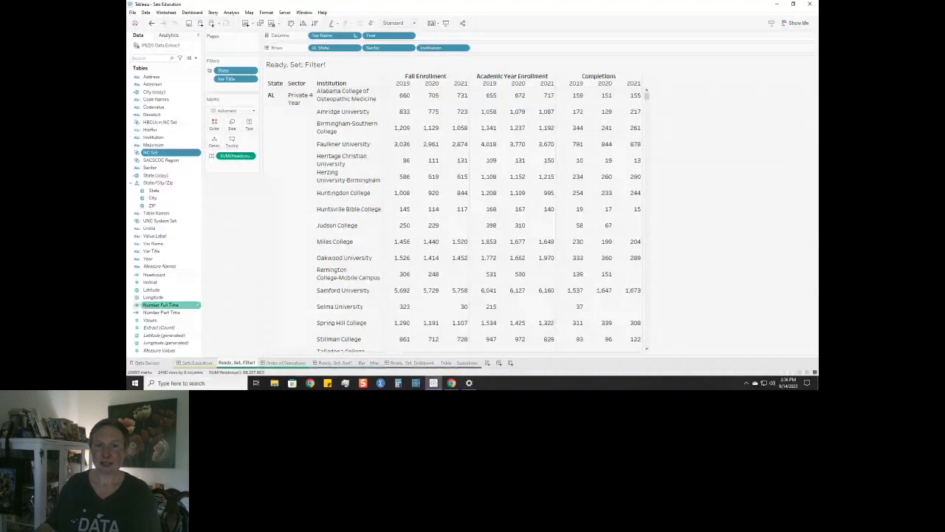
Try NC Set as a plain filter on the enrollment table and take it off again.
{"action": "left_click_drag", "start_coordinate": [152, 152], "coordinate": [223, 86]}
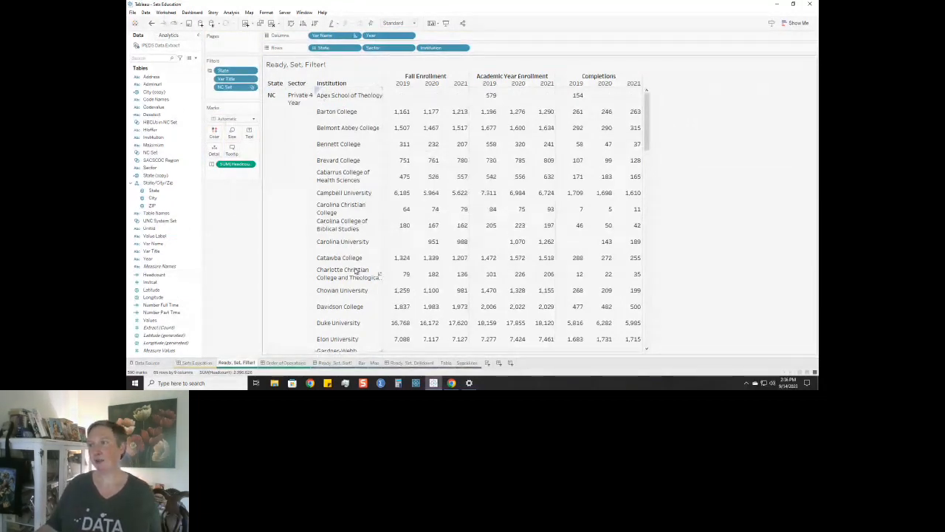
{"action": "left_click_drag", "start_coordinate": [237, 91], "coordinate": [168, 112]}
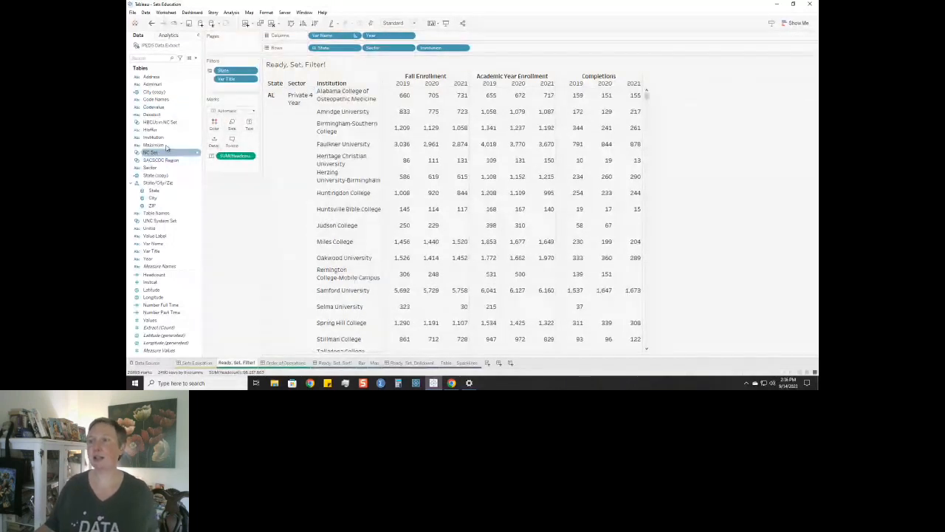
Filter the table by NC Set using the In / Out option, keeping only In.
{"action": "left_click_drag", "start_coordinate": [153, 153], "coordinate": [235, 86]}
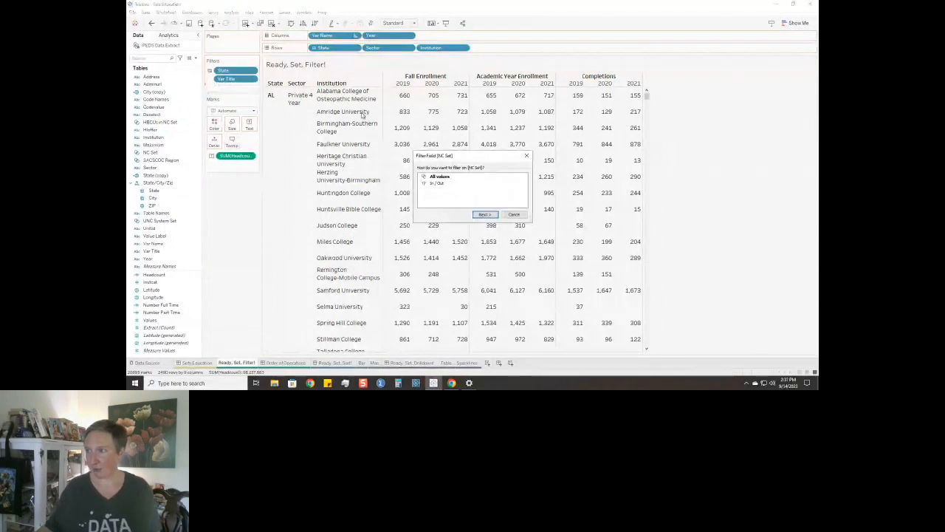
{"action": "left_click", "coordinate": [460, 184]}
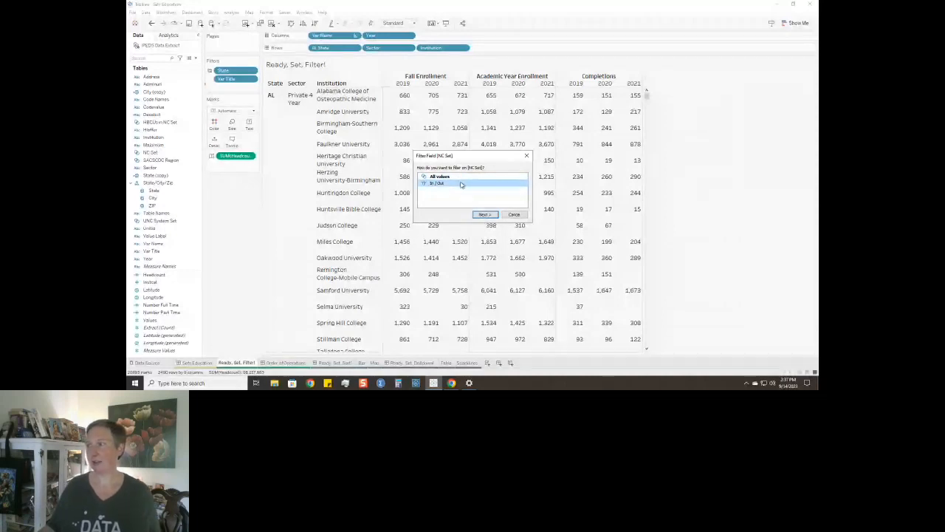
{"action": "left_click", "coordinate": [483, 214]}
{"action": "left_click", "coordinate": [405, 137]}
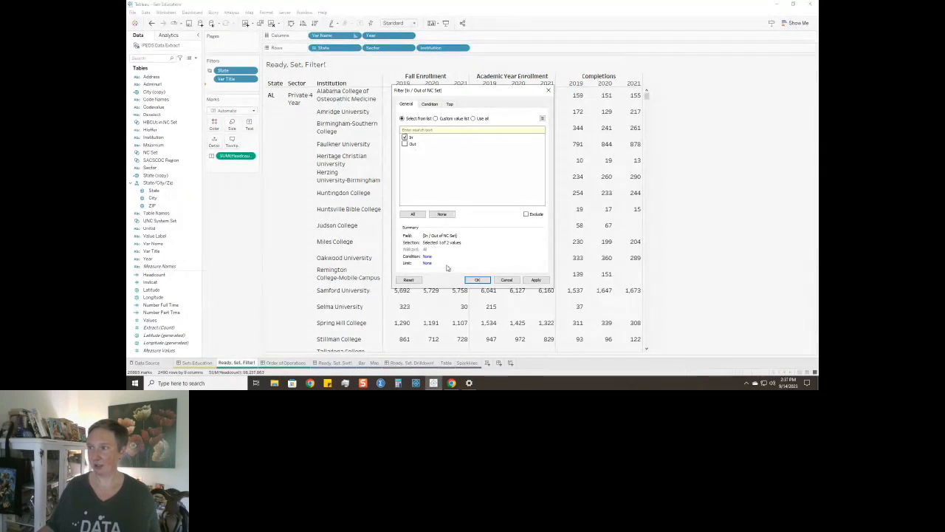
{"action": "left_click", "coordinate": [485, 282]}
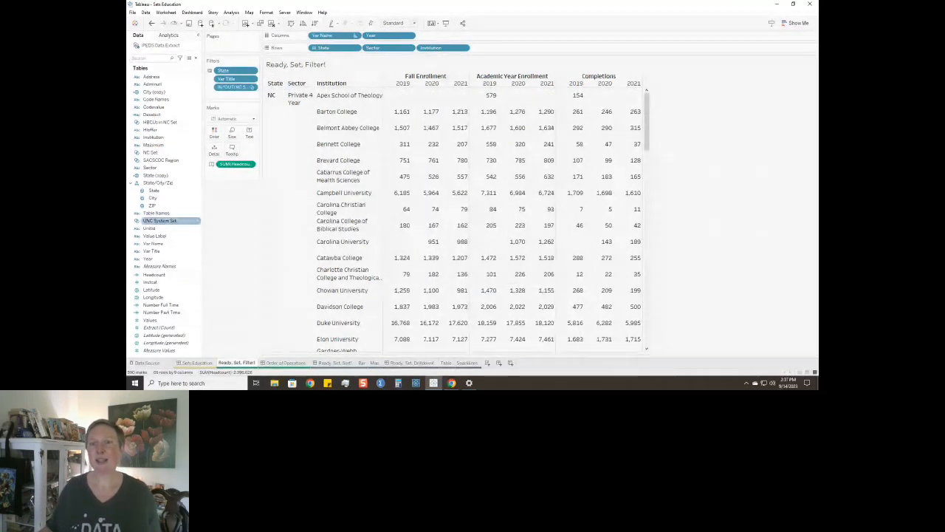
Create a set from the Sector field that contains only Public 4 Year, and name it Sector Public 4-year Set.
{"action": "right_click", "coordinate": [151, 170]}
{"action": "mouse_move", "coordinate": [188, 227]}
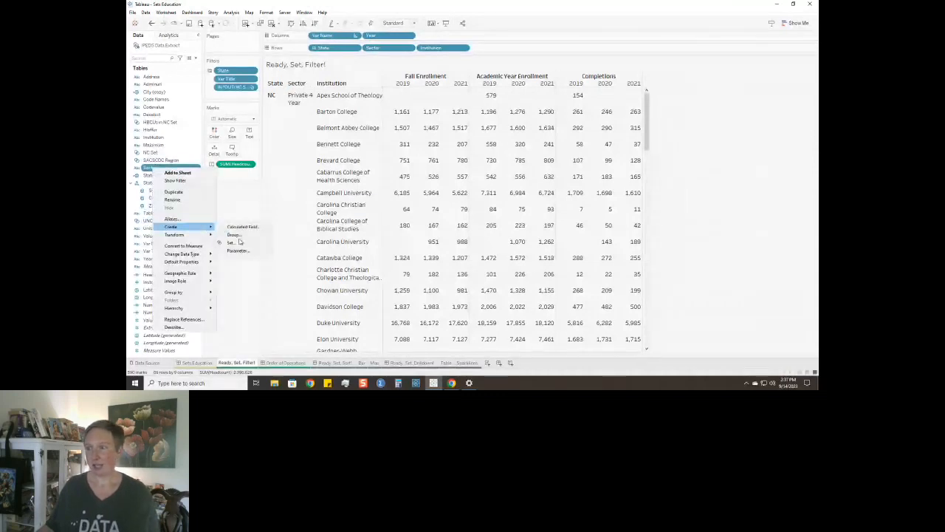
{"action": "left_click", "coordinate": [240, 246]}
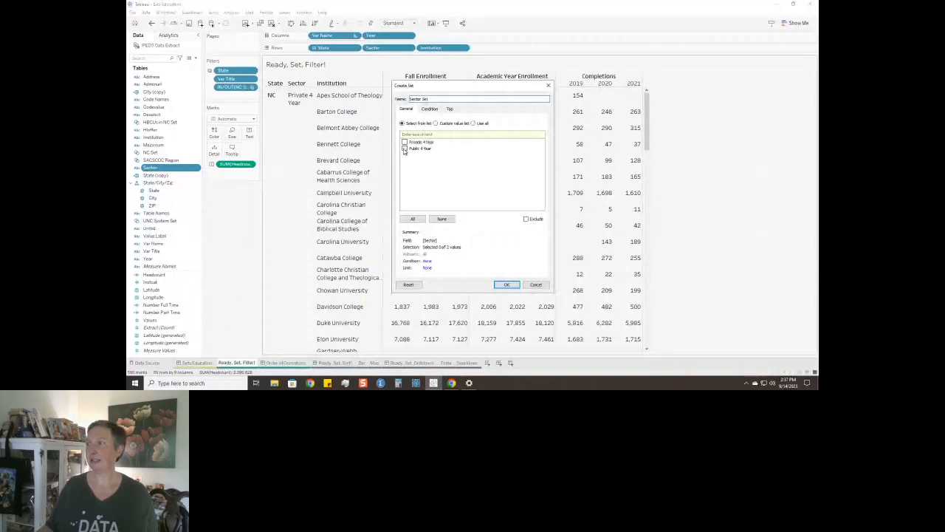
{"action": "left_click", "coordinate": [422, 98]}
{"action": "type", "text": "Pub"}
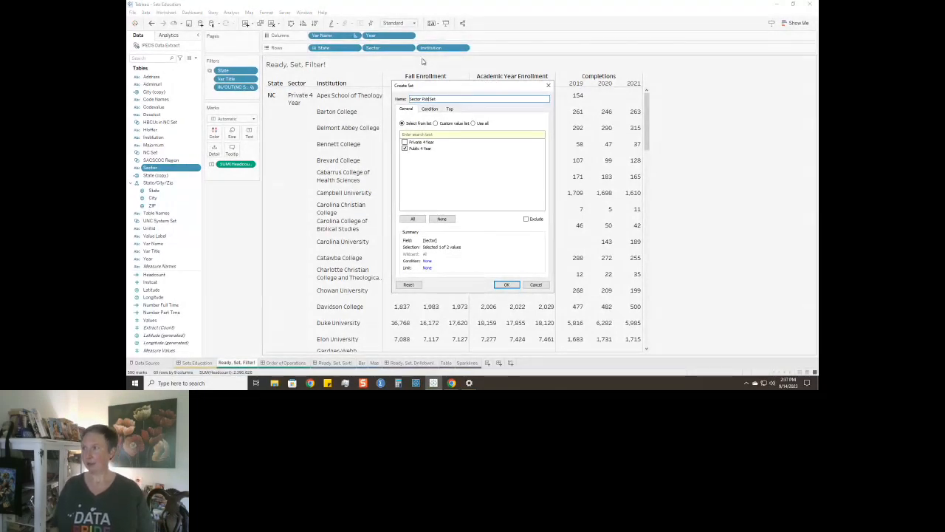
{"action": "type", "text": "lic 4-year"}
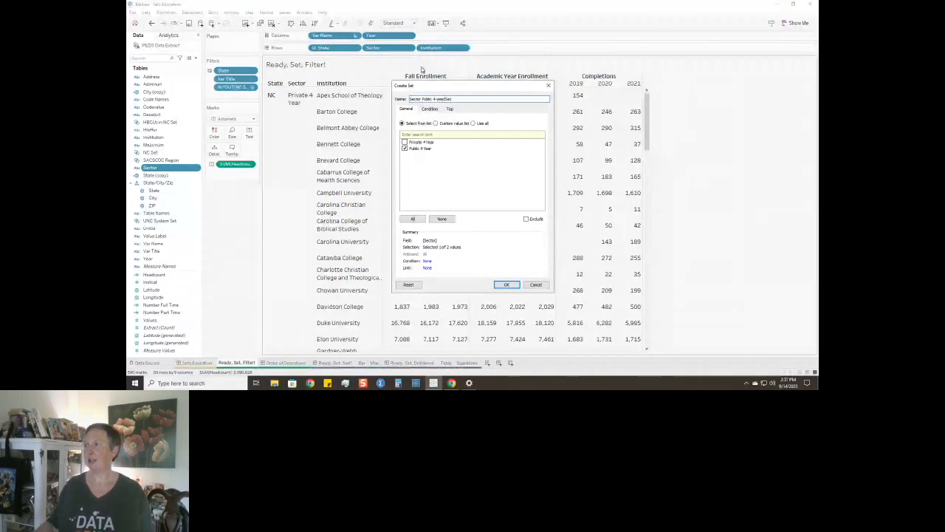
{"action": "left_click", "coordinate": [506, 284]}
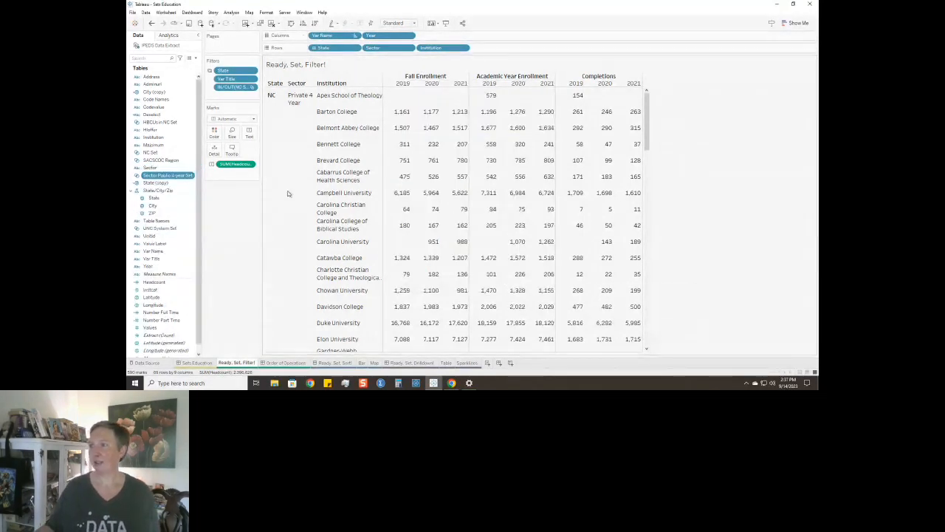
Filter the table by Sector Public 4-year Set and show the set's selection control beside the view.
{"action": "left_click_drag", "start_coordinate": [177, 177], "coordinate": [229, 96]}
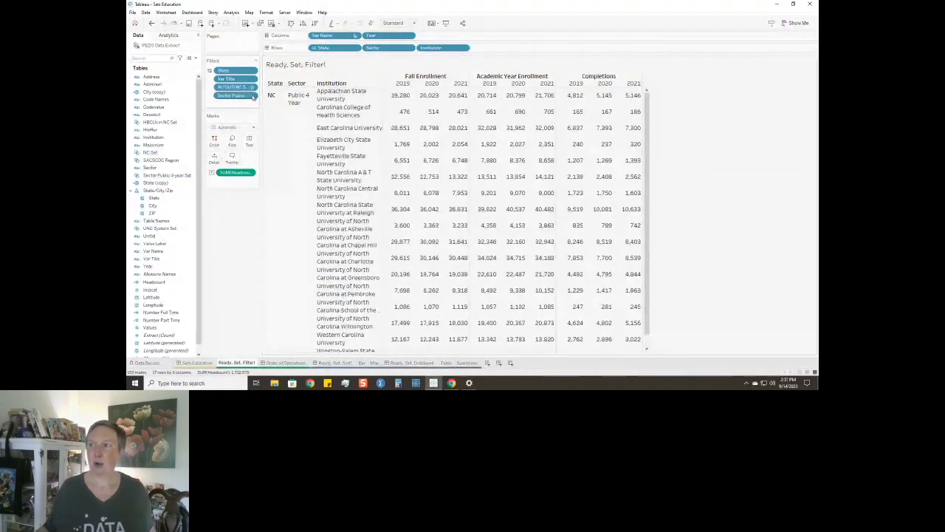
{"action": "left_click", "coordinate": [253, 96]}
{"action": "left_click", "coordinate": [238, 121]}
Make the sector set control a single value list and try Private 4 Year before returning to Public 4 Year.
{"action": "left_click", "coordinate": [812, 61]}
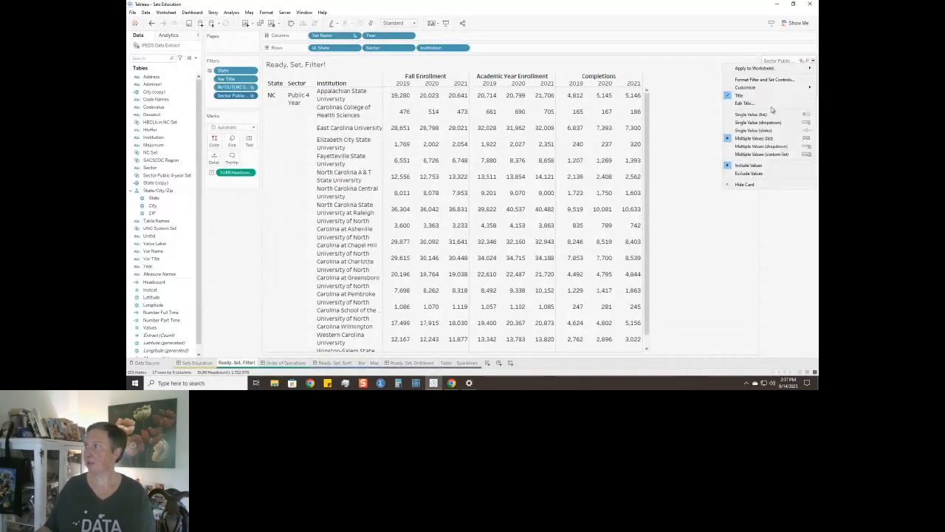
{"action": "left_click", "coordinate": [766, 116]}
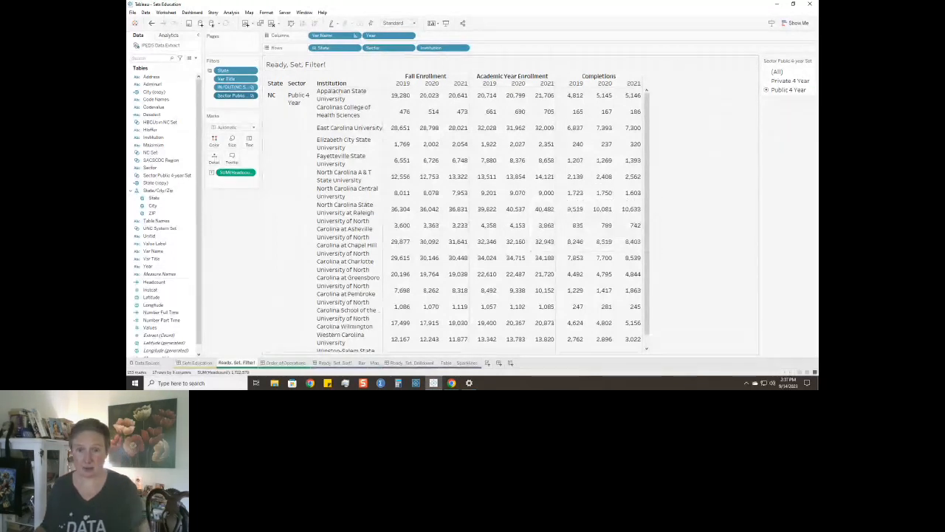
{"action": "left_click", "coordinate": [766, 80]}
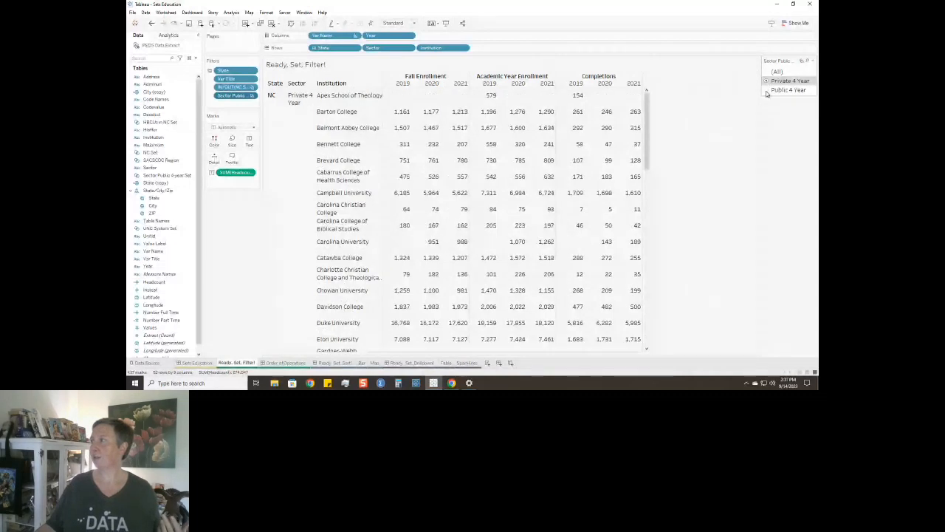
{"action": "left_click", "coordinate": [767, 89]}
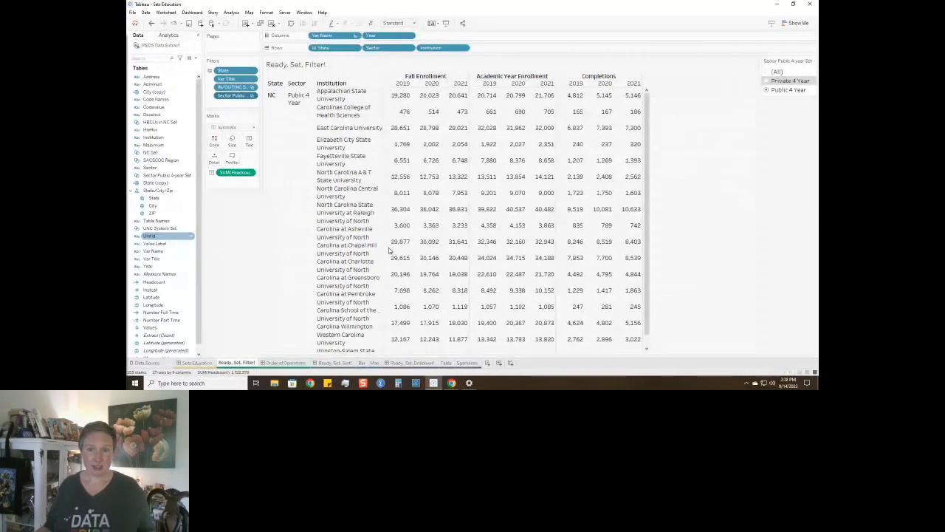
Start a new set from the Institution field and name it Top Institutions.
{"action": "right_click", "coordinate": [167, 138]}
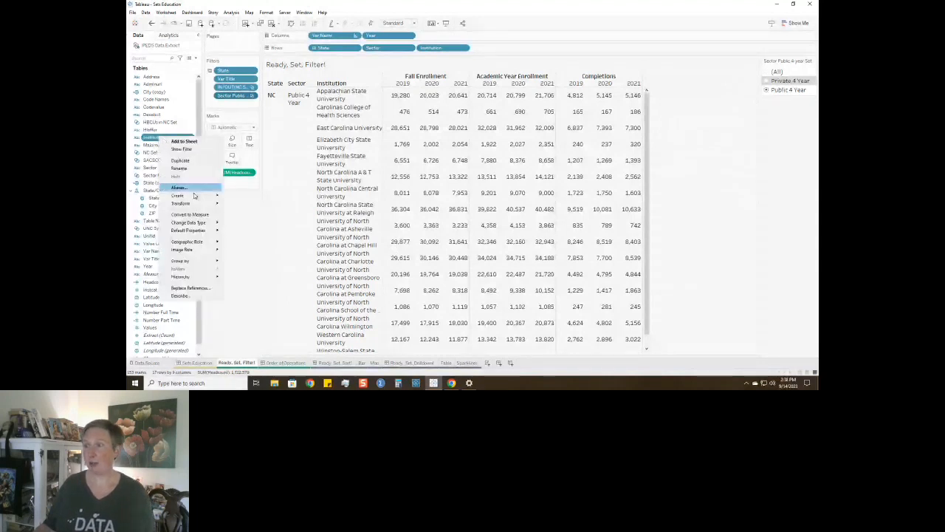
{"action": "mouse_move", "coordinate": [194, 196]}
{"action": "left_click", "coordinate": [240, 213]}
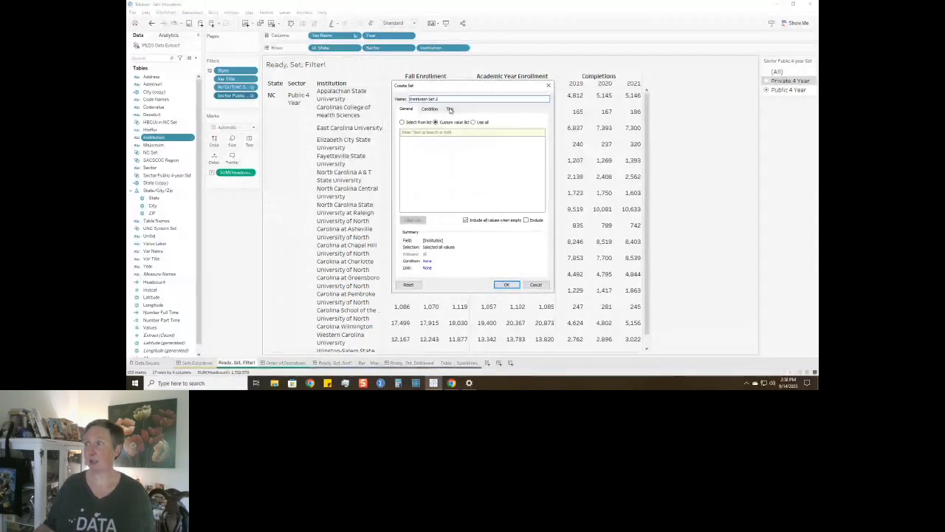
{"action": "left_click_drag", "start_coordinate": [442, 99], "coordinate": [390, 93]}
{"action": "type", "text": "Top Institu"}
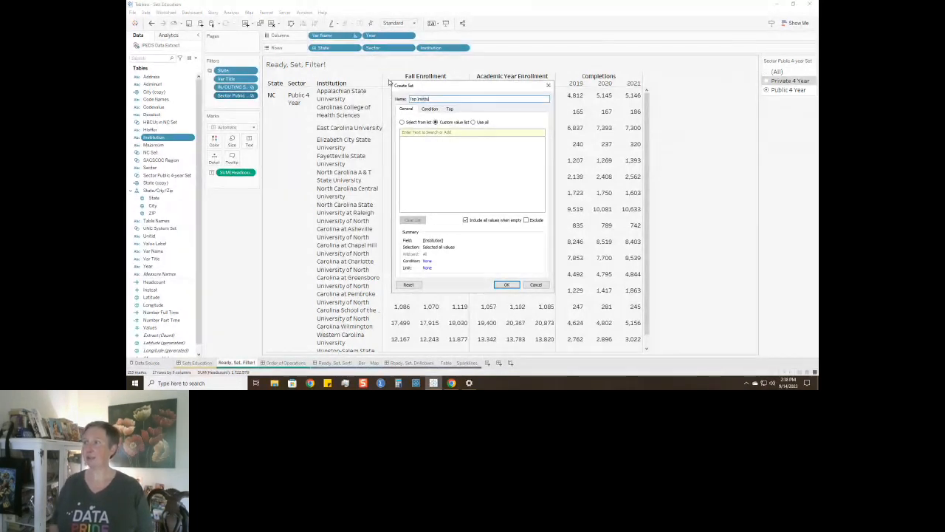
{"action": "type", "text": "tions"}
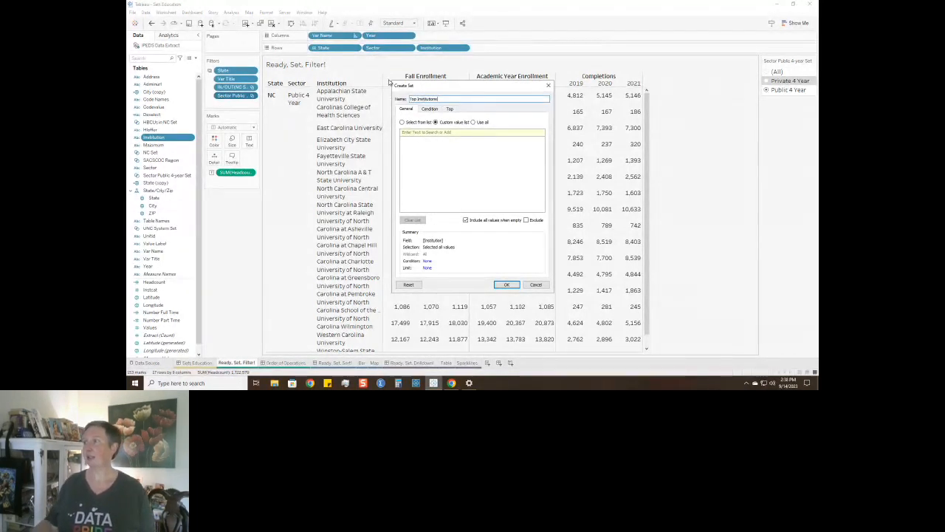
Define the Top Institutions set as the top 15 by sum of Headcount and create it.
{"action": "left_click", "coordinate": [451, 110]}
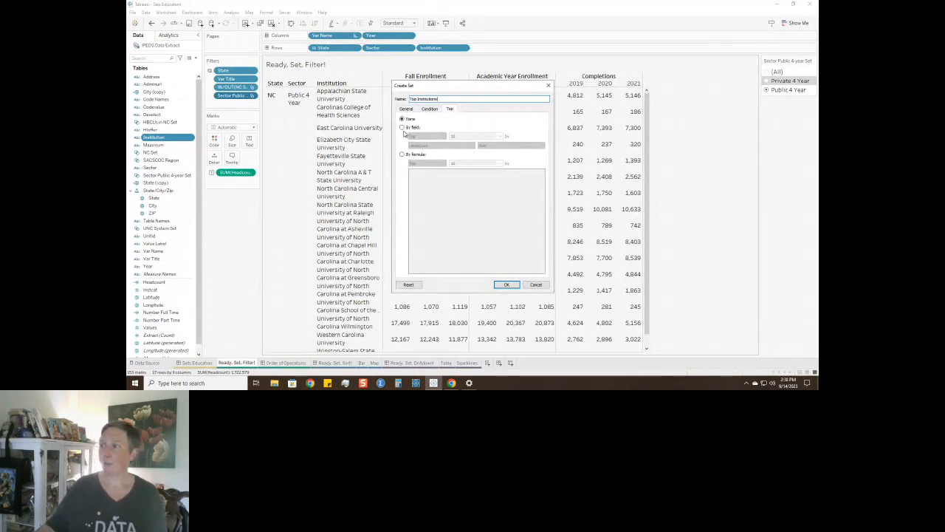
{"action": "left_click", "coordinate": [402, 129]}
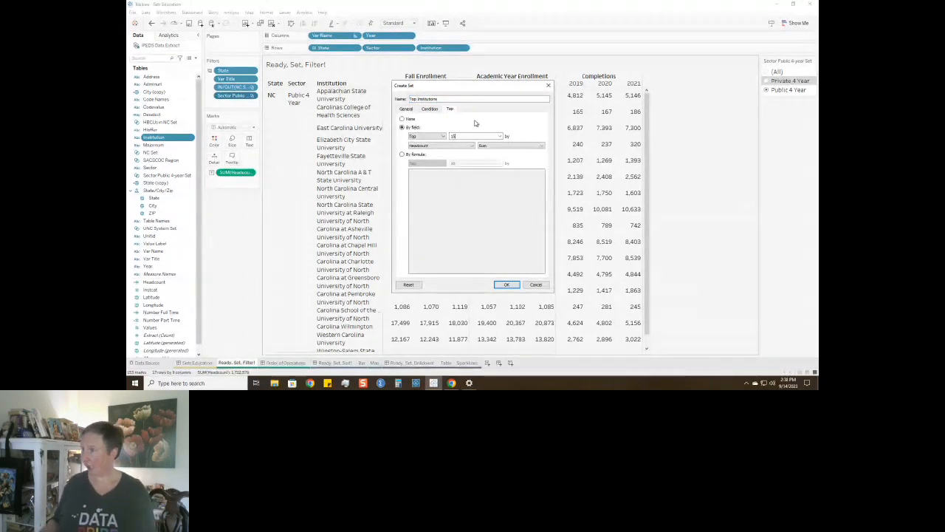
{"action": "left_click", "coordinate": [451, 145]}
{"action": "left_click", "coordinate": [496, 147]}
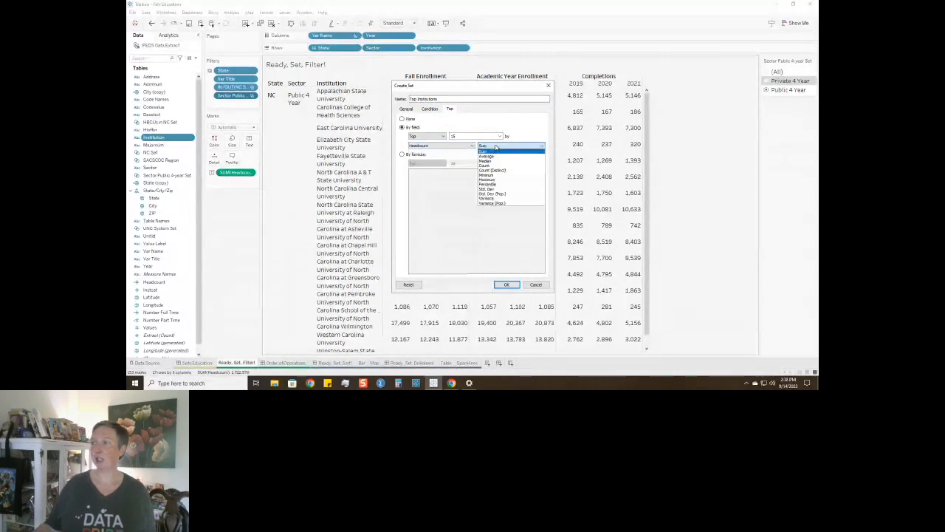
{"action": "left_click", "coordinate": [495, 150]}
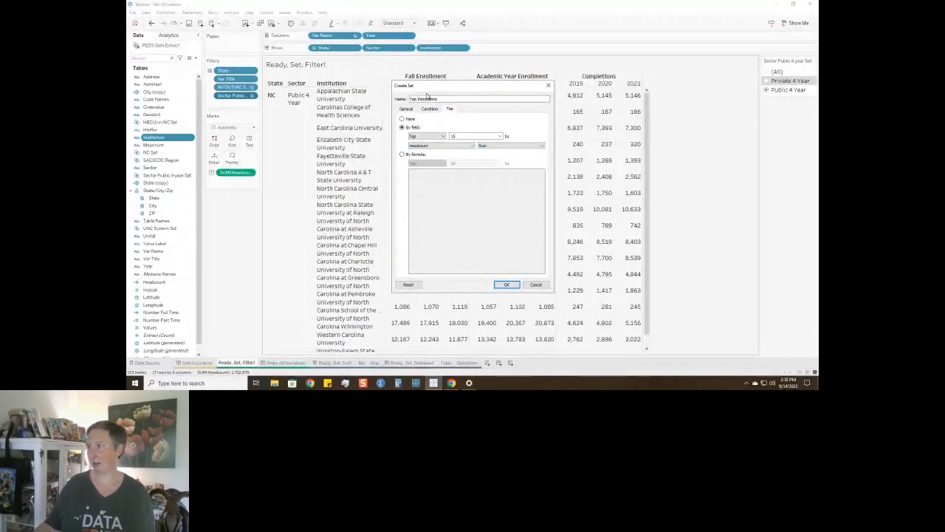
{"action": "left_click", "coordinate": [506, 285]}
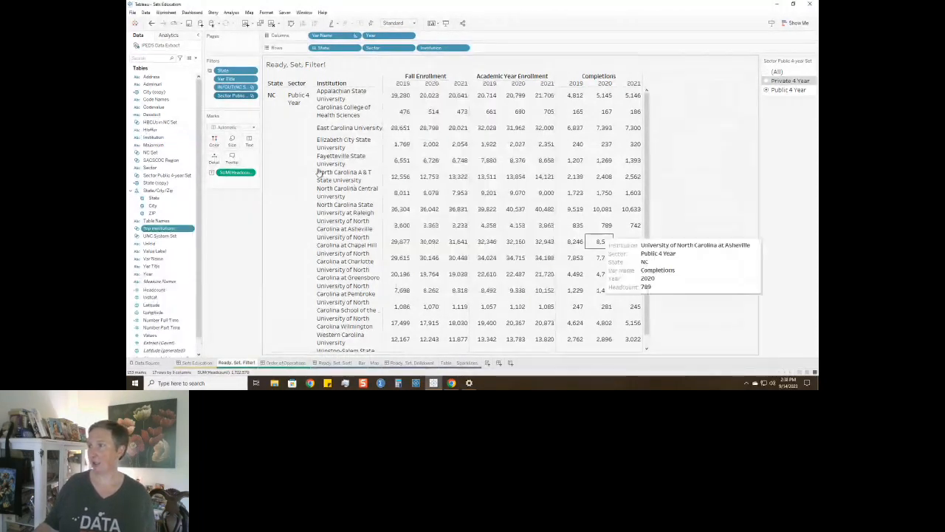
Filter the table by Top Institutions, and consult the Order of Operations dashboard before returning to the Ready, Set, Filter! sheet.
{"action": "left_click_drag", "start_coordinate": [166, 228], "coordinate": [230, 106]}
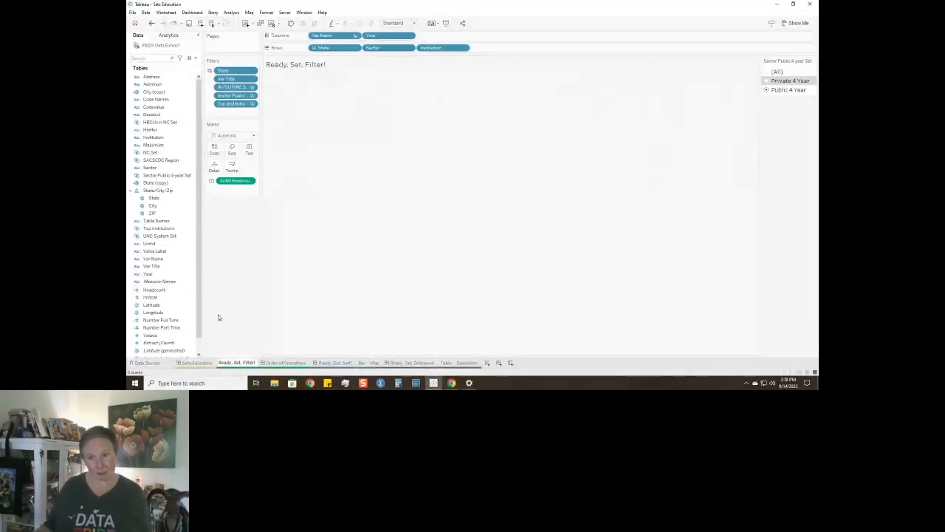
{"action": "left_click", "coordinate": [286, 364]}
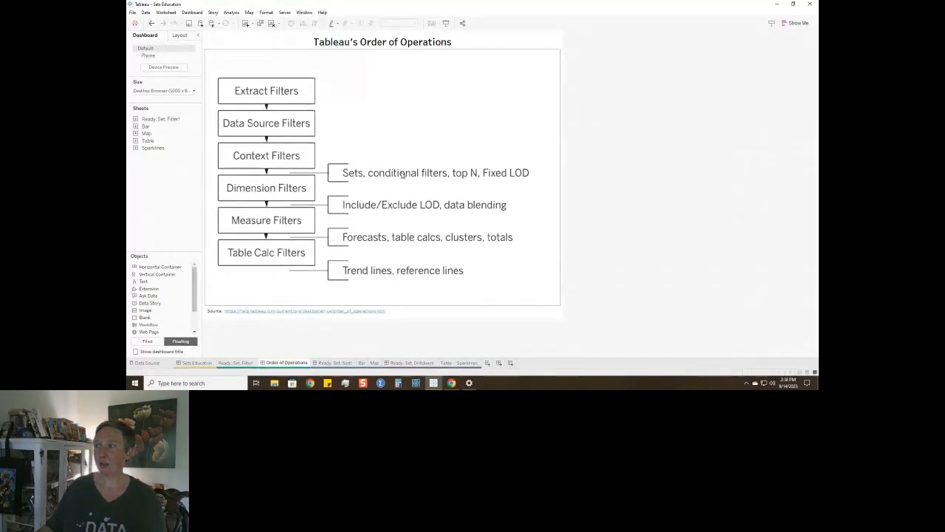
{"action": "left_click", "coordinate": [242, 362]}
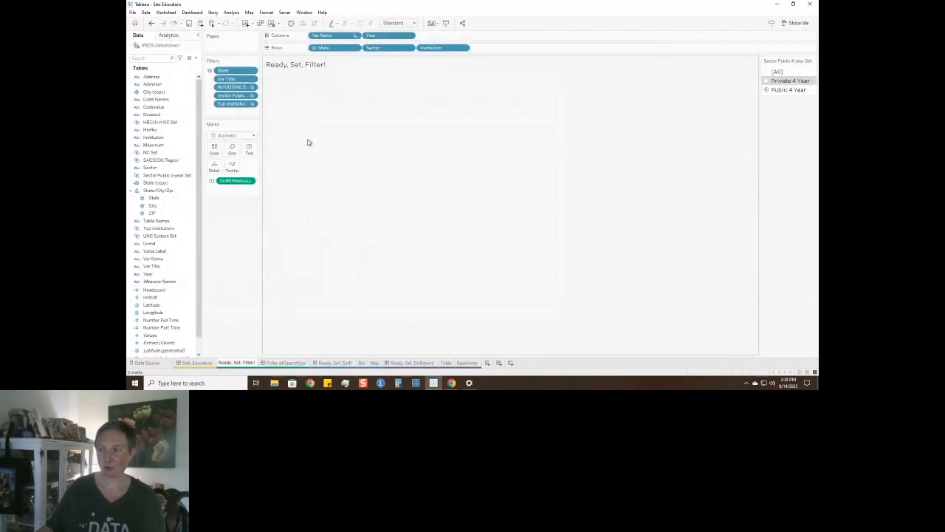
Add the NC Set filter and the Sector Public 4 year Set filter to context.
{"action": "left_click", "coordinate": [253, 88]}
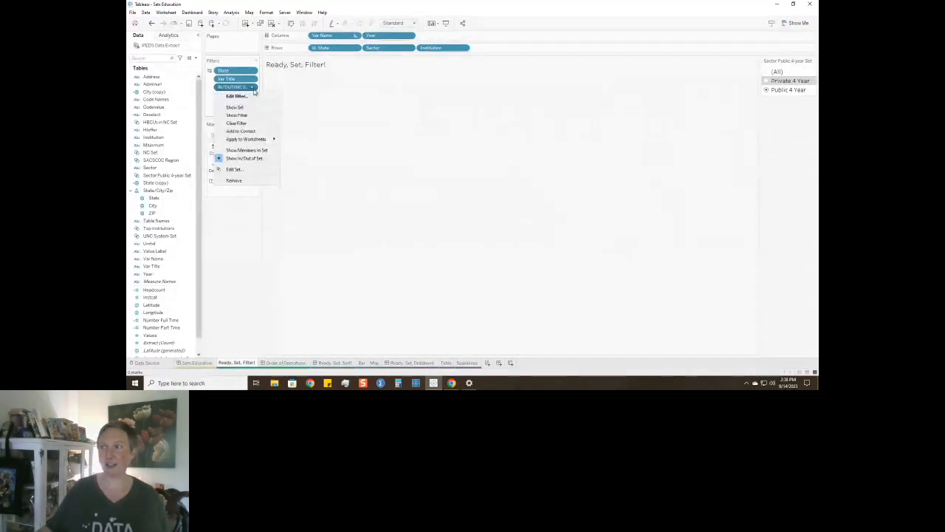
{"action": "left_click", "coordinate": [241, 131]}
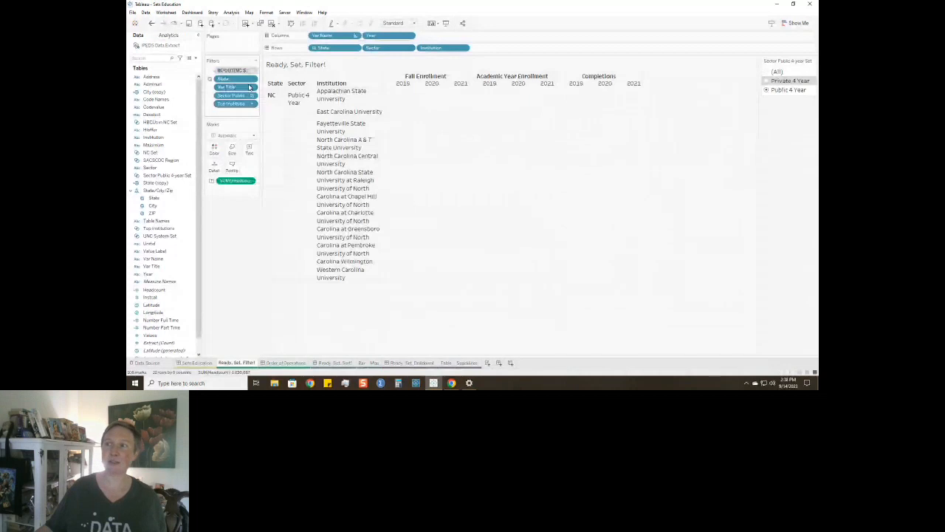
{"action": "left_click", "coordinate": [253, 95]}
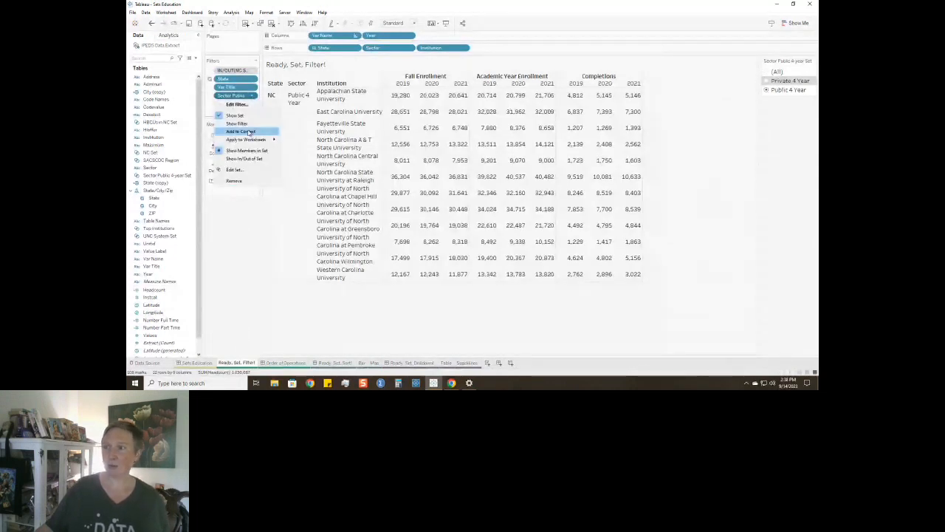
{"action": "left_click", "coordinate": [250, 132]}
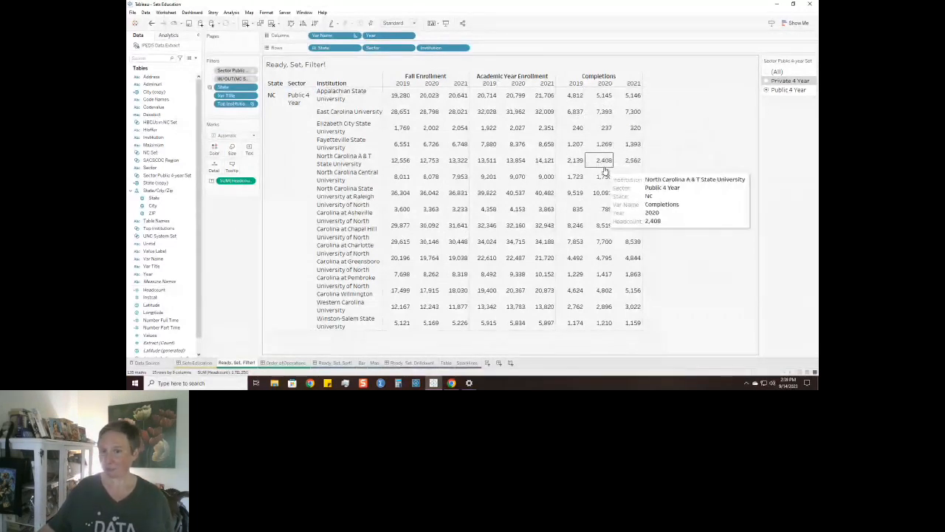
Open the Ready, Set, Sort! dashboard and look through the whole bar chart of states.
{"action": "mouse_move", "coordinate": [329, 365]}
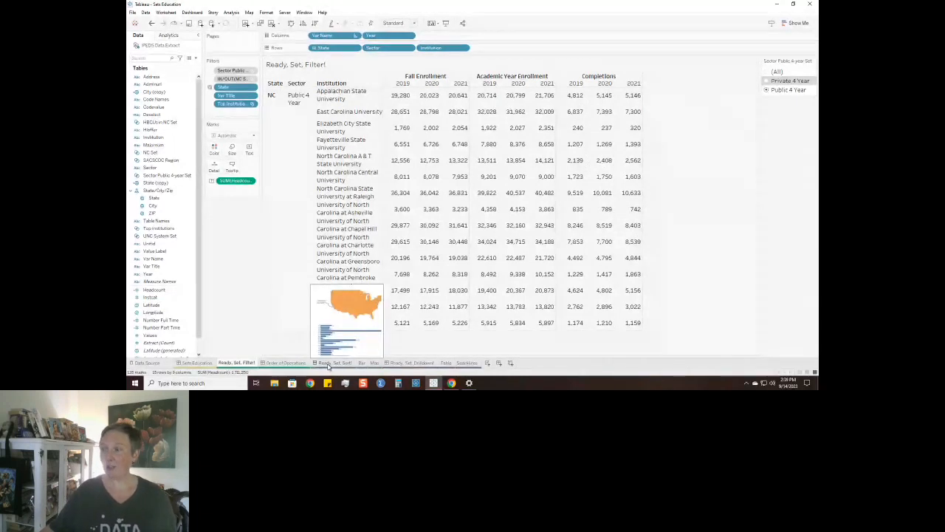
{"action": "left_click", "coordinate": [329, 363]}
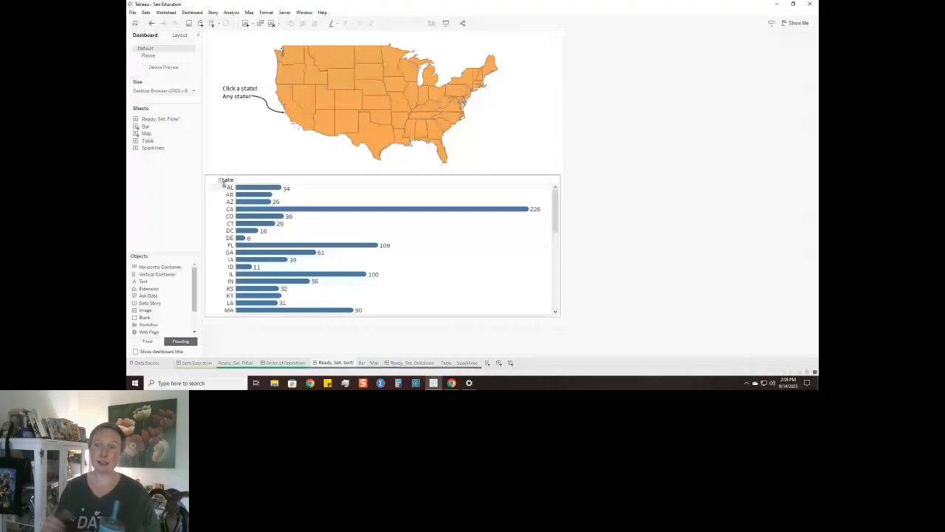
{"action": "scroll", "coordinate": [358, 245], "scroll_direction": "down", "scroll_amount": 3}
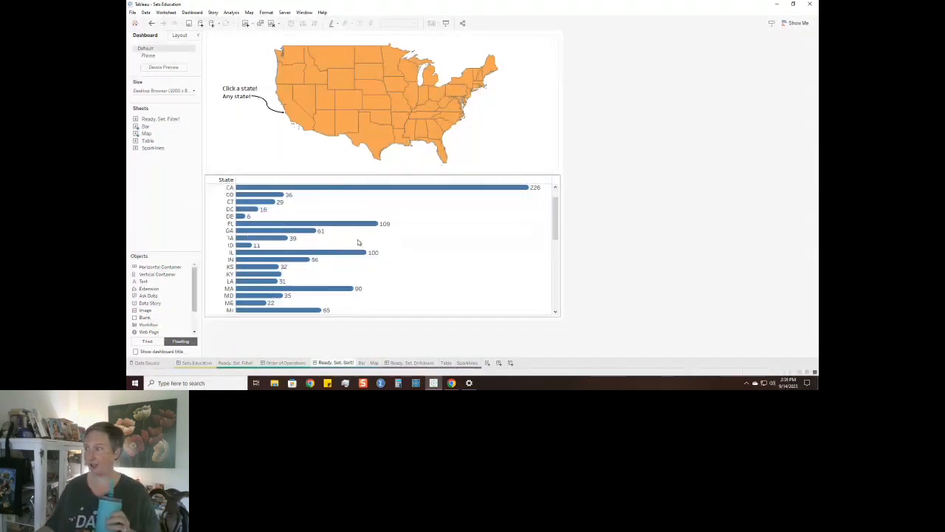
{"action": "scroll", "coordinate": [358, 243], "scroll_direction": "down", "scroll_amount": 3}
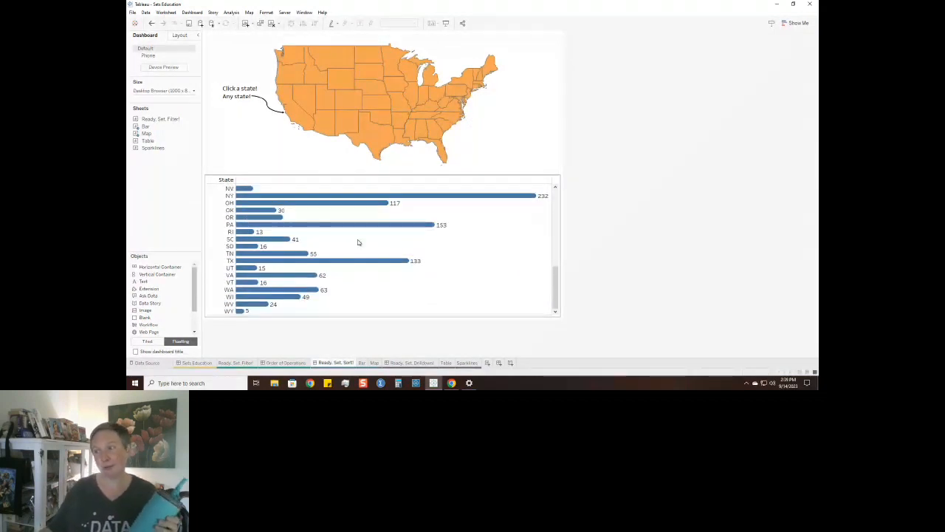
{"action": "scroll", "coordinate": [358, 242], "scroll_direction": "up", "scroll_amount": 6}
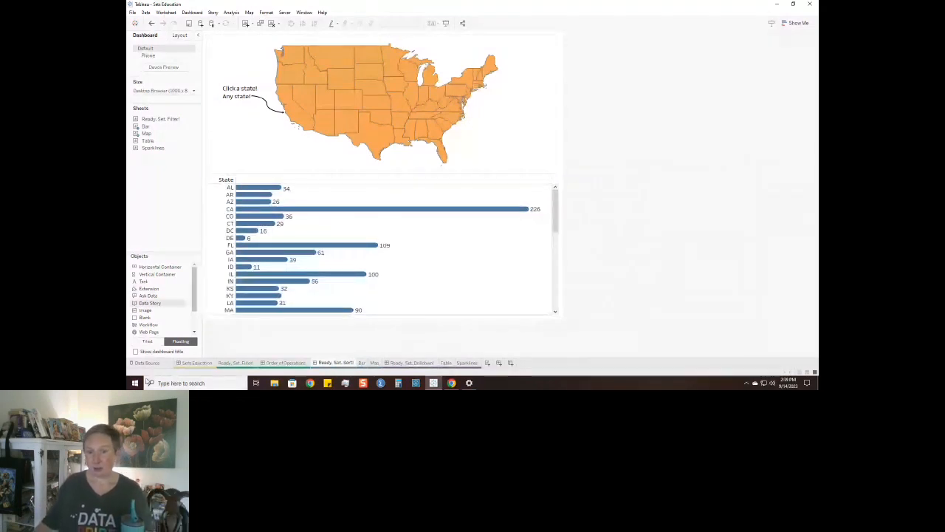
On the Bar sheet, create a set named State Set from the State field with no members selected.
{"action": "left_click", "coordinate": [363, 362]}
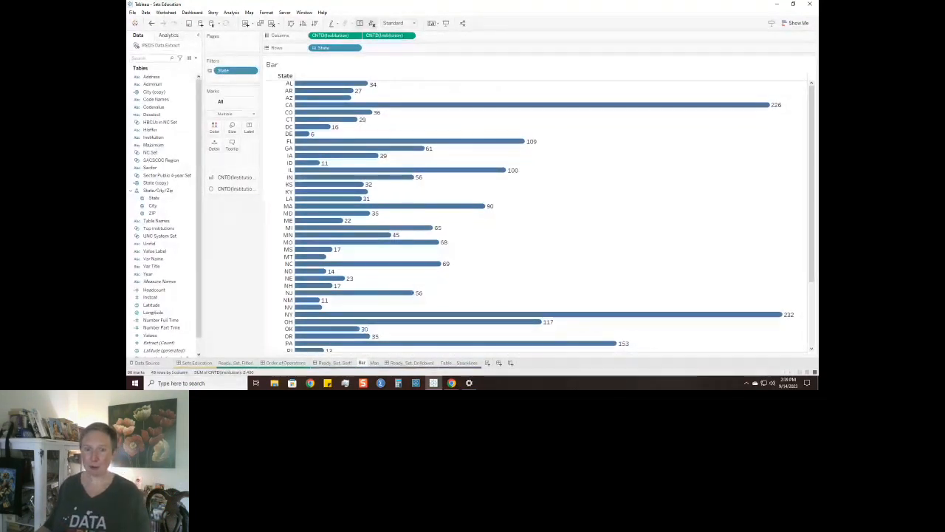
{"action": "right_click", "coordinate": [165, 199]}
{"action": "mouse_move", "coordinate": [203, 261]}
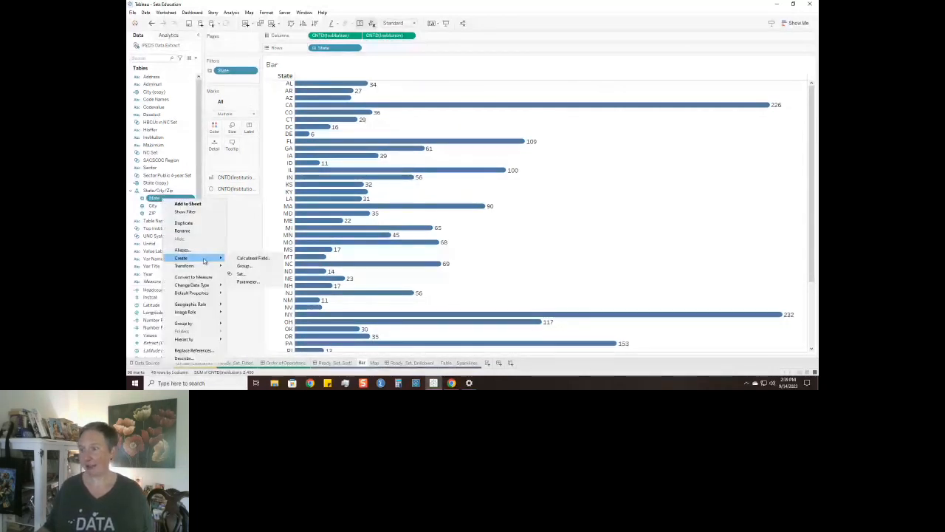
{"action": "left_click", "coordinate": [241, 273]}
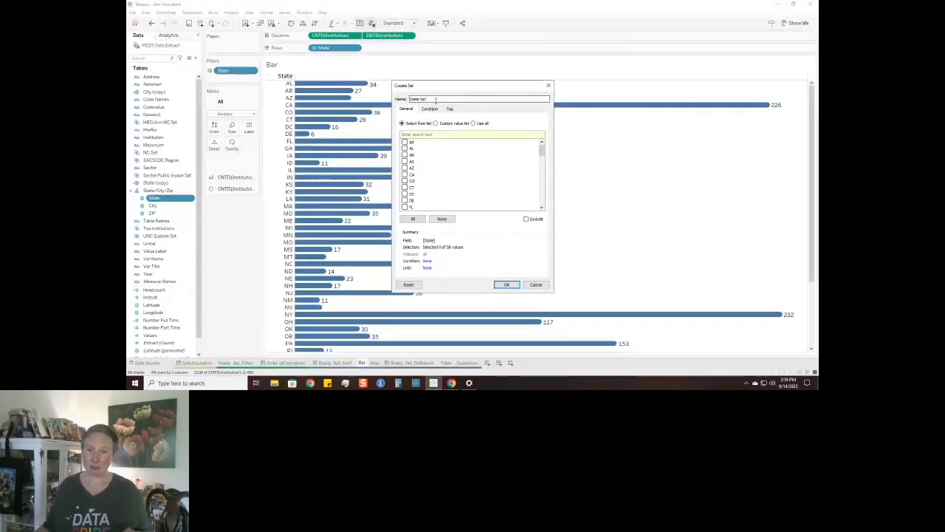
{"action": "left_click", "coordinate": [507, 285]}
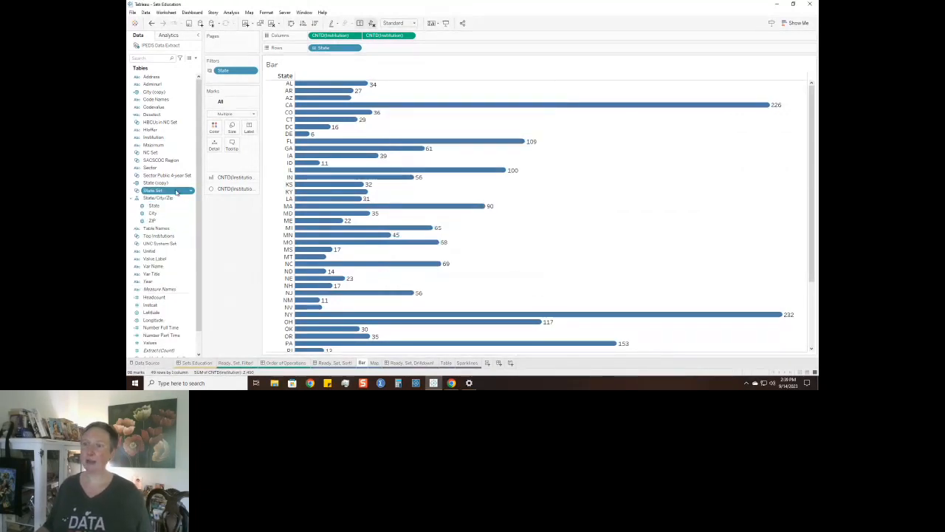
Place State Set ahead of State on the Bar sheet's rows and check the grouping across all states.
{"action": "left_click_drag", "start_coordinate": [177, 192], "coordinate": [309, 49]}
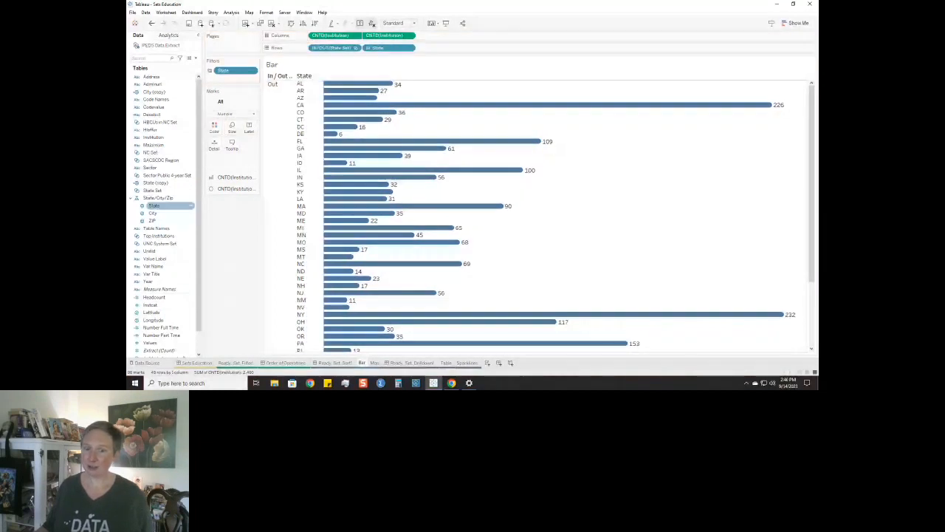
{"action": "scroll", "coordinate": [283, 145], "scroll_direction": "down", "scroll_amount": 3}
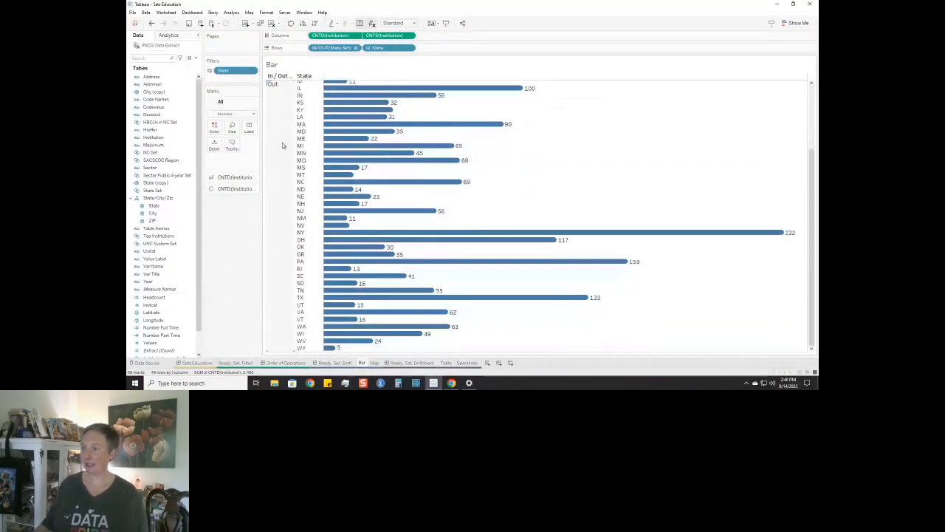
{"action": "scroll", "coordinate": [283, 148], "scroll_direction": "up", "scroll_amount": 3}
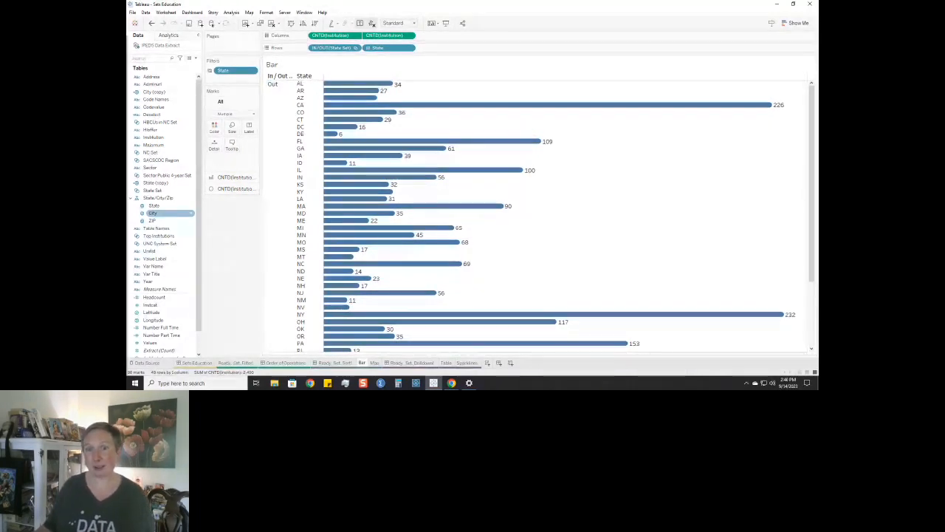
On the Map sheet, colour the states by State Set membership.
{"action": "left_click", "coordinate": [375, 363]}
{"action": "left_click", "coordinate": [175, 191]}
{"action": "left_click_drag", "start_coordinate": [170, 190], "coordinate": [214, 116]}
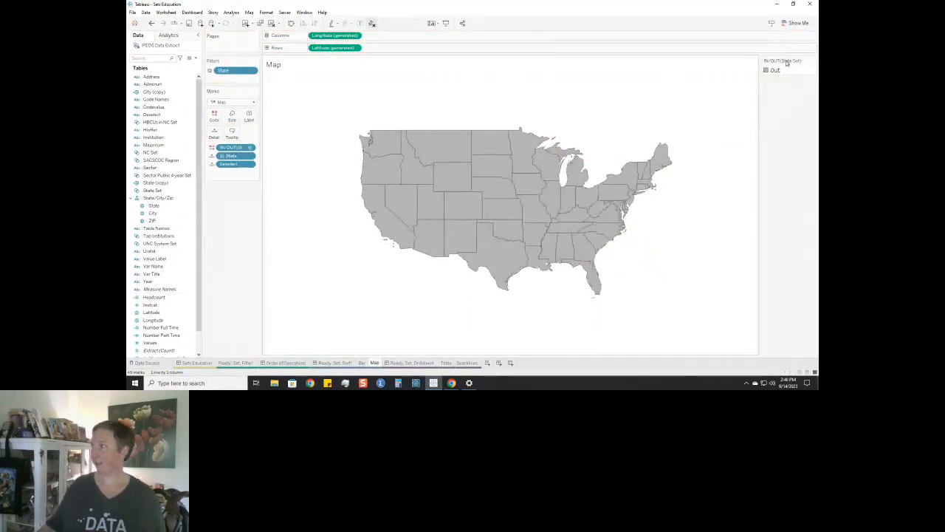
Add a Change Set Values action to the Ready, Set, Sort! dashboard with only Map as source and State Set as target.
{"action": "left_click", "coordinate": [332, 362]}
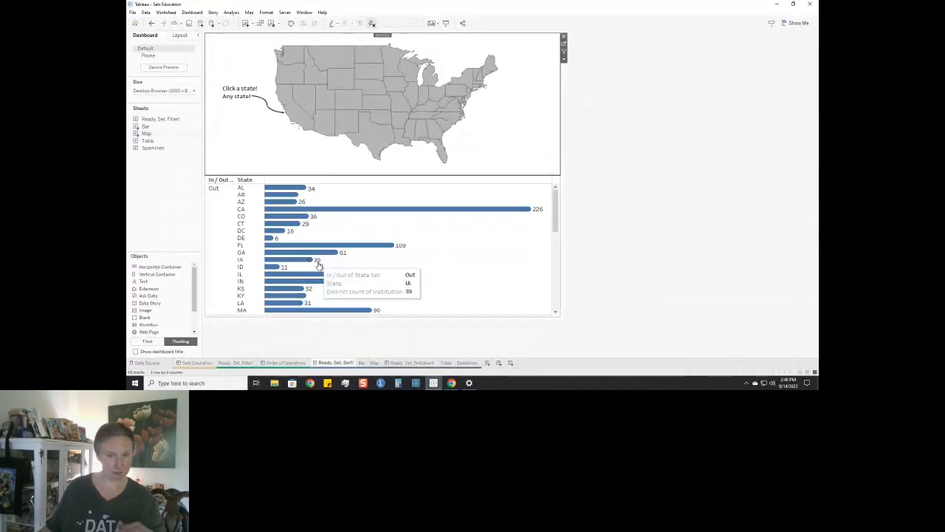
{"action": "left_click", "coordinate": [192, 12]}
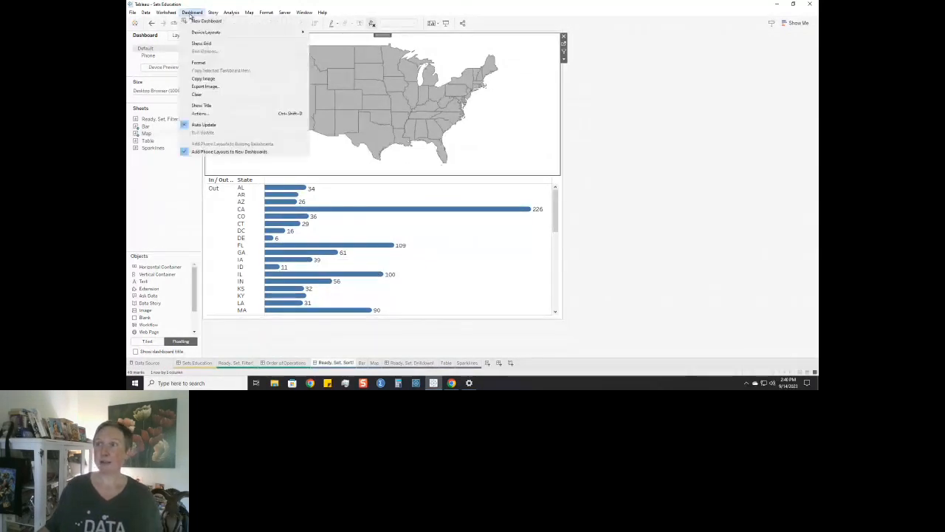
{"action": "left_click", "coordinate": [199, 114]}
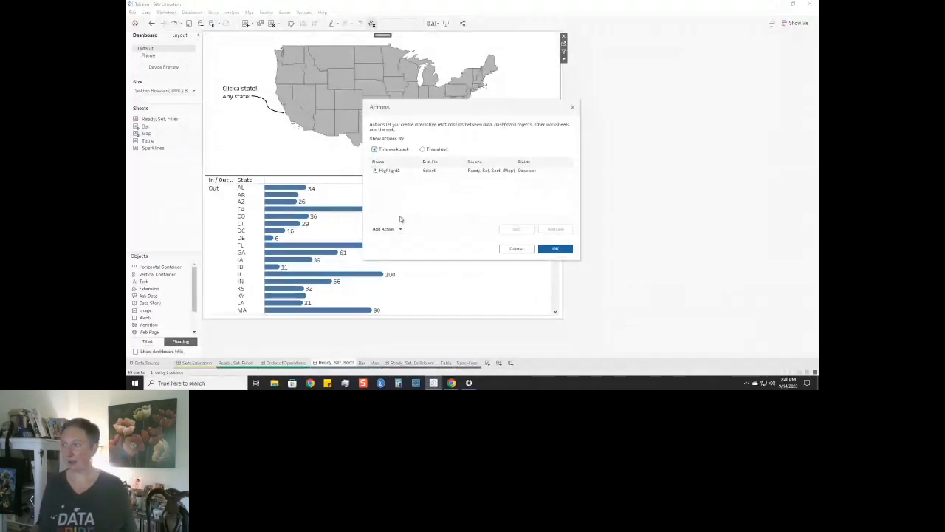
{"action": "left_click", "coordinate": [387, 228]}
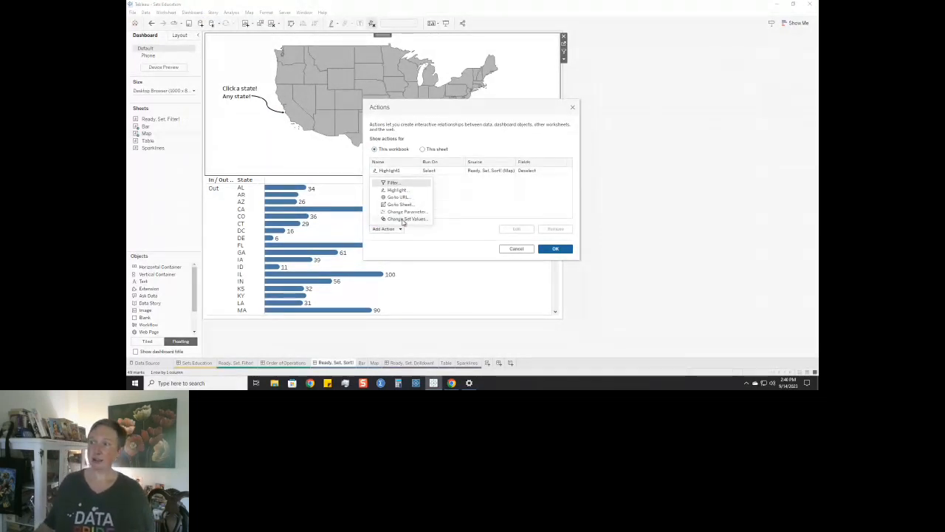
{"action": "left_click", "coordinate": [418, 219]}
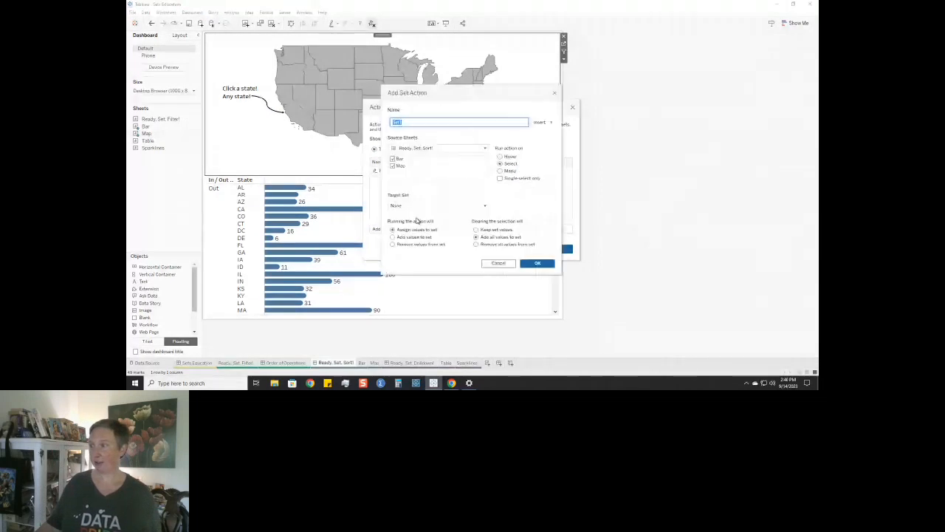
{"action": "left_click", "coordinate": [392, 166]}
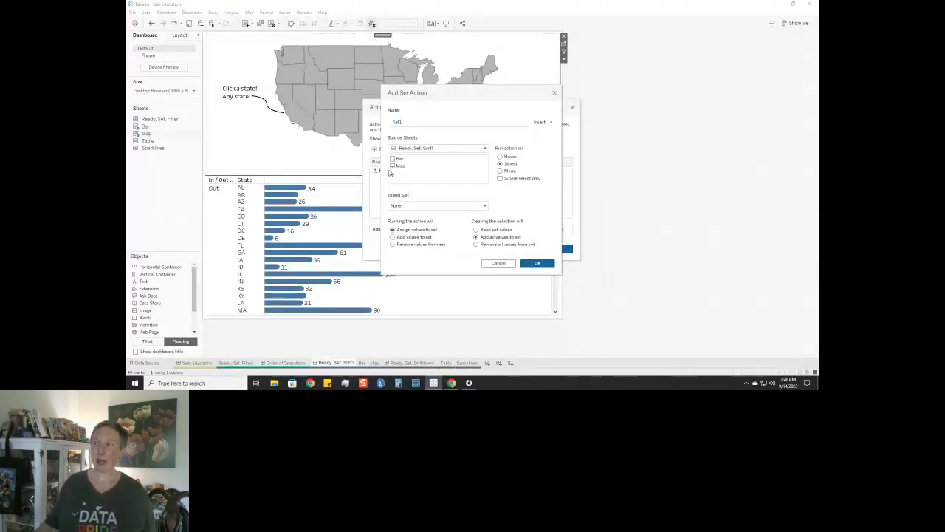
{"action": "left_click", "coordinate": [400, 206]}
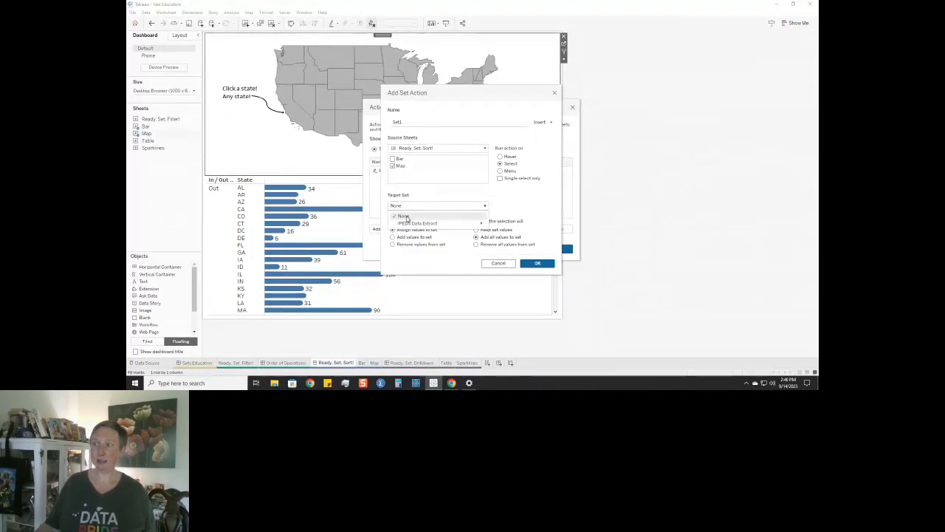
{"action": "mouse_move", "coordinate": [411, 225]}
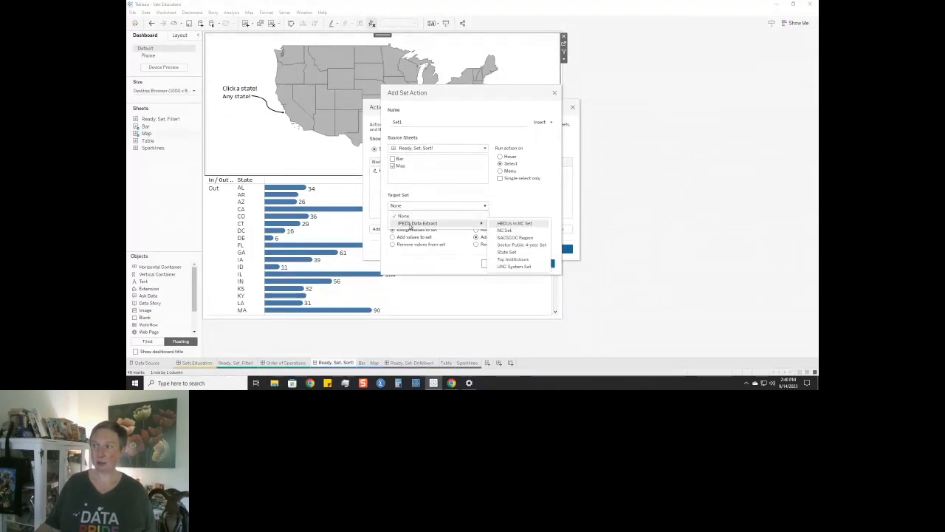
{"action": "left_click", "coordinate": [523, 252]}
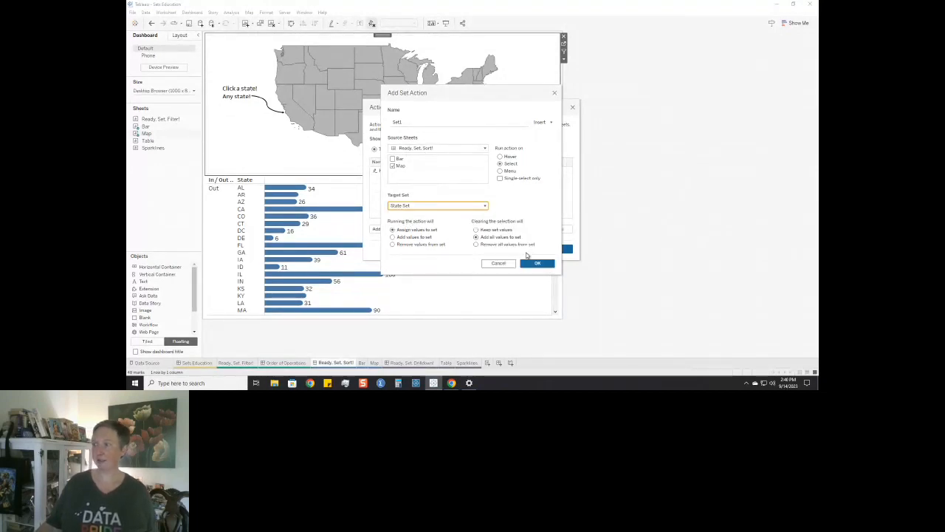
Make the action add values to the set when run and remove all values when the selection is cleared.
{"action": "left_click", "coordinate": [393, 237]}
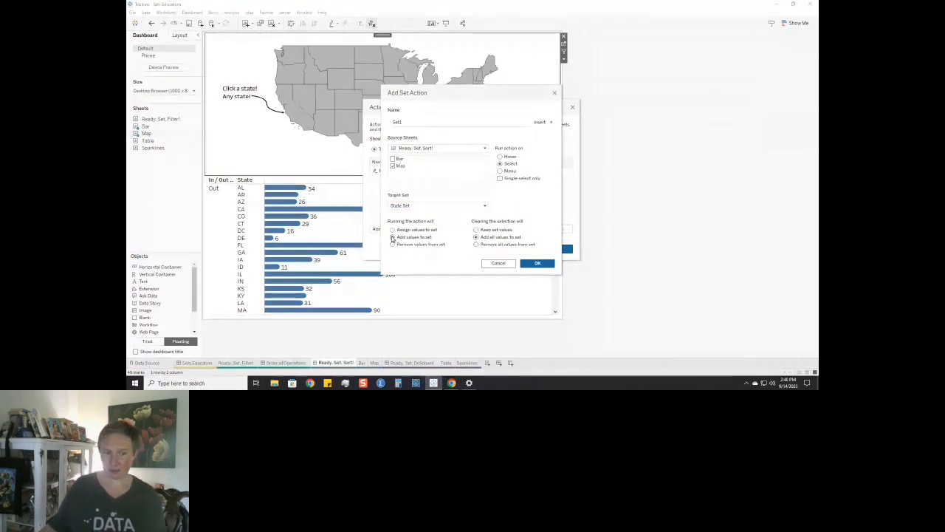
{"action": "left_click", "coordinate": [392, 237]}
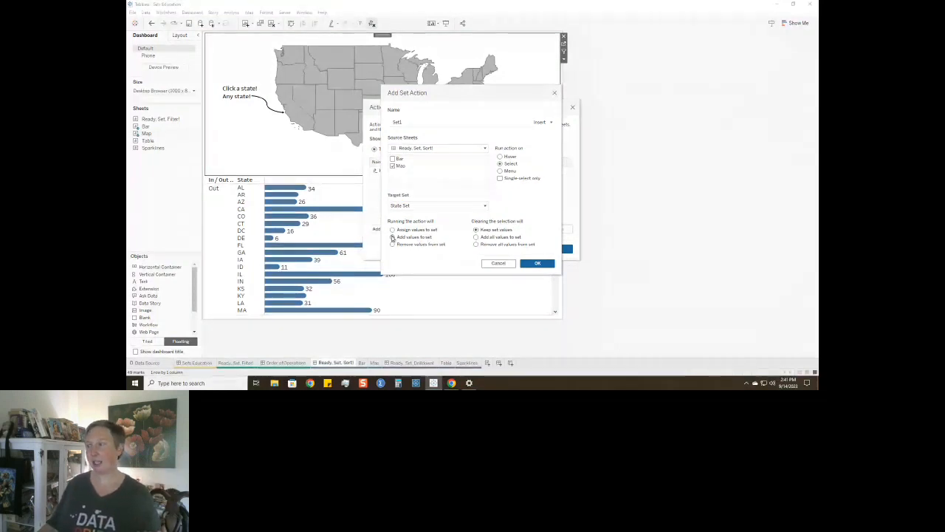
{"action": "left_click", "coordinate": [392, 237]}
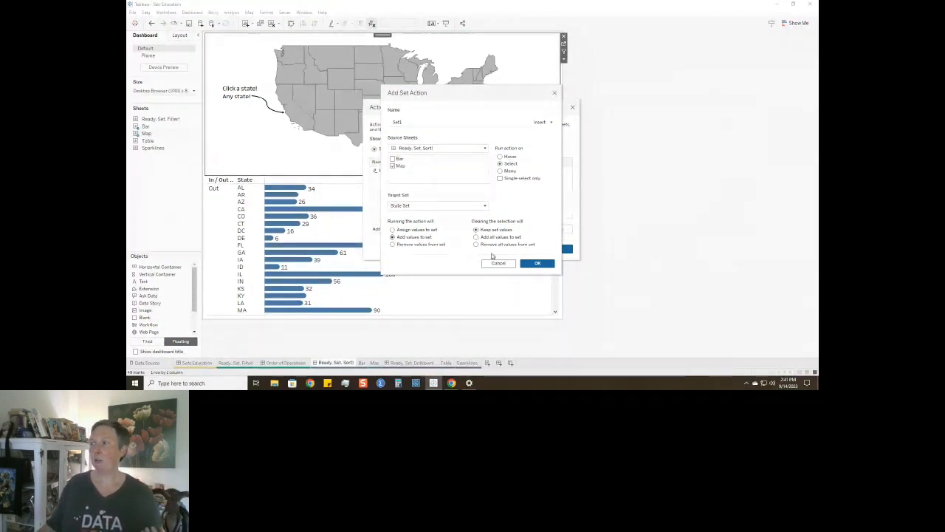
{"action": "left_click", "coordinate": [476, 244]}
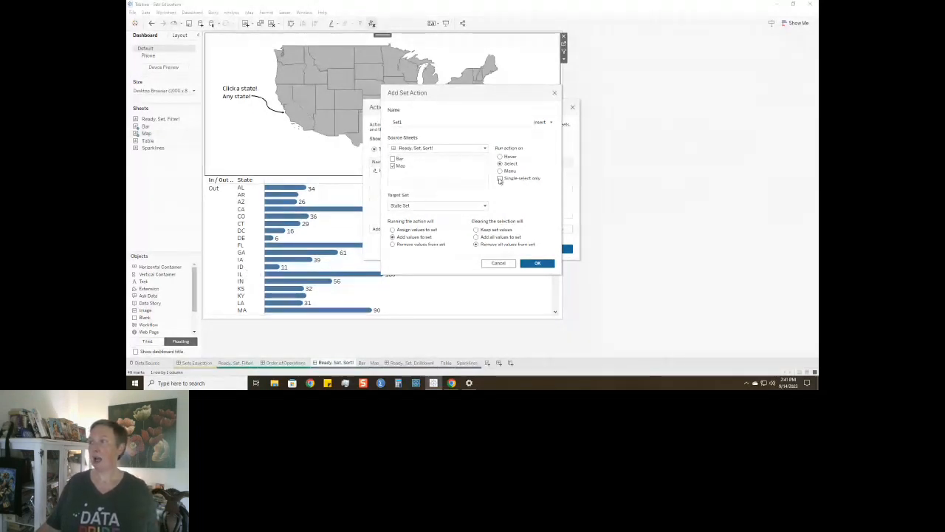
Name the set action Map to Sort, save it, and test it by selecting Texas on the dashboard map.
{"action": "double_click", "coordinate": [392, 122]}
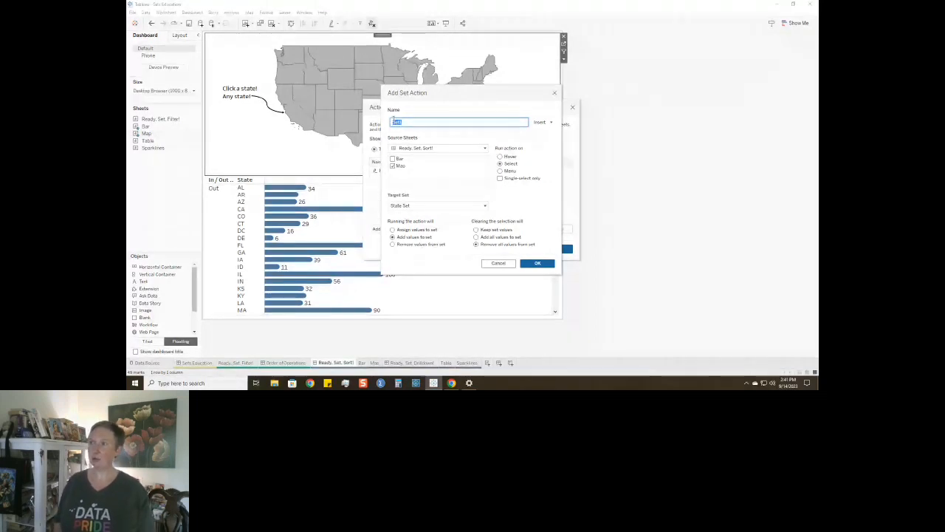
{"action": "type", "text": "Map to Sort"}
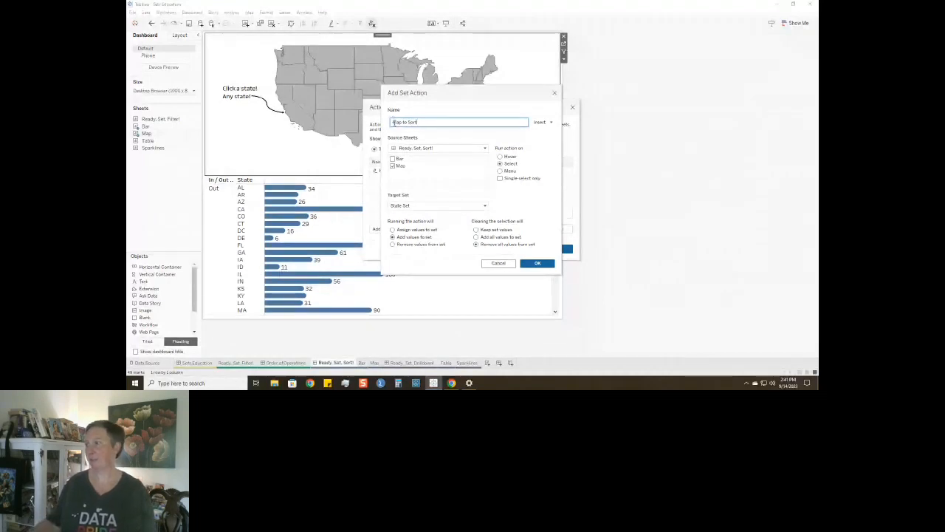
{"action": "left_click", "coordinate": [537, 264]}
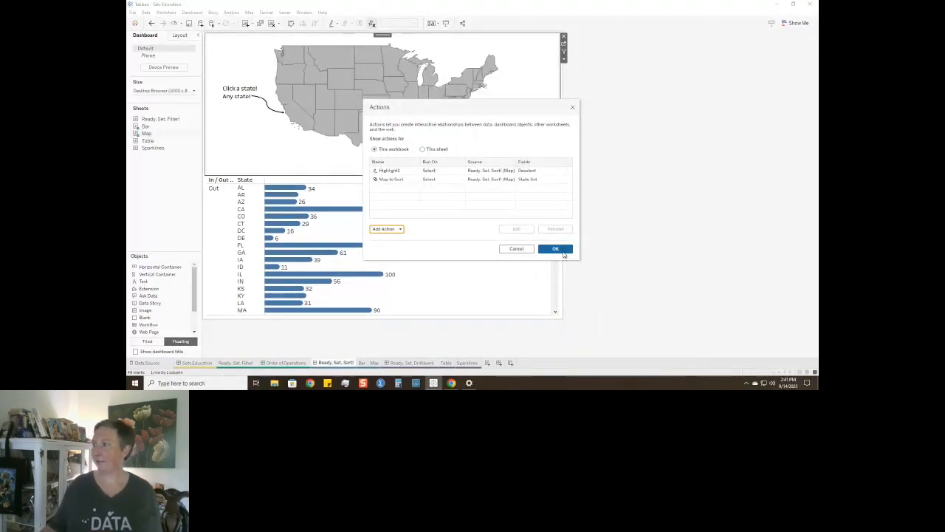
{"action": "left_click", "coordinate": [561, 250]}
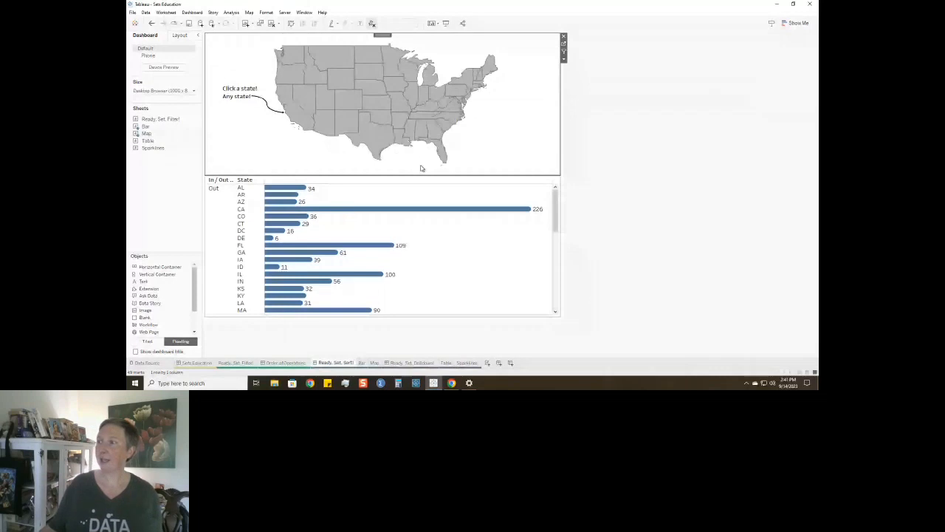
{"action": "left_click", "coordinate": [384, 141]}
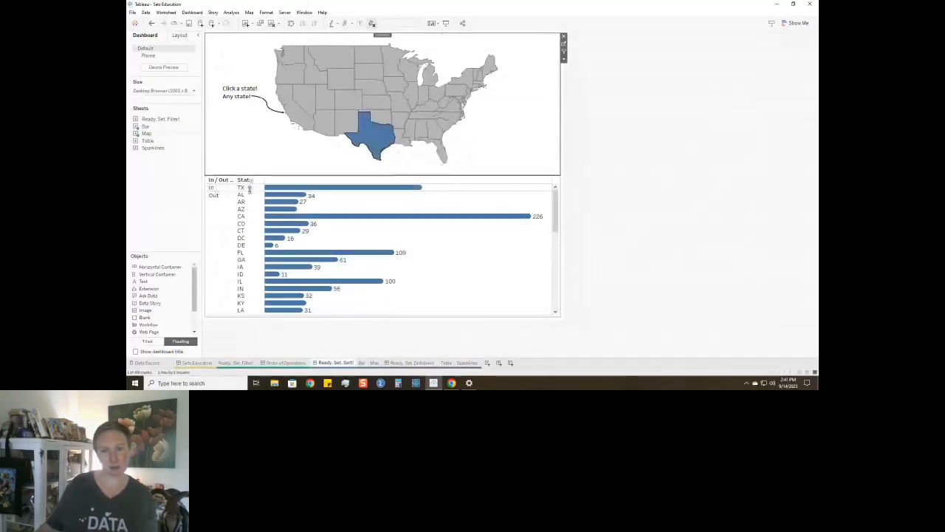
Test the set action by adding New Mexico, California, Nevada and Utah on the dashboard map, and clear the selection.
{"action": "left_click", "coordinate": [351, 130]}
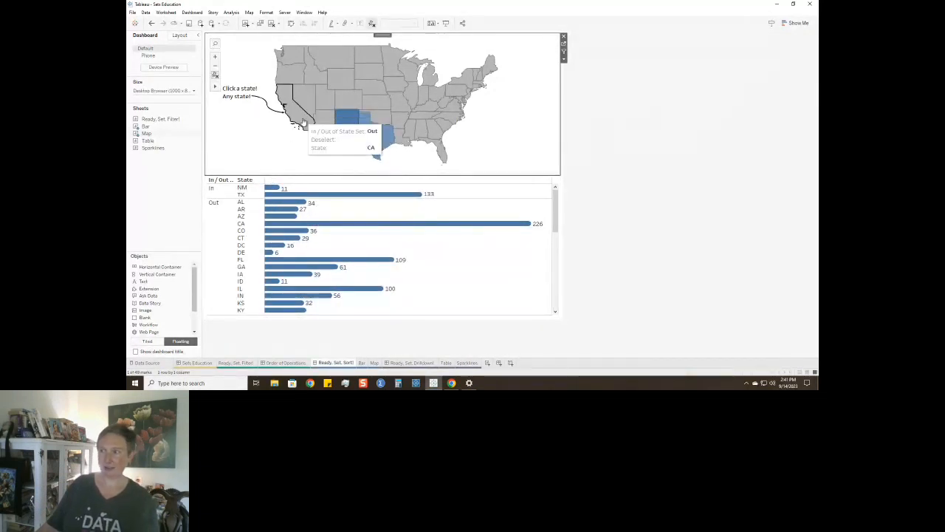
{"action": "left_click", "coordinate": [299, 120]}
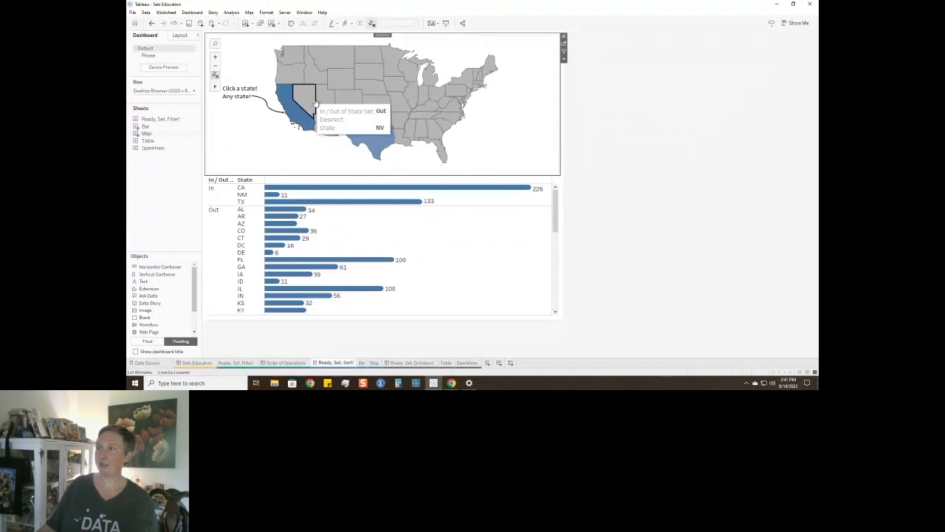
{"action": "left_click", "coordinate": [311, 103]}
{"action": "left_click", "coordinate": [324, 96]}
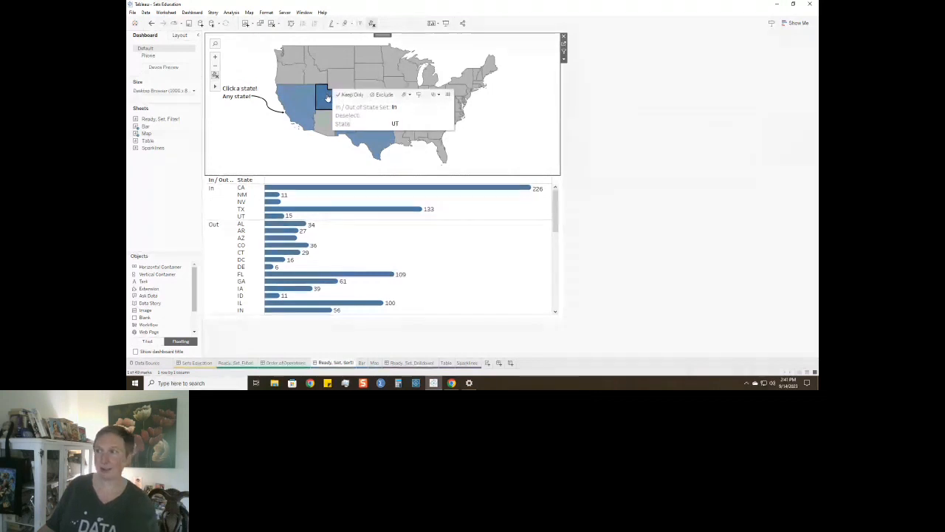
{"action": "left_click", "coordinate": [327, 98]}
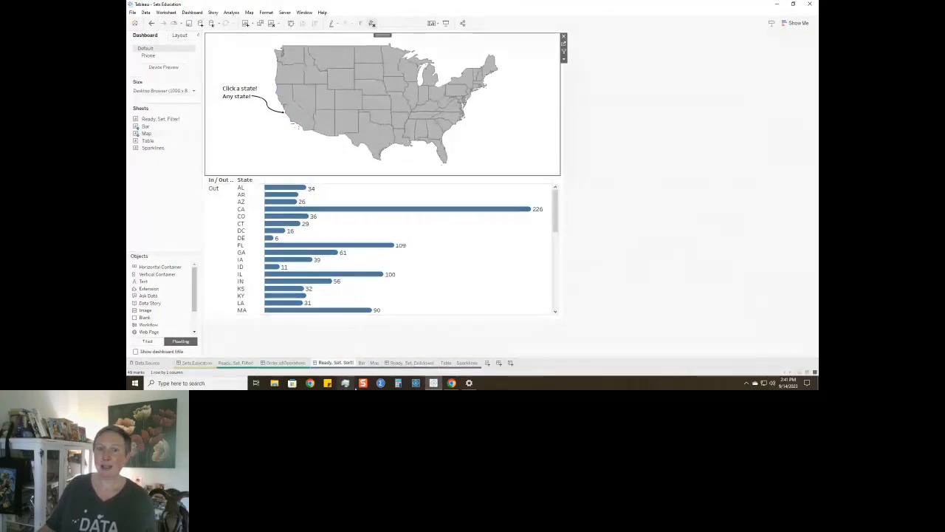
On the Bar sheet, hide the header of the State Set In/Out field in the rows, and return to the Ready, Set, Sort! dashboard.
{"action": "left_click", "coordinate": [362, 363]}
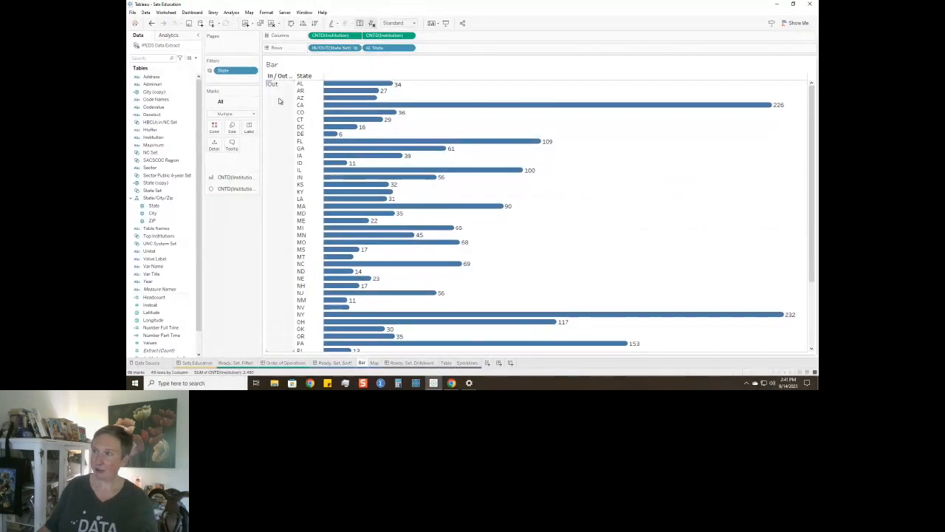
{"action": "left_click", "coordinate": [356, 48]}
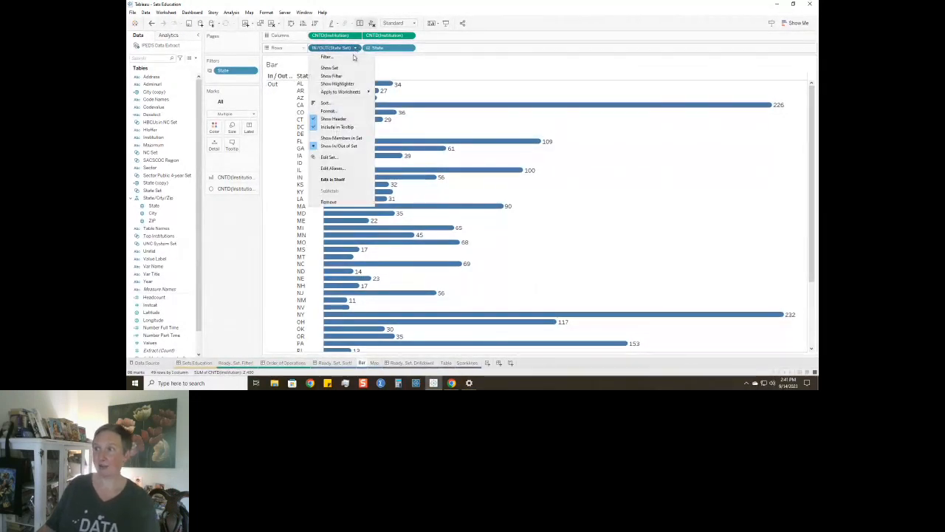
{"action": "left_click", "coordinate": [333, 119]}
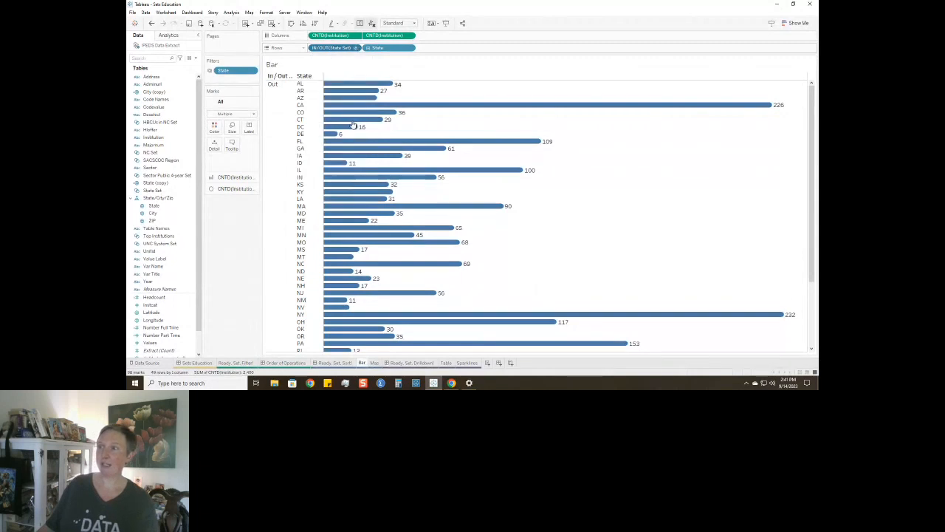
{"action": "left_click", "coordinate": [338, 364]}
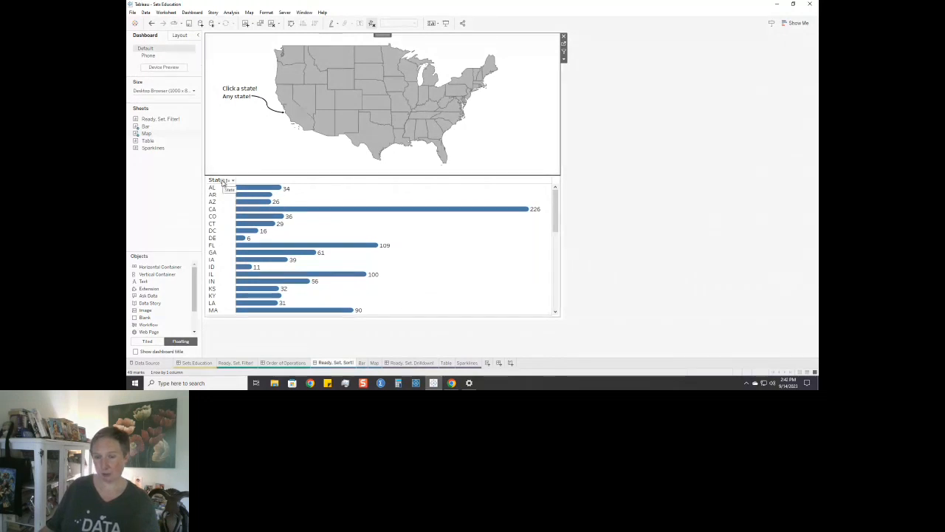
Expand the bar chart's State hierarchy to City and ZIP, look through the rows, and collapse it back to State.
{"action": "left_click", "coordinate": [223, 182]}
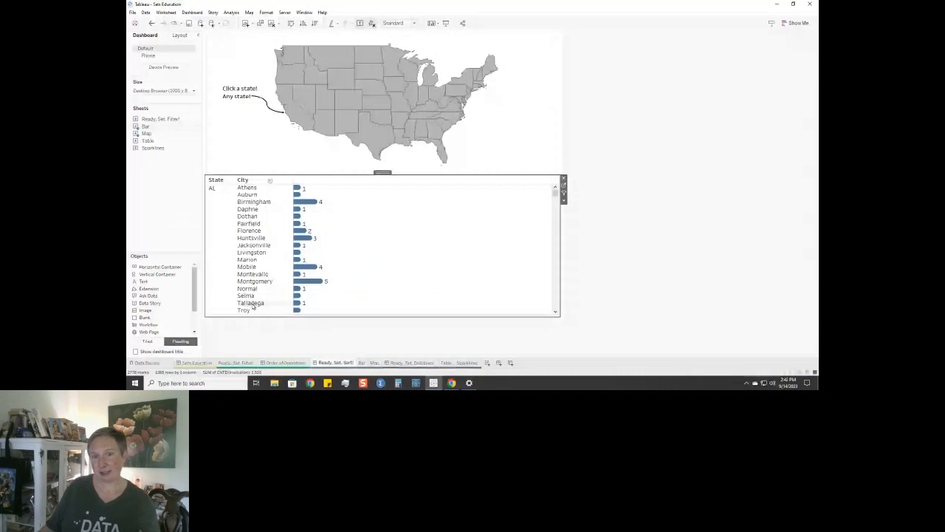
{"action": "left_click", "coordinate": [271, 182]}
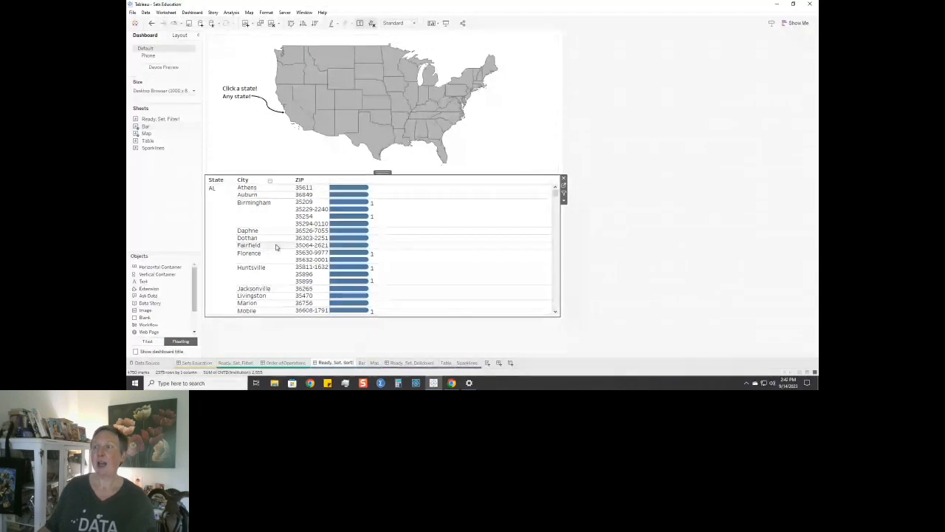
{"action": "scroll", "coordinate": [275, 247], "scroll_direction": "down", "scroll_amount": 8}
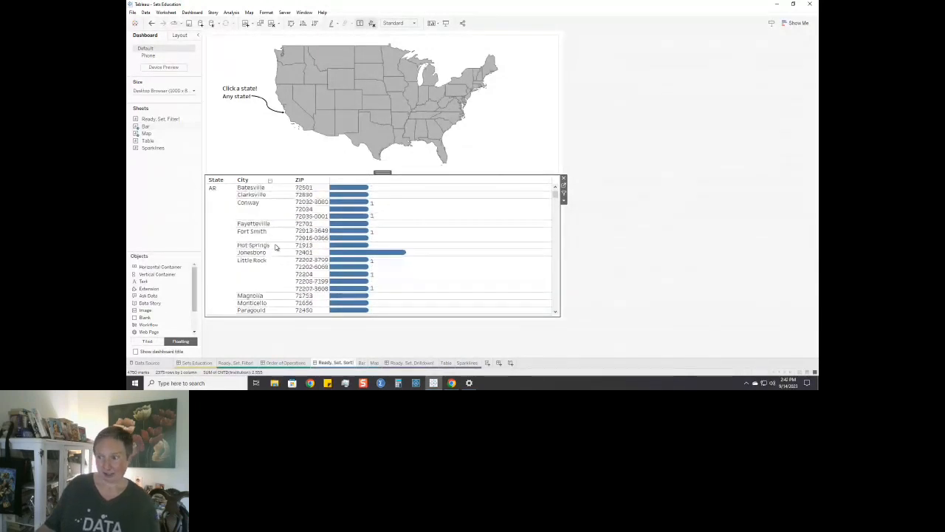
{"action": "scroll", "coordinate": [276, 247], "scroll_direction": "down", "scroll_amount": 10}
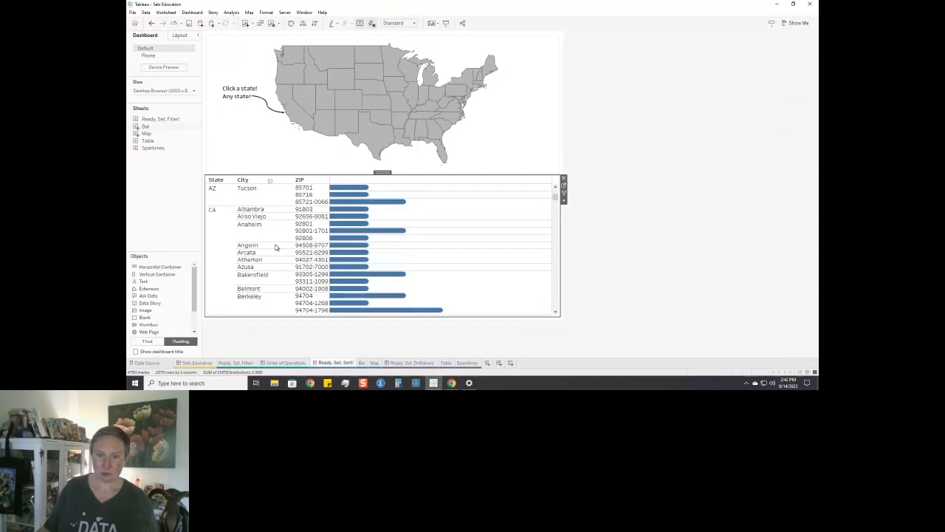
{"action": "scroll", "coordinate": [275, 247], "scroll_direction": "down", "scroll_amount": 3}
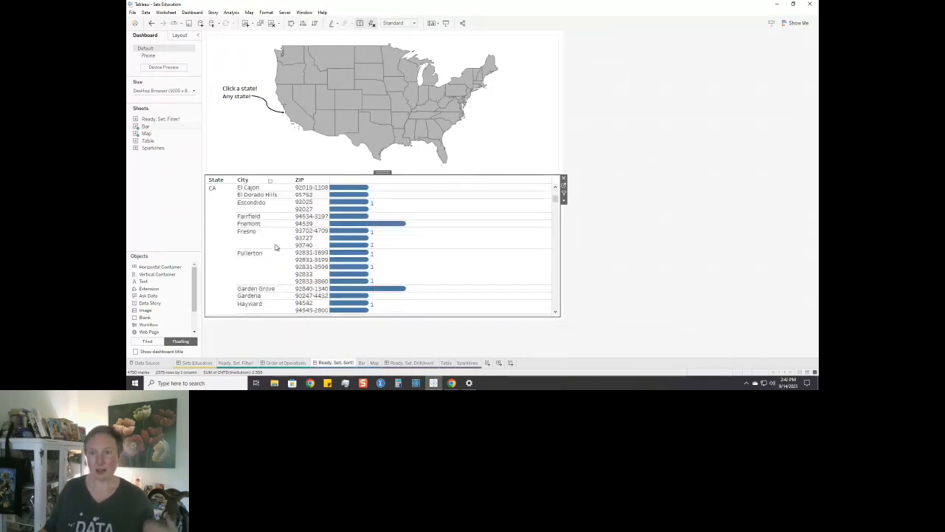
{"action": "left_click", "coordinate": [224, 181]}
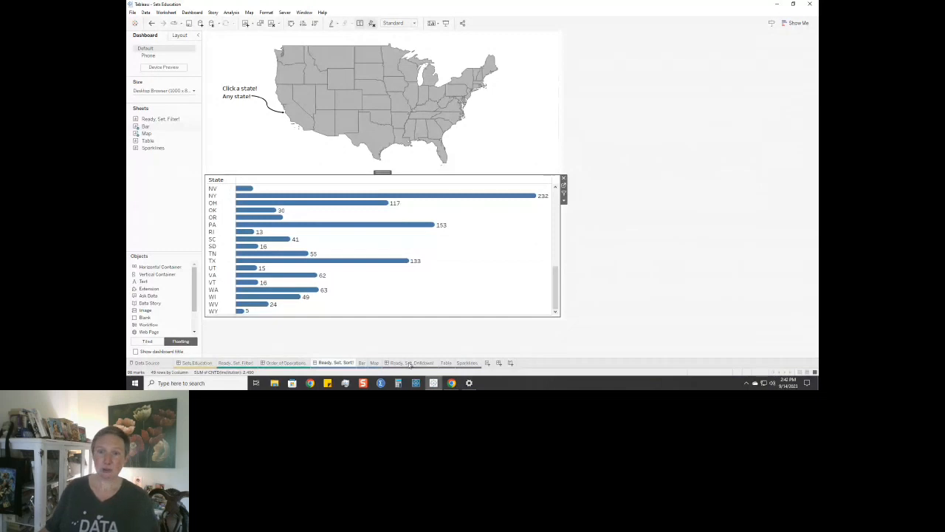
Open the Ready, Set, Drilldown! dashboard, select the NC row in the table, and clear that selection.
{"action": "mouse_move", "coordinate": [409, 364]}
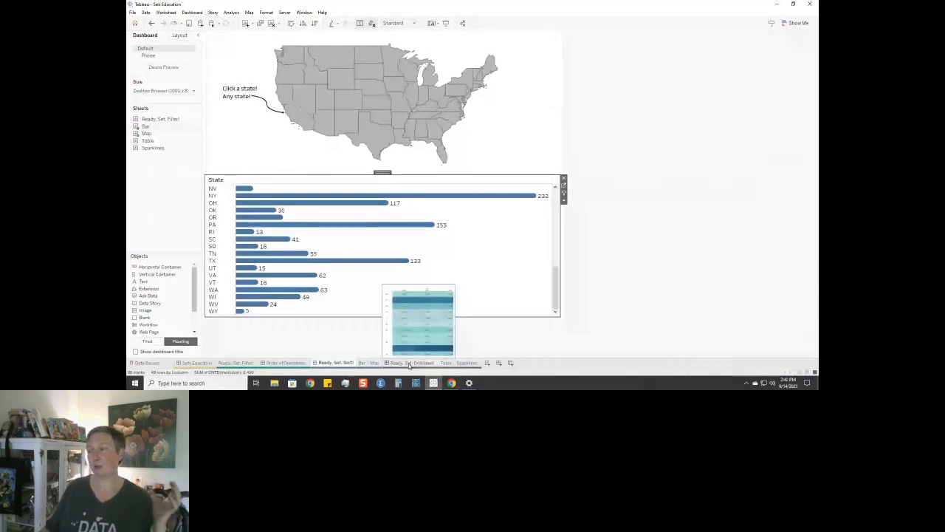
{"action": "left_click", "coordinate": [409, 365]}
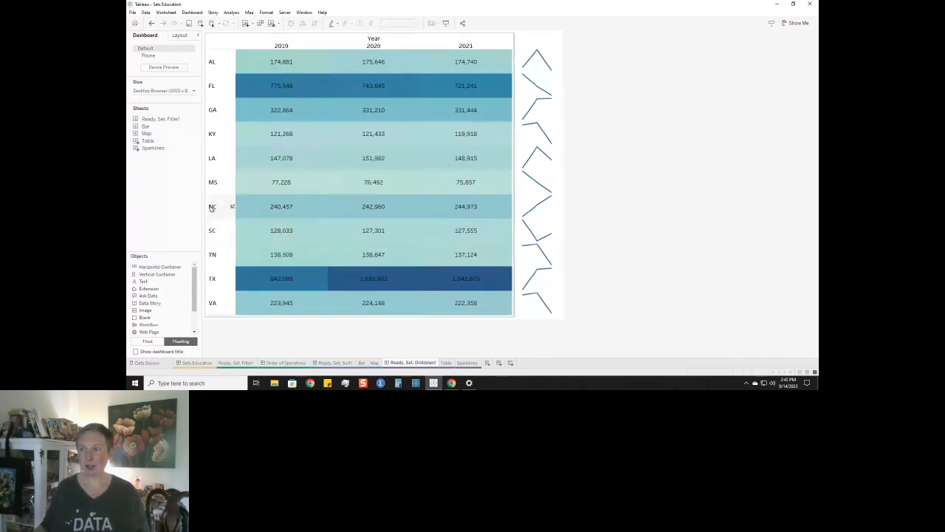
{"action": "left_click", "coordinate": [211, 215]}
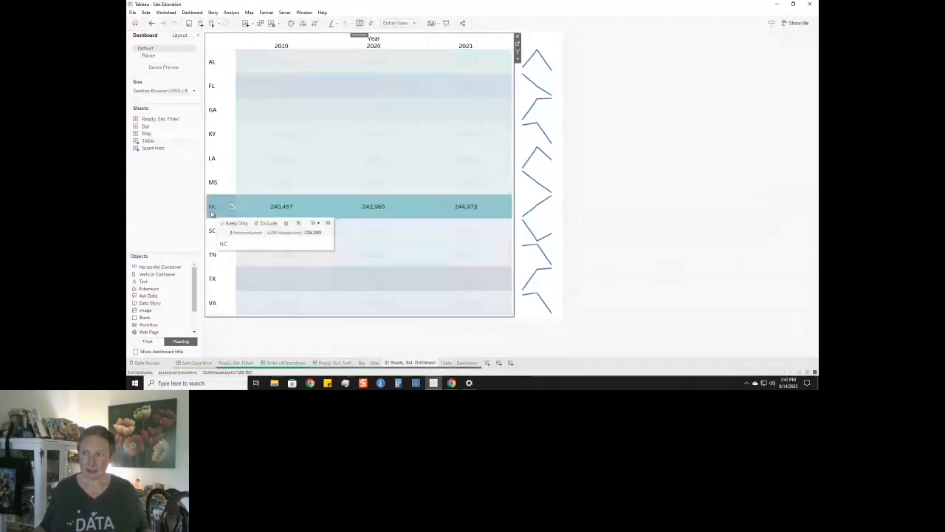
{"action": "left_click", "coordinate": [211, 213]}
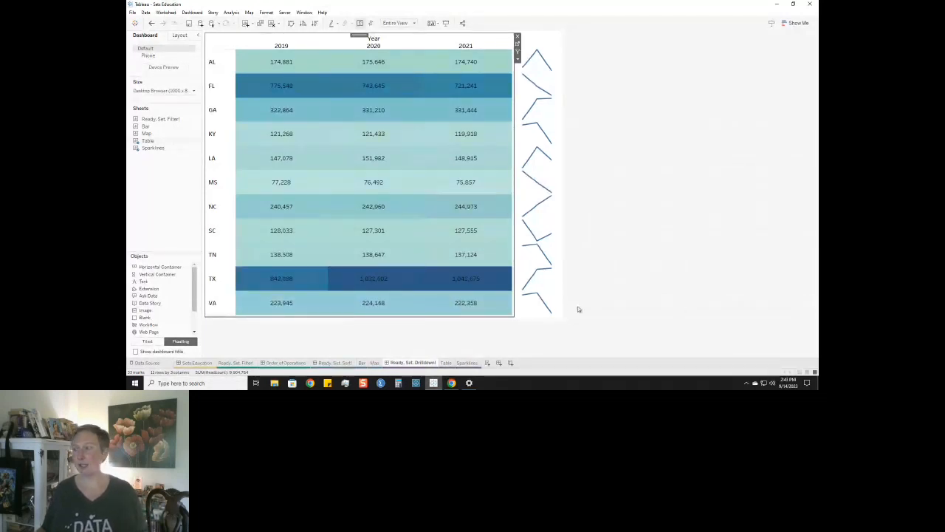
On the Table sheet, create a set from the State (copy) field and name it State Drill Down Set.
{"action": "left_click", "coordinate": [448, 363]}
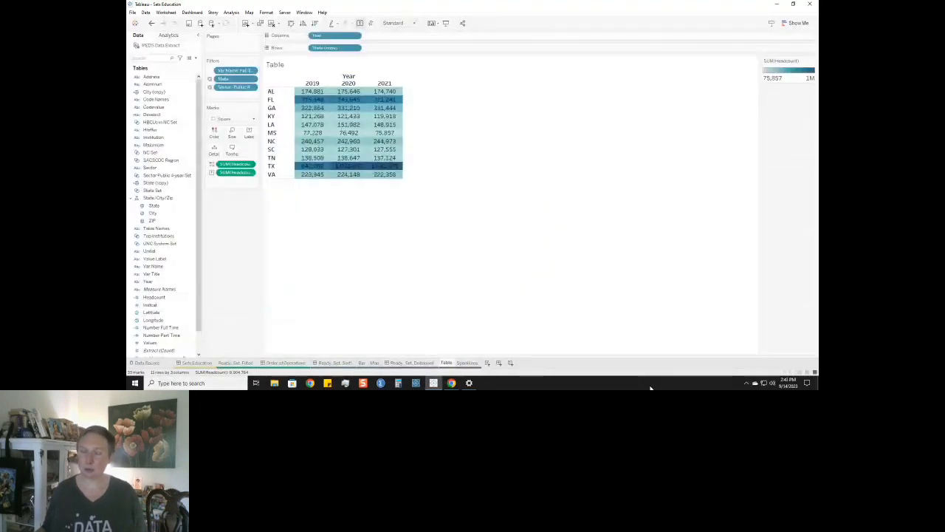
{"action": "left_click", "coordinate": [163, 335]}
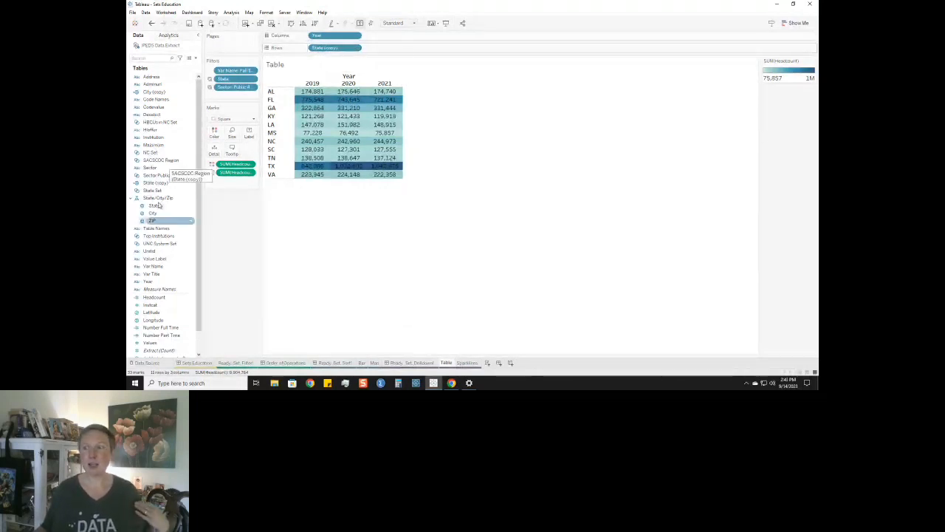
{"action": "left_click", "coordinate": [151, 220]}
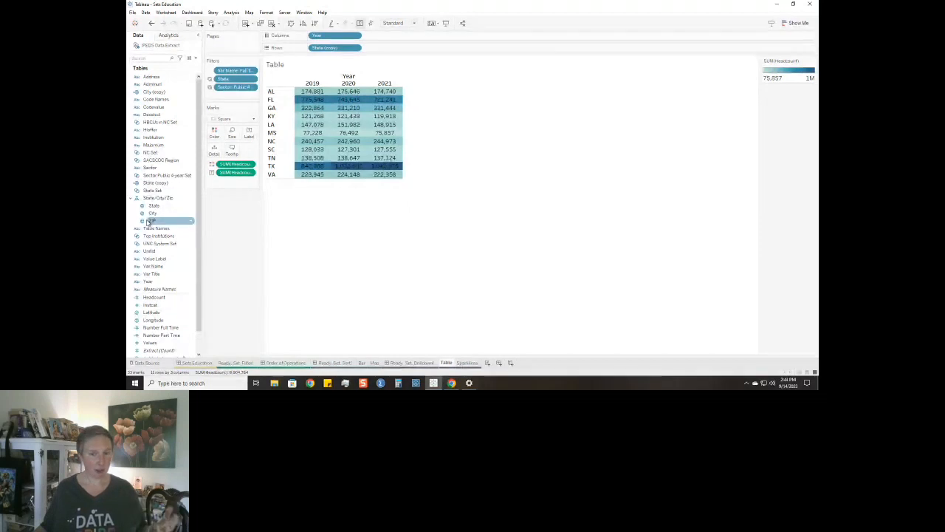
{"action": "left_click", "coordinate": [346, 249]}
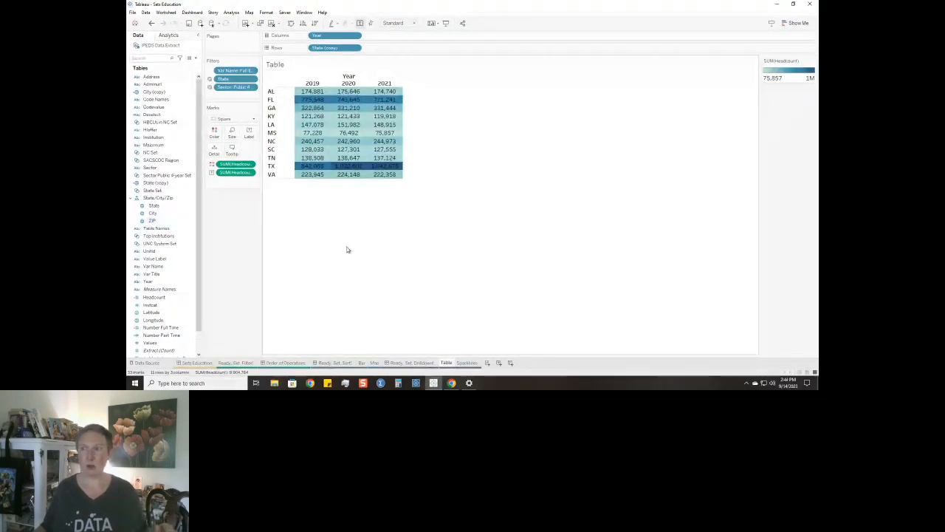
{"action": "right_click", "coordinate": [153, 183]}
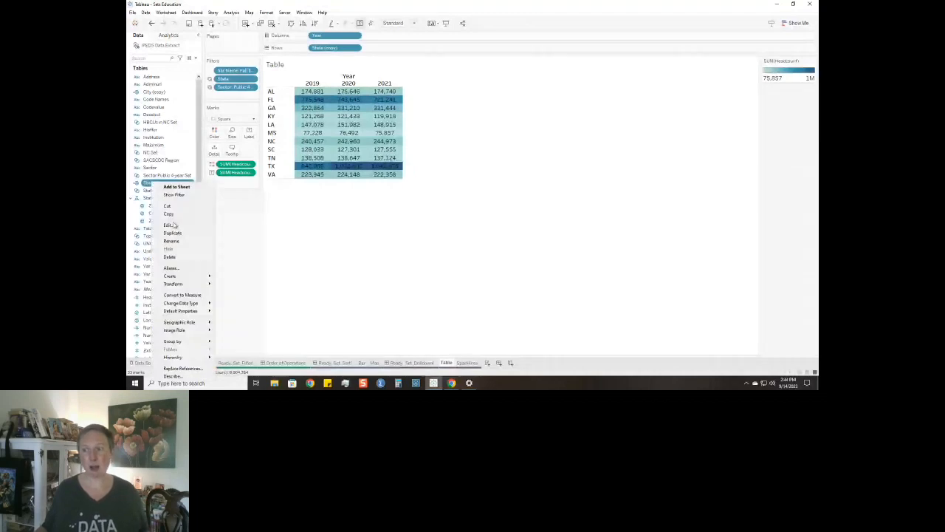
{"action": "mouse_move", "coordinate": [178, 276]}
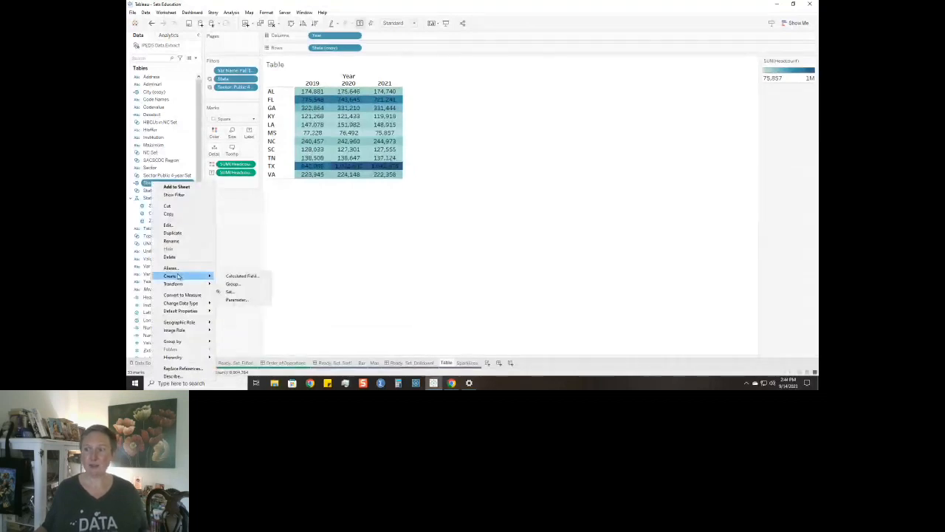
{"action": "left_click", "coordinate": [230, 292]}
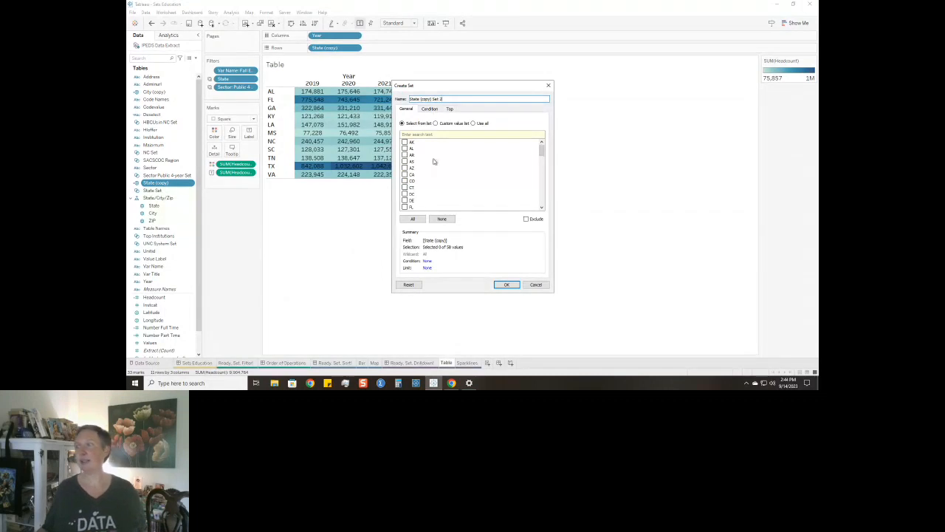
{"action": "left_click_drag", "start_coordinate": [443, 99], "coordinate": [409, 99]}
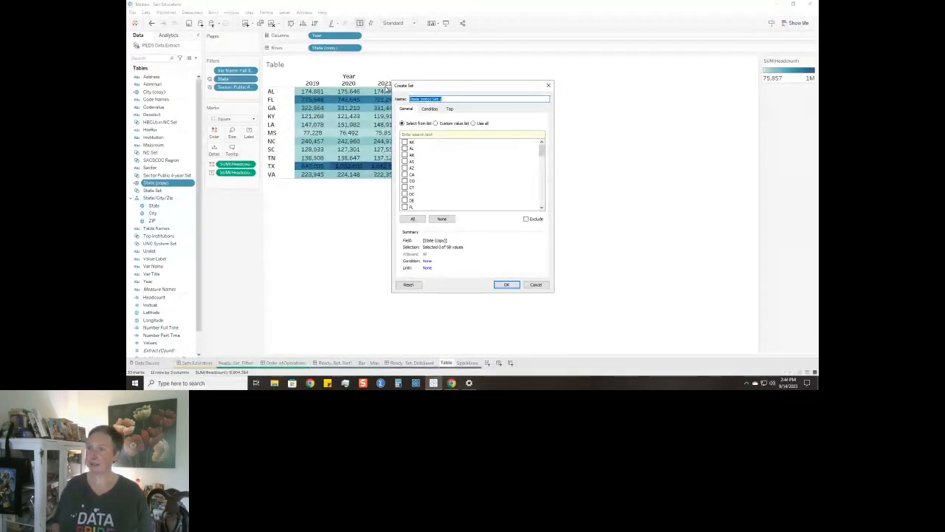
{"action": "type", "text": "Sta"}
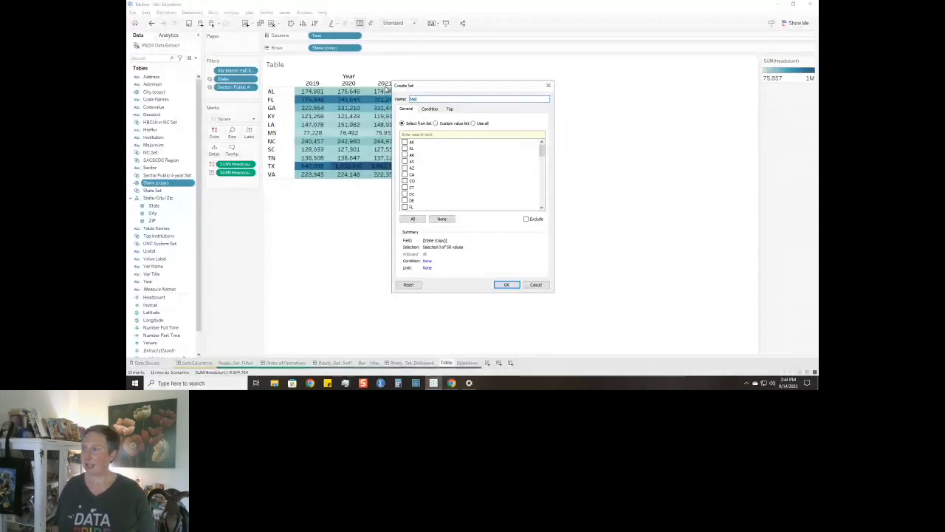
{"action": "type", "text": "te Drill Down Set"}
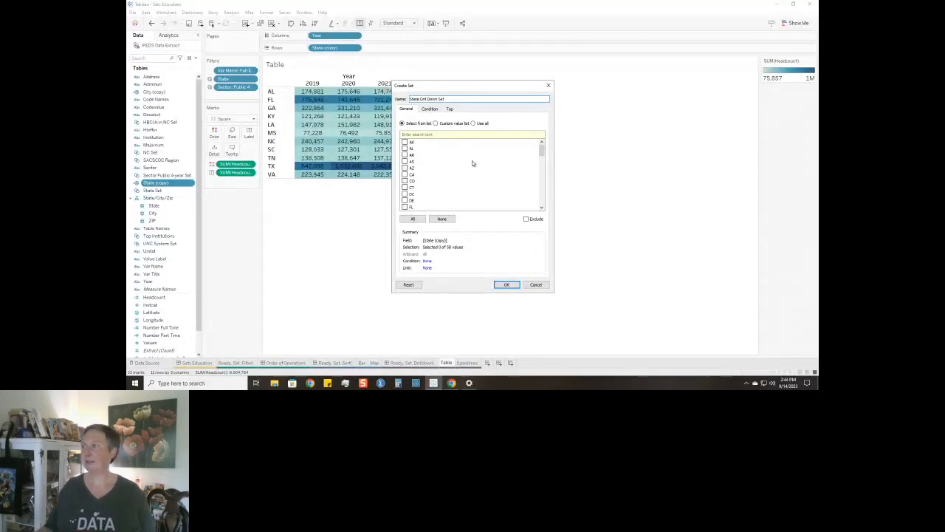
Include a single state as the member of State Drill Down Set and save the set.
{"action": "scroll", "coordinate": [473, 163], "scroll_direction": "down", "scroll_amount": 7}
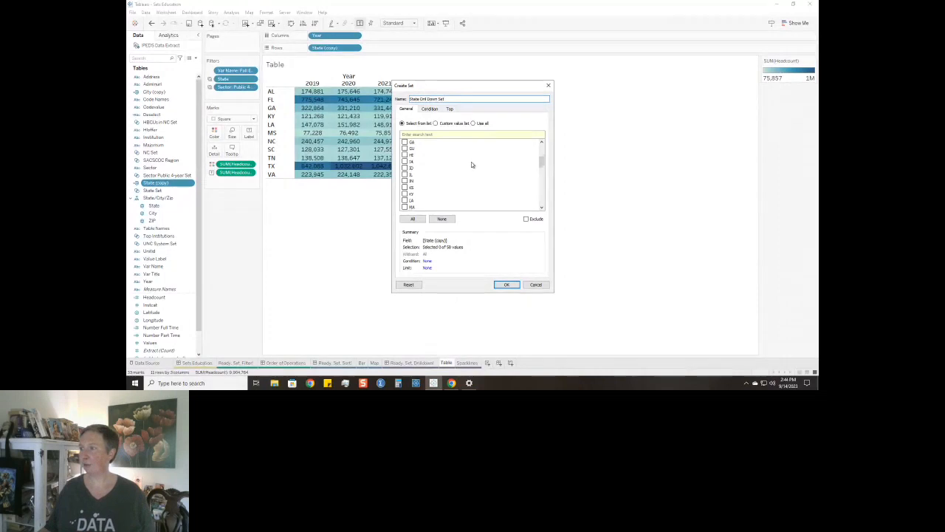
{"action": "scroll", "coordinate": [412, 195], "scroll_direction": "down", "scroll_amount": 2}
{"action": "scroll", "coordinate": [412, 200], "scroll_direction": "down", "scroll_amount": 3}
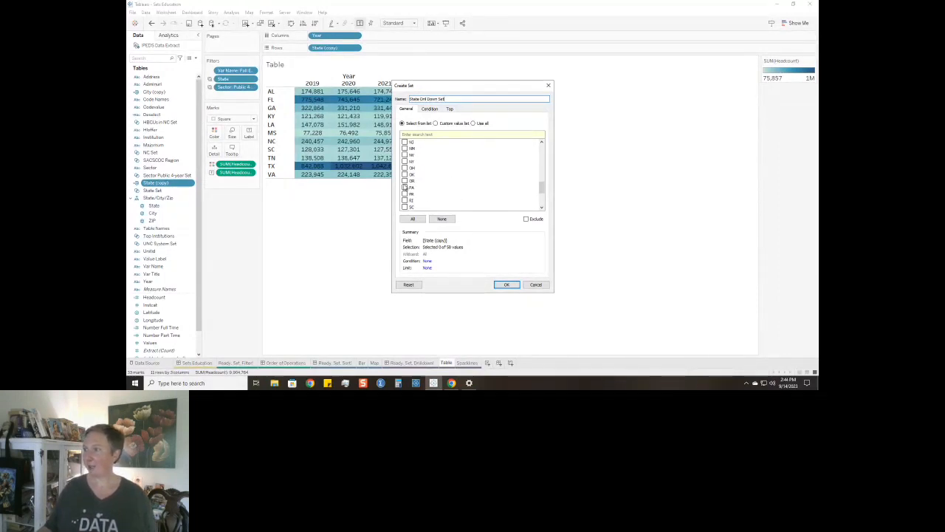
{"action": "scroll", "coordinate": [407, 155], "scroll_direction": "up", "scroll_amount": 3}
{"action": "left_click", "coordinate": [404, 154]}
{"action": "left_click", "coordinate": [506, 285]}
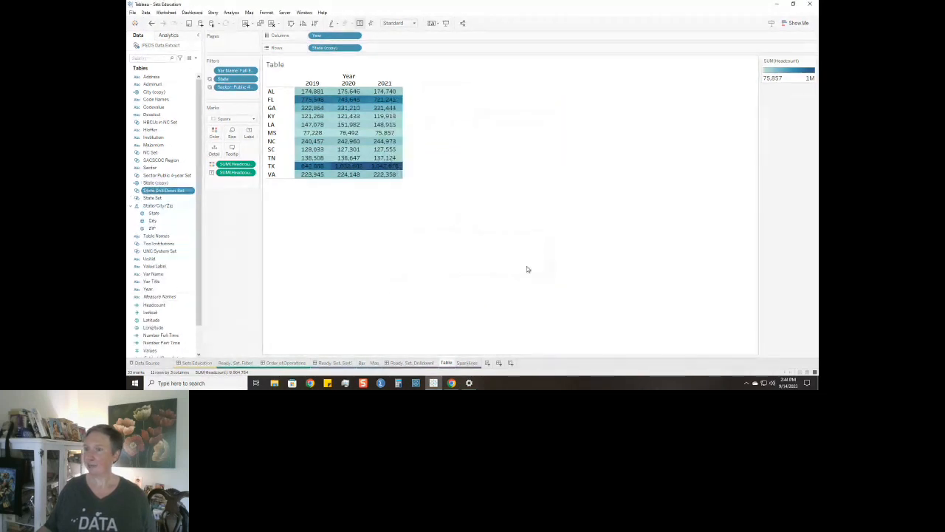
Create a calculated field from State Drill Down Set and name it City Drill Down.
{"action": "right_click", "coordinate": [154, 193]}
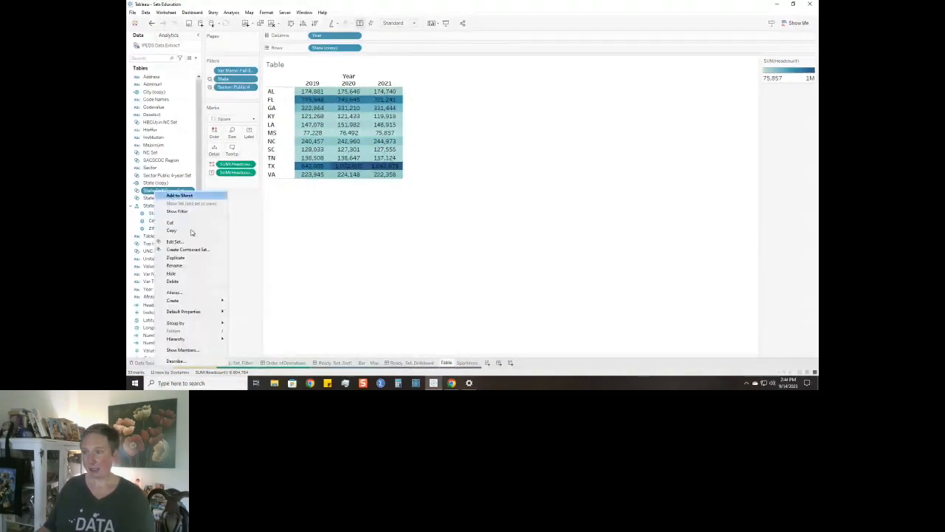
{"action": "mouse_move", "coordinate": [192, 300]}
{"action": "left_click", "coordinate": [253, 300]}
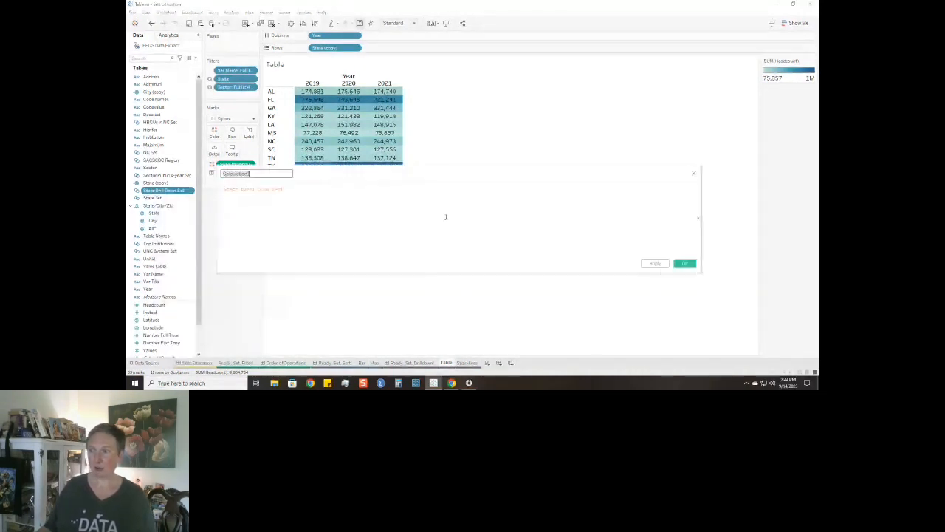
{"action": "type", "text": "+?_"}
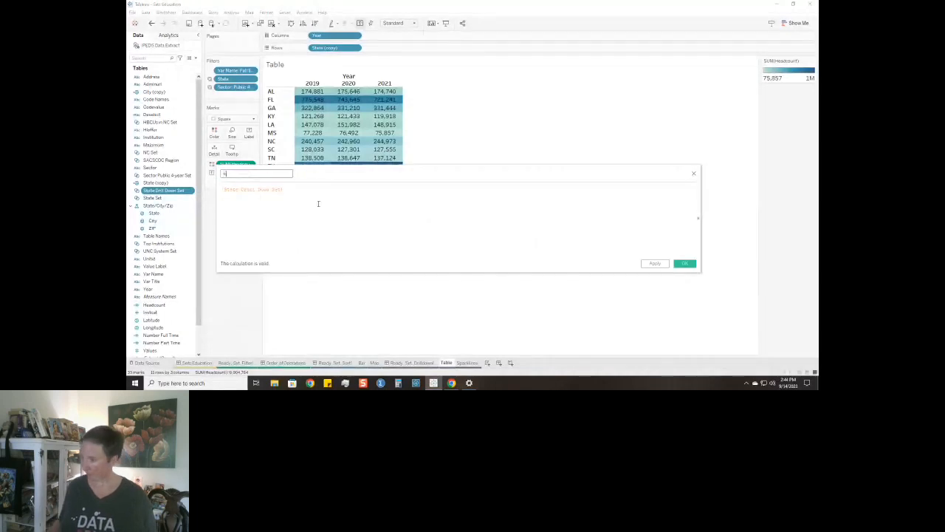
{"action": "key", "text": "BackSpace"}
{"action": "key", "text": "BackSpace"}
{"action": "key", "text": "BackSpace"}
{"action": "type", "text": "C"}
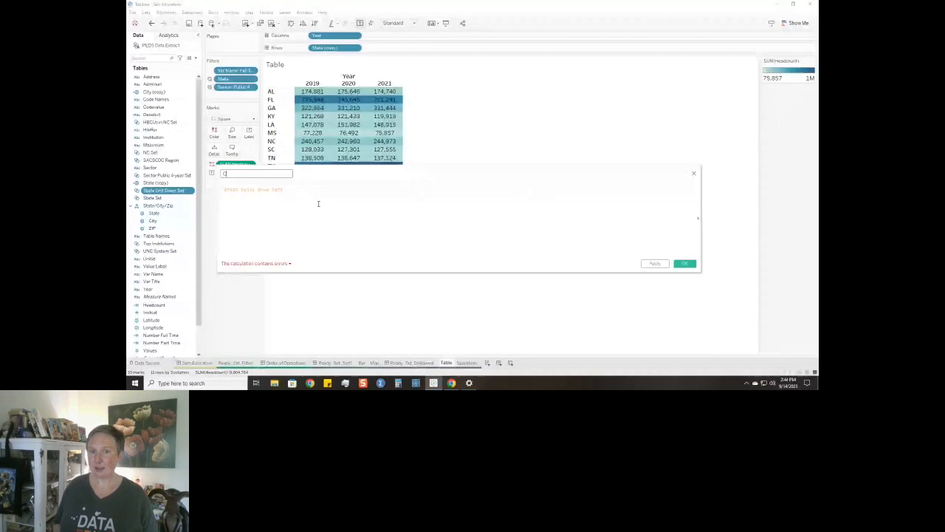
{"action": "type", "text": "ity Drill Down"}
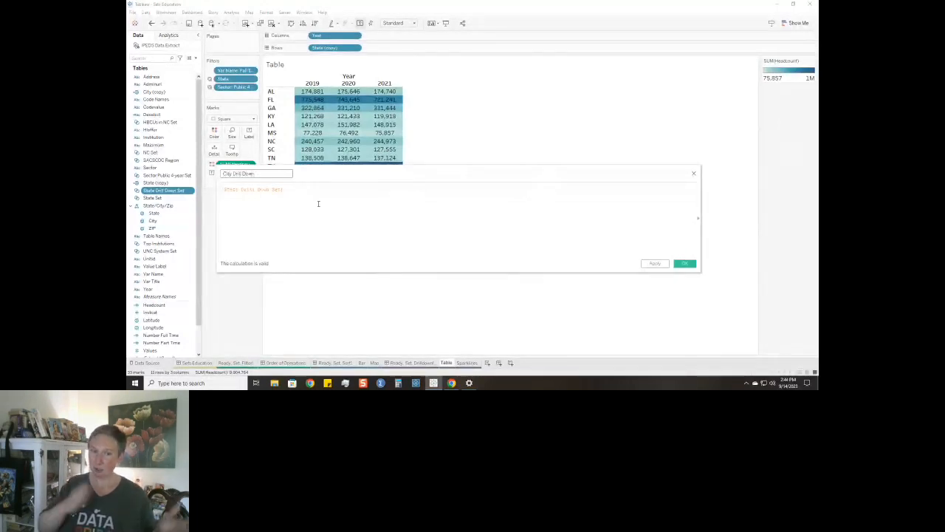
Begin the City Drill Down formula with IF [State Drill Down Set] THEN [City (copy)].
{"action": "left_click", "coordinate": [319, 203]}
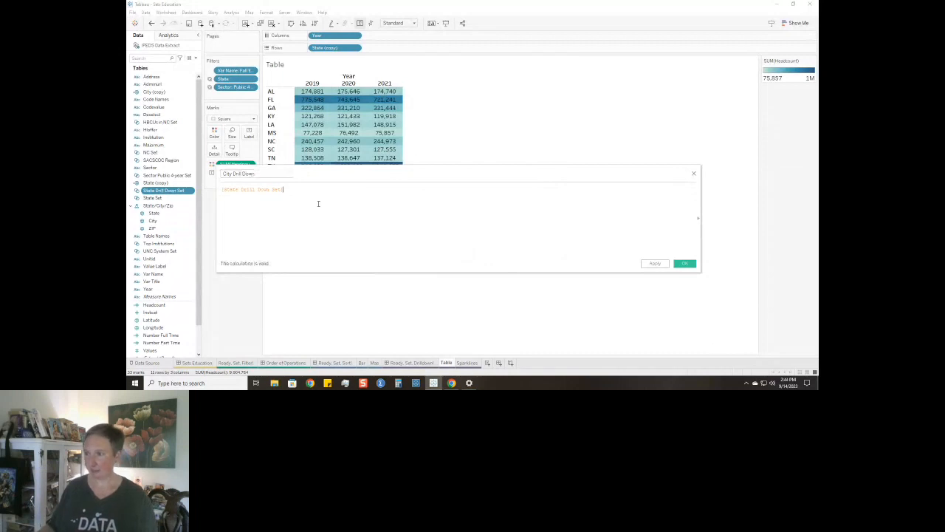
{"action": "scroll", "coordinate": [319, 203], "scroll_direction": "up", "scroll_amount": 4}
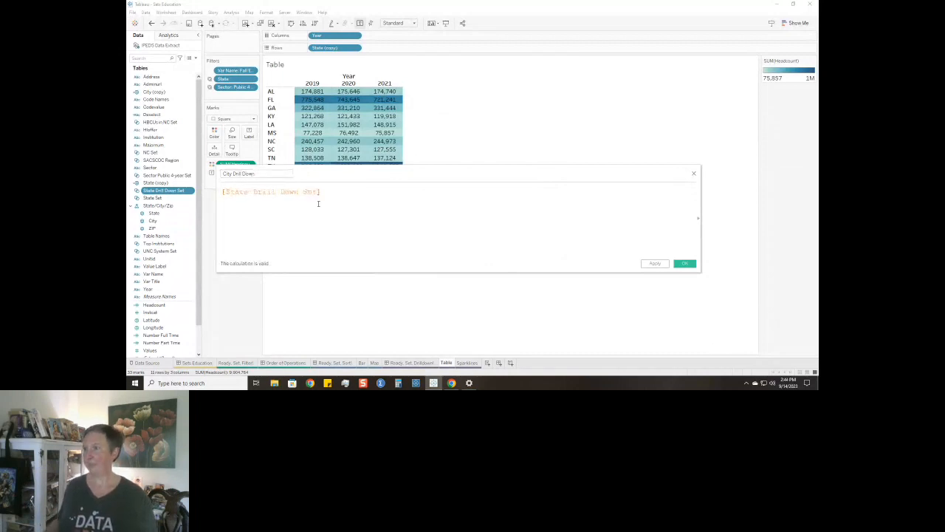
{"action": "left_click", "coordinate": [222, 192]}
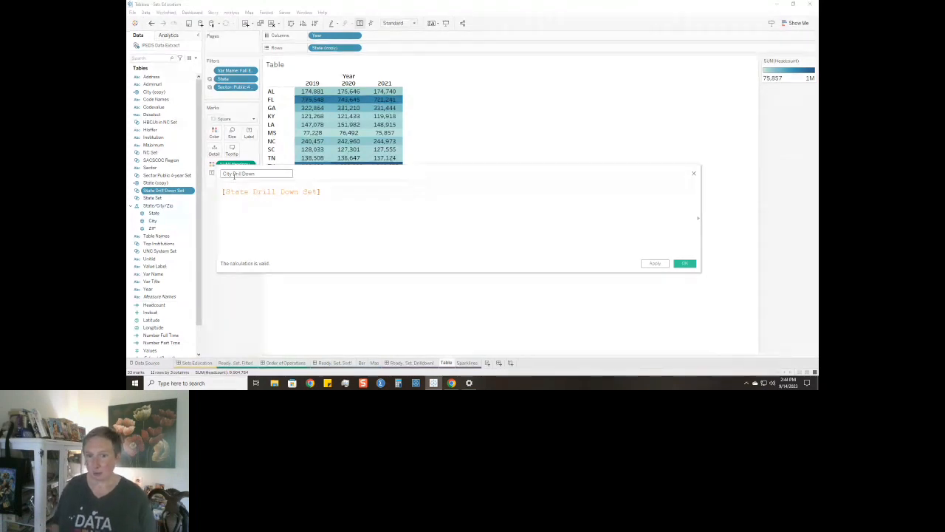
{"action": "type", "text": "IF"}
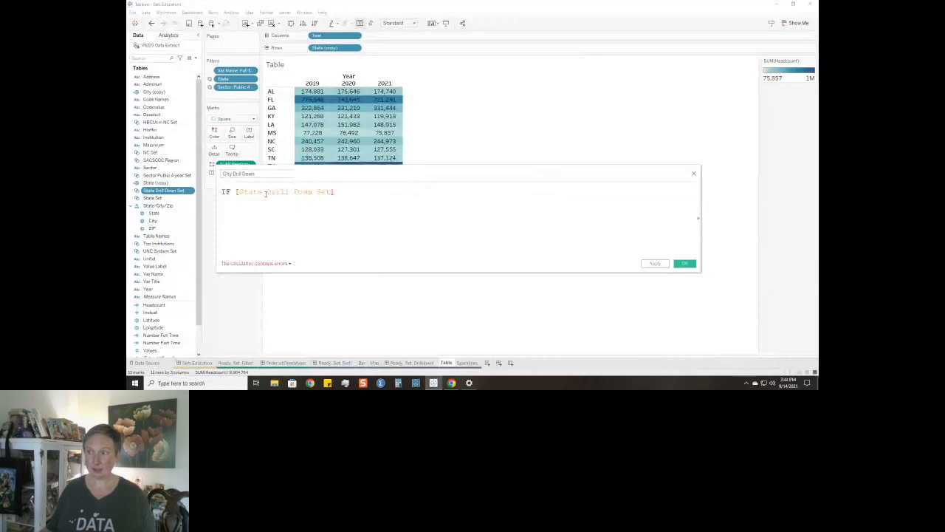
{"action": "left_click", "coordinate": [344, 193]}
{"action": "type", "text": "THEN"}
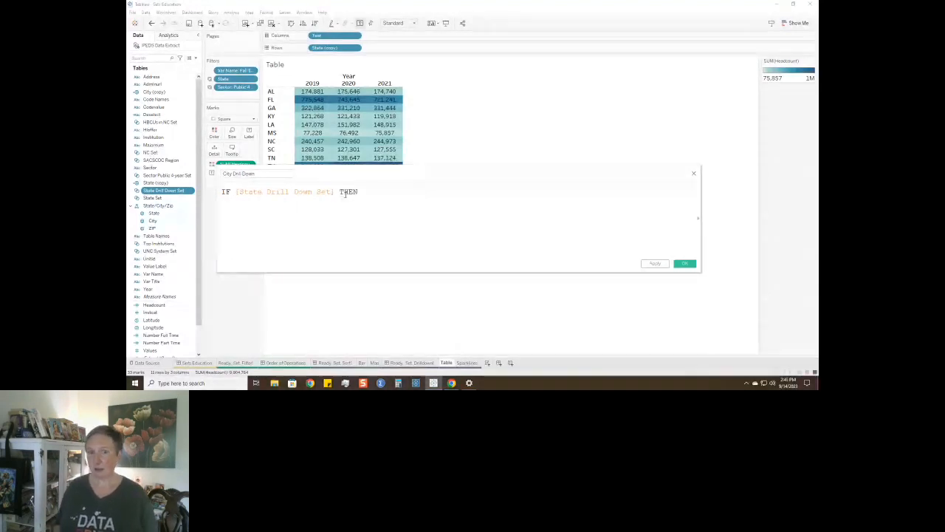
{"action": "type", "text": " ci"}
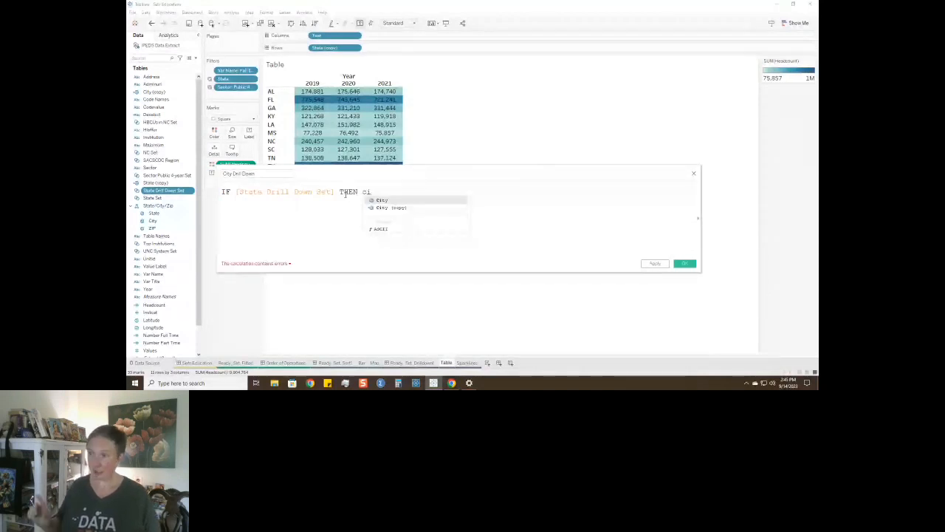
{"action": "key", "text": "Down"}
{"action": "key", "text": "Return"}
Complete the City Drill Down formula with ELSE [State (copy)] END and save the calculated field.
{"action": "type", "text": "ELSE"}
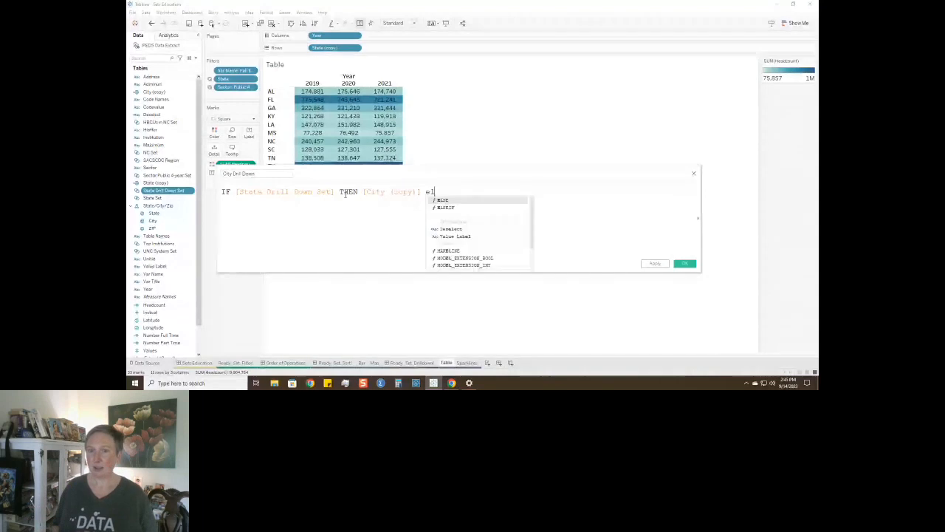
{"action": "type", "text": " st"}
{"action": "key", "text": "Down"}
{"action": "key", "text": "Down"}
{"action": "key", "text": "Return"}
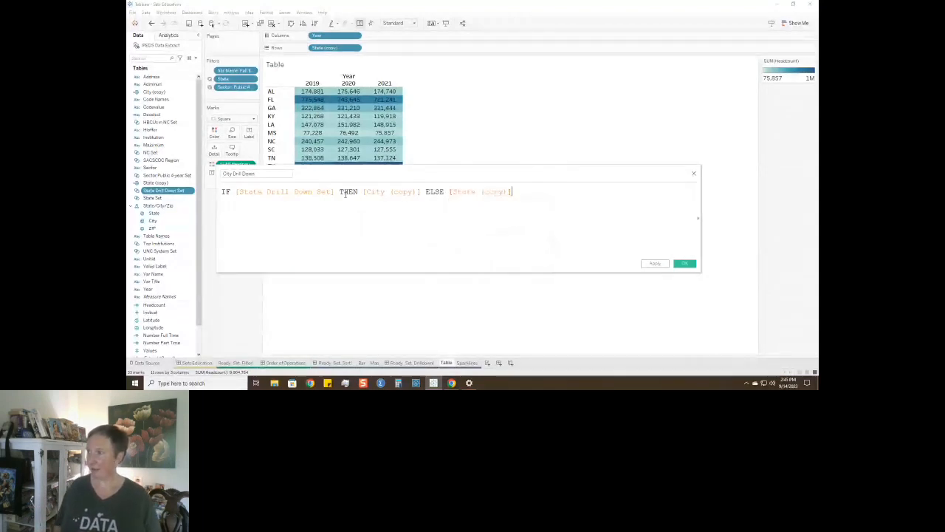
{"action": "type", "text": "END"}
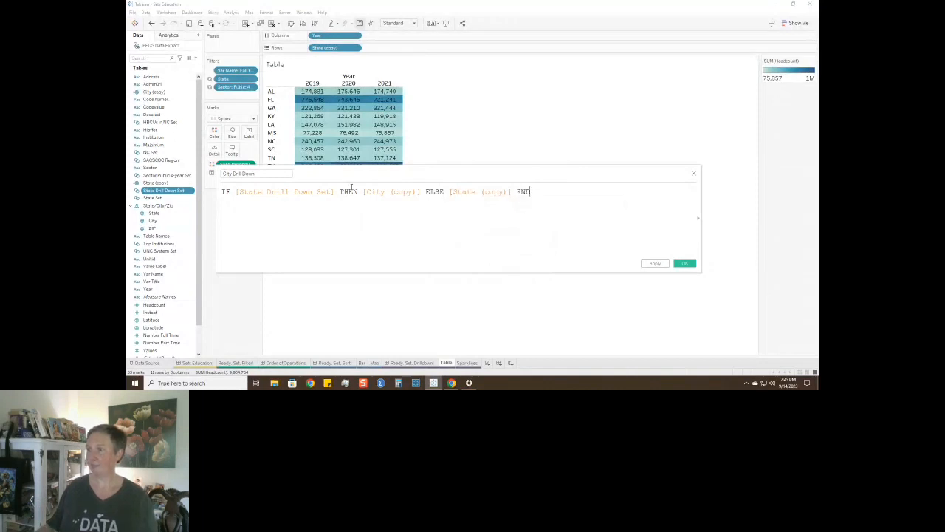
{"action": "left_click", "coordinate": [684, 263]}
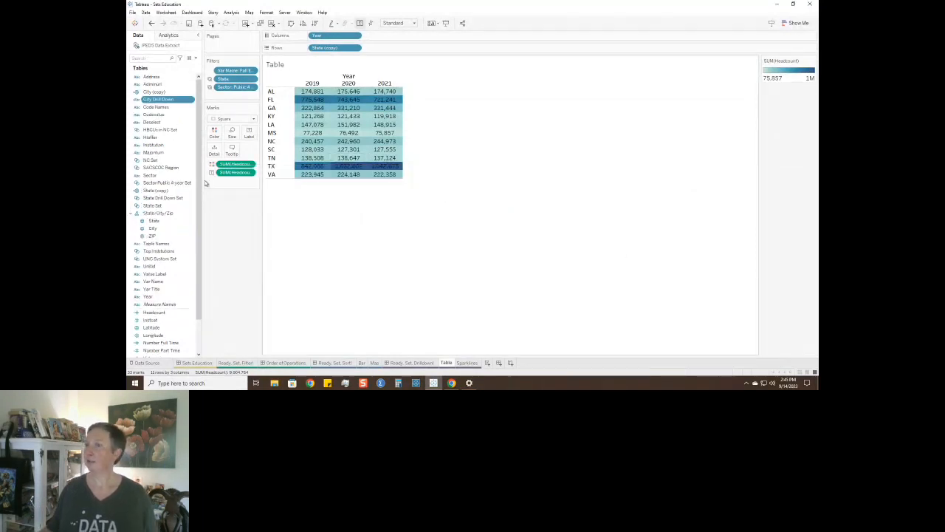
Add City Drill Down to the table's rows after State (copy).
{"action": "left_click_drag", "start_coordinate": [165, 104], "coordinate": [521, 205]}
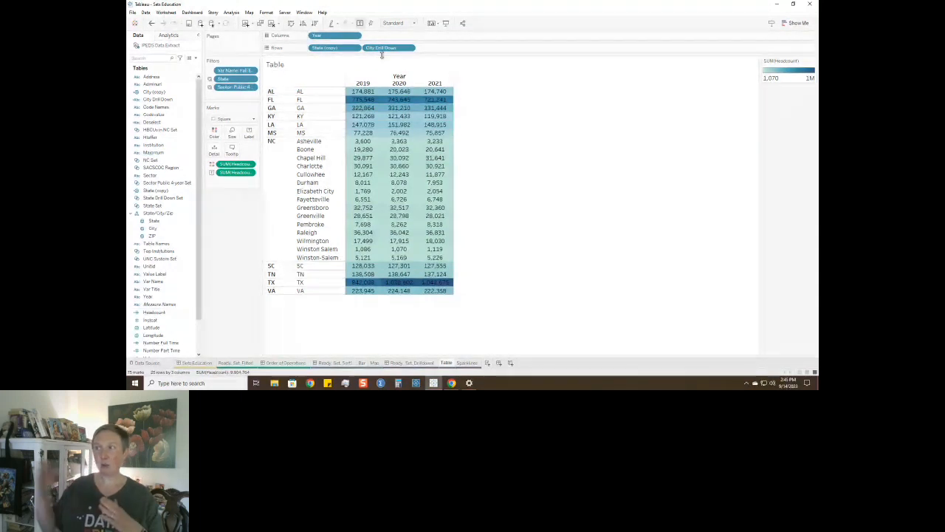
{"action": "mouse_move", "coordinate": [399, 200]}
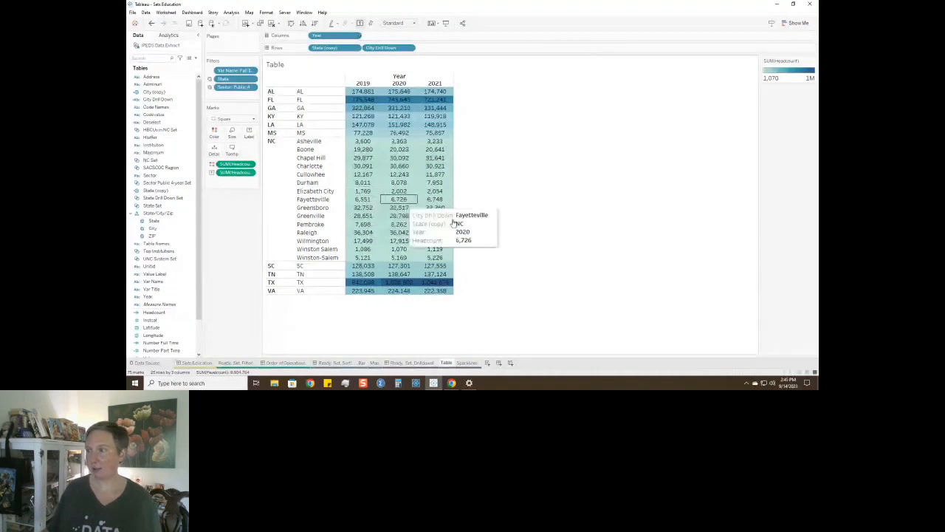
{"action": "left_click", "coordinate": [194, 250]}
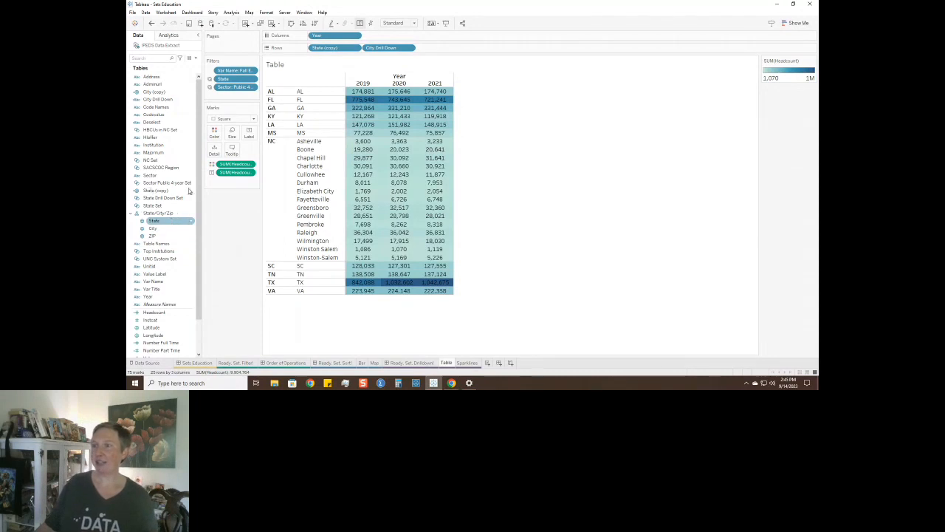
Create a set named City Drill Down Set from the City Drill Down field, with Greensboro as its only member.
{"action": "right_click", "coordinate": [170, 100]}
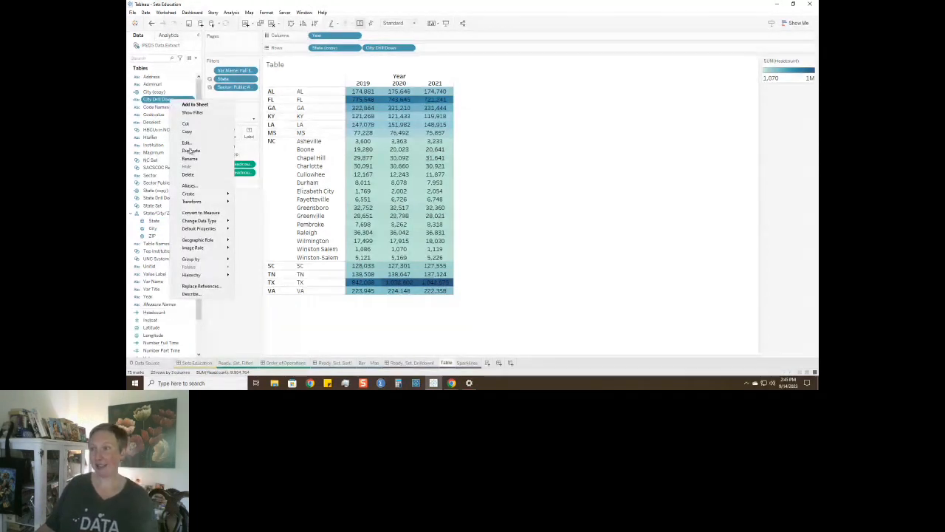
{"action": "mouse_move", "coordinate": [194, 198]}
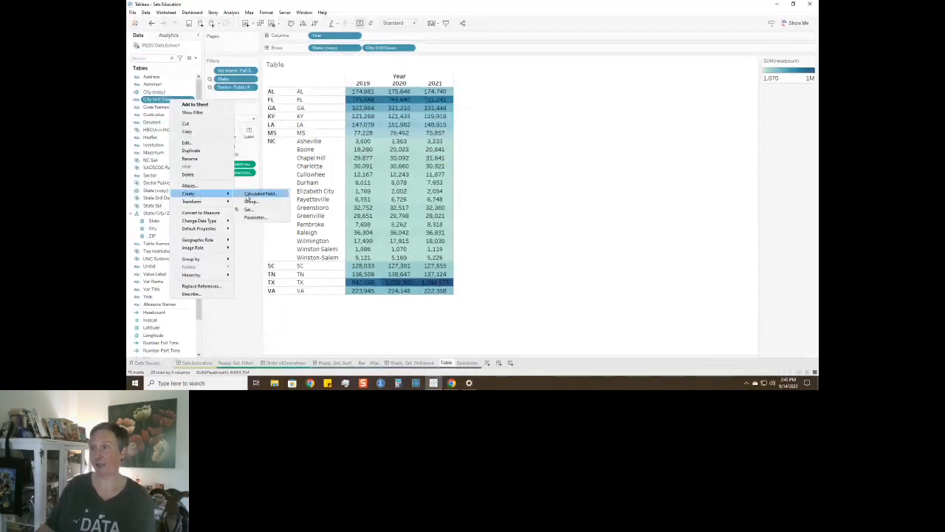
{"action": "left_click", "coordinate": [250, 209]}
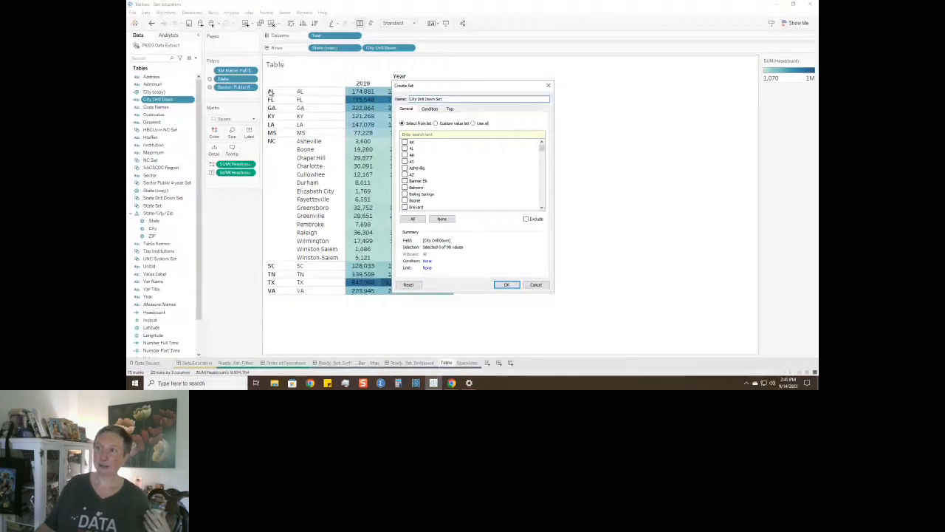
{"action": "scroll", "coordinate": [450, 192], "scroll_direction": "down", "scroll_amount": 2}
{"action": "scroll", "coordinate": [450, 192], "scroll_direction": "down", "scroll_amount": 4}
{"action": "scroll", "coordinate": [451, 188], "scroll_direction": "down", "scroll_amount": 2}
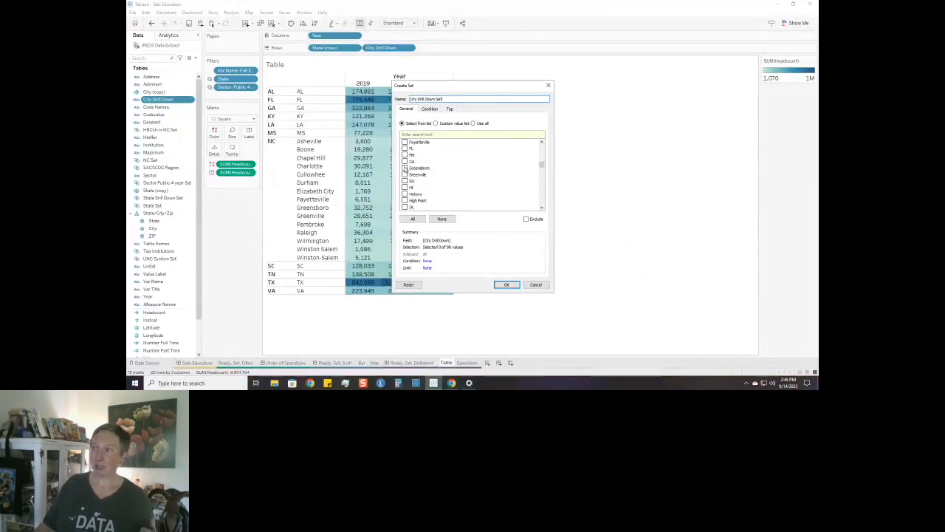
{"action": "left_click", "coordinate": [450, 169]}
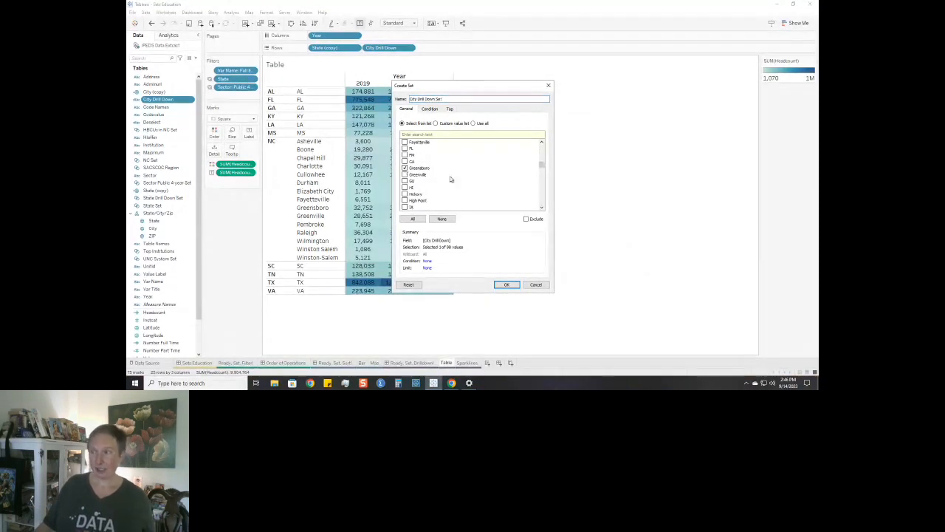
{"action": "left_click", "coordinate": [505, 285]}
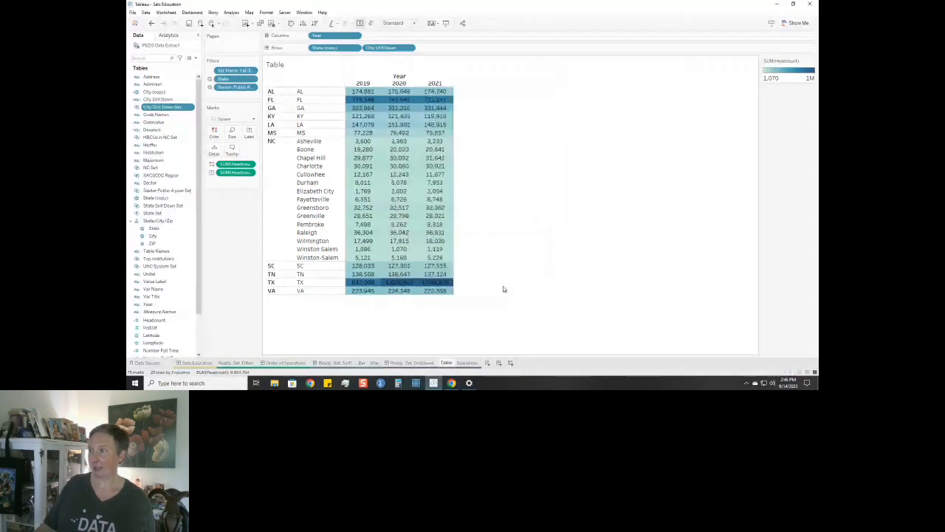
Create a calculated field from City Drill Down Set and name it Institution Drill Down.
{"action": "right_click", "coordinate": [160, 109]}
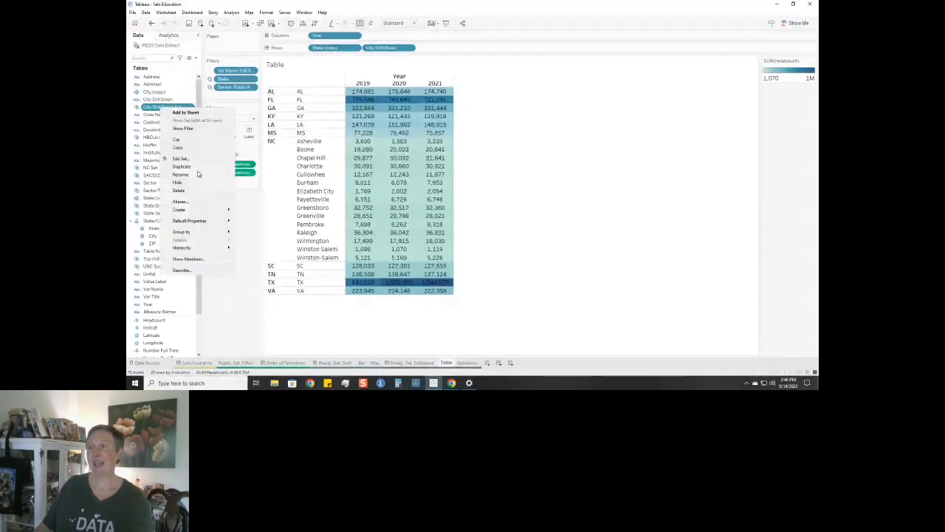
{"action": "mouse_move", "coordinate": [195, 209]}
{"action": "left_click", "coordinate": [255, 209]}
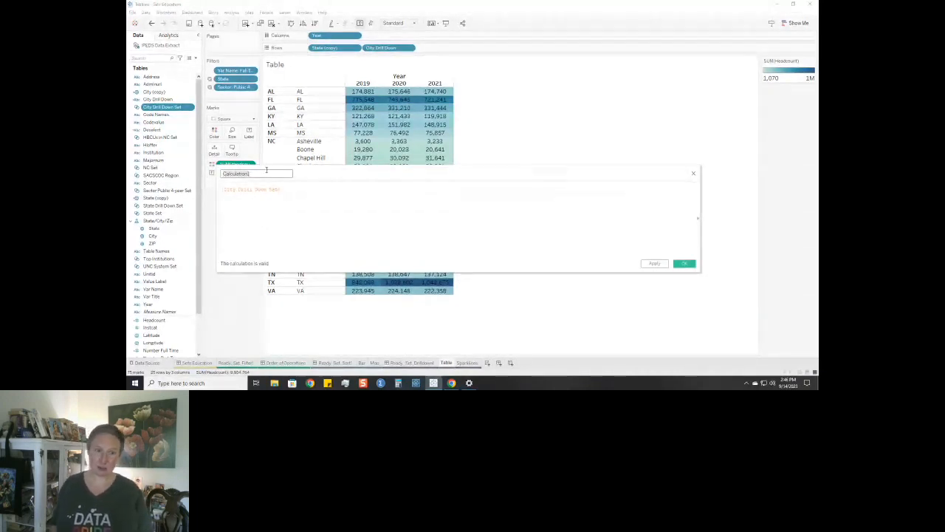
{"action": "type", "text": "Institution Drill Down"}
Begin the Institution Drill Down formula with IF [City Drill Down Set] THEN.
{"action": "left_click", "coordinate": [333, 200]}
{"action": "scroll", "coordinate": [341, 192], "scroll_direction": "up", "scroll_amount": 4, "text": "ctrl"}
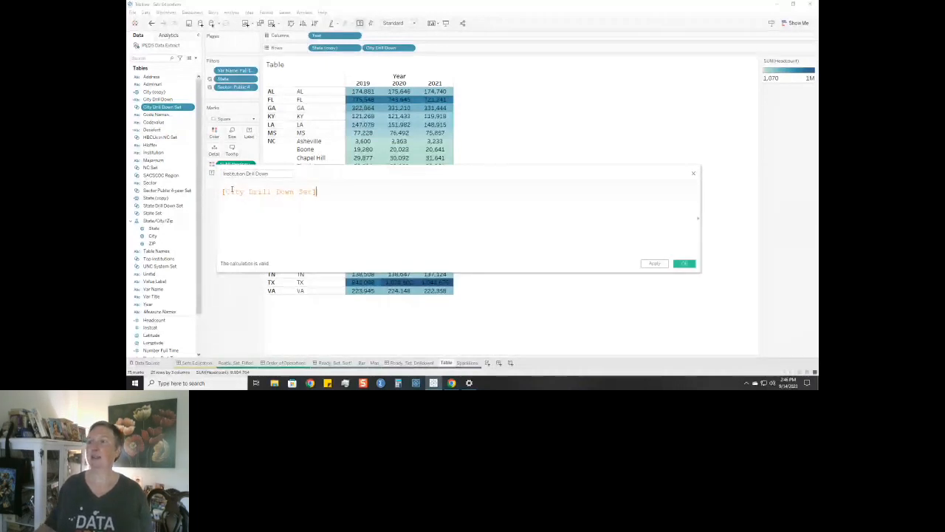
{"action": "left_click", "coordinate": [238, 174]}
{"action": "key", "text": "Home"}
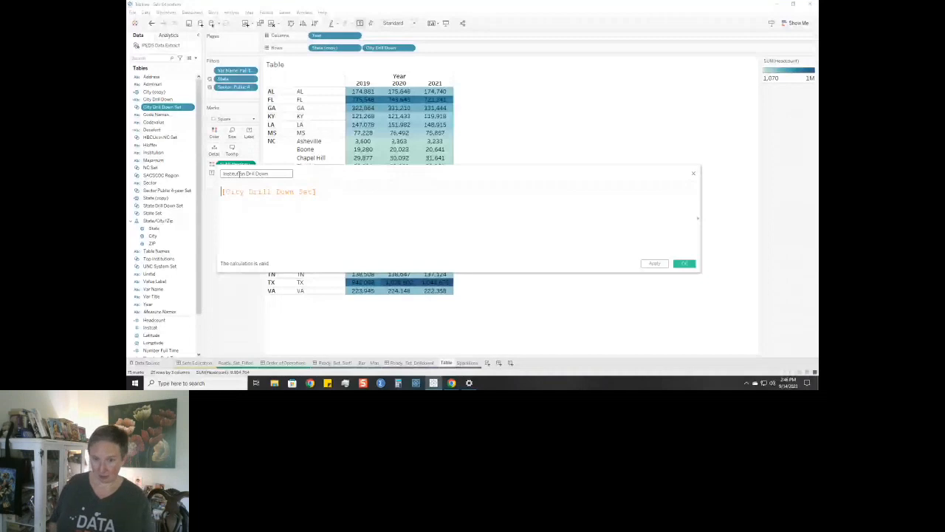
{"action": "type", "text": "IF"}
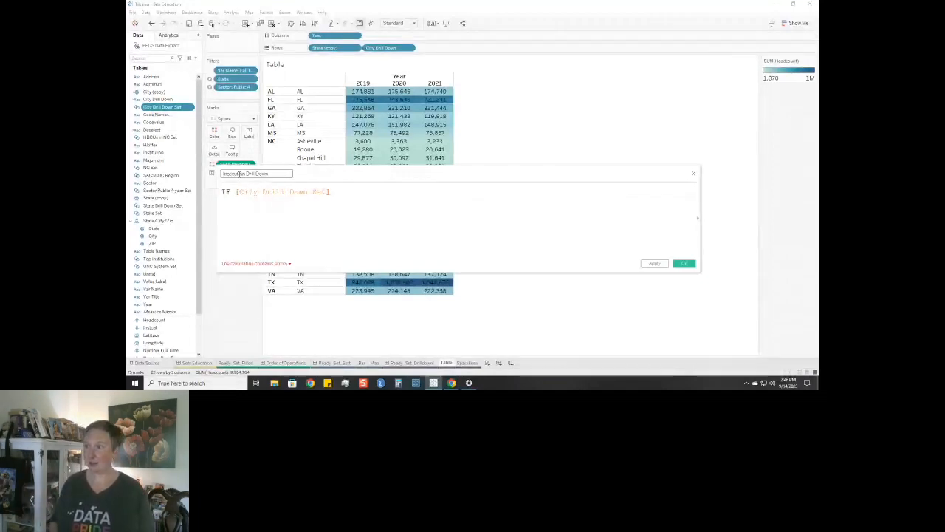
{"action": "key", "text": "Tab"}
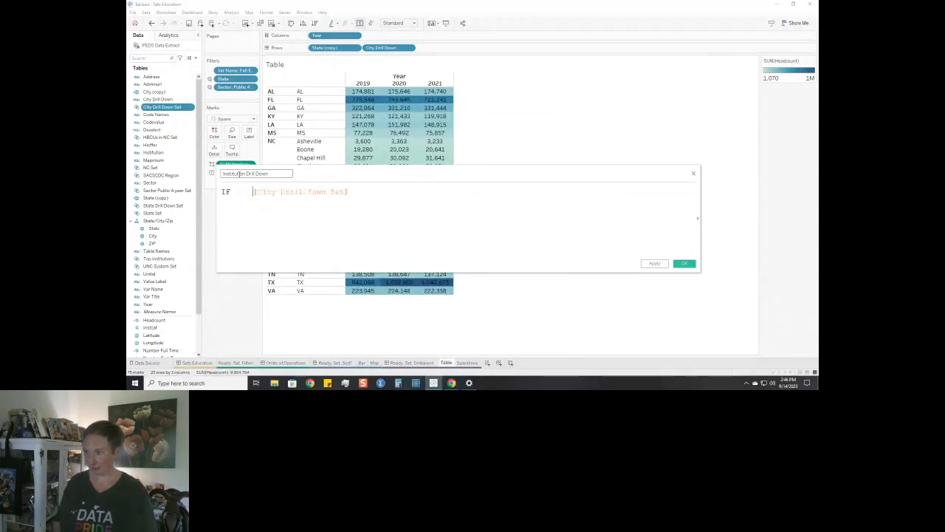
{"action": "type", "text": "THEN "}
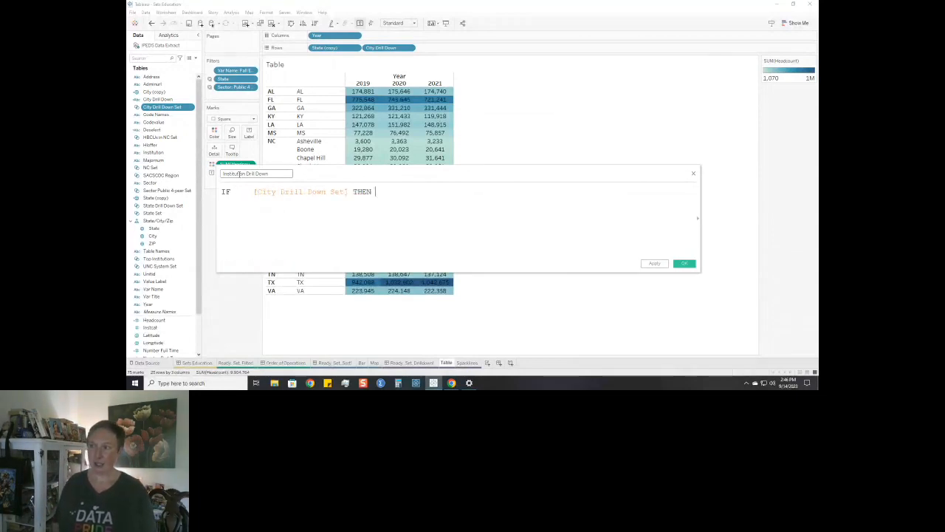
{"action": "type", "text": "in"}
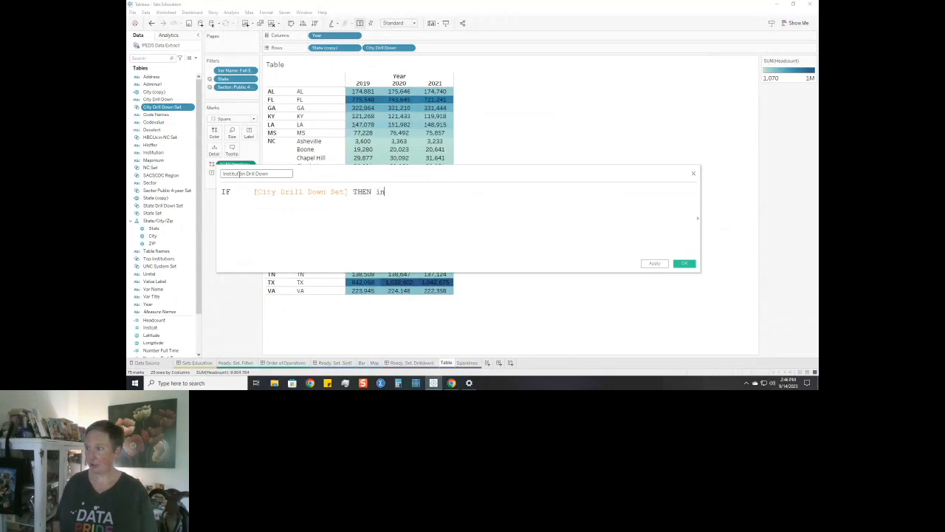
{"action": "type", "text": "nst"}
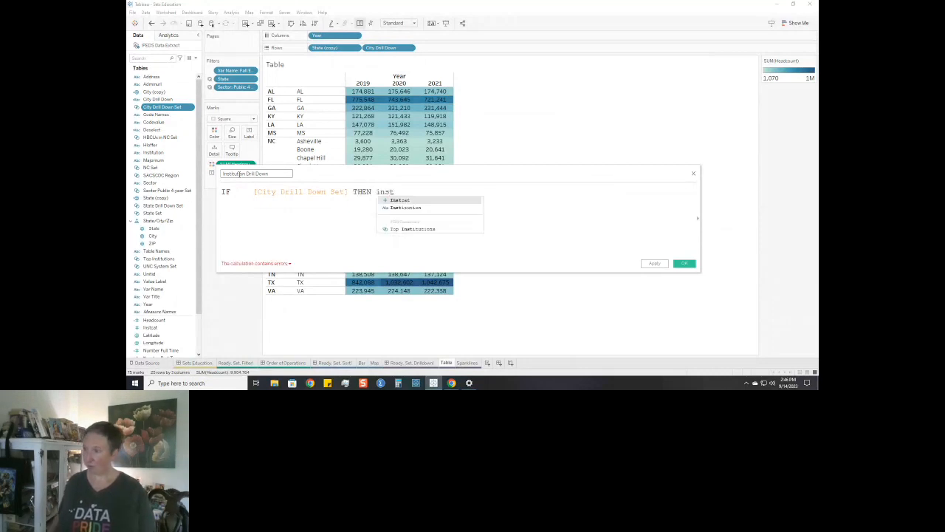
Complete the Institution Drill Down formula with [Institution] ELSE "" END and save the calculated field.
{"action": "key", "text": "Down"}
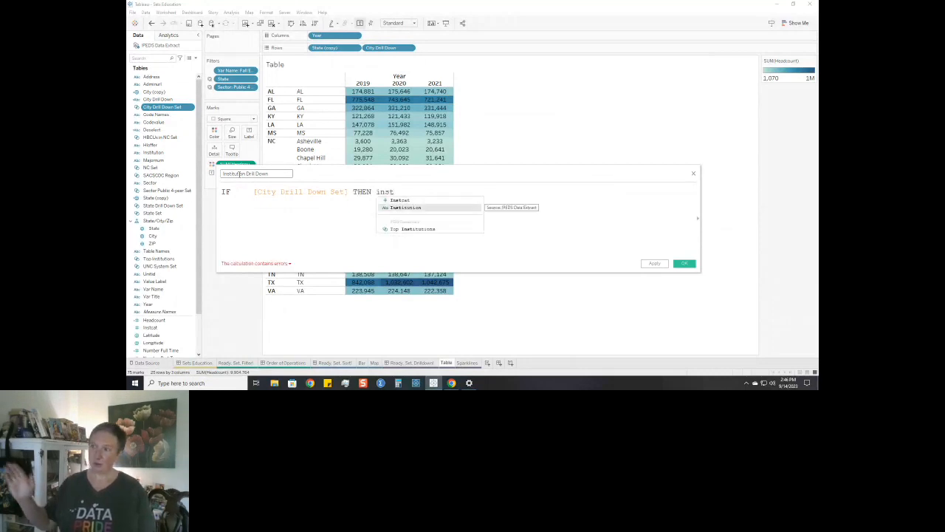
{"action": "key", "text": "Return"}
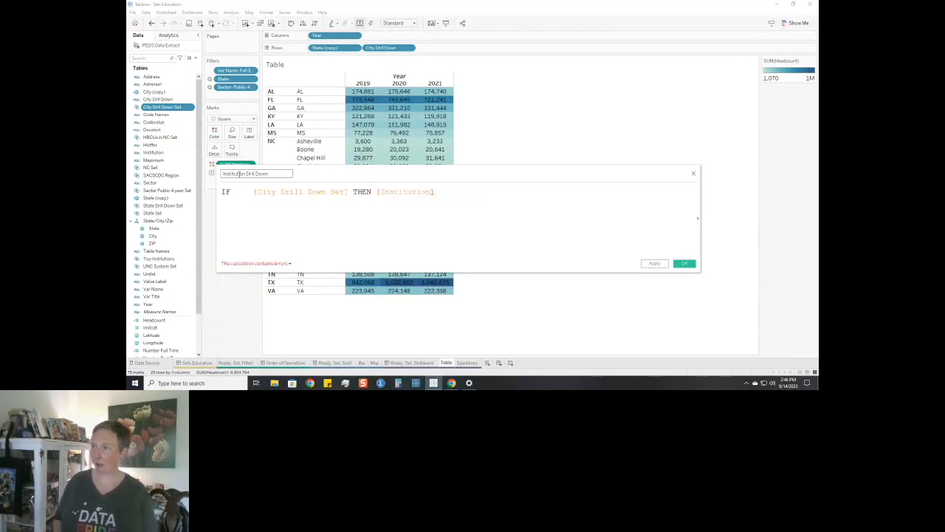
{"action": "type", "text": "e"}
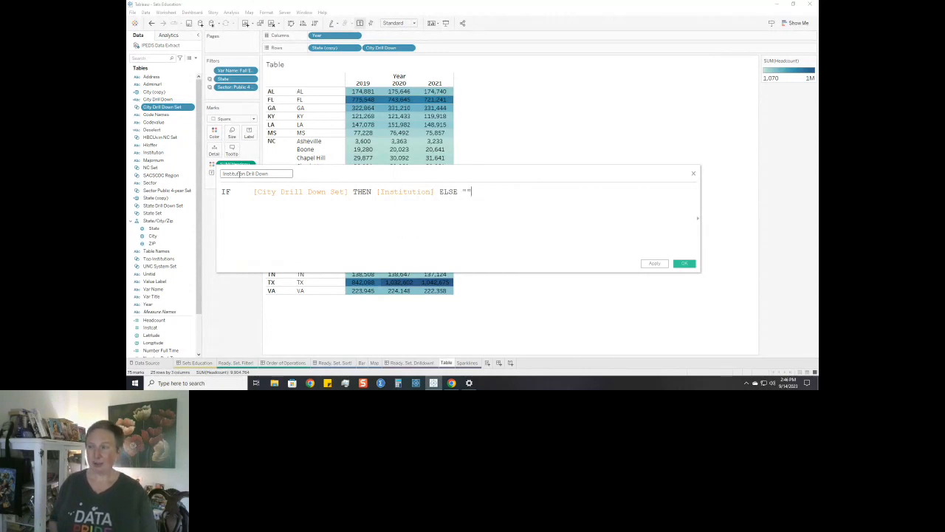
{"action": "type", "text": "LSE \"\" END"}
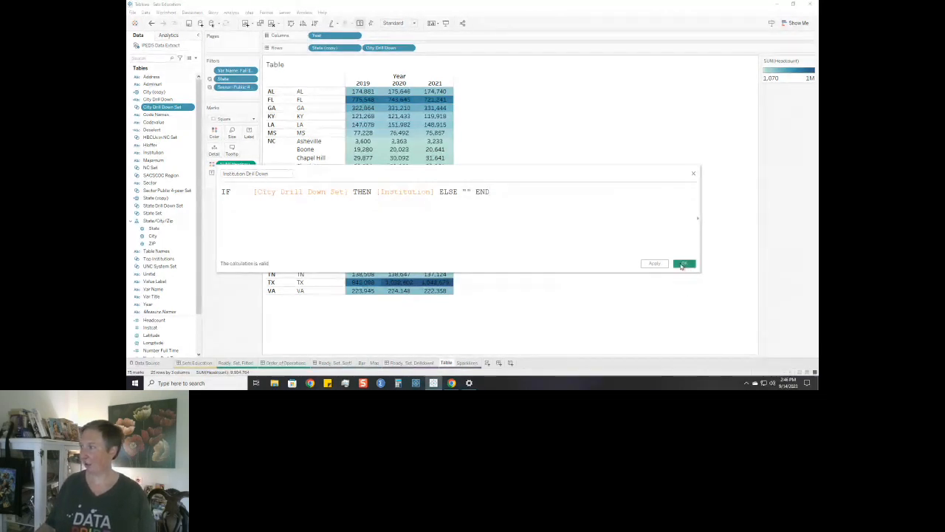
{"action": "left_click", "coordinate": [684, 264]}
Add Institution Drill Down to the Table sheet's rows, and City Drill Down and Institution Drill Down to the Sparklines sheet's rows.
{"action": "left_click_drag", "start_coordinate": [164, 159], "coordinate": [441, 49]}
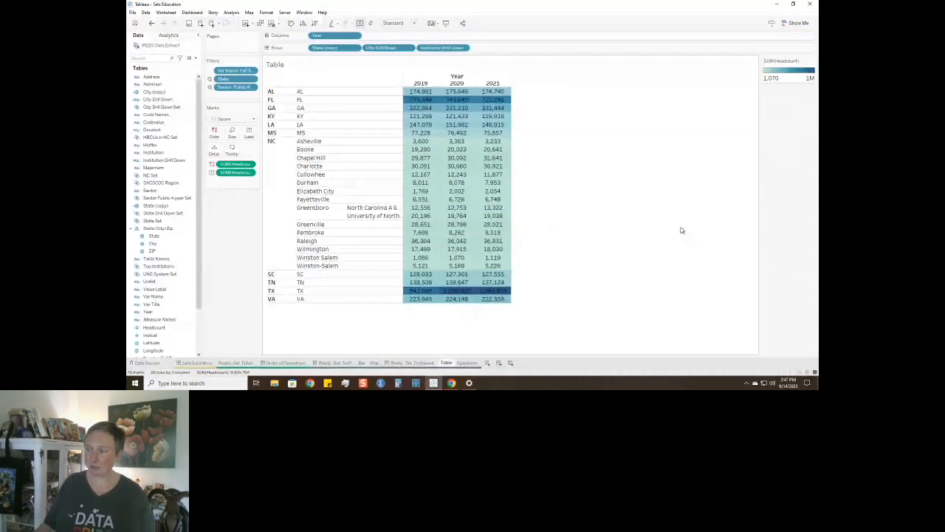
{"action": "left_click", "coordinate": [470, 362]}
{"action": "left_click_drag", "start_coordinate": [182, 99], "coordinate": [360, 49]}
{"action": "left_click_drag", "start_coordinate": [163, 160], "coordinate": [427, 53]}
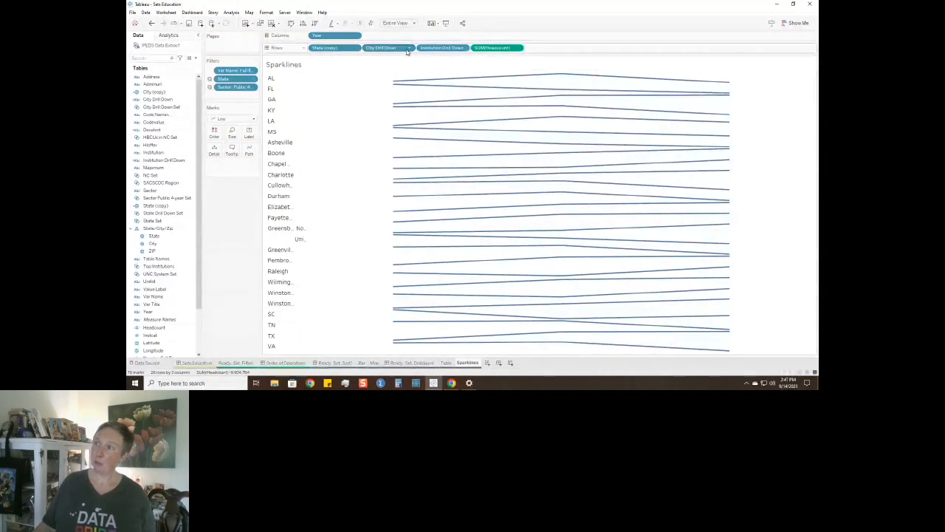
Hide the City Drill Down and Institution Drill Down headers on the Sparklines sheet.
{"action": "left_click", "coordinate": [409, 48]}
{"action": "left_click", "coordinate": [389, 109]}
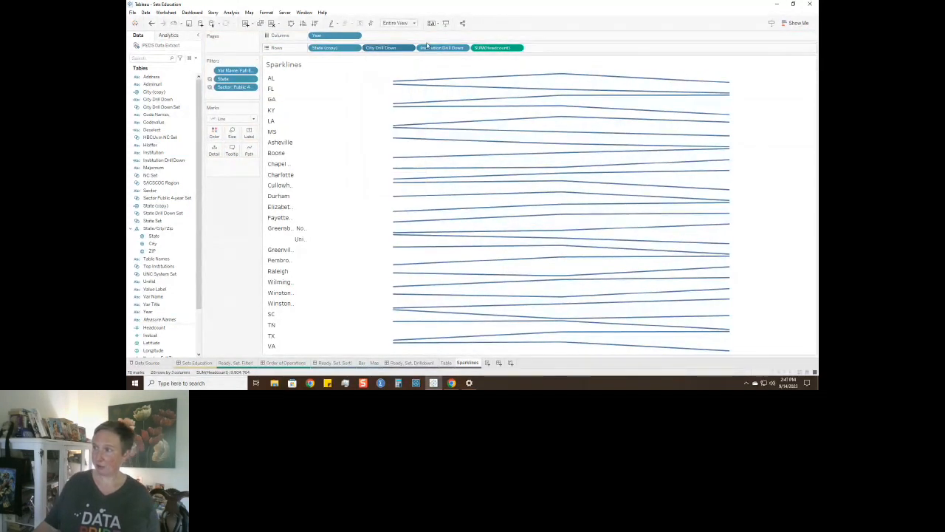
{"action": "left_click", "coordinate": [463, 48]}
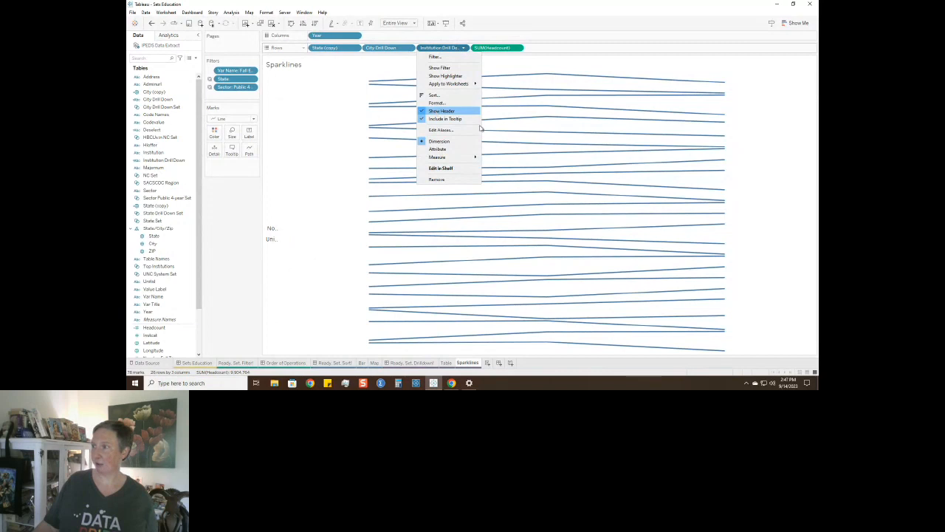
{"action": "left_click", "coordinate": [443, 111]}
Open the Ready, Set, Drilldown! dashboard and examine the city and institution rows under NC in its table.
{"action": "left_click", "coordinate": [423, 362]}
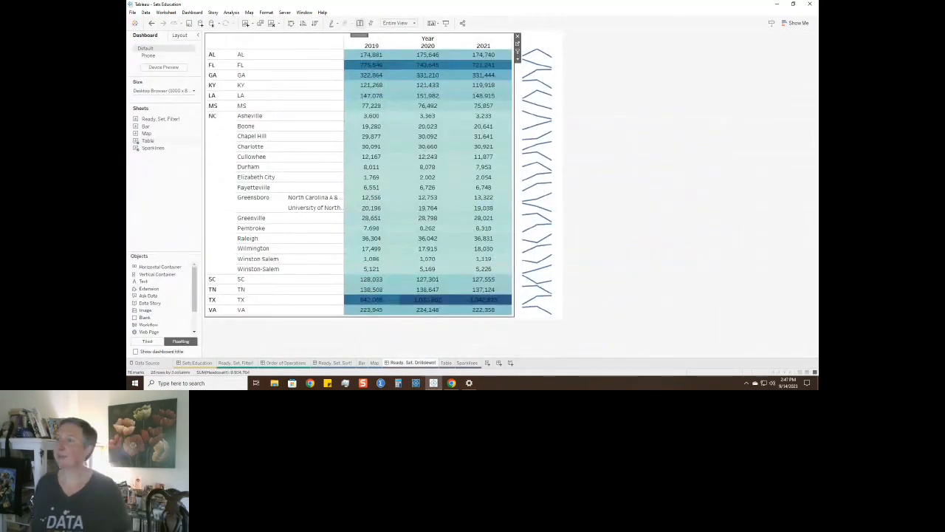
{"action": "left_click", "coordinate": [380, 199]}
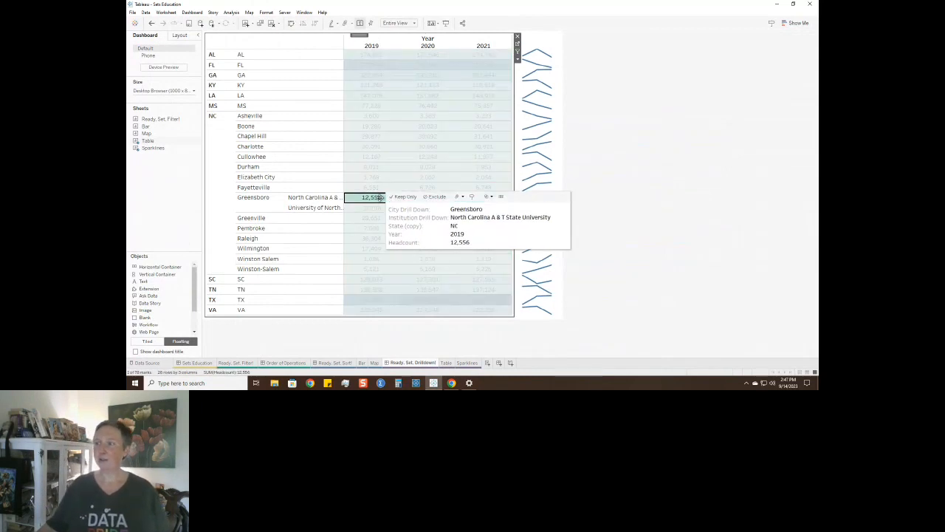
{"action": "left_click", "coordinate": [353, 200]}
{"action": "left_click", "coordinate": [352, 209]}
{"action": "left_click", "coordinate": [352, 209]}
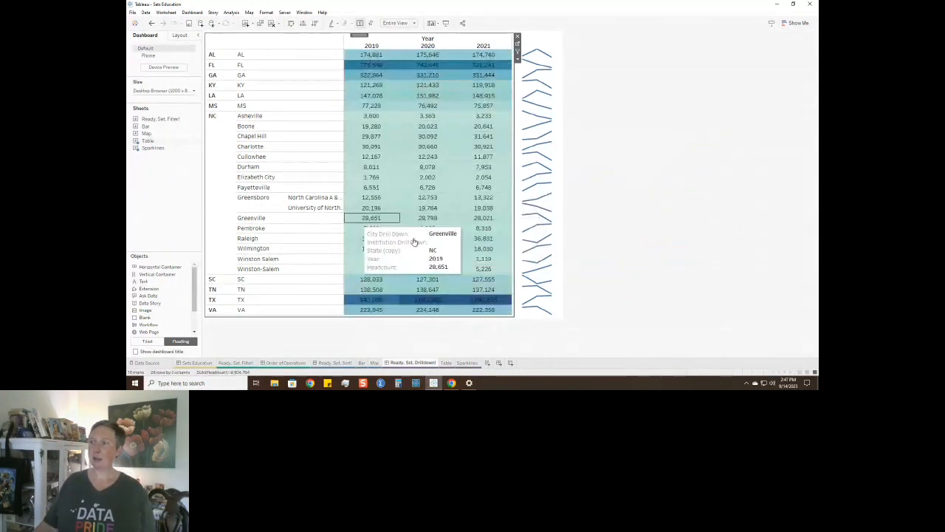
{"action": "left_click", "coordinate": [353, 259]}
{"action": "left_click", "coordinate": [352, 259]}
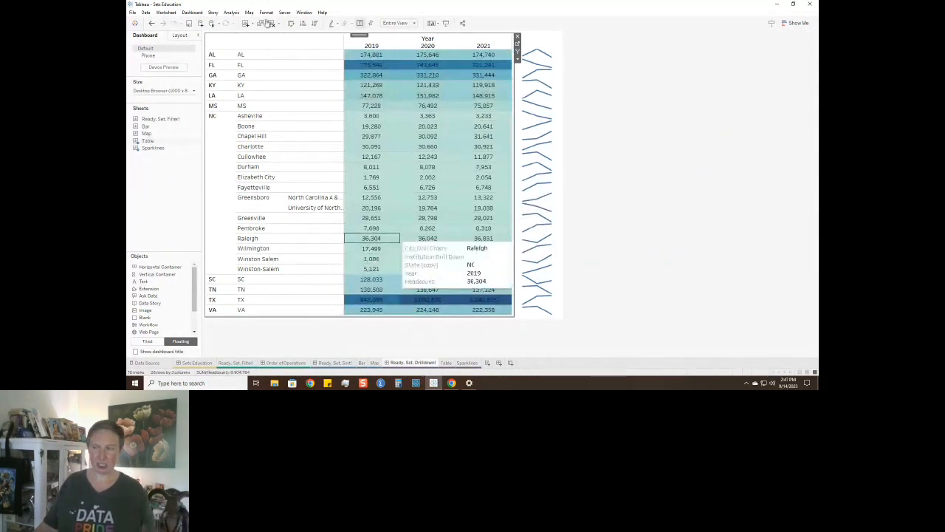
Add a dashboard set action named State to City with only the Table sheet as its source.
{"action": "left_click", "coordinate": [193, 13]}
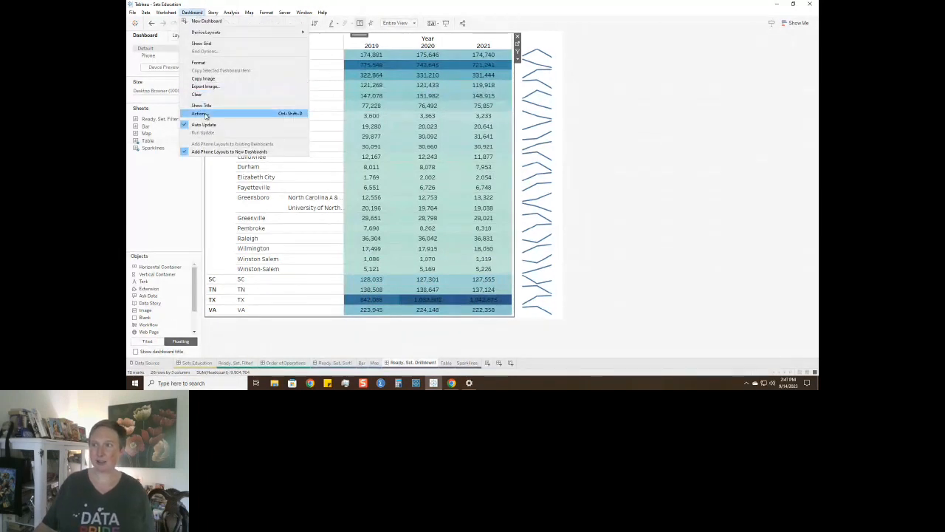
{"action": "left_click", "coordinate": [201, 113]}
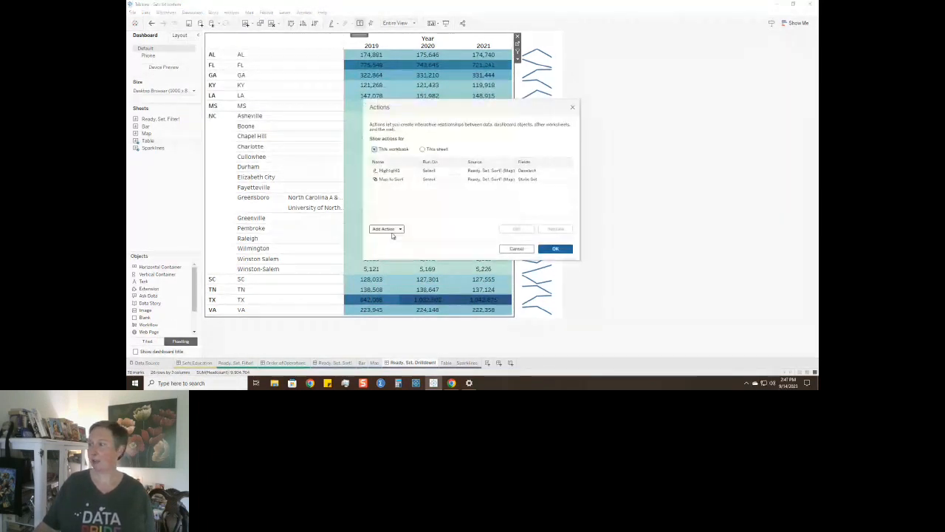
{"action": "left_click", "coordinate": [399, 228]}
{"action": "left_click", "coordinate": [405, 219]}
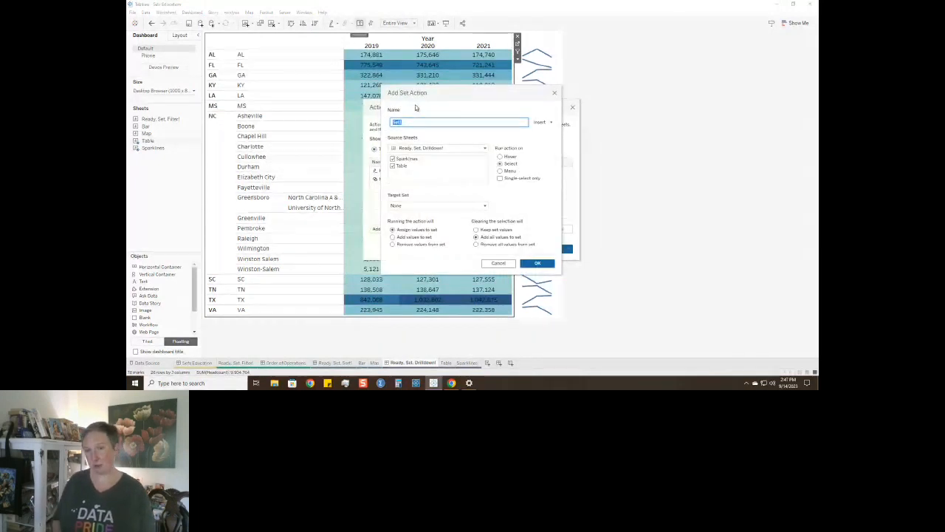
{"action": "type", "text": "State to City"}
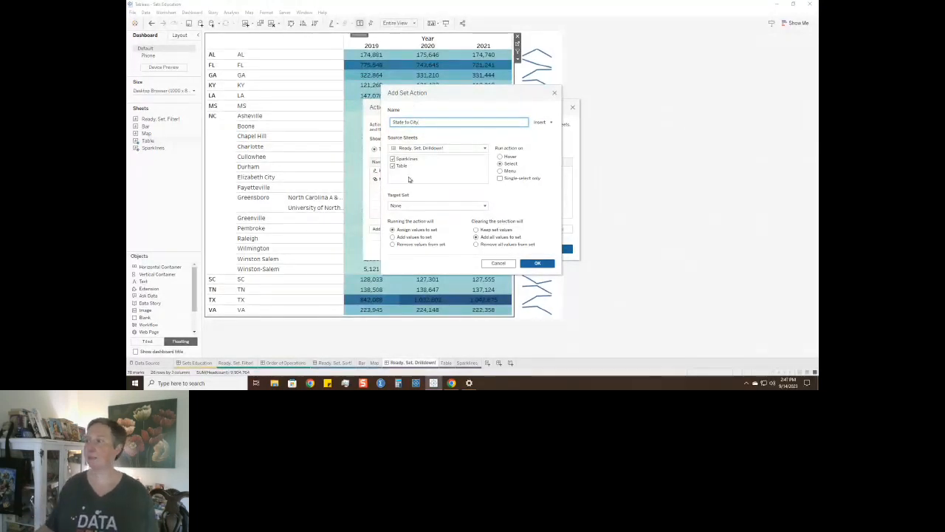
{"action": "left_click", "coordinate": [393, 159]}
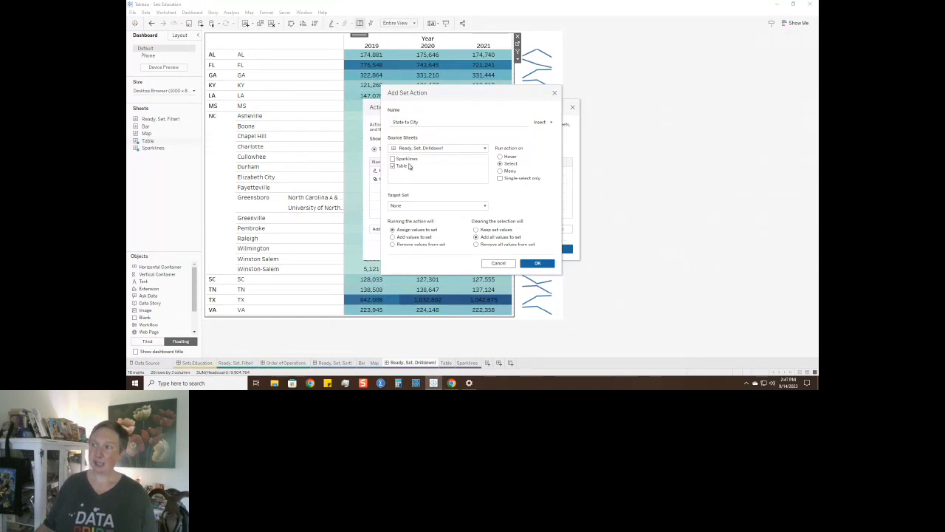
Target the action at State Drill Down Set, single-select only, removing all values from the set when the selection clears, and save it.
{"action": "left_click", "coordinate": [403, 205]}
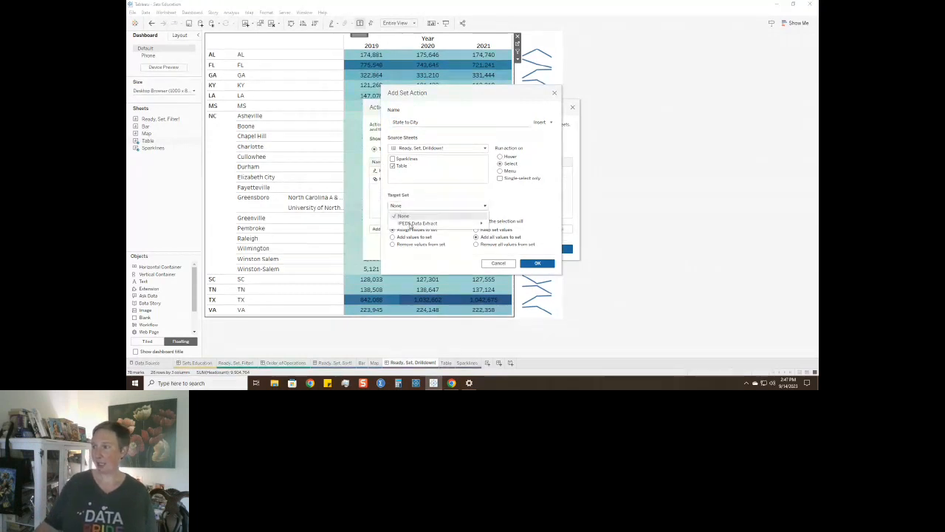
{"action": "mouse_move", "coordinate": [411, 223]}
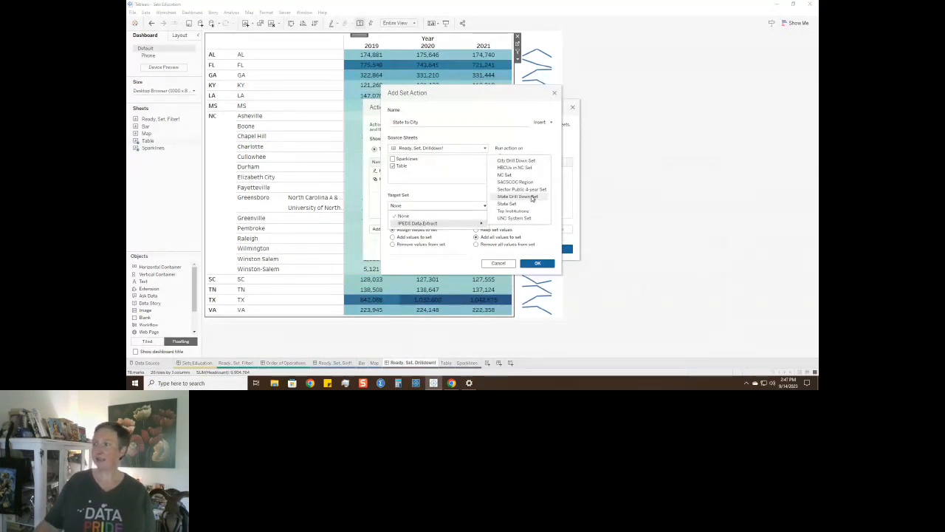
{"action": "left_click", "coordinate": [531, 197]}
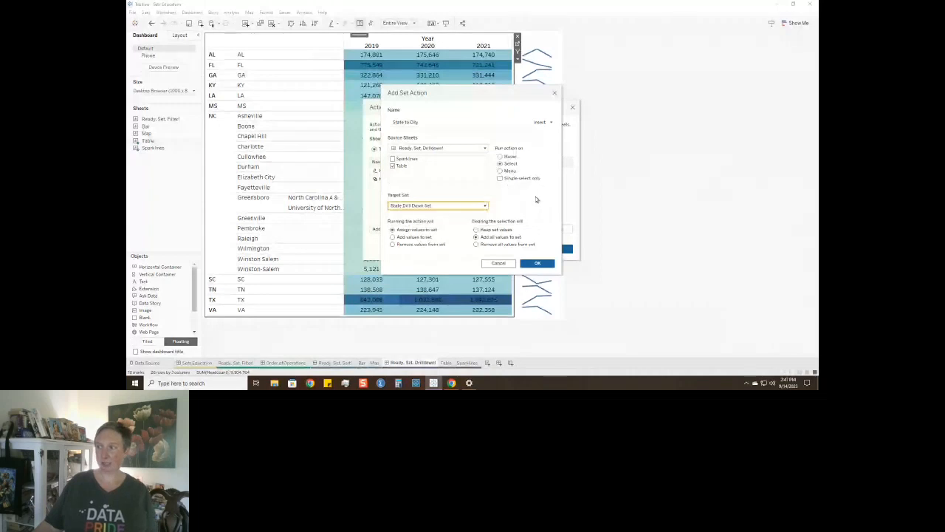
{"action": "left_click", "coordinate": [500, 179]}
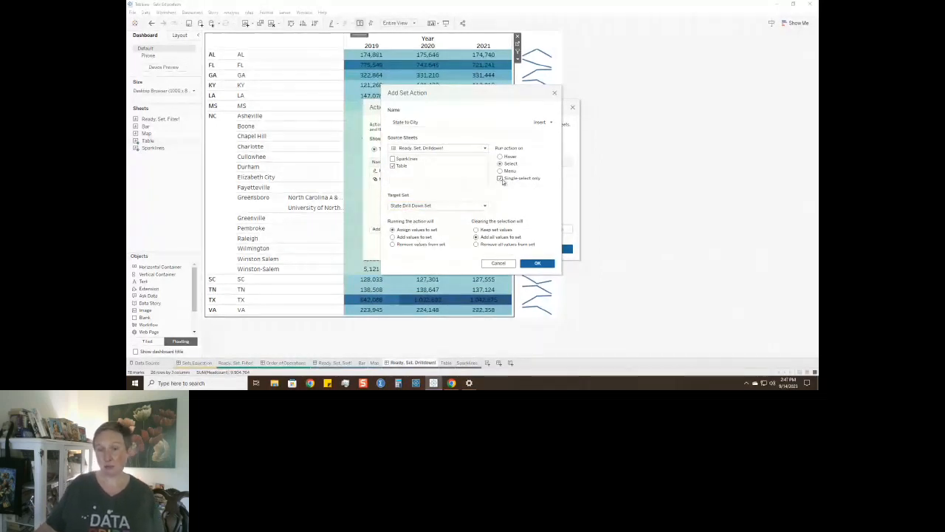
{"action": "left_click", "coordinate": [477, 244]}
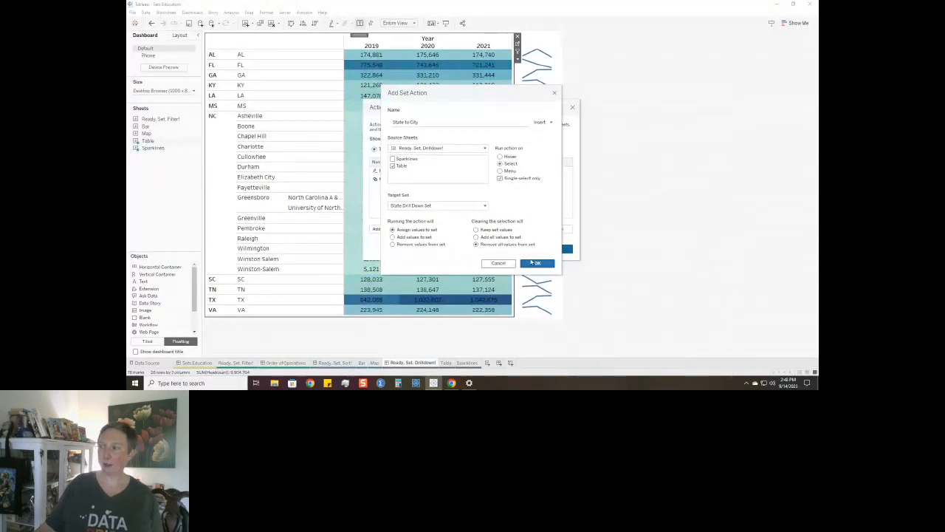
{"action": "left_click", "coordinate": [534, 263]}
Add a second set action with only the Table sheet as its source and City Drill Down Set as its target.
{"action": "left_click", "coordinate": [392, 229]}
{"action": "left_click", "coordinate": [406, 218]}
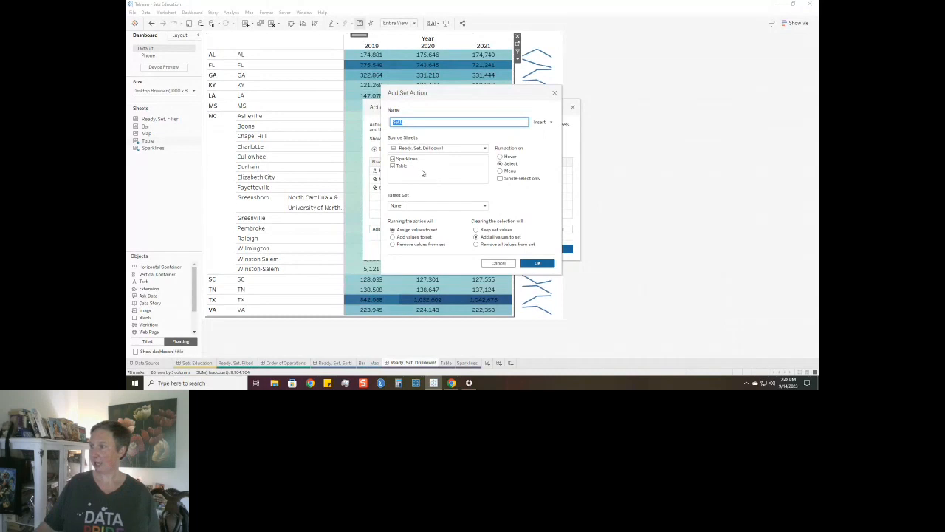
{"action": "left_click", "coordinate": [393, 158]}
{"action": "left_click", "coordinate": [411, 205]}
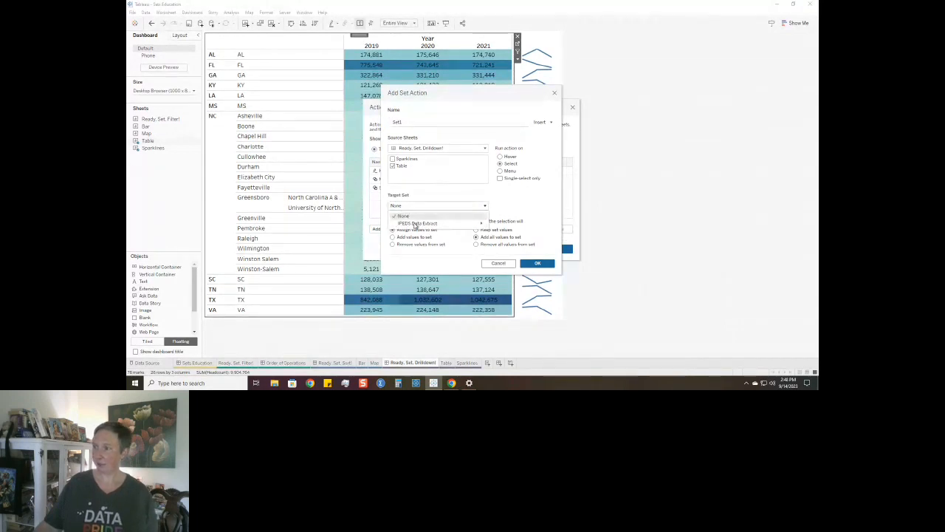
{"action": "mouse_move", "coordinate": [415, 223]}
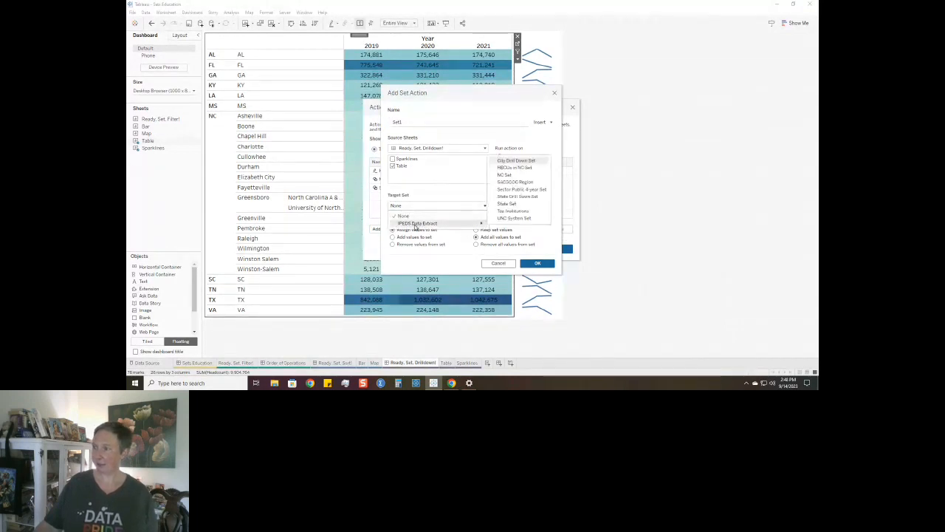
{"action": "left_click", "coordinate": [528, 163]}
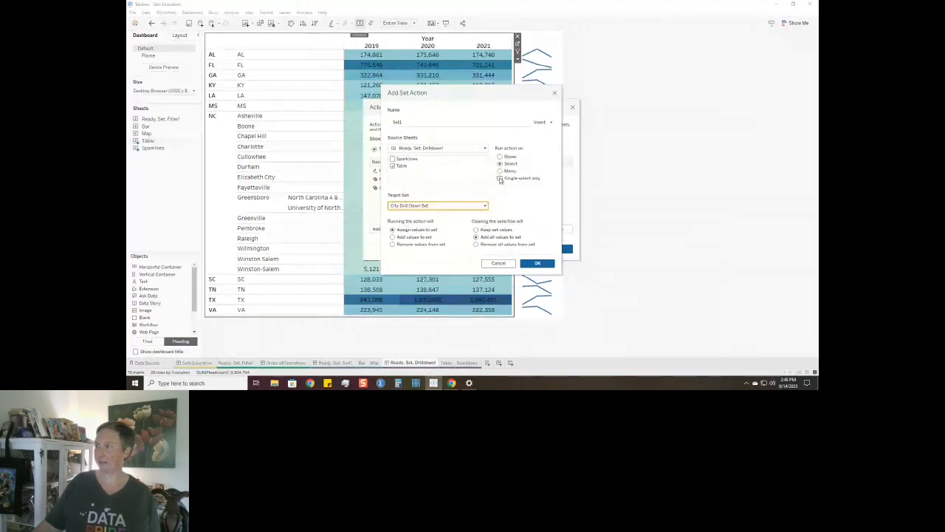
Make the set action remove all values when the selection clears, name it City to Institution, and save the dashboard's actions.
{"action": "left_click", "coordinate": [475, 243]}
{"action": "left_click", "coordinate": [421, 123]}
{"action": "double_click", "coordinate": [422, 123]}
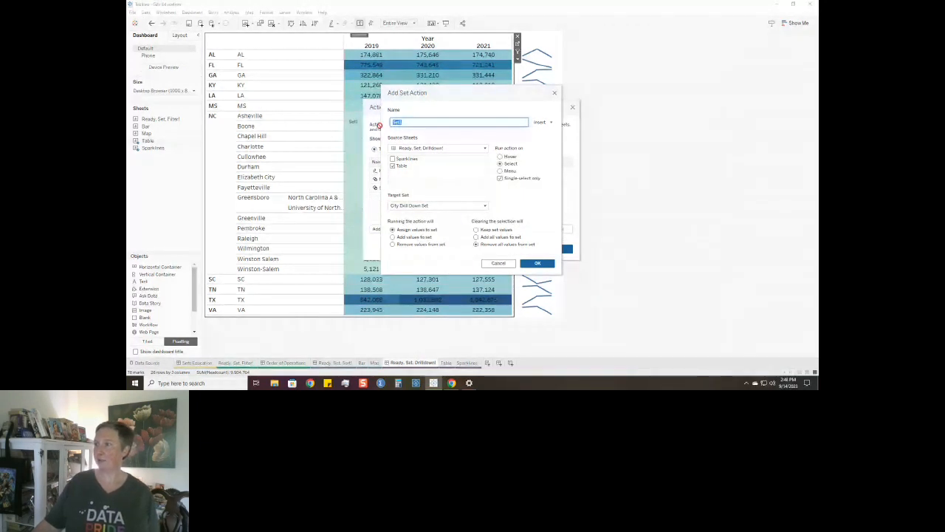
{"action": "type", "text": "City to"}
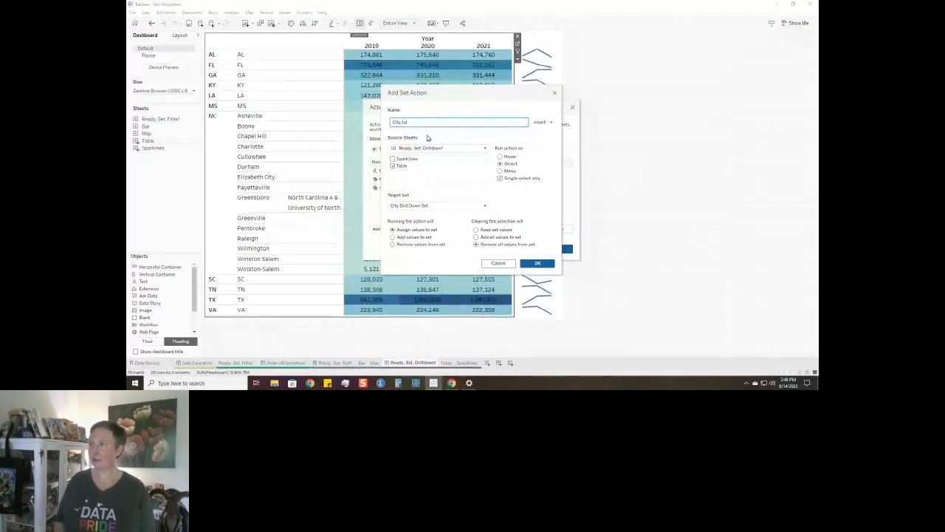
{"action": "type", "text": " setitution"}
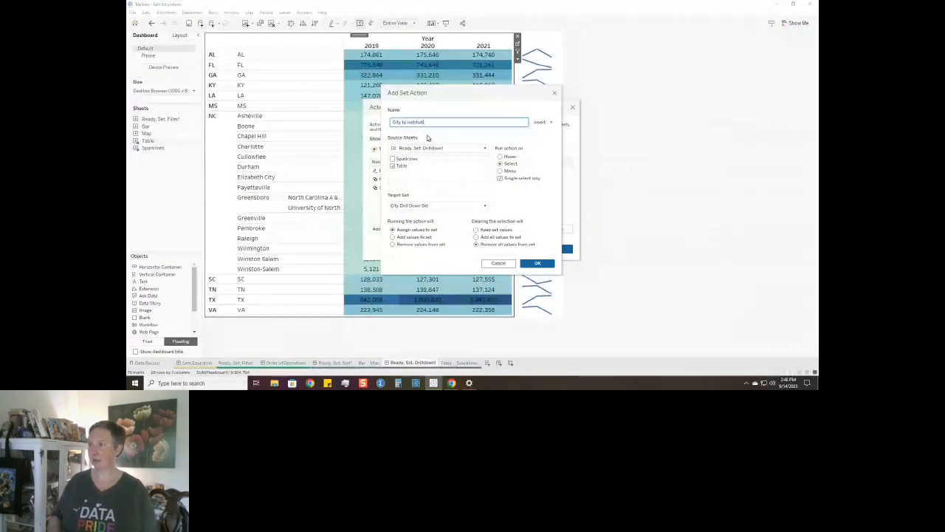
{"action": "left_click", "coordinate": [539, 264]}
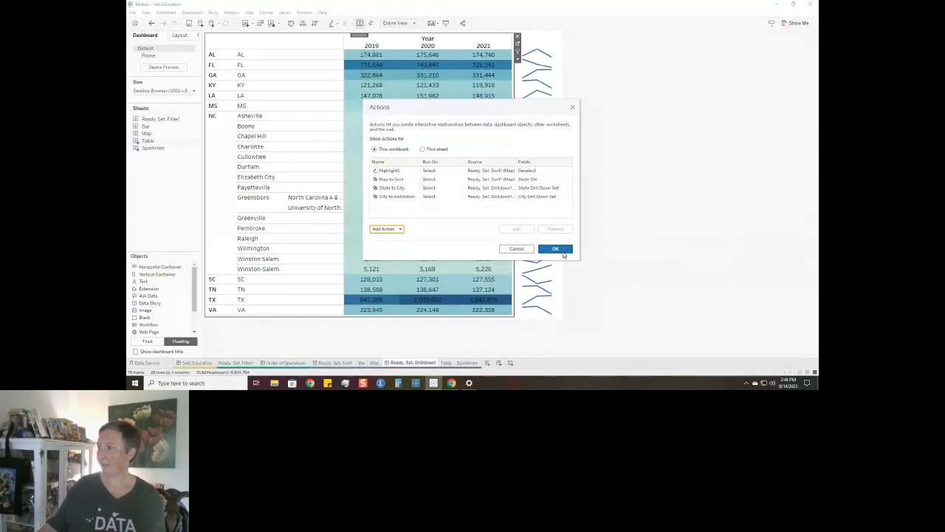
{"action": "left_click", "coordinate": [555, 249]}
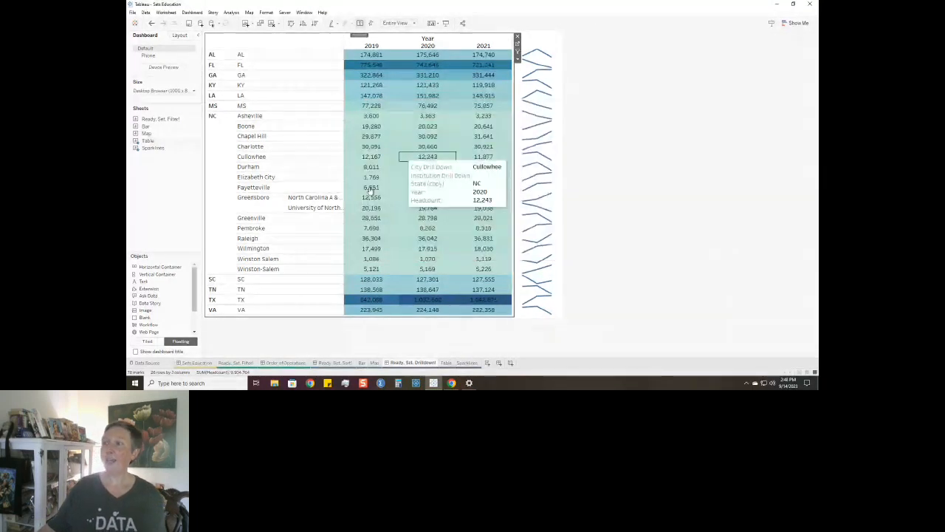
Test the drill-down in the dashboard table by expanding GA into its cities and Atlanta into its institutions.
{"action": "left_click", "coordinate": [354, 74]}
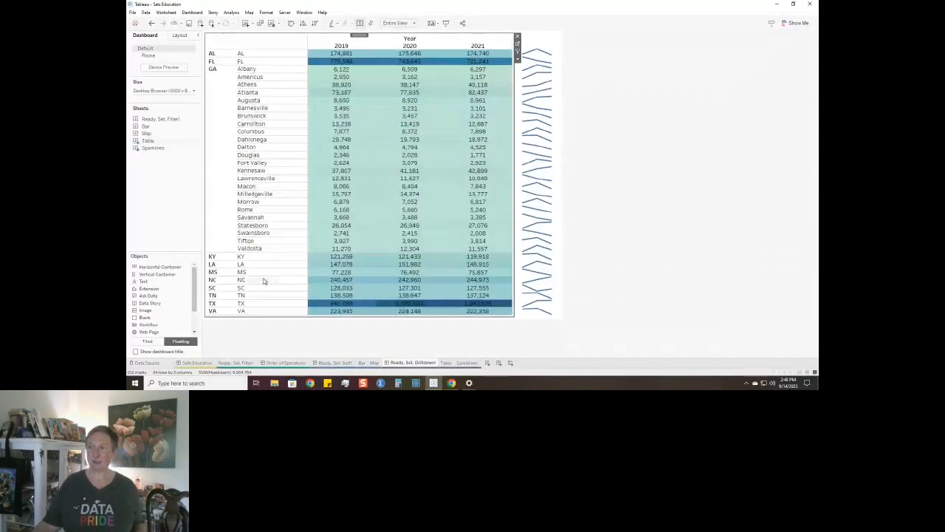
{"action": "left_click", "coordinate": [323, 93]}
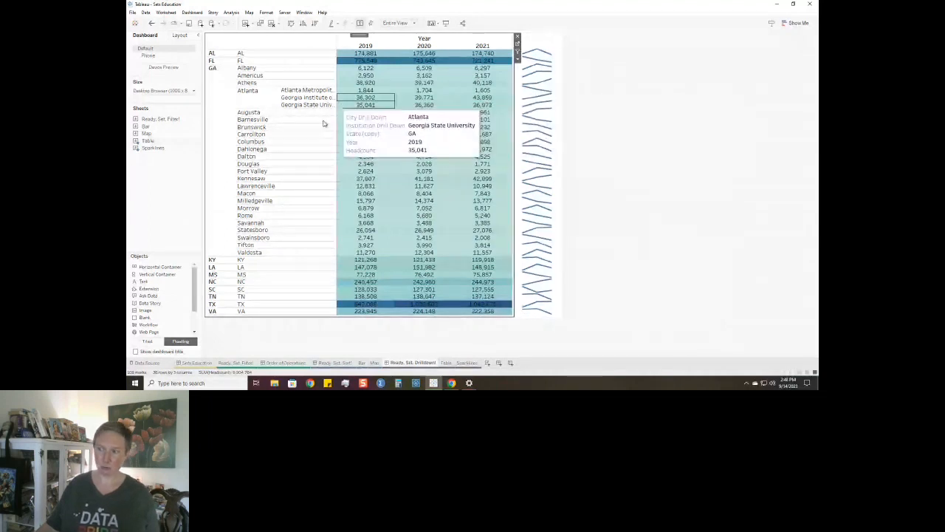
On the Sparklines sheet, color the lines by both State Drill Down Set and City Drill Down Set.
{"action": "left_click", "coordinate": [472, 363]}
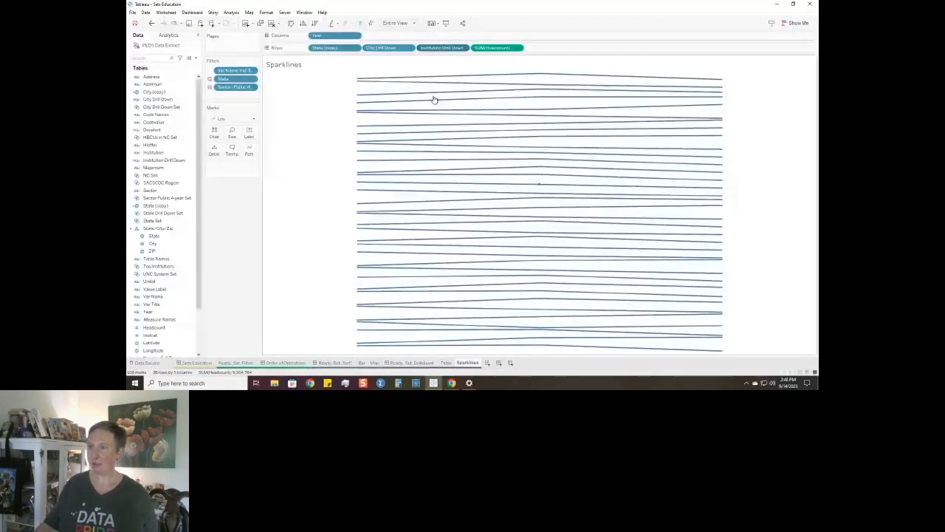
{"action": "left_click", "coordinate": [162, 213]}
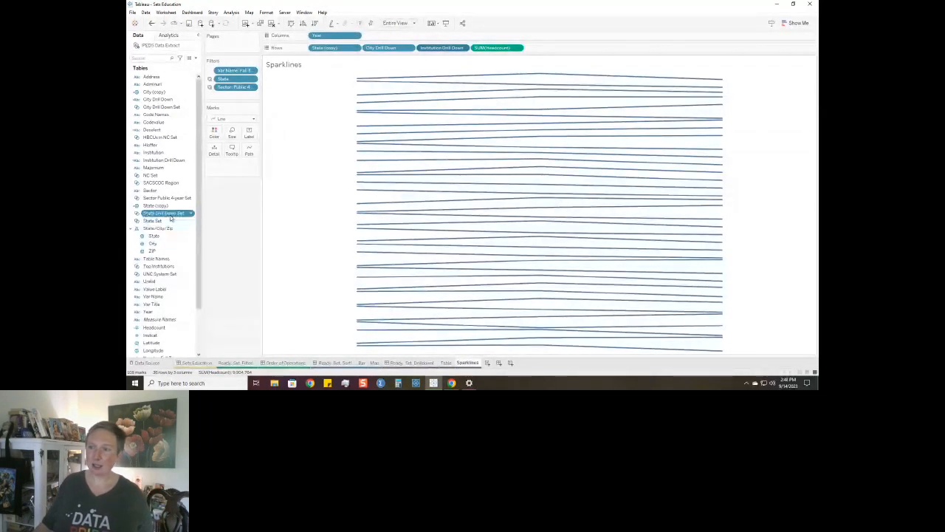
{"action": "left_click", "coordinate": [164, 108], "text": "ctrl"}
{"action": "left_click_drag", "start_coordinate": [167, 109], "coordinate": [214, 131]}
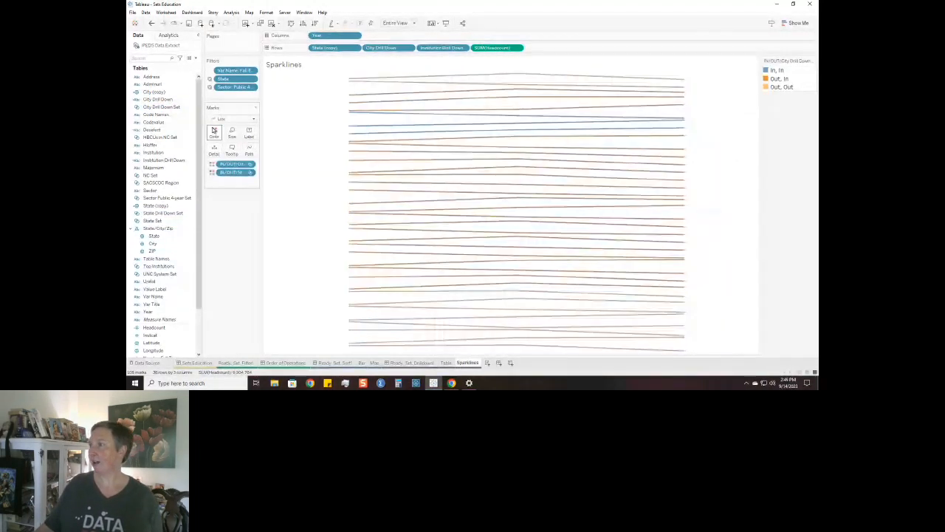
Edit the sparkline colors with the custom app colors palette, assigning dark blue to In, In and light gray to Out, In.
{"action": "left_click", "coordinate": [213, 131]}
{"action": "left_click", "coordinate": [239, 155]}
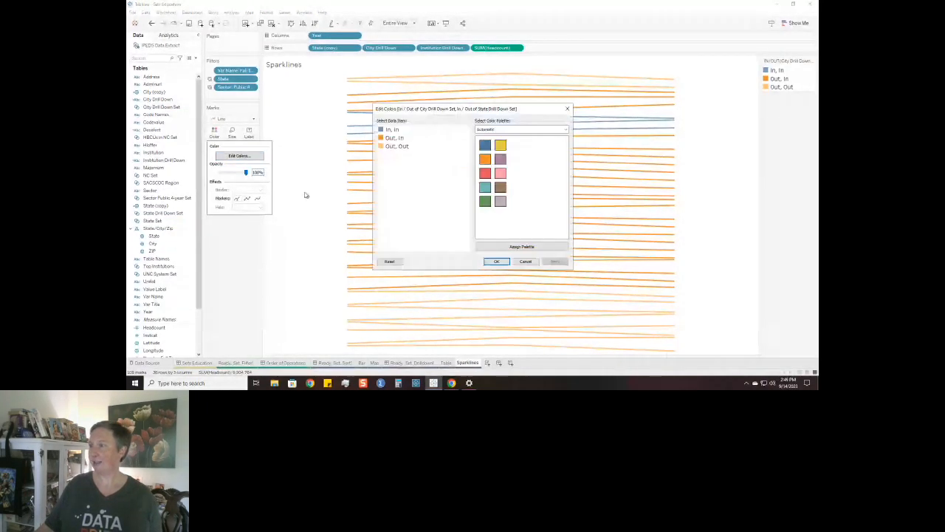
{"action": "left_click", "coordinate": [517, 130]}
{"action": "scroll", "coordinate": [510, 136], "scroll_direction": "down", "scroll_amount": 8}
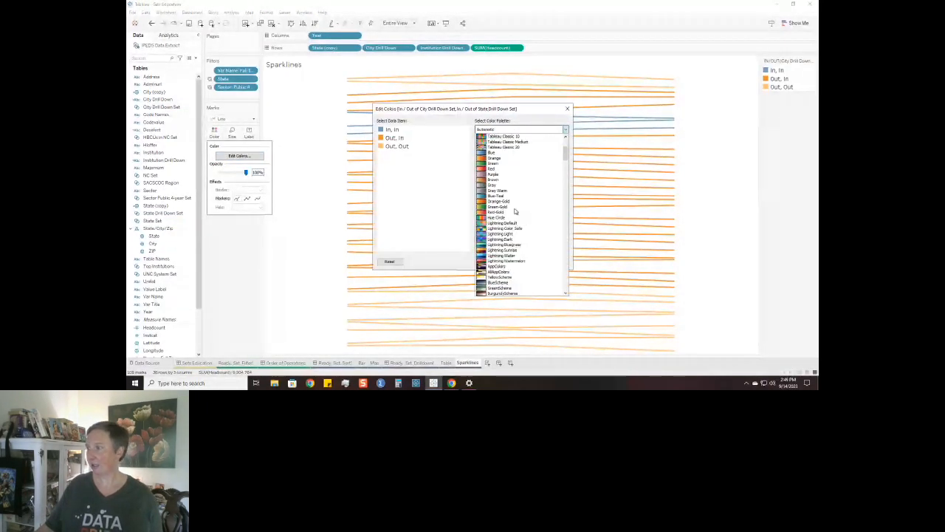
{"action": "left_click", "coordinate": [499, 223]}
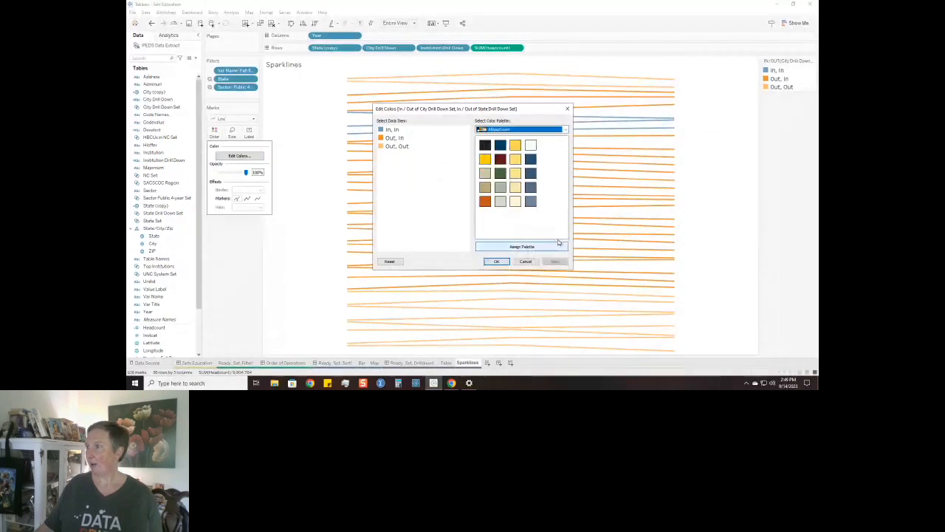
{"action": "left_click", "coordinate": [387, 131]}
{"action": "left_click", "coordinate": [500, 145]}
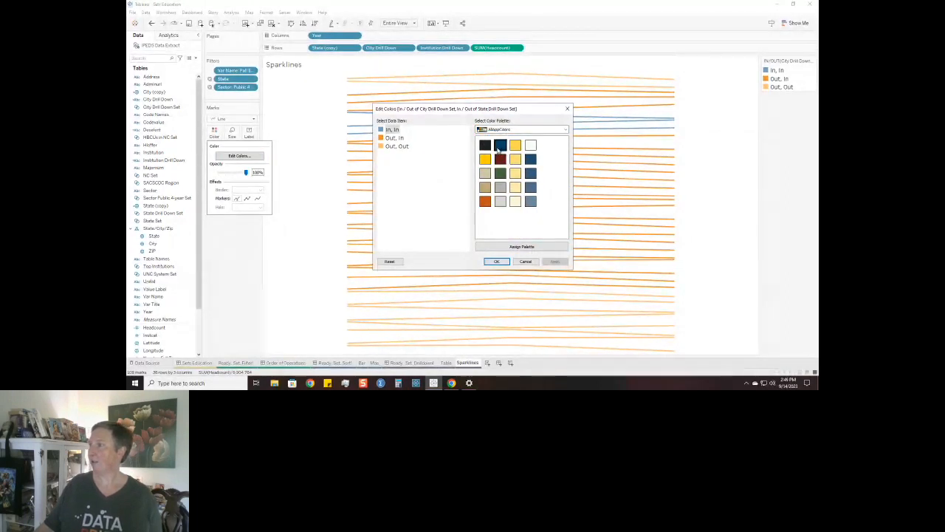
{"action": "left_click", "coordinate": [391, 138]}
{"action": "left_click", "coordinate": [500, 201]}
{"action": "left_click", "coordinate": [395, 146]}
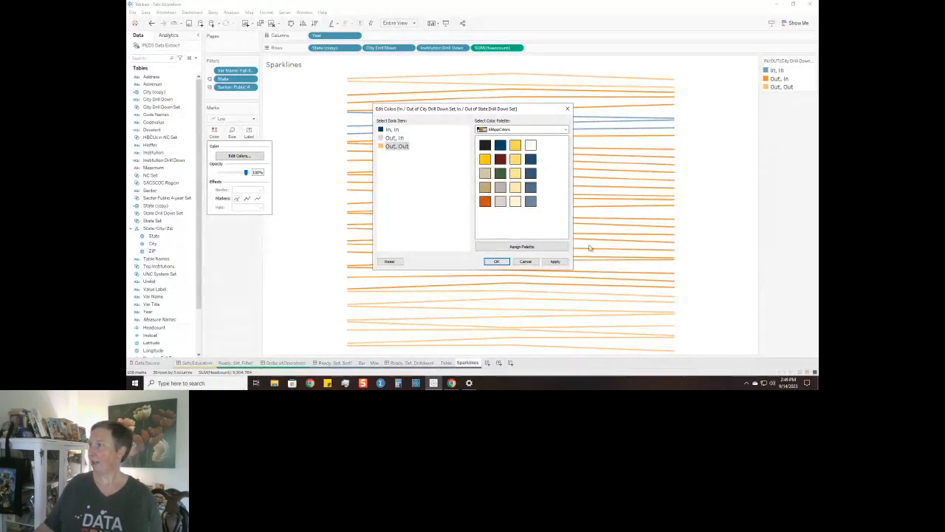
{"action": "left_click", "coordinate": [556, 262]}
{"action": "left_click", "coordinate": [496, 261]}
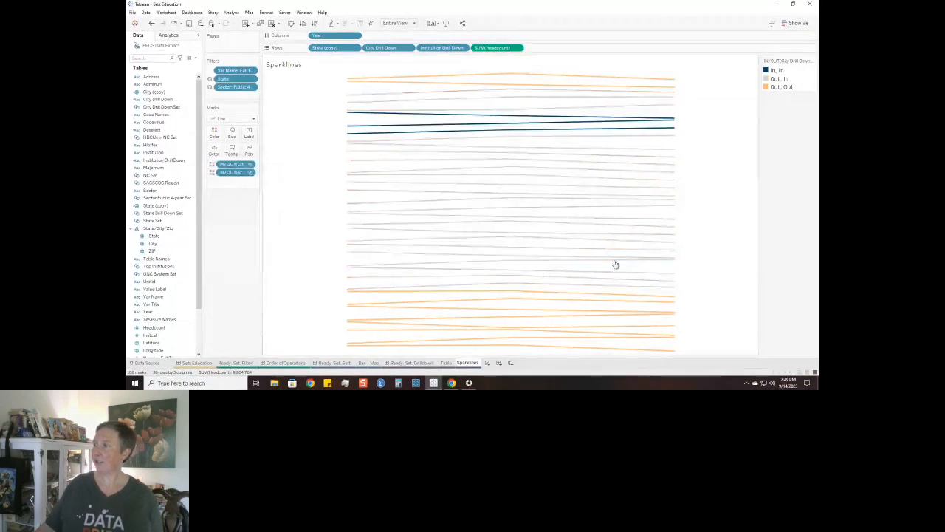
Return to the Ready, Set, Drilldown! dashboard, check the Atlanta rows against the sparklines, and clear the table selection to collapse it.
{"action": "left_click", "coordinate": [418, 363]}
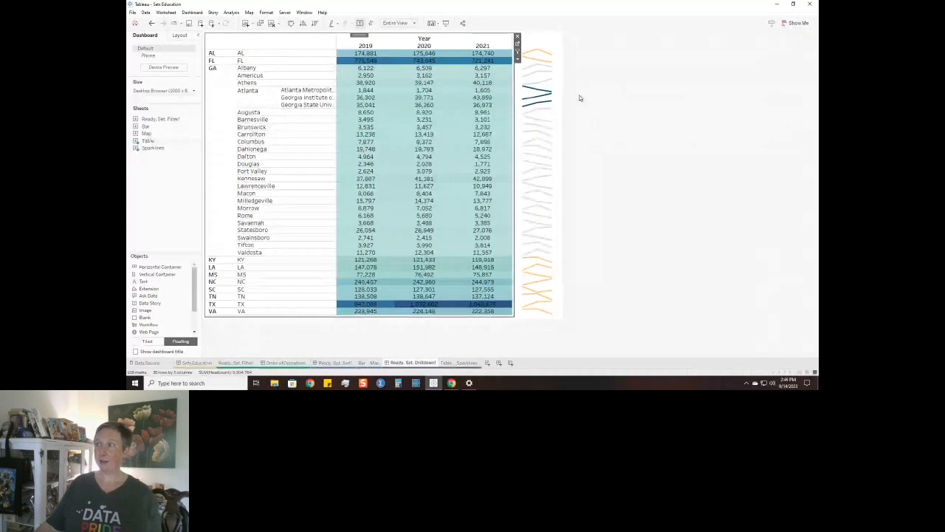
{"action": "left_click", "coordinate": [366, 104]}
{"action": "left_click", "coordinate": [537, 118]}
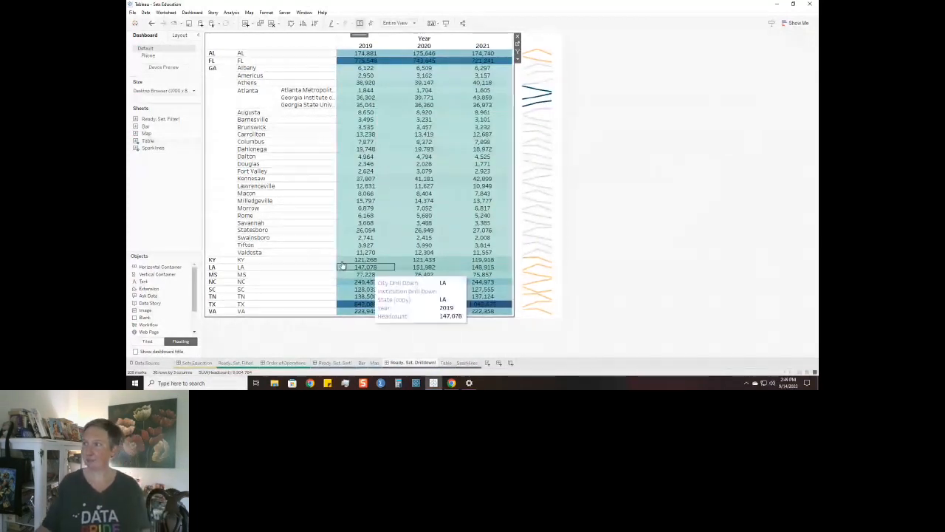
{"action": "mouse_move", "coordinate": [343, 91]}
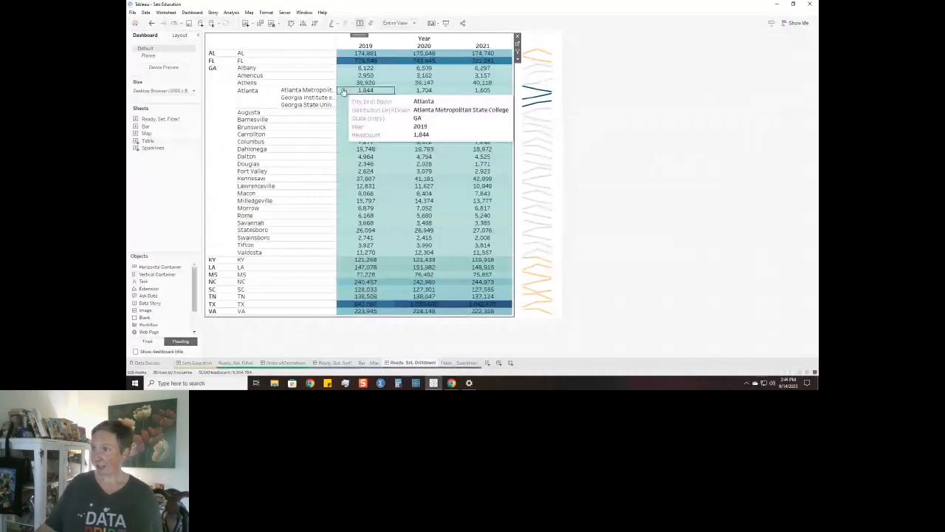
{"action": "left_click", "coordinate": [349, 95]}
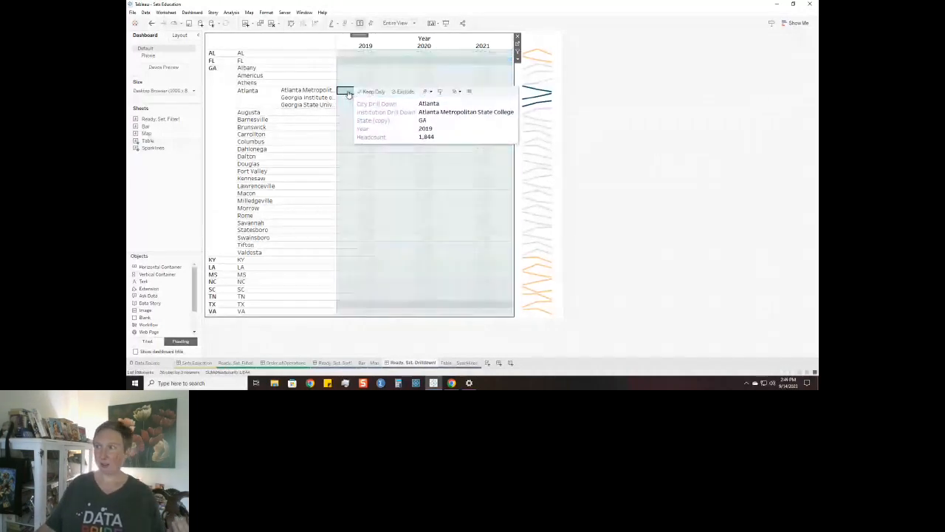
{"action": "left_click", "coordinate": [343, 93]}
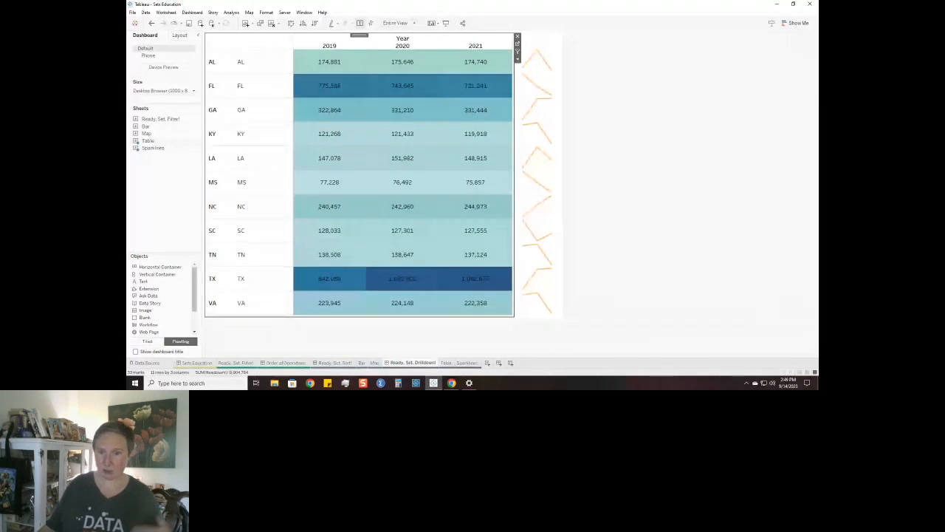
On the Table sheet, create a calculated field named State Label.
{"action": "left_click", "coordinate": [446, 362]}
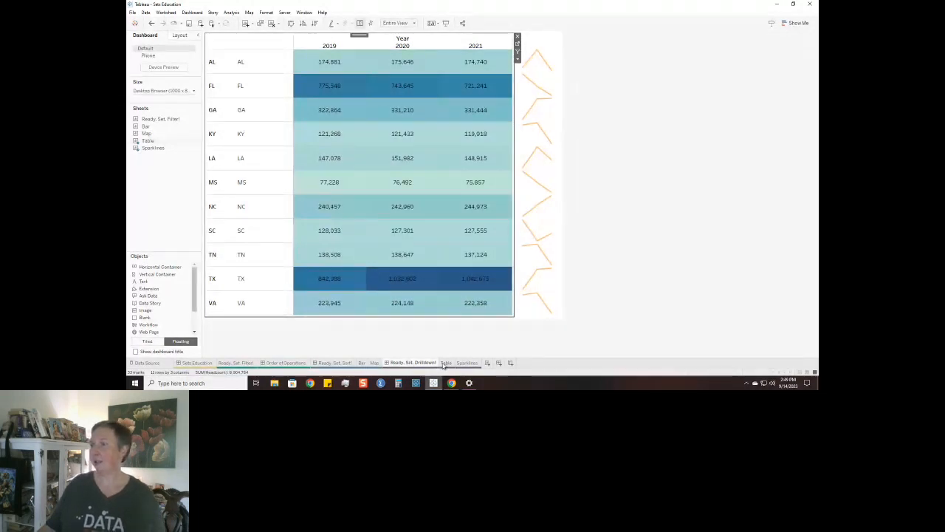
{"action": "left_click", "coordinate": [194, 59]}
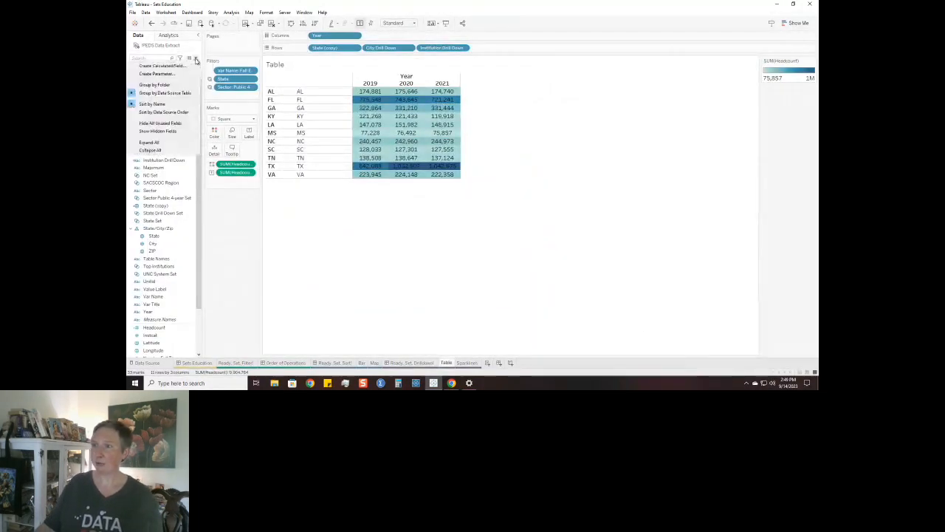
{"action": "left_click", "coordinate": [162, 64]}
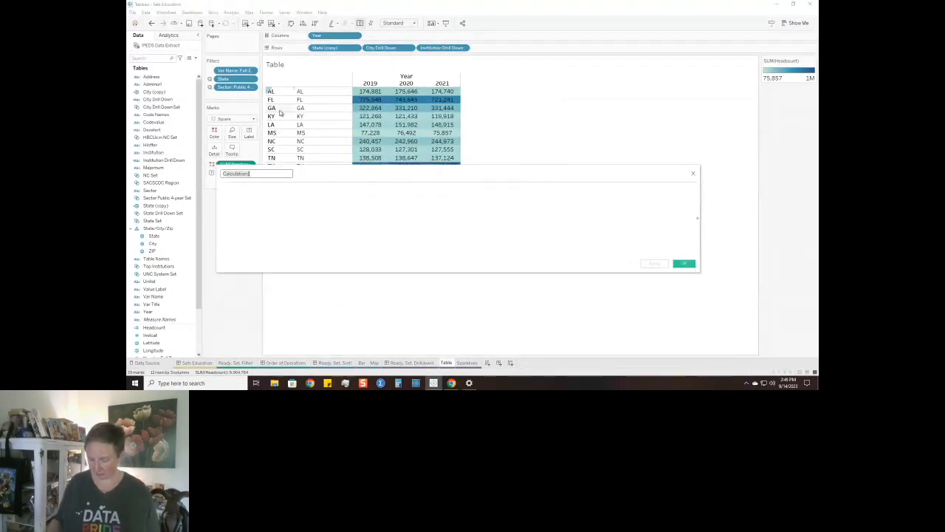
{"action": "type", "text": "State Label"}
{"action": "key", "text": "Tab"}
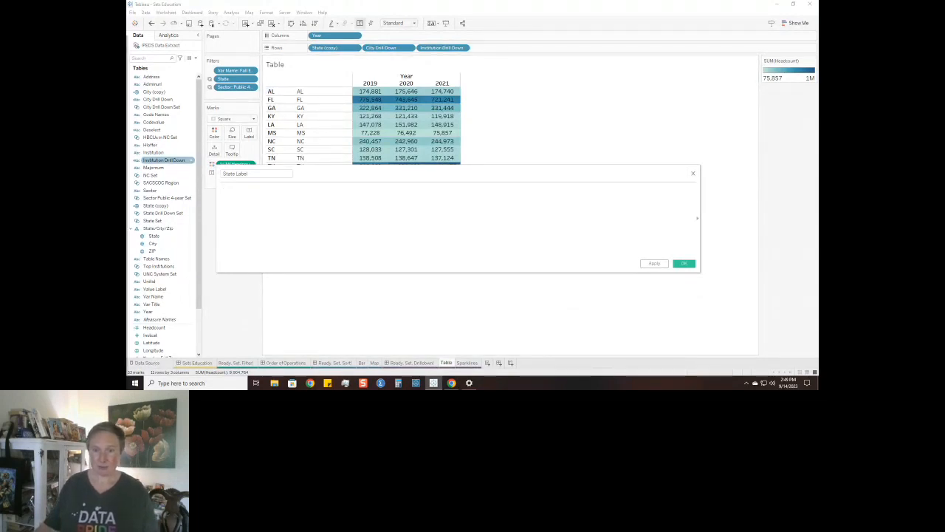
Start the State Label formula with the condition IF [State Drill Down Set] THEN.
{"action": "type", "text": "if"}
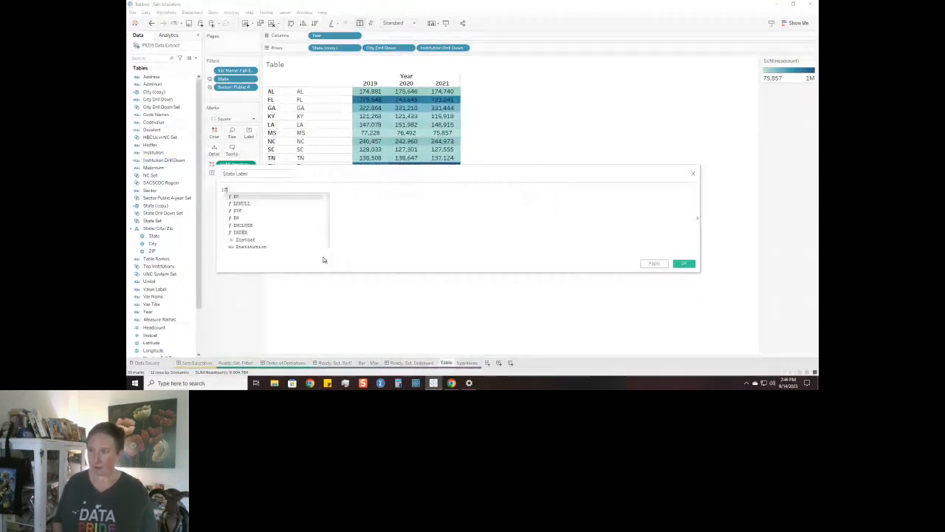
{"action": "scroll", "coordinate": [323, 260], "scroll_direction": "up", "scroll_amount": 3}
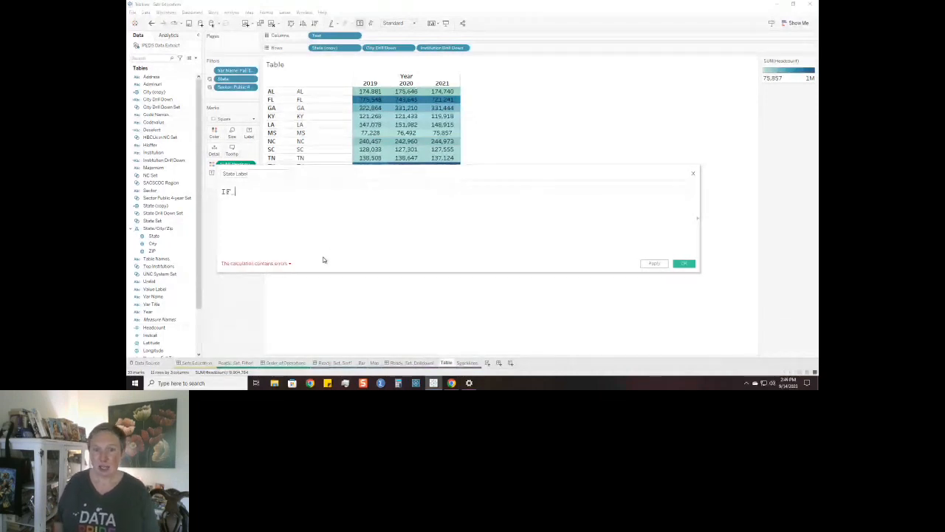
{"action": "type", "text": "stat"}
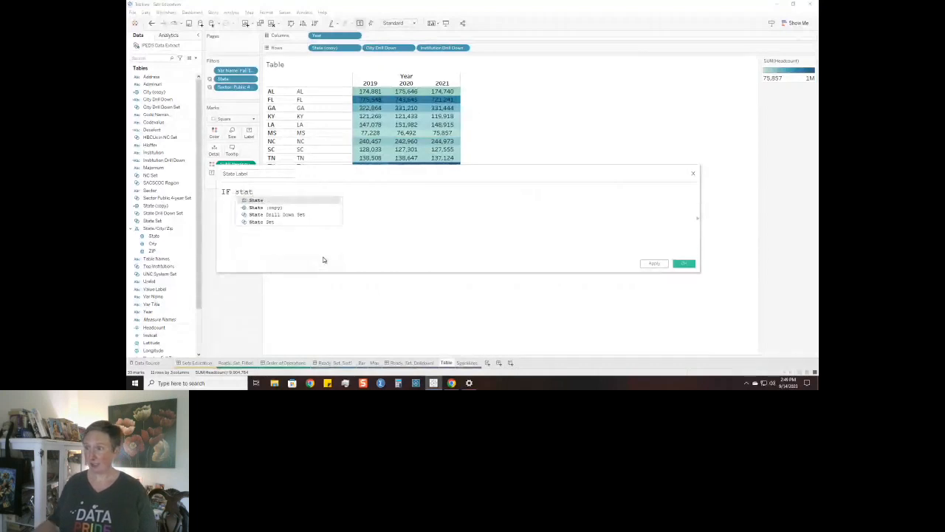
{"action": "left_click", "coordinate": [312, 214]}
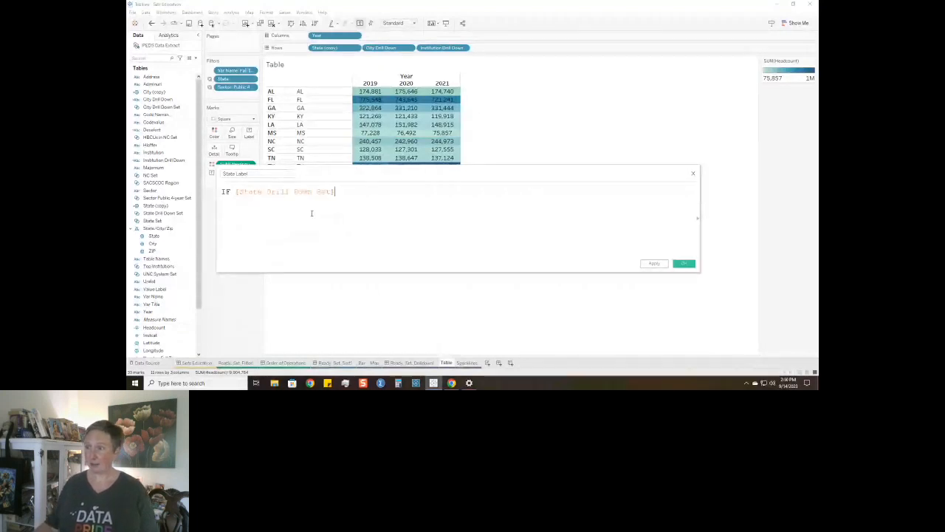
{"action": "type", "text": "[Table Names"}
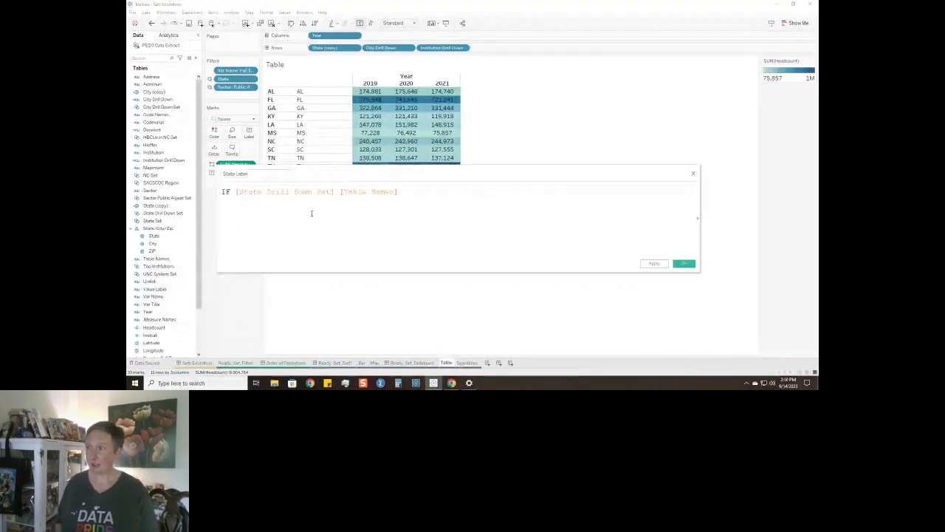
{"action": "key", "text": "BackSpace"}
{"action": "key", "text": "BackSpace"}
{"action": "key", "text": "BackSpace"}
{"action": "key", "text": "BackSpace"}
{"action": "key", "text": "BackSpace"}
{"action": "key", "text": "BackSpace"}
{"action": "key", "text": "BackSpace"}
{"action": "key", "text": "BackSpace"}
{"action": "key", "text": "BackSpace"}
{"action": "key", "text": "BackSpace"}
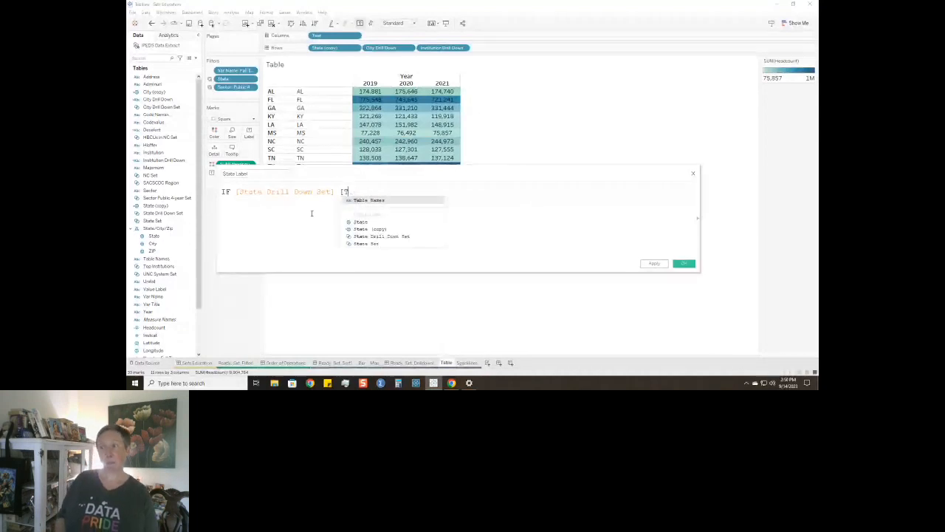
{"action": "type", "text": "the"}
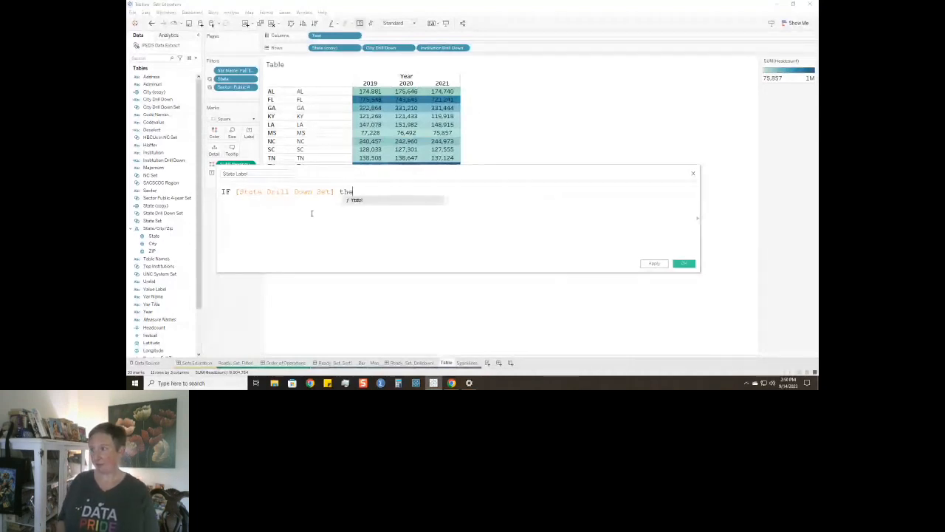
{"action": "key", "text": "Return"}
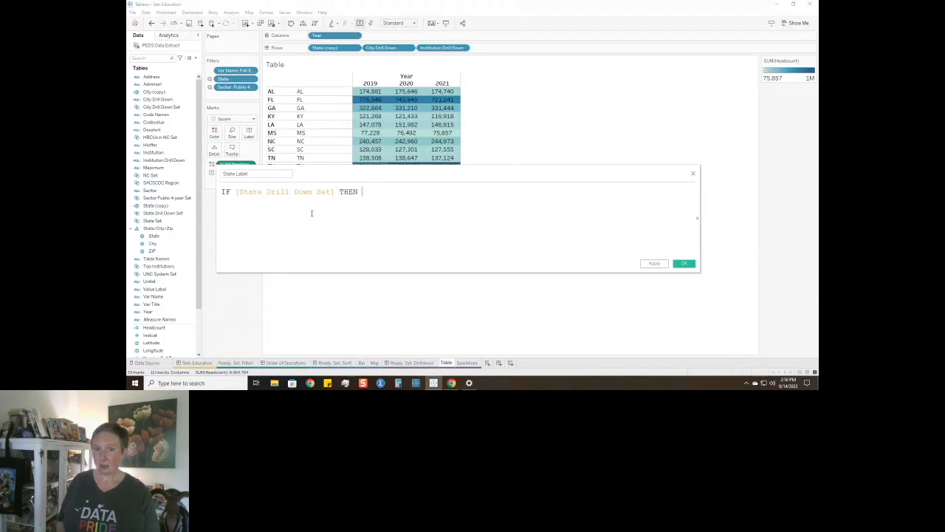
Complete the State Label formula so it returns [State (copy)], ELSE "" END, and save the calculated field.
{"action": "type", "text": "st"}
{"action": "key", "text": "Down"}
{"action": "key", "text": "Down"}
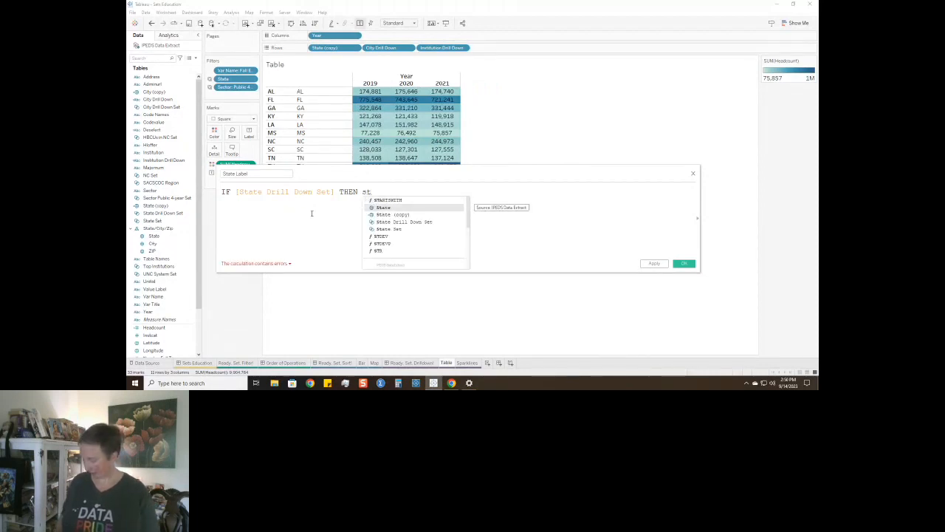
{"action": "key", "text": "Return"}
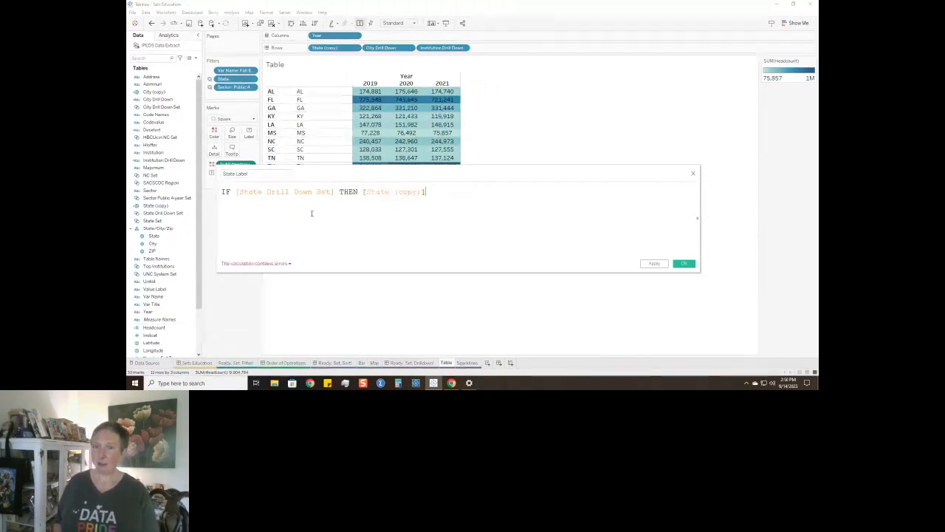
{"action": "type", "text": "el"}
{"action": "key", "text": "Return"}
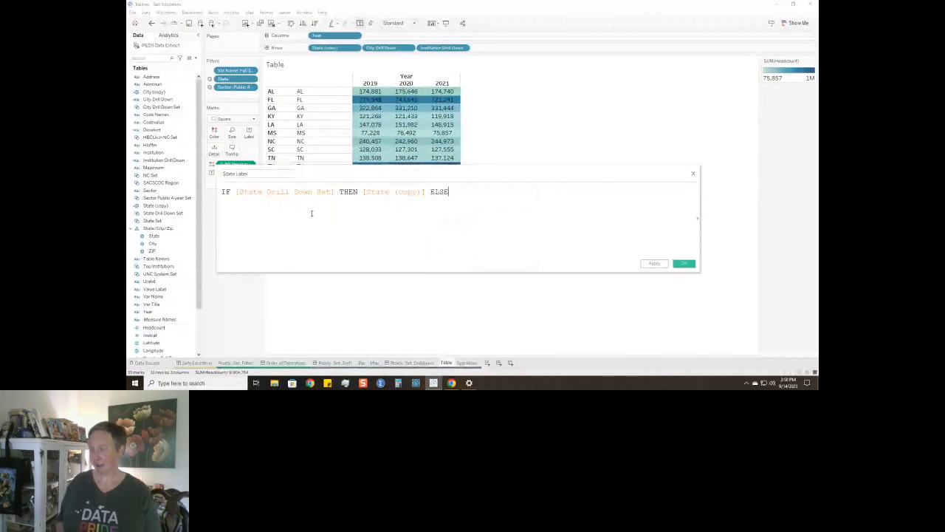
{"action": "type", "text": "\"\""}
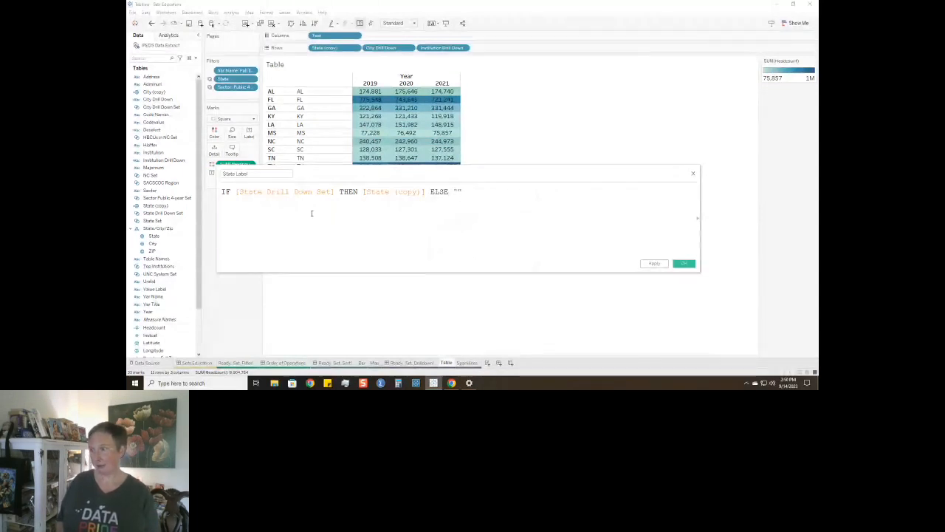
{"action": "type", "text": " end"}
{"action": "key", "text": "Return"}
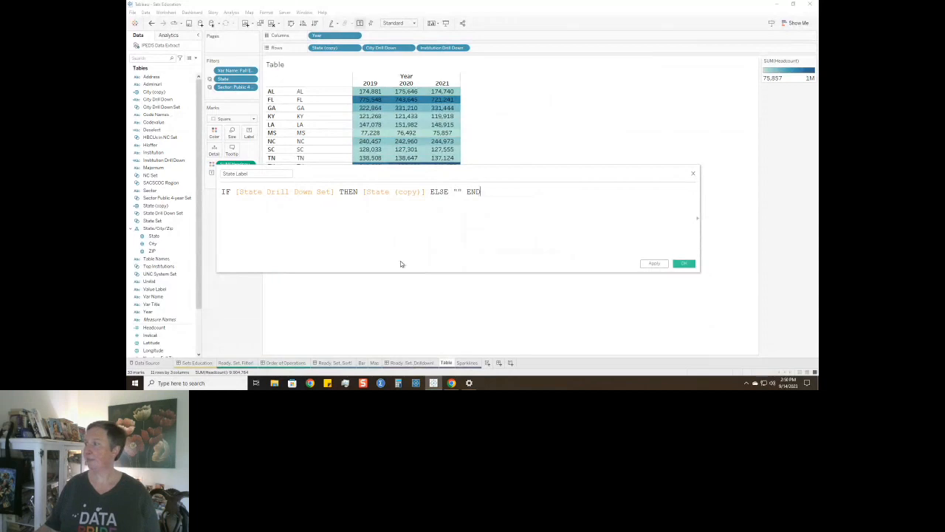
{"action": "left_click", "coordinate": [684, 264]}
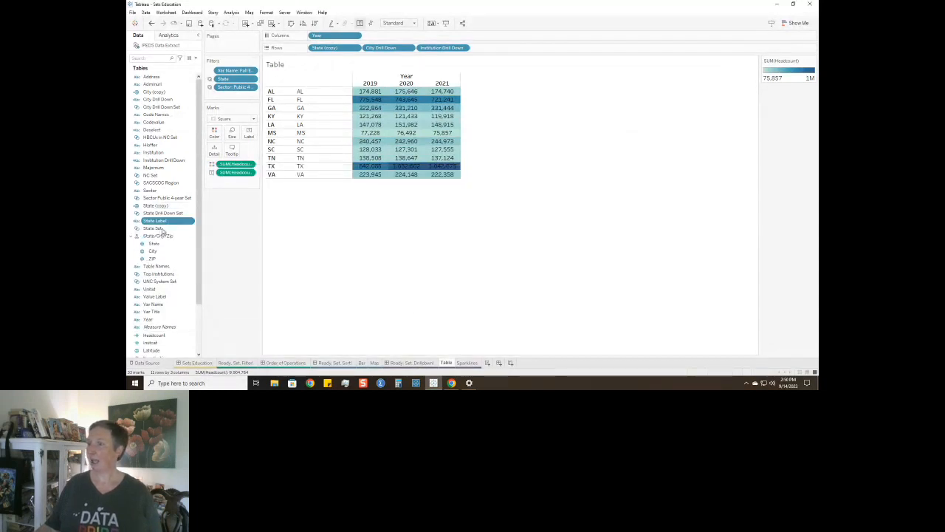
Place State Label on Rows between State (copy) and City Drill Down, and hide the State (copy) header.
{"action": "left_click_drag", "start_coordinate": [164, 223], "coordinate": [365, 53]}
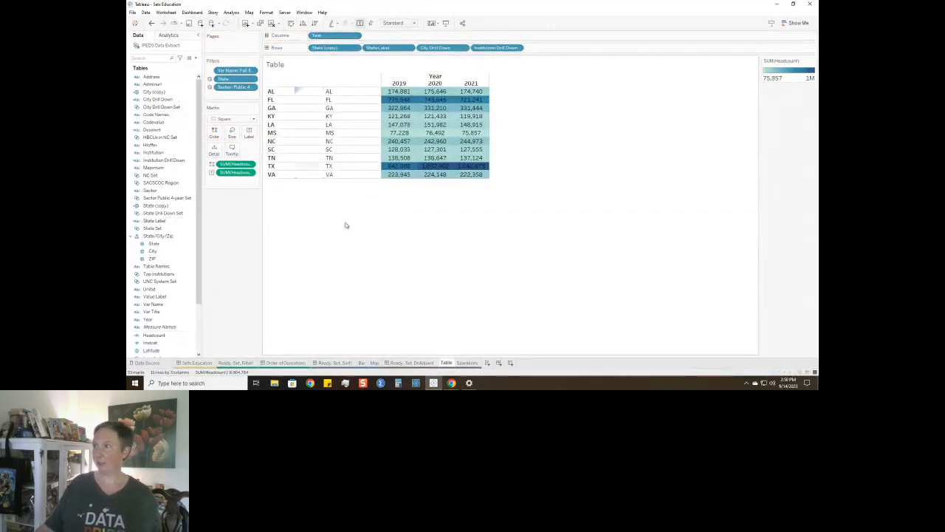
{"action": "left_click", "coordinate": [355, 48]}
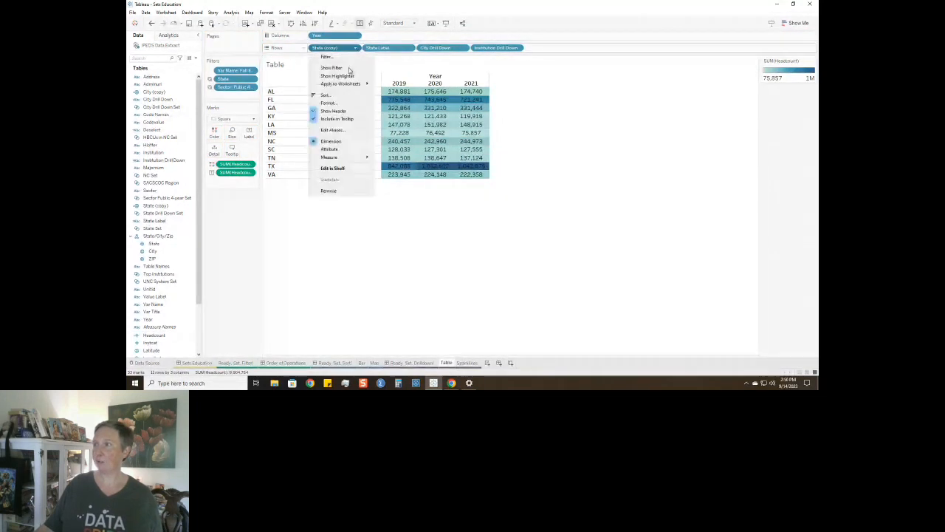
{"action": "left_click", "coordinate": [342, 111]}
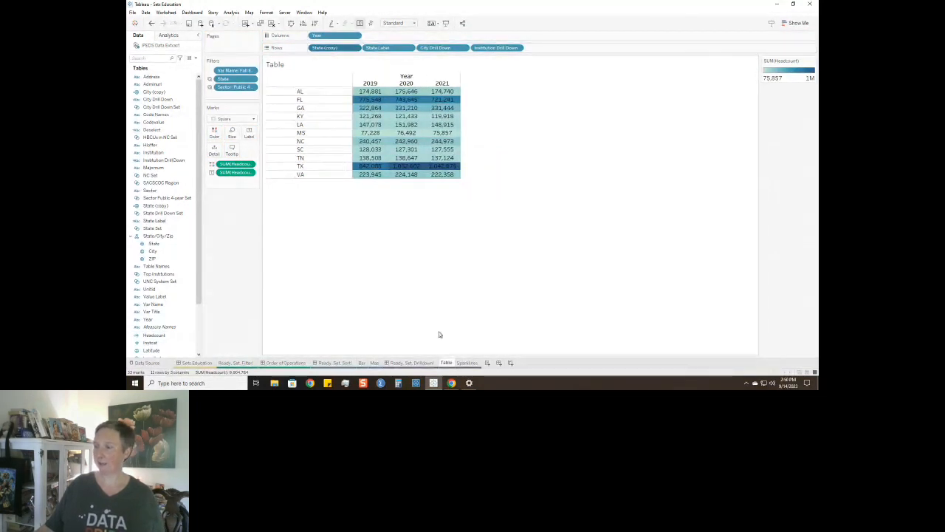
On the Ready, Set, Drilldown! dashboard, drill down into NC and into its Greensboro row to test the new label.
{"action": "left_click", "coordinate": [416, 363]}
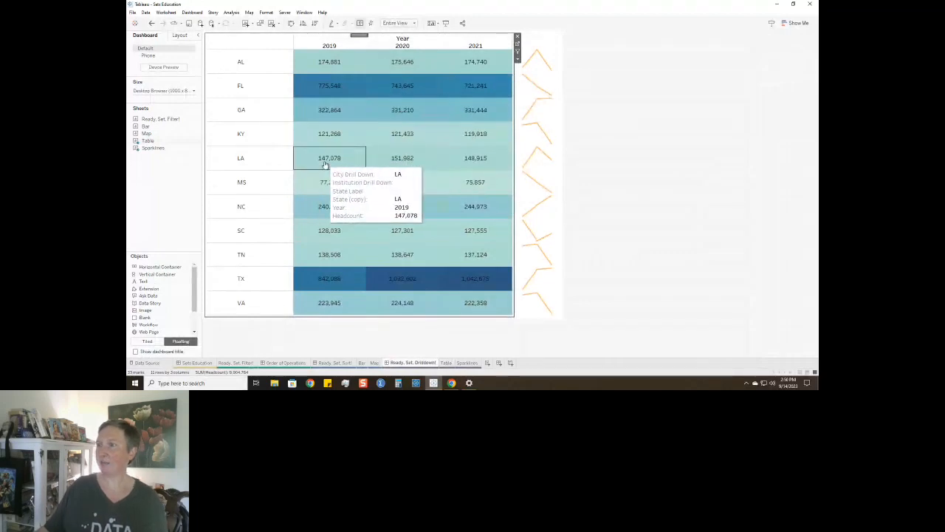
{"action": "left_click", "coordinate": [313, 214]}
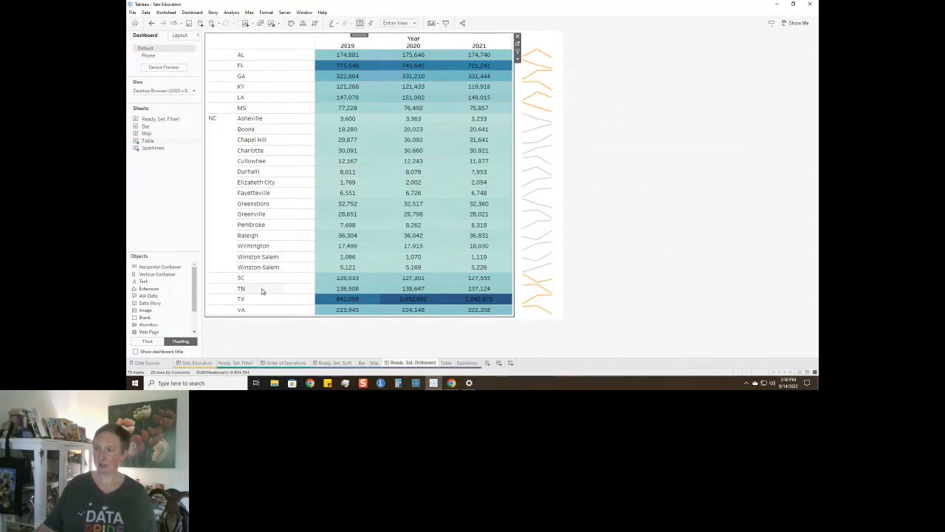
{"action": "left_click", "coordinate": [341, 204]}
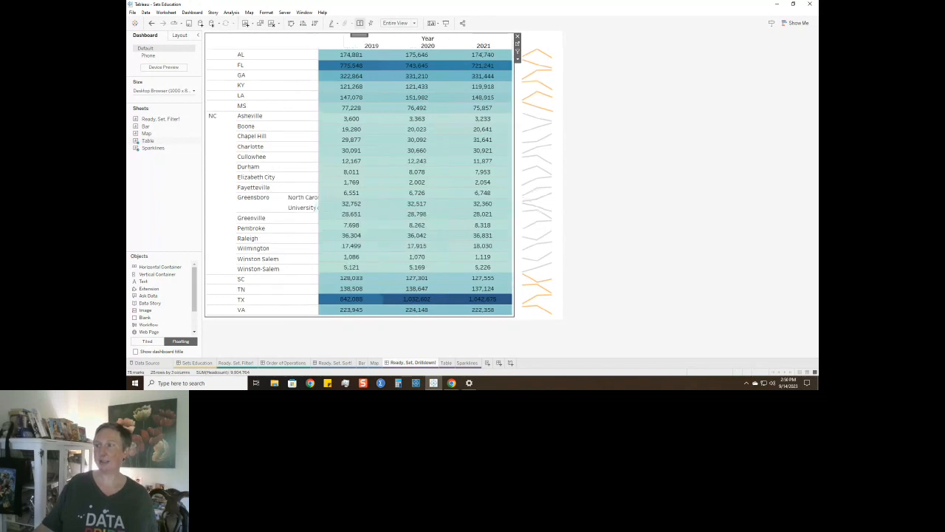
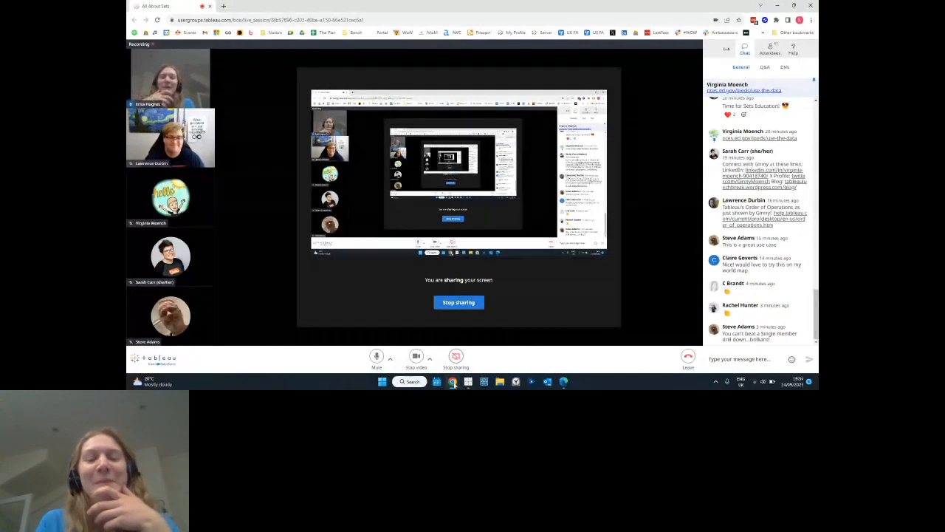
Switch to Edge and look through the latest Tableau challenges on the Workout Wednesday site.
{"action": "mouse_move", "coordinate": [454, 383]}
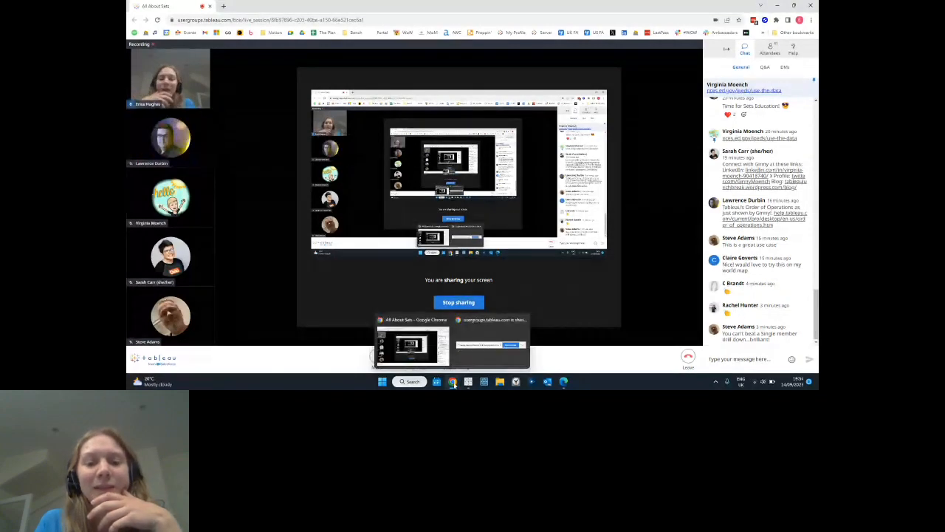
{"action": "left_click", "coordinate": [563, 381]}
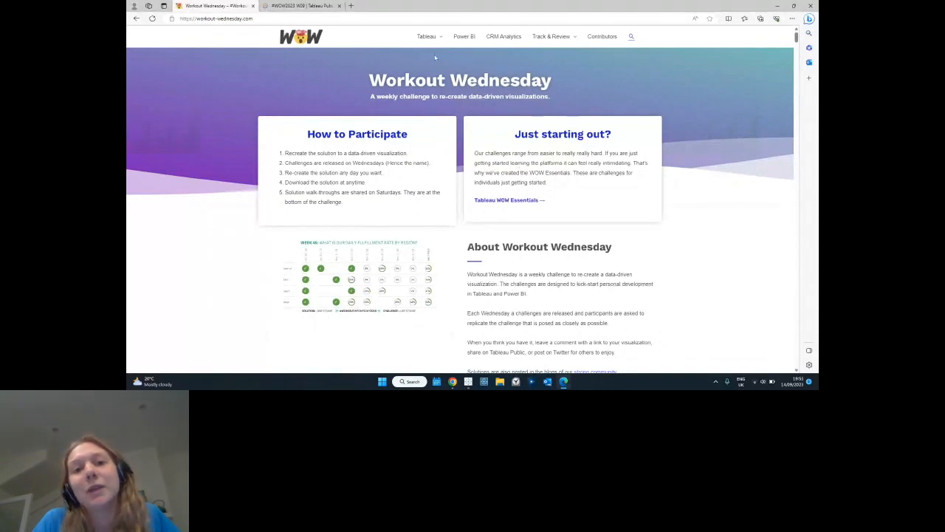
{"action": "mouse_move", "coordinate": [426, 39]}
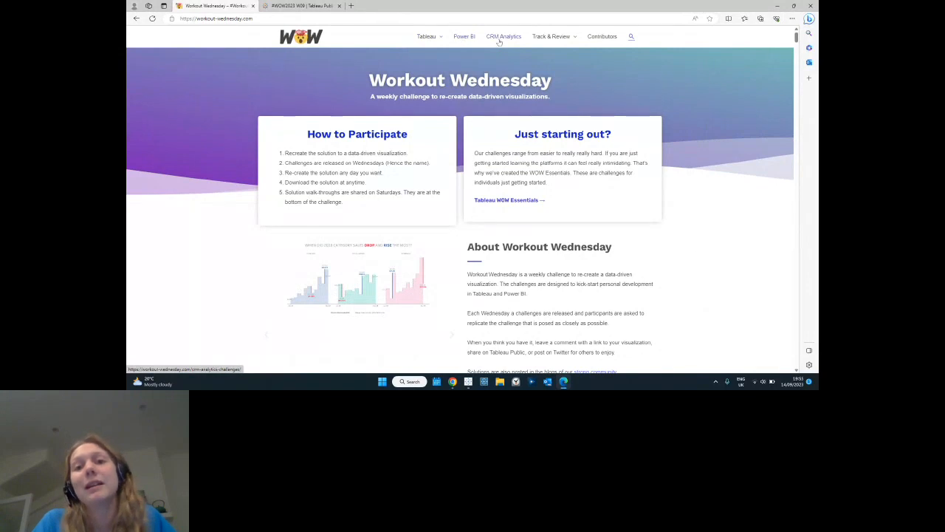
{"action": "left_click", "coordinate": [429, 39]}
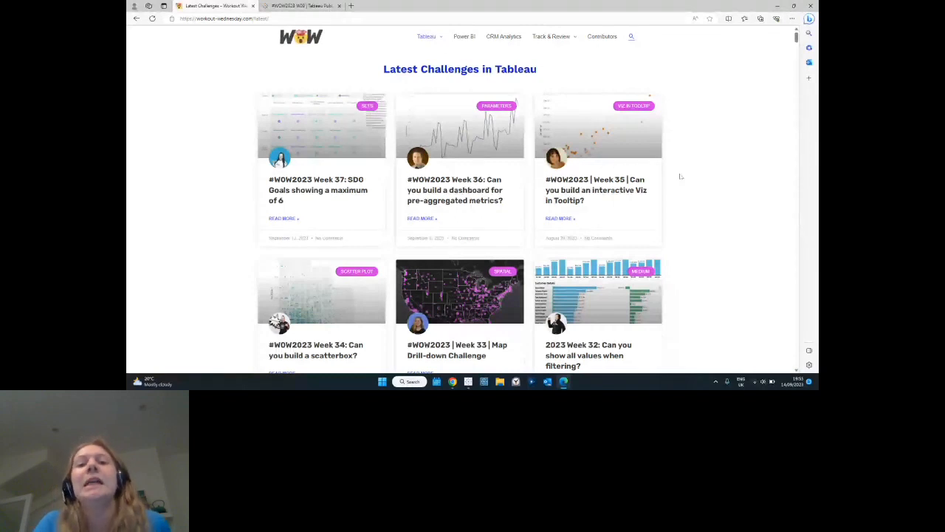
{"action": "scroll", "coordinate": [680, 175], "scroll_direction": "down", "scroll_amount": 2}
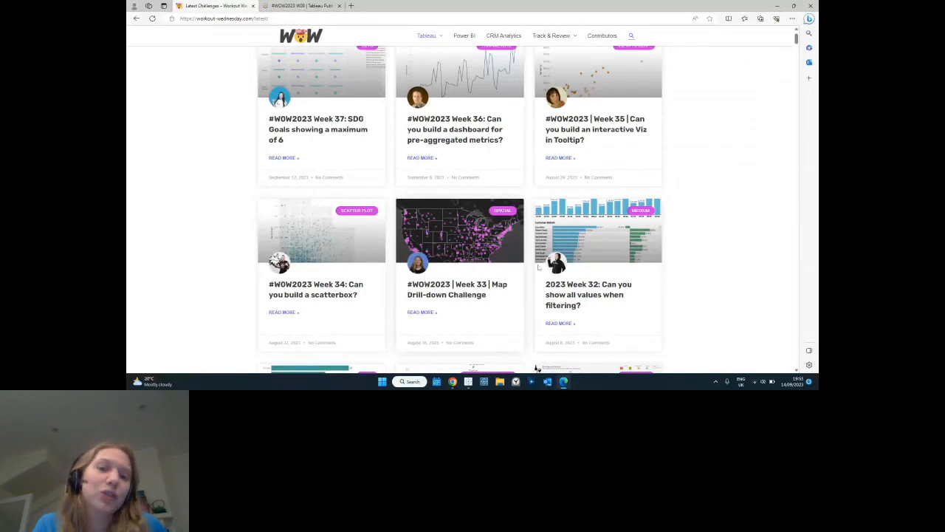
{"action": "scroll", "coordinate": [681, 282], "scroll_direction": "down", "scroll_amount": 2}
{"action": "scroll", "coordinate": [680, 282], "scroll_direction": "down", "scroll_amount": 2}
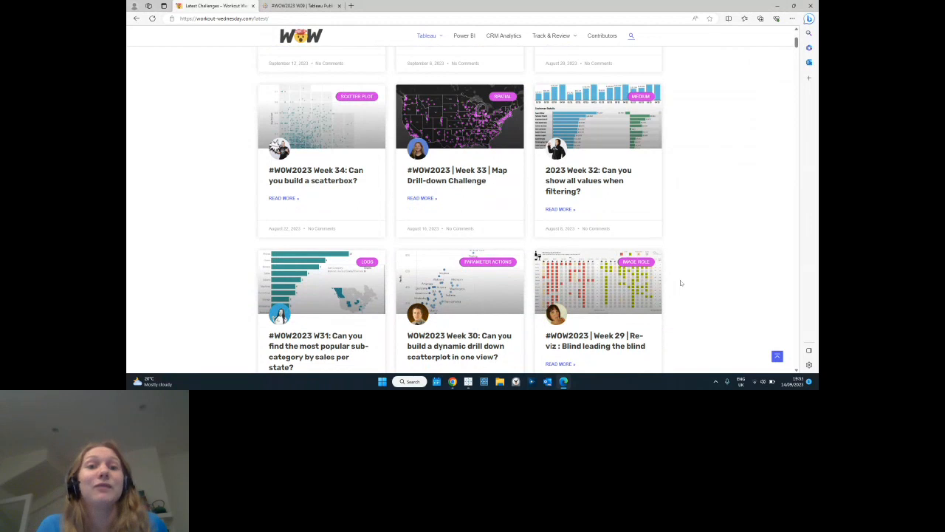
{"action": "scroll", "coordinate": [680, 282], "scroll_direction": "up", "scroll_amount": 5}
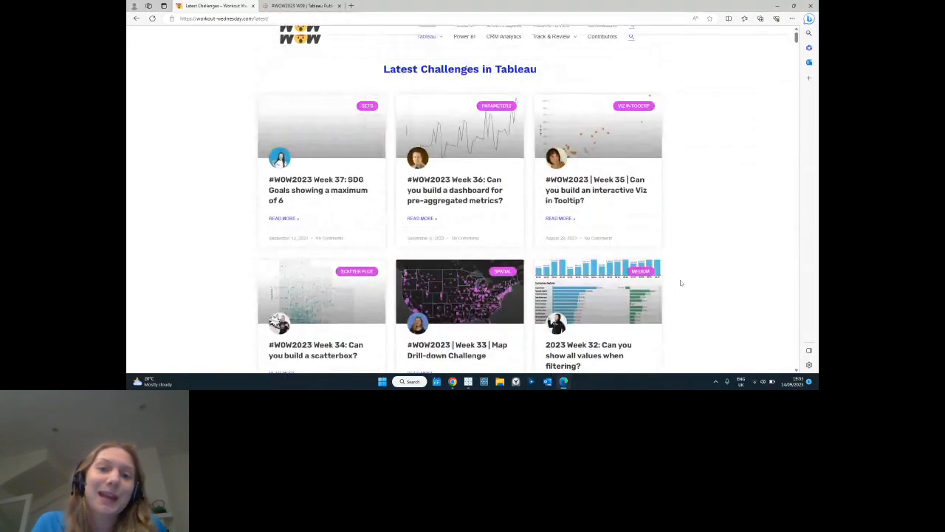
{"action": "scroll", "coordinate": [681, 282], "scroll_direction": "down", "scroll_amount": 1}
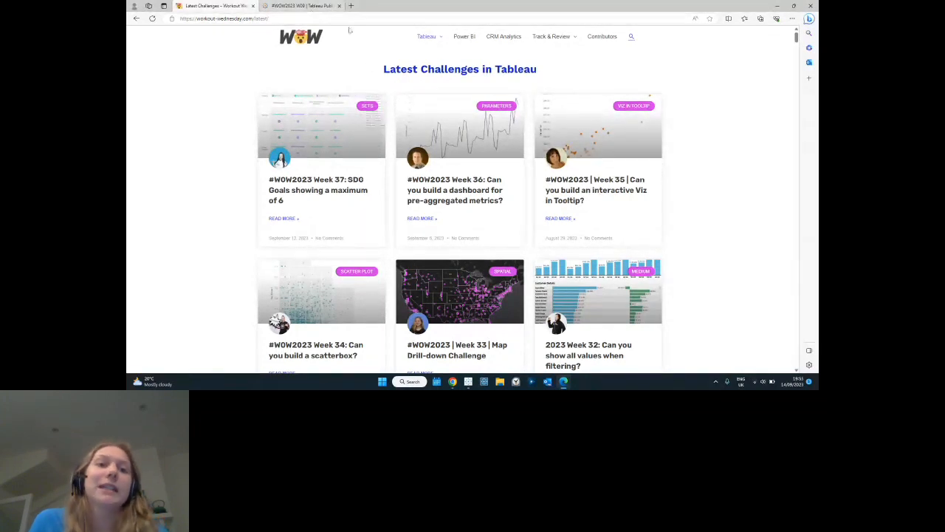
Bring up the #WOW2023 W09 viz on Tableau Public and view its Key Cities bar chart.
{"action": "left_click", "coordinate": [307, 6]}
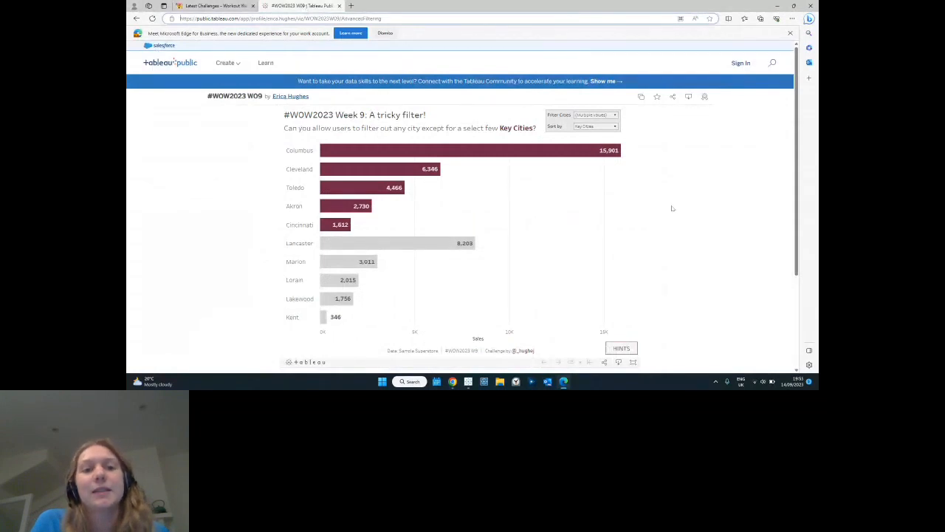
{"action": "scroll", "coordinate": [671, 208], "scroll_direction": "down", "scroll_amount": 2}
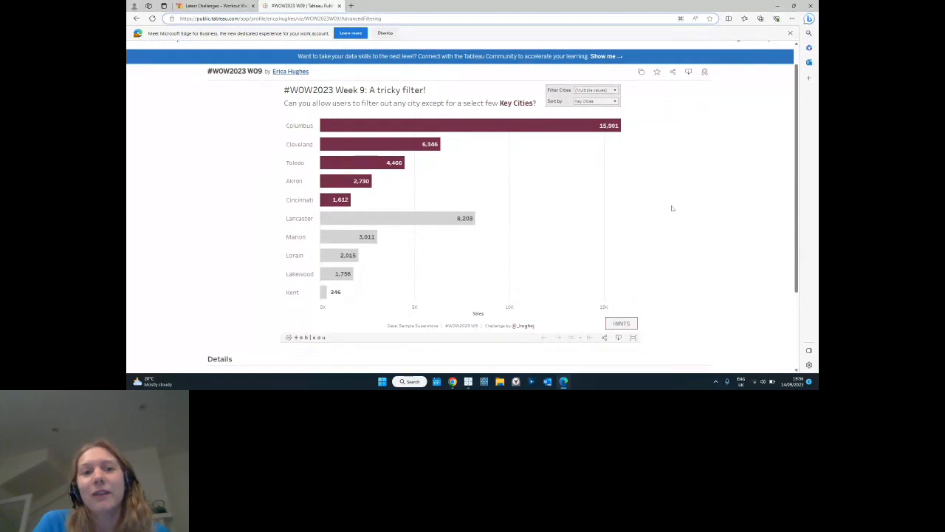
{"action": "scroll", "coordinate": [672, 208], "scroll_direction": "up", "scroll_amount": 1}
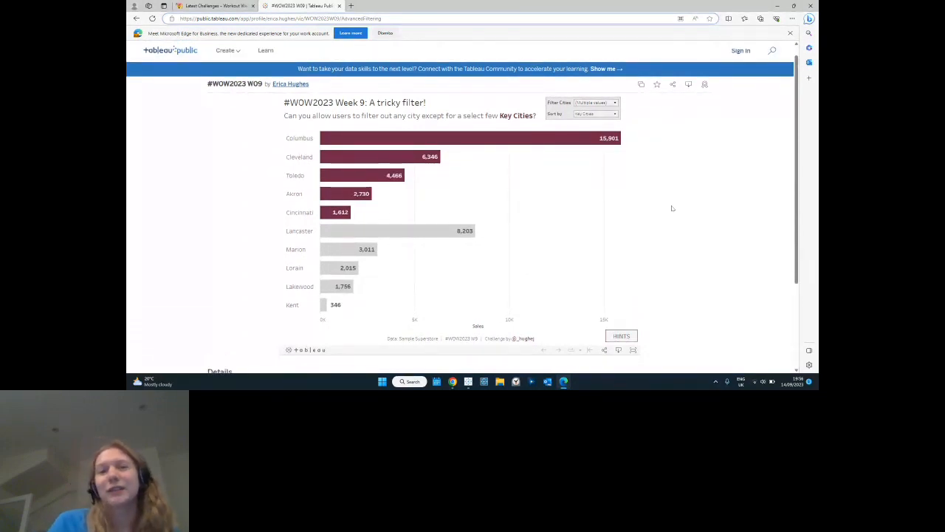
Add Mason and Medina to the cities selected in the Filter Cities filter.
{"action": "left_click", "coordinate": [587, 103]}
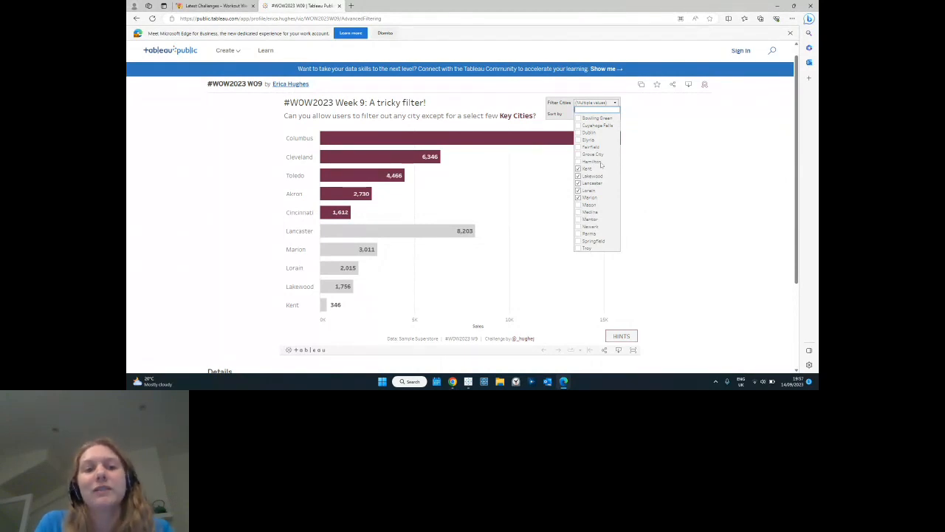
{"action": "left_click", "coordinate": [578, 205]}
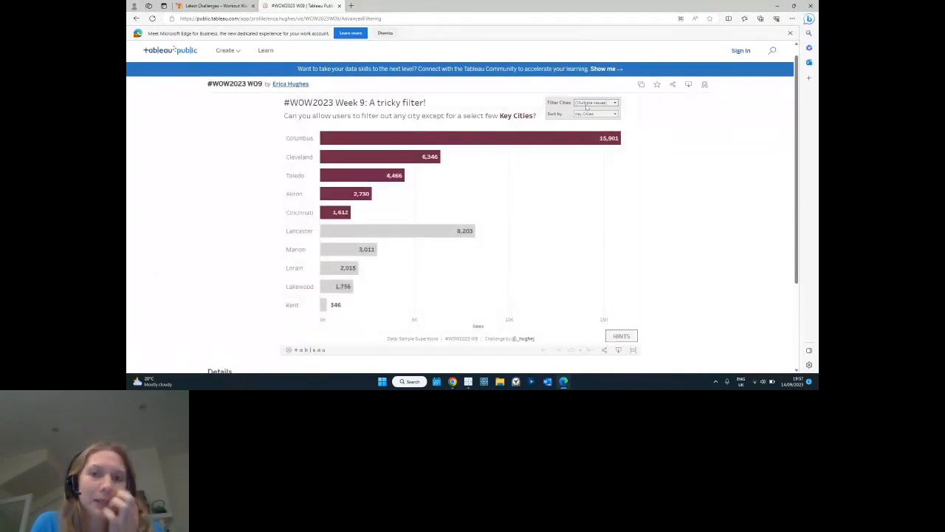
{"action": "left_click", "coordinate": [587, 104]}
{"action": "left_click", "coordinate": [578, 205]}
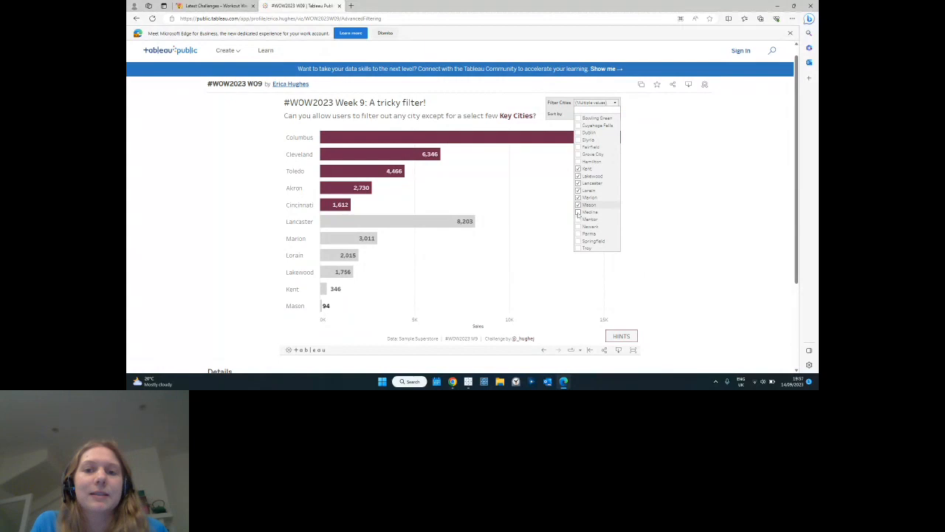
{"action": "left_click", "coordinate": [578, 213]}
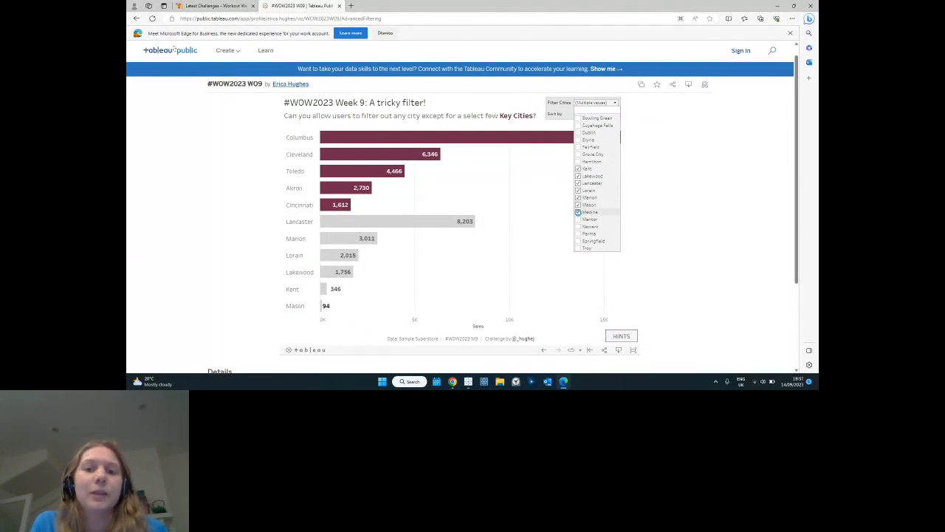
Deselect every remaining city in the Filter Cities filter and close its list.
{"action": "left_click", "coordinate": [578, 205]}
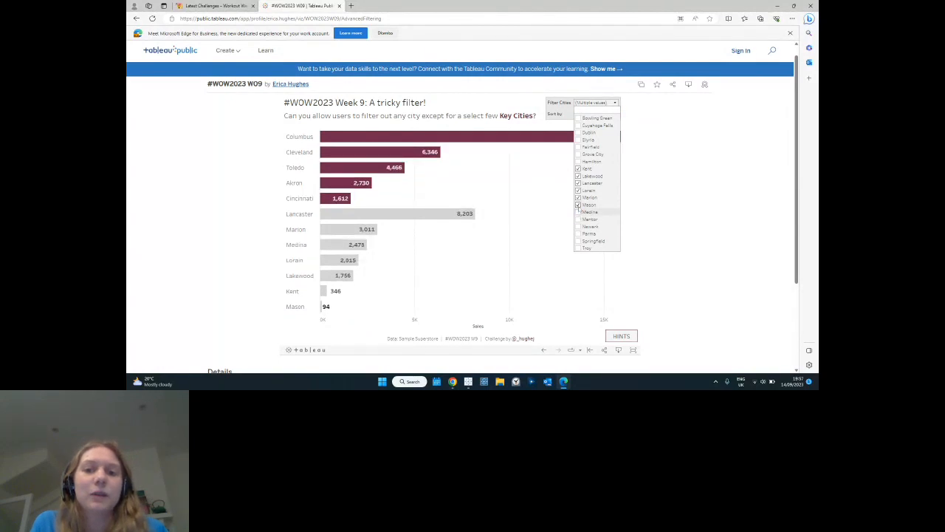
{"action": "left_click", "coordinate": [578, 197]}
{"action": "left_click", "coordinate": [578, 189]}
{"action": "left_click", "coordinate": [578, 182]}
{"action": "left_click", "coordinate": [578, 175]}
{"action": "left_click", "coordinate": [578, 169]}
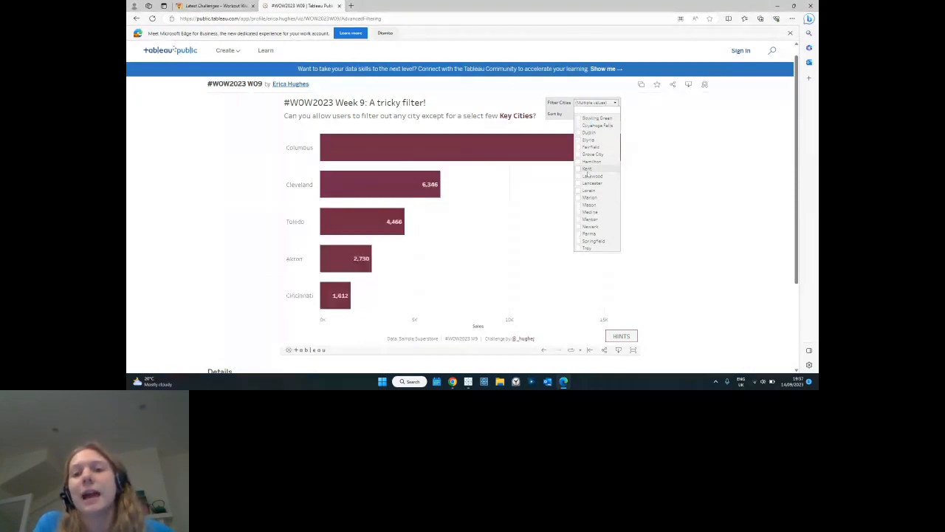
{"action": "left_click", "coordinate": [595, 105]}
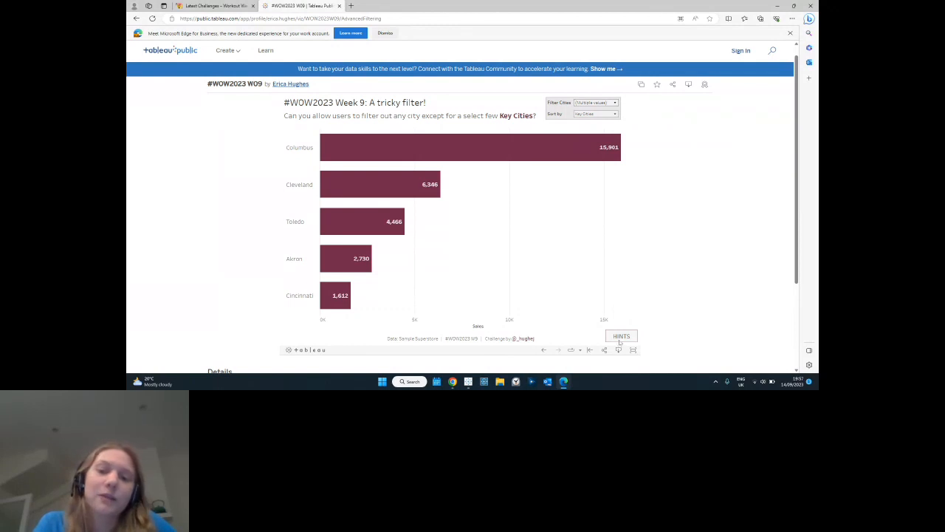
Show the viz's hints and open the linked knowledge base article on making specific values always selected in a filter.
{"action": "left_click", "coordinate": [621, 338]}
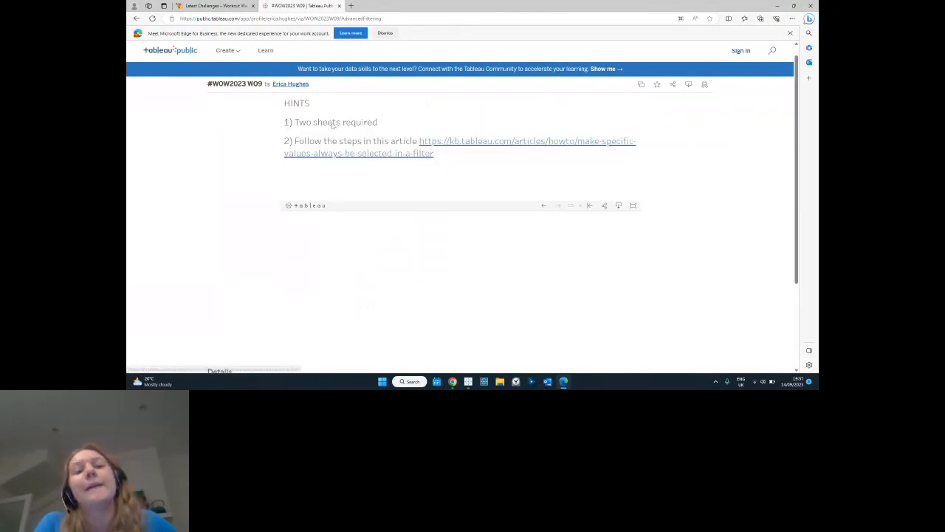
{"action": "left_click", "coordinate": [447, 143]}
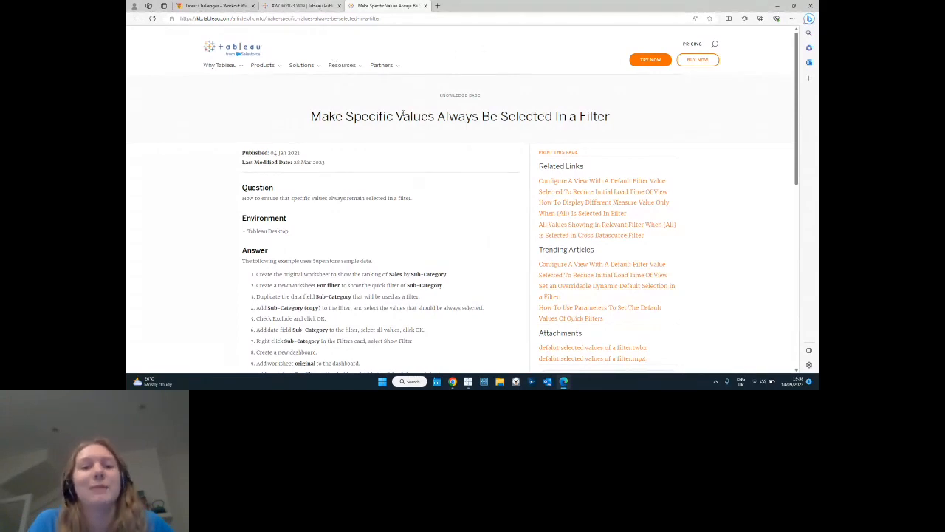
{"action": "scroll", "coordinate": [443, 185], "scroll_direction": "down", "scroll_amount": 3}
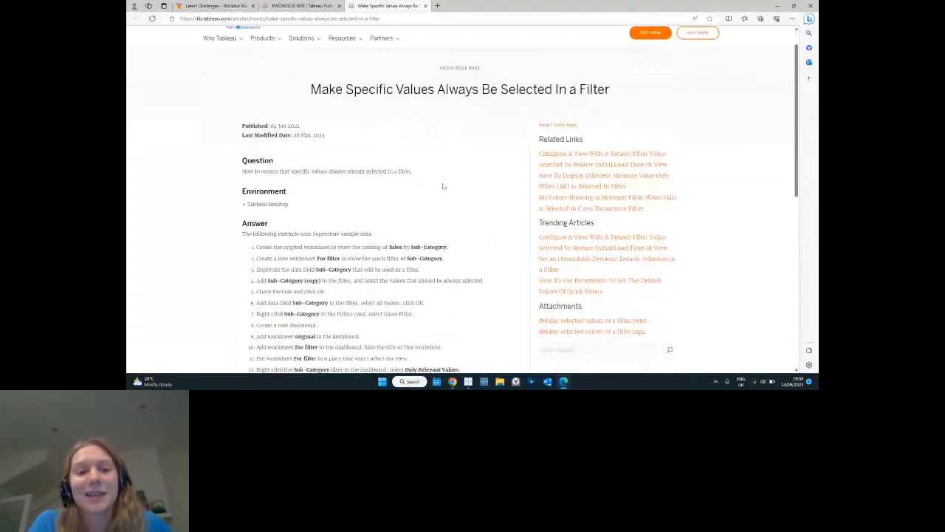
{"action": "scroll", "coordinate": [443, 186], "scroll_direction": "up", "scroll_amount": 3}
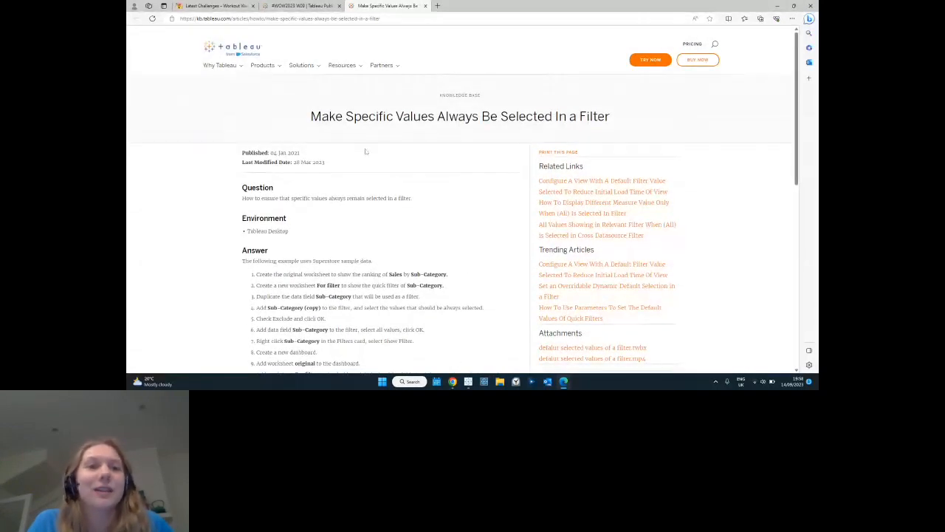
Switch to the Tableau workbook #WOW2023 W09 _A Tricky Filter (1) and examine the Key Cities and Non-Key Cities sets on the Chart sheet.
{"action": "mouse_move", "coordinate": [468, 383]}
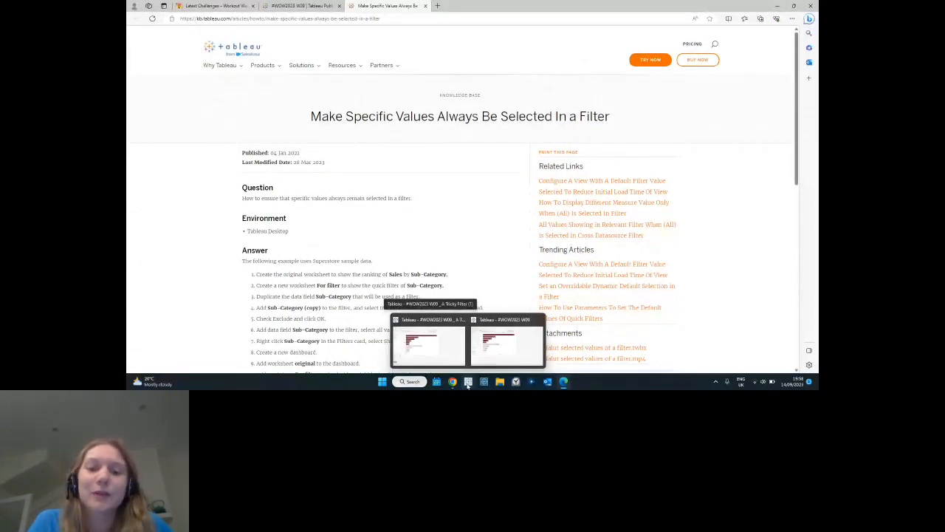
{"action": "left_click", "coordinate": [455, 354]}
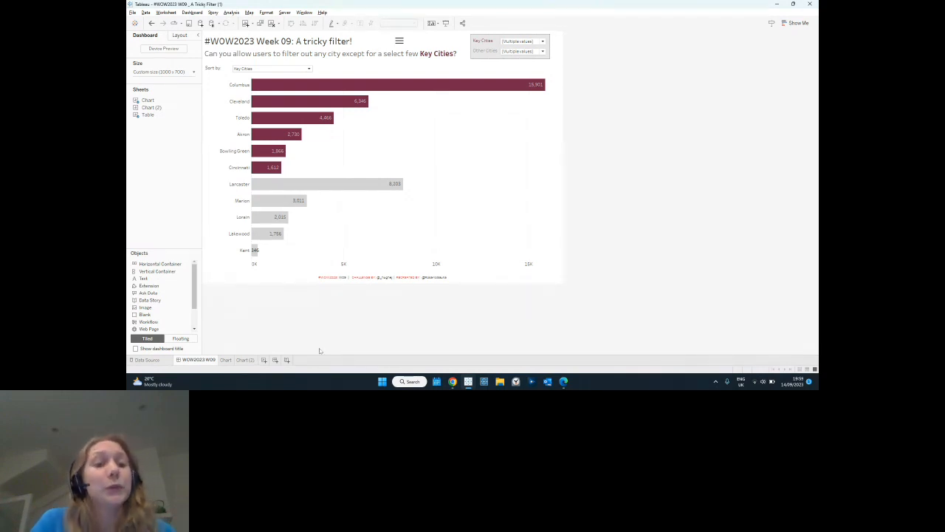
{"action": "left_click", "coordinate": [225, 359]}
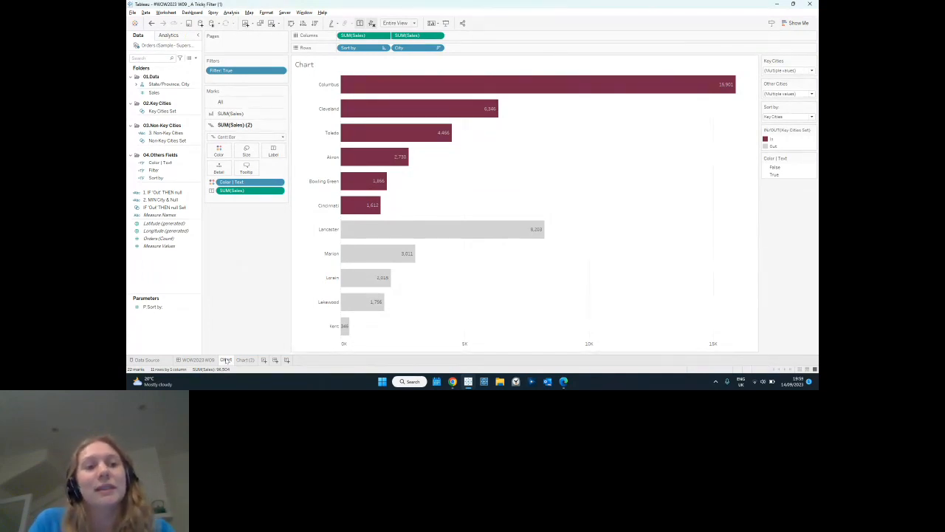
{"action": "left_click", "coordinate": [167, 110]}
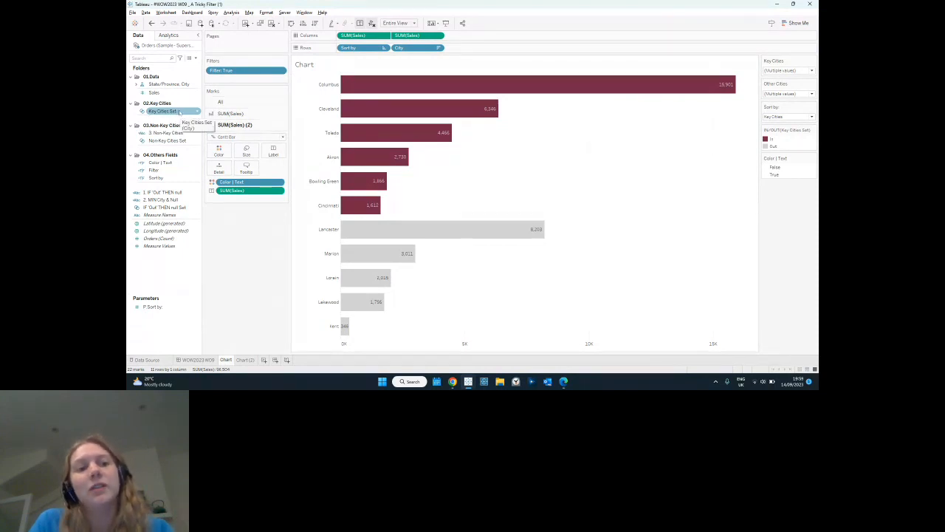
{"action": "left_click", "coordinate": [181, 141]}
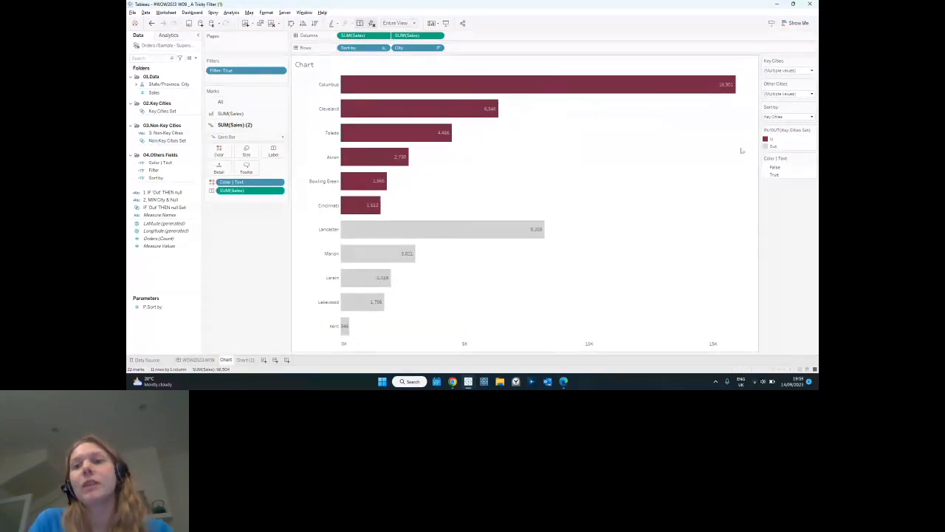
On the WOW2023 W09 dashboard, remove Cincinnati and Bowling Green from the Key Cities selection.
{"action": "left_click", "coordinate": [206, 360]}
{"action": "left_click", "coordinate": [521, 41]}
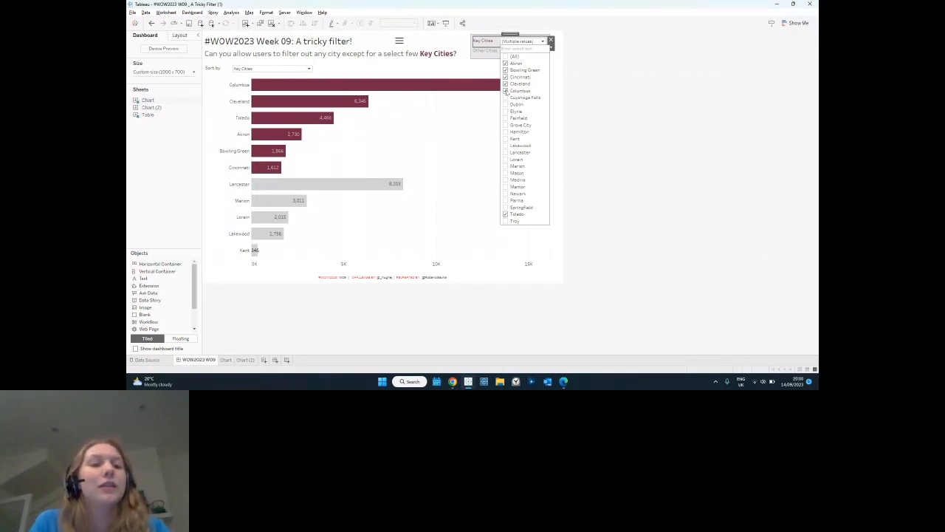
{"action": "left_click", "coordinate": [505, 77]}
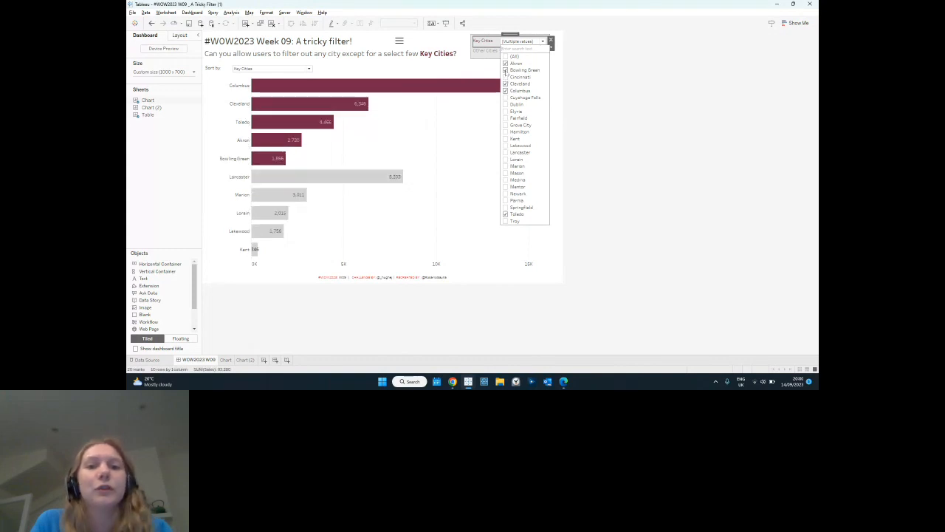
{"action": "left_click", "coordinate": [505, 70]}
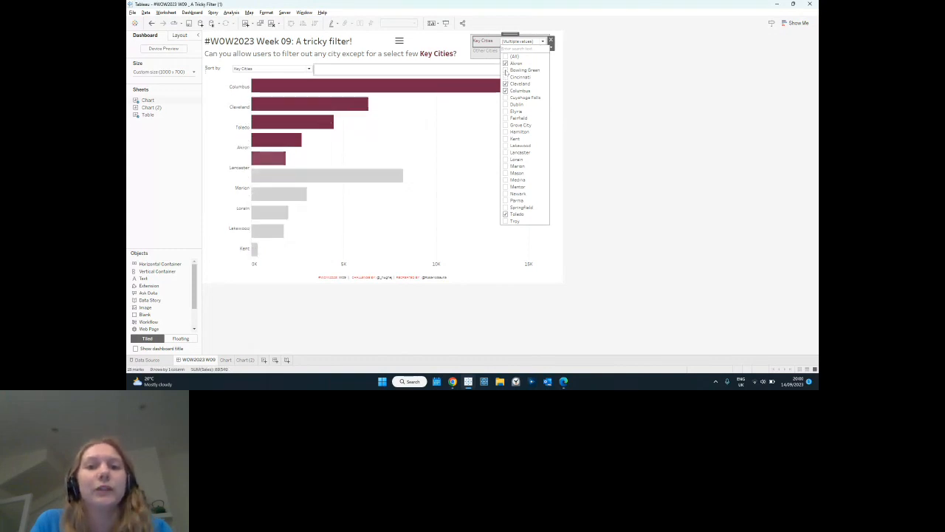
{"action": "left_click", "coordinate": [579, 80]}
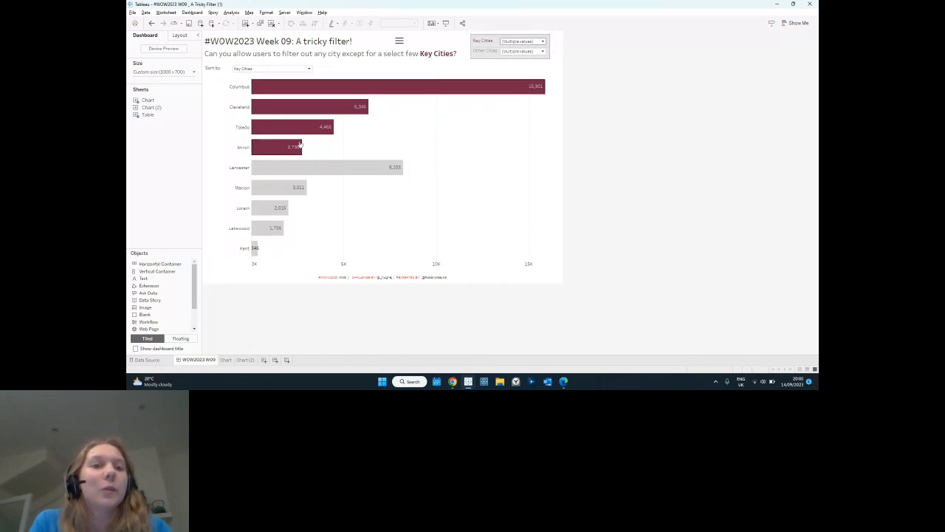
Add Bowling Green and Cincinnati to the Other Cities selection and close its list.
{"action": "left_click", "coordinate": [513, 52]}
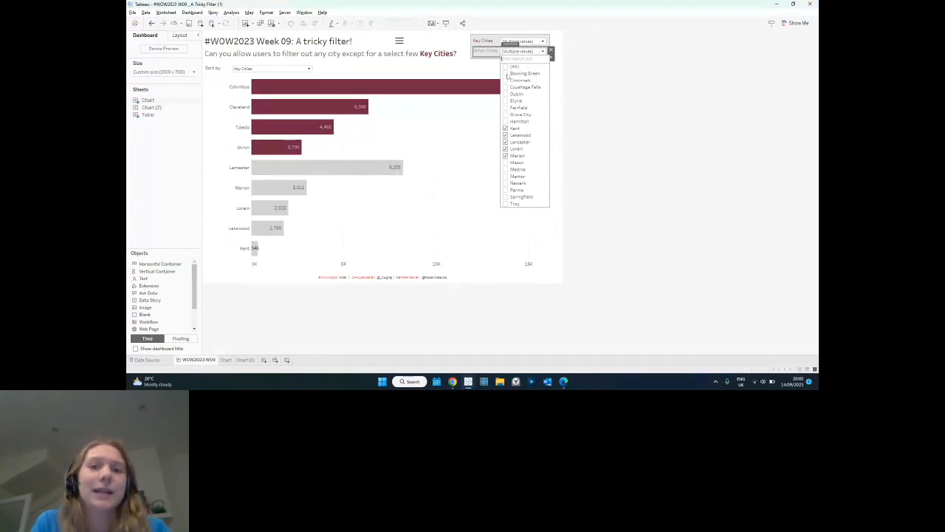
{"action": "left_click", "coordinate": [505, 73]}
{"action": "left_click", "coordinate": [506, 81]}
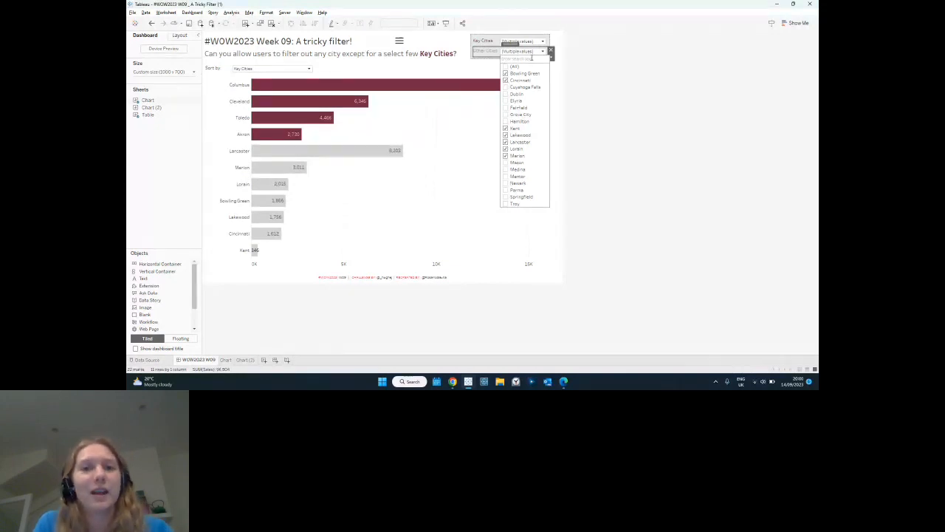
{"action": "left_click", "coordinate": [529, 53]}
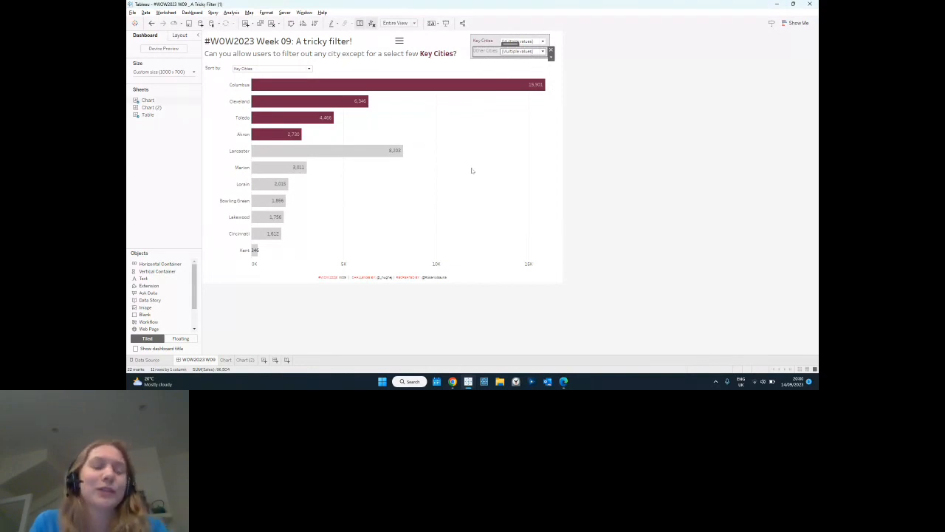
Go to the Chart (2) sheet and review the members selected in the Key Cities Set definition.
{"action": "left_click", "coordinate": [245, 361]}
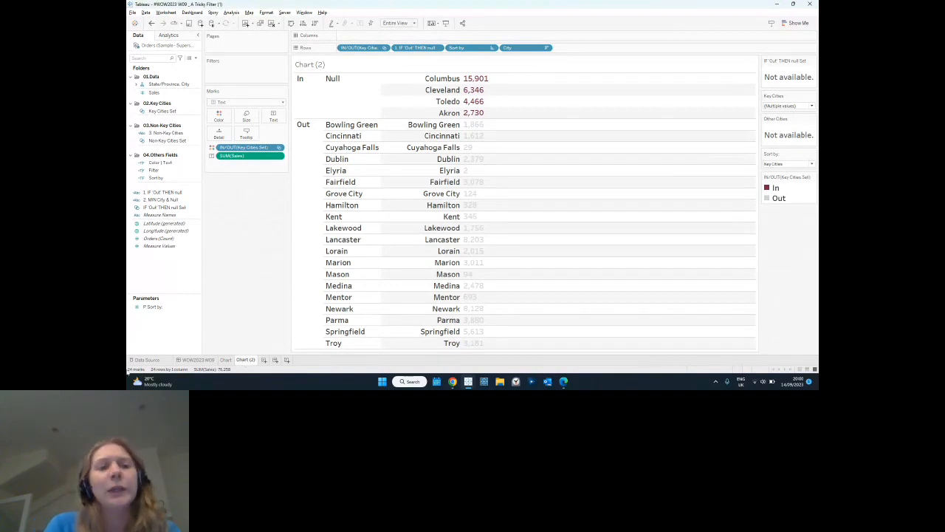
{"action": "left_click", "coordinate": [173, 112]}
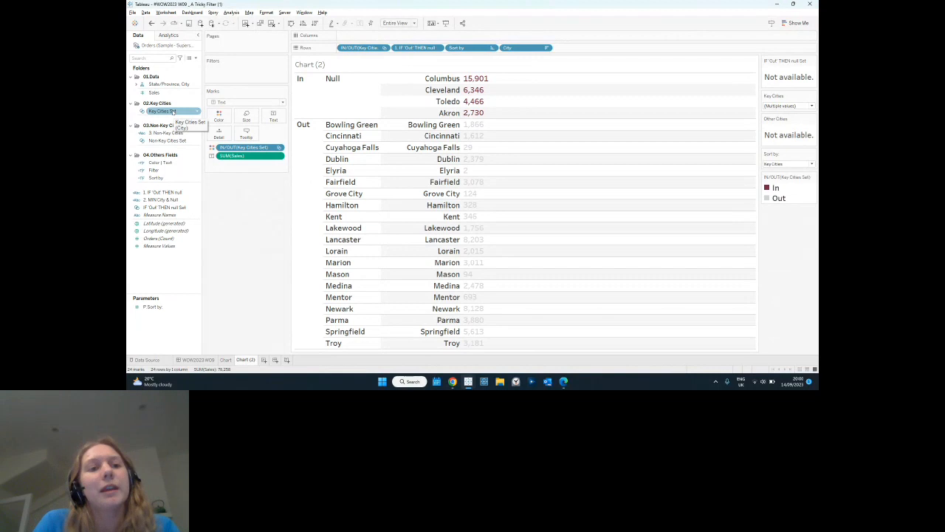
{"action": "right_click", "coordinate": [172, 112]}
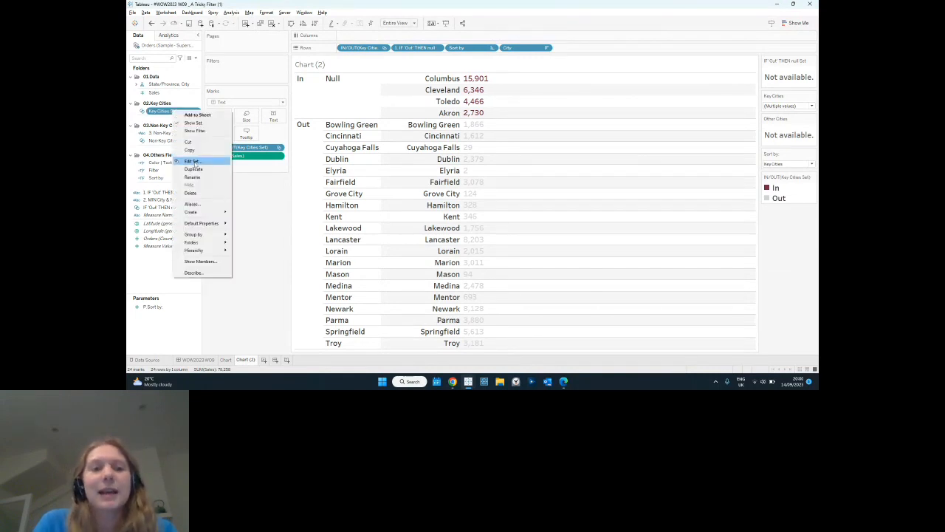
{"action": "left_click", "coordinate": [193, 161]}
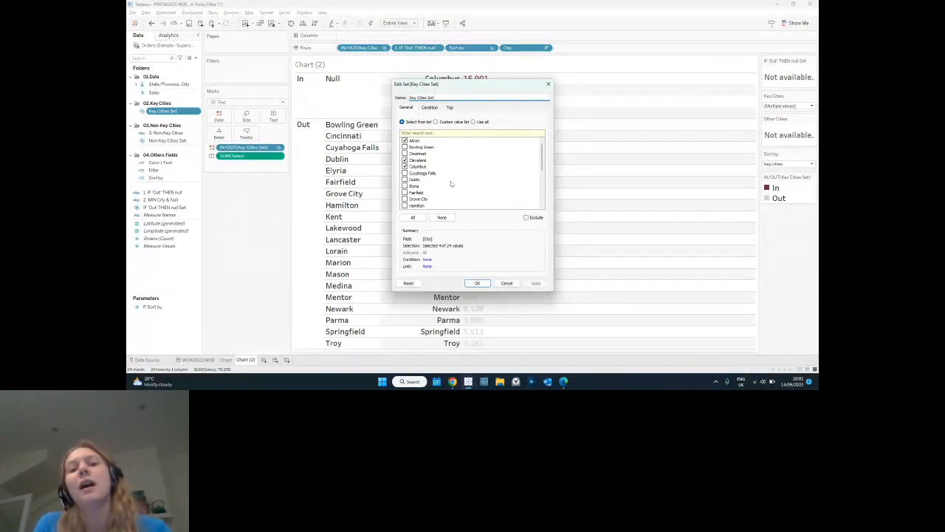
{"action": "left_click", "coordinate": [476, 284]}
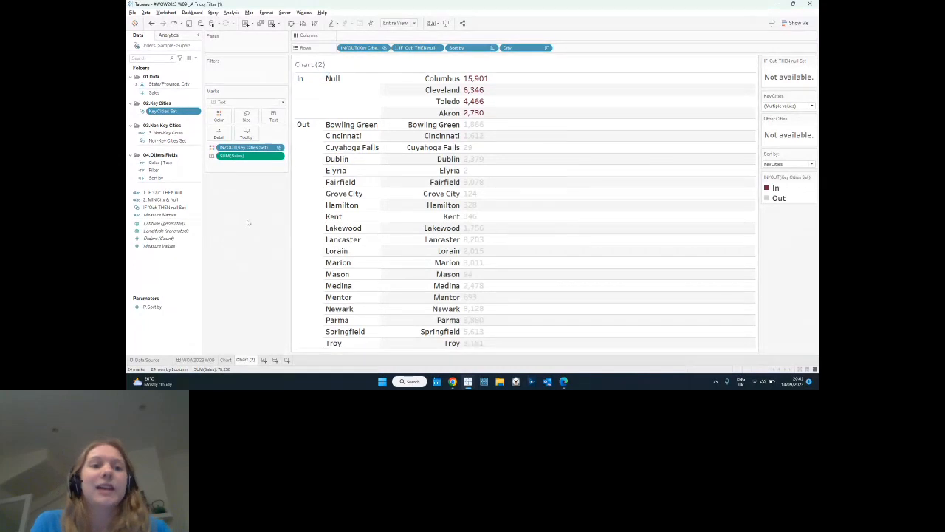
Undo the accidental addition of 1. IF 'Out' THEN null to Rows, and examine that calculated field's formula.
{"action": "double_click", "coordinate": [181, 193]}
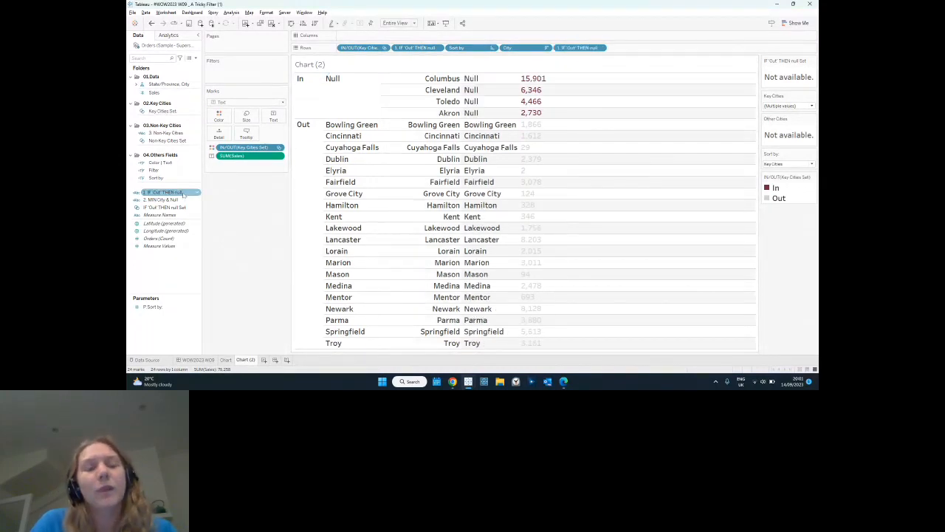
{"action": "key", "text": "ctrl+z"}
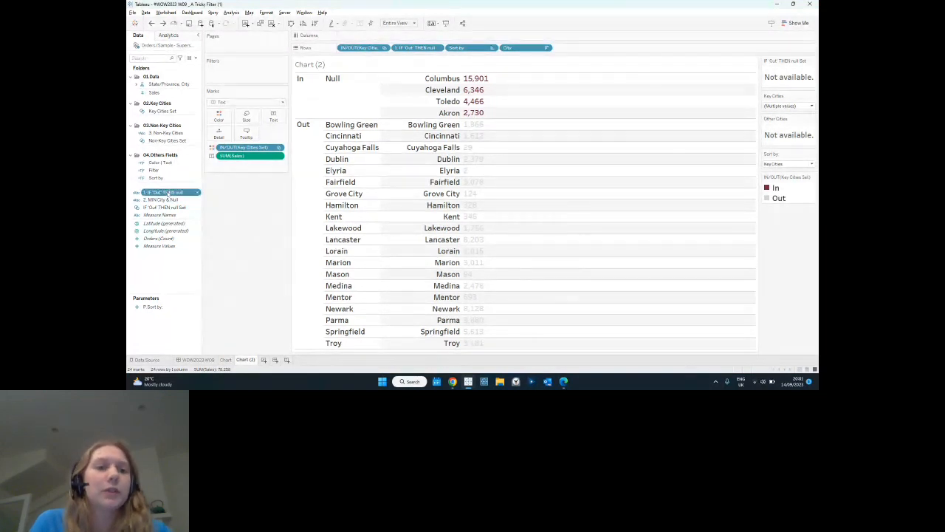
{"action": "right_click", "coordinate": [168, 193]}
{"action": "left_click", "coordinate": [210, 44]}
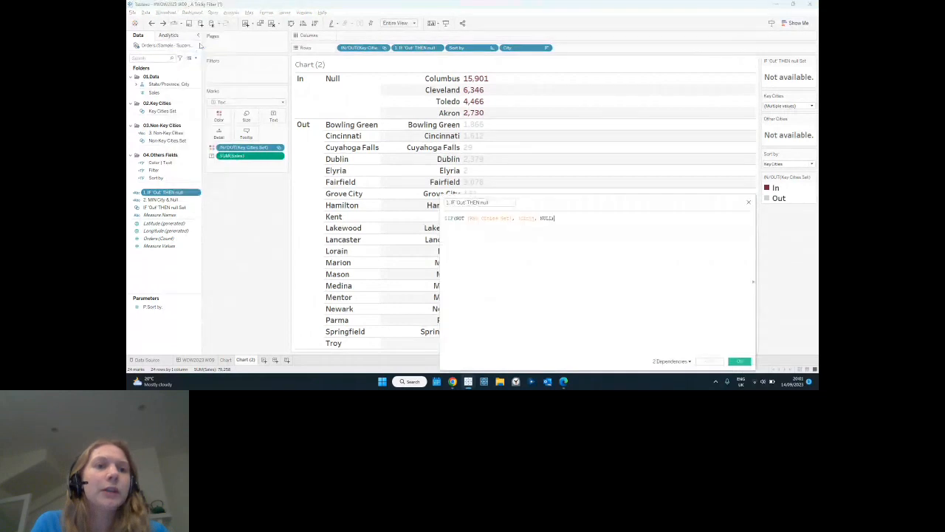
{"action": "scroll", "coordinate": [540, 243], "scroll_direction": "up", "scroll_amount": 2}
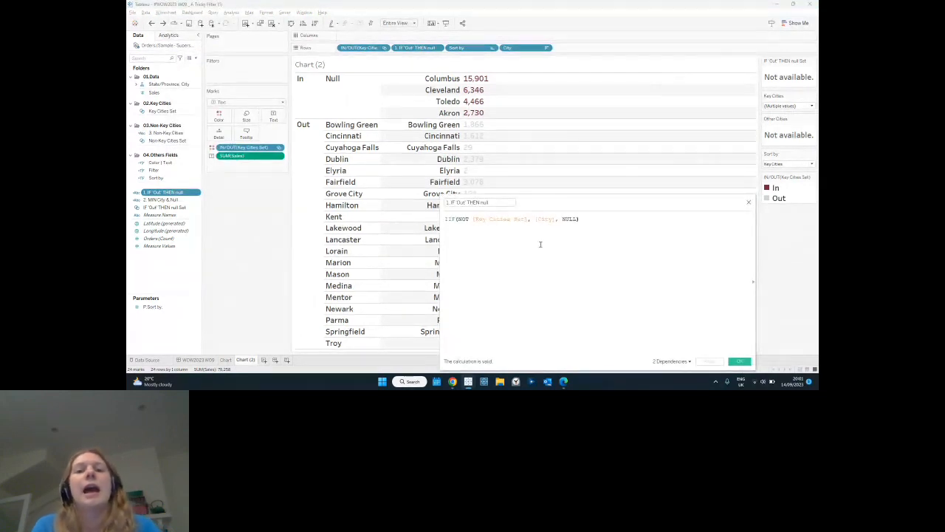
{"action": "scroll", "coordinate": [540, 243], "scroll_direction": "up", "scroll_amount": 1}
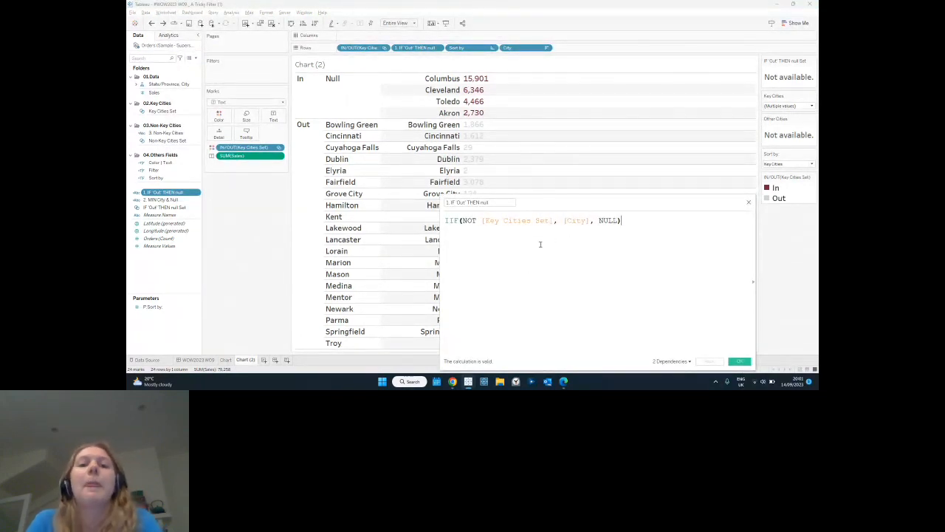
{"action": "left_click", "coordinate": [481, 222]}
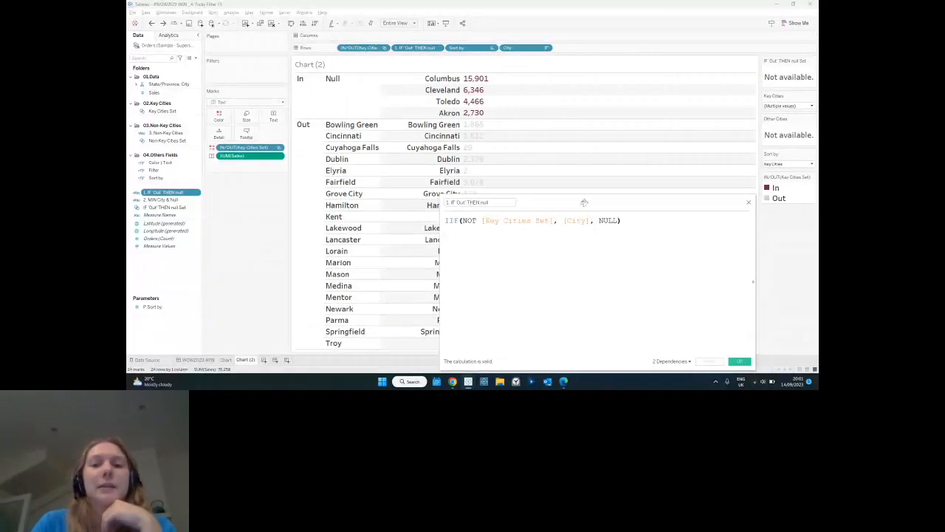
{"action": "left_click_drag", "start_coordinate": [584, 202], "coordinate": [523, 140]}
{"action": "left_click", "coordinate": [677, 299]}
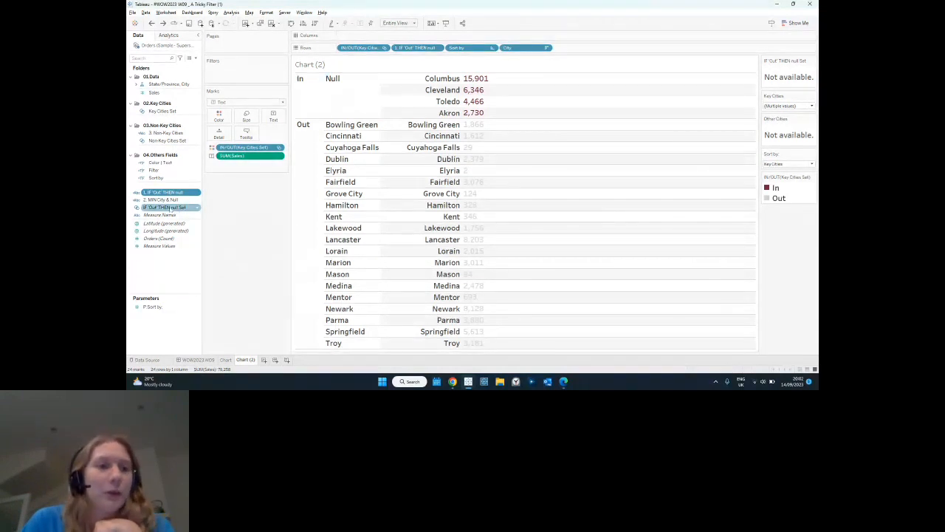
Place the IF 'Out' THEN null Set on Rows before Sort by, add it as an In/Out filter and hide that filter's card.
{"action": "left_click_drag", "start_coordinate": [170, 208], "coordinate": [454, 49]}
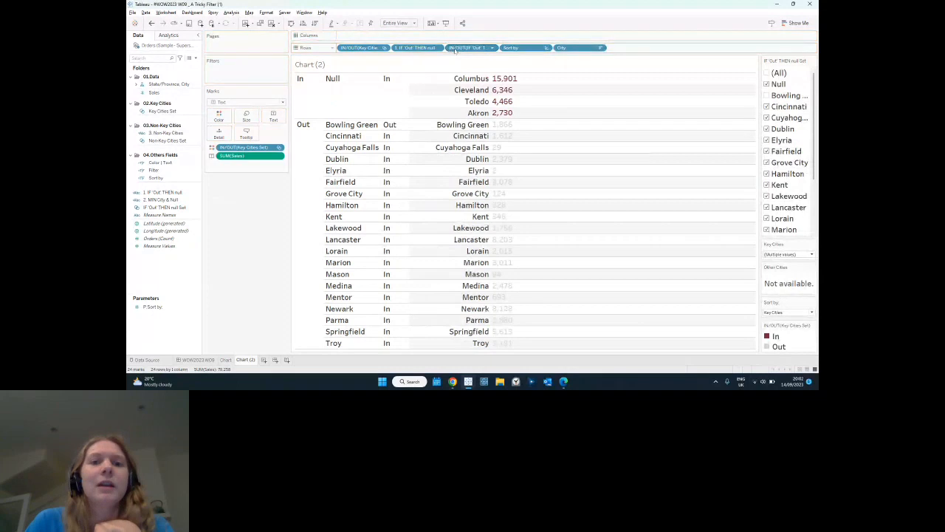
{"action": "right_click", "coordinate": [456, 50]}
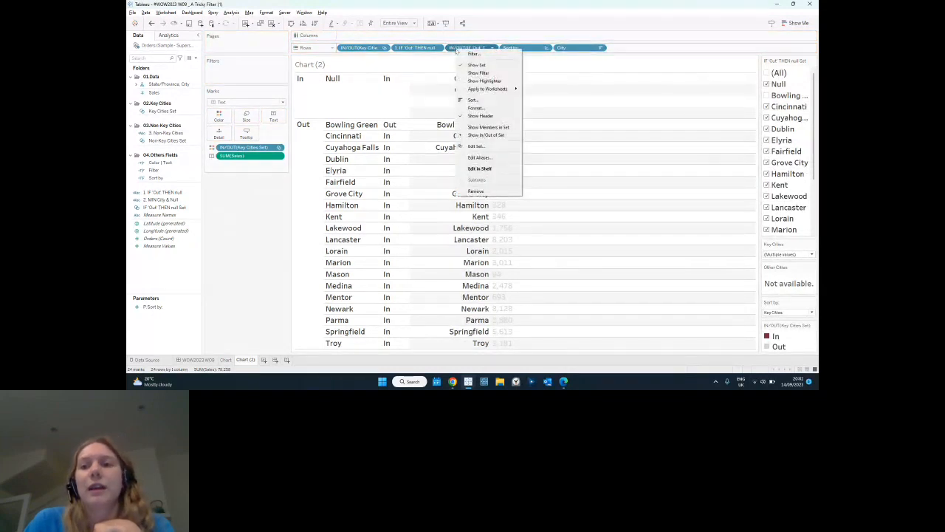
{"action": "left_click", "coordinate": [478, 73]}
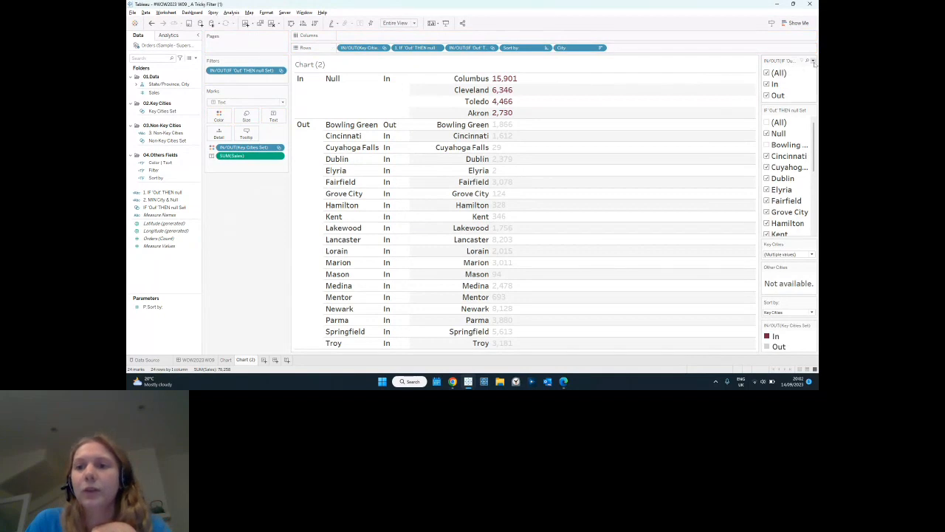
{"action": "left_click", "coordinate": [813, 60]}
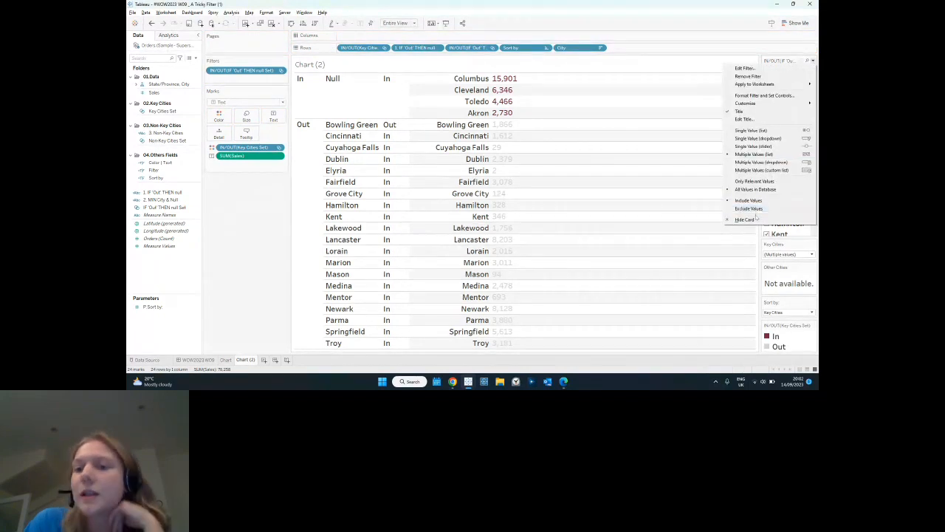
{"action": "left_click", "coordinate": [753, 210]}
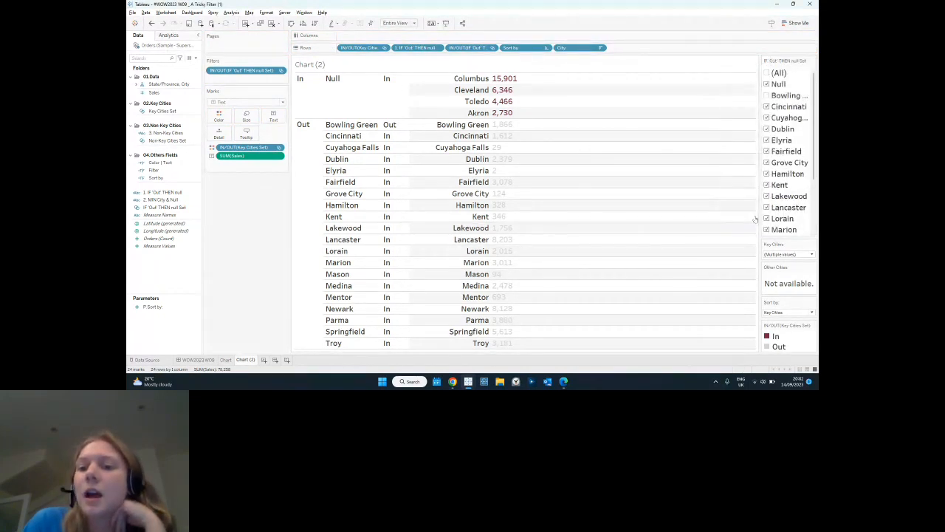
In the IF 'Out' THEN null Set control, exclude Null and include Bowling Green.
{"action": "left_click", "coordinate": [767, 84]}
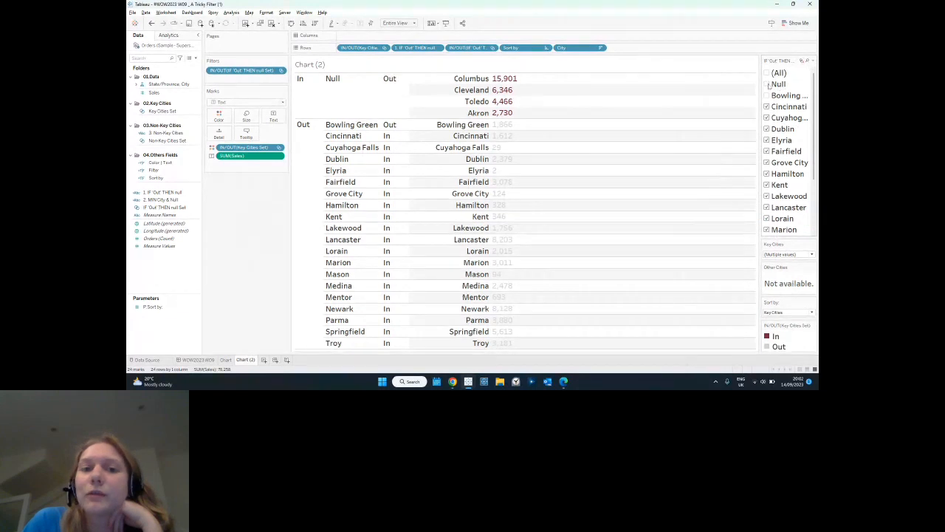
{"action": "left_click", "coordinate": [767, 85]}
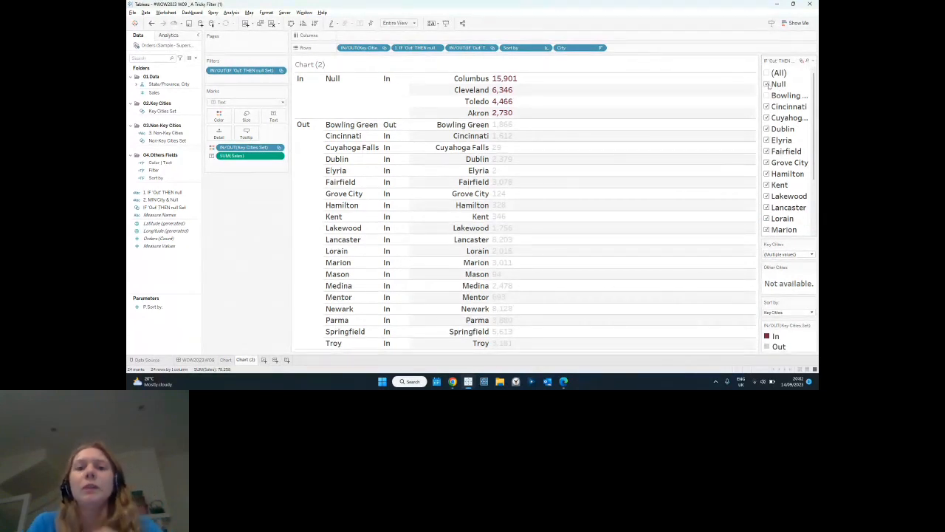
{"action": "left_click", "coordinate": [767, 84]}
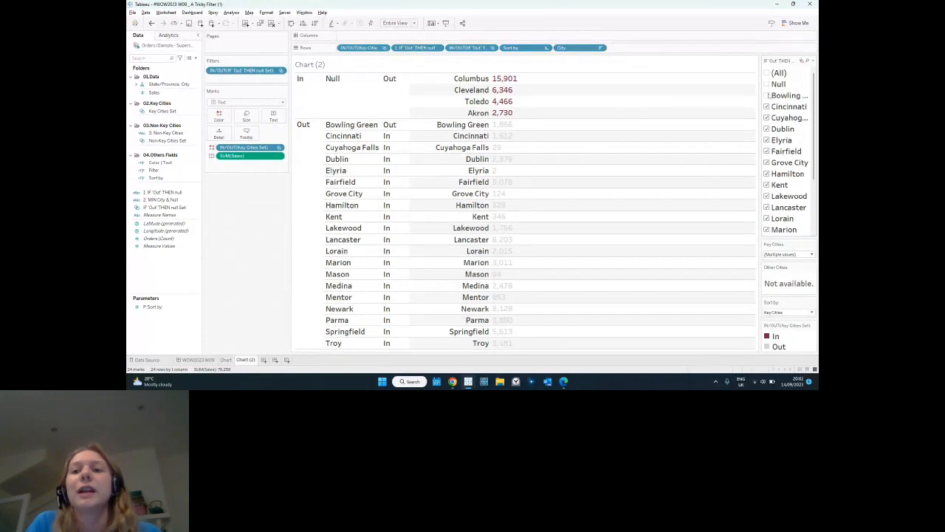
{"action": "left_click", "coordinate": [768, 95]}
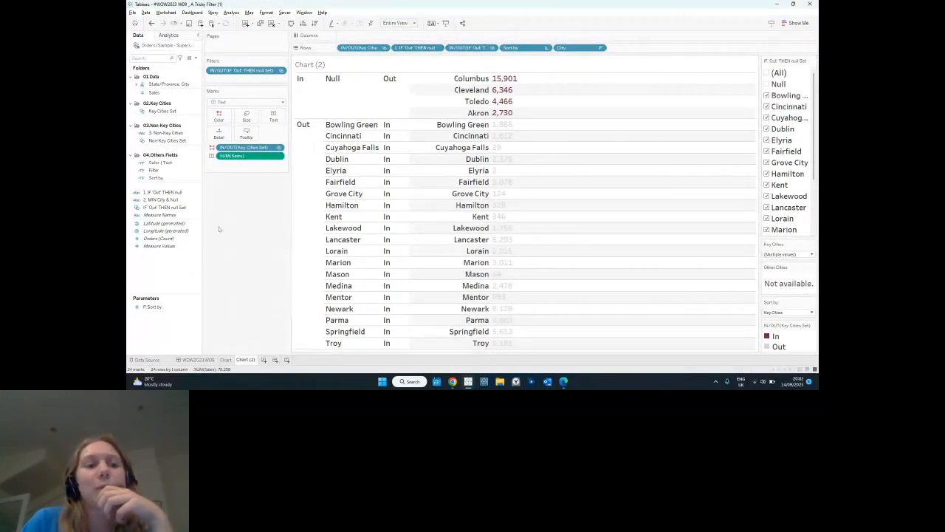
Examine the formula of the 2. MIN City & Null calculated field, including its MIN, Key Cities Set and City parts.
{"action": "left_click", "coordinate": [163, 200]}
{"action": "right_click", "coordinate": [164, 200]}
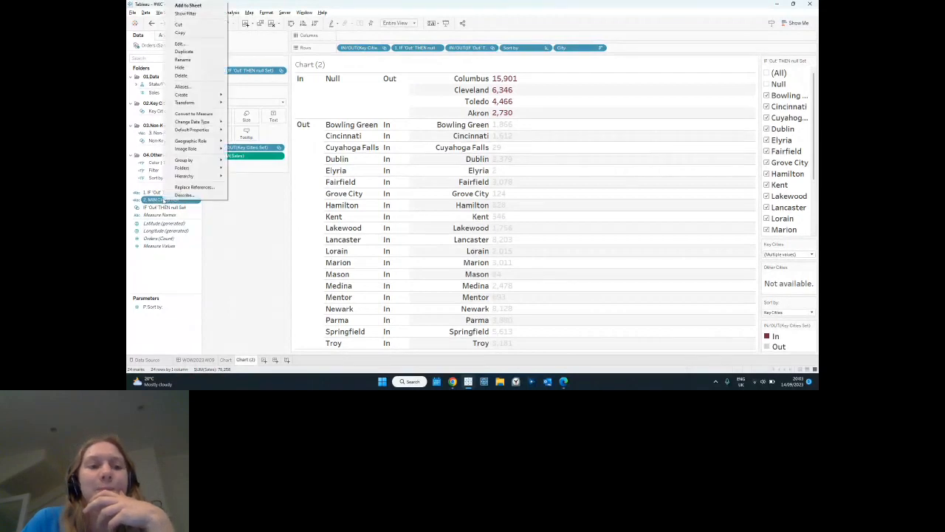
{"action": "left_click", "coordinate": [182, 44]}
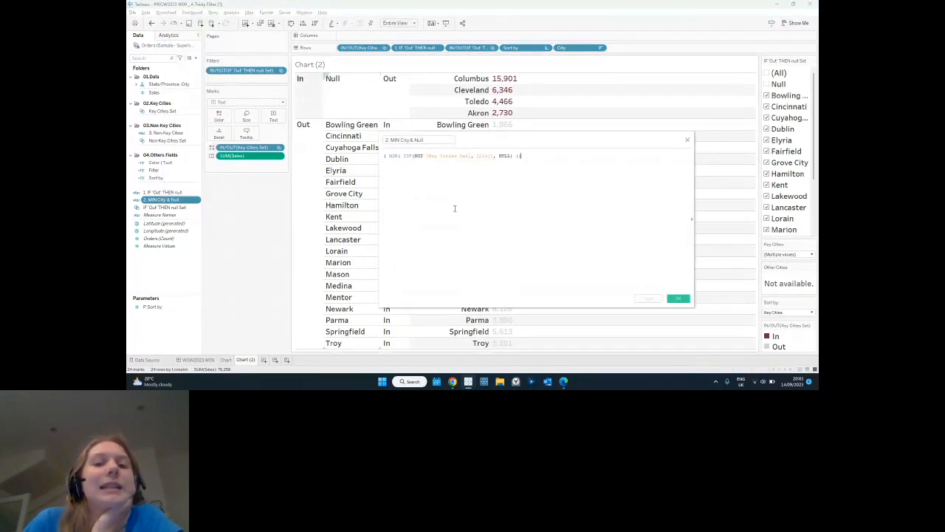
{"action": "scroll", "coordinate": [493, 221], "scroll_direction": "up", "scroll_amount": 2, "text": "ctrl"}
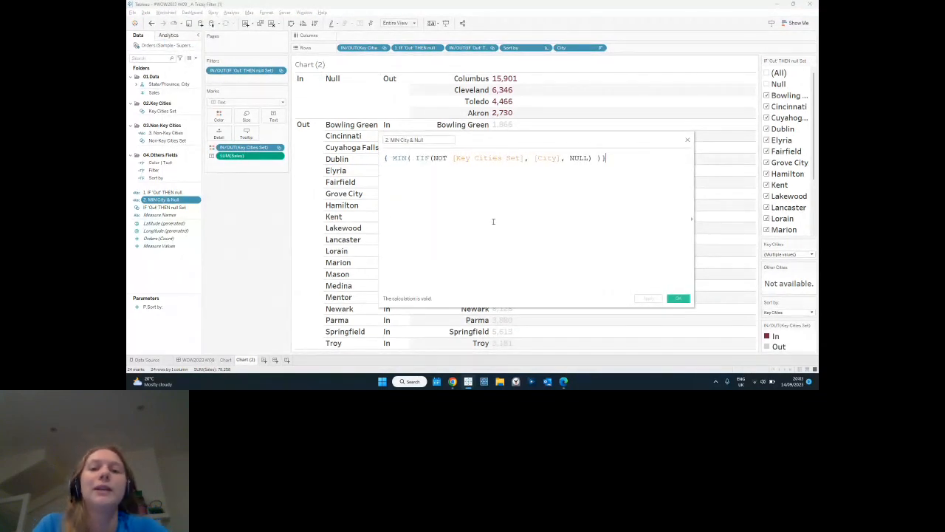
{"action": "scroll", "coordinate": [490, 222], "scroll_direction": "up", "scroll_amount": 1, "text": "ctrl"}
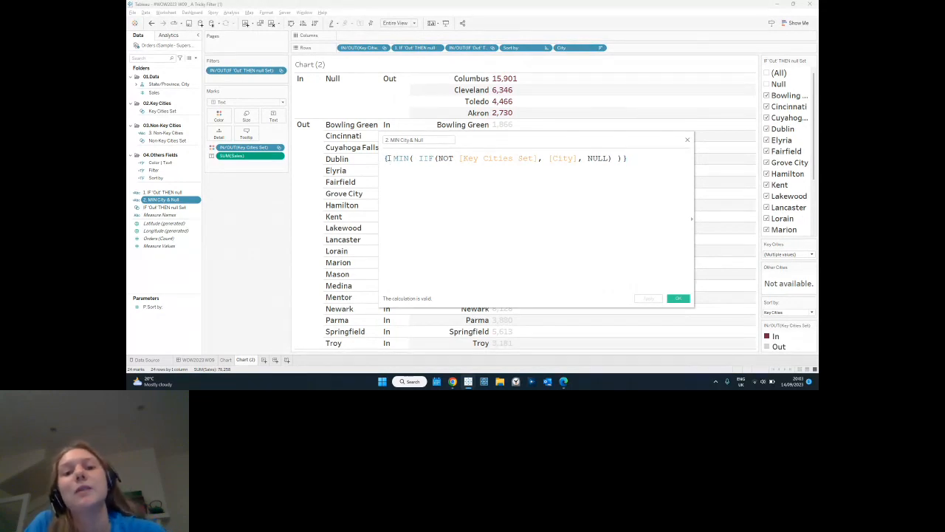
{"action": "left_click_drag", "start_coordinate": [389, 158], "coordinate": [412, 158]}
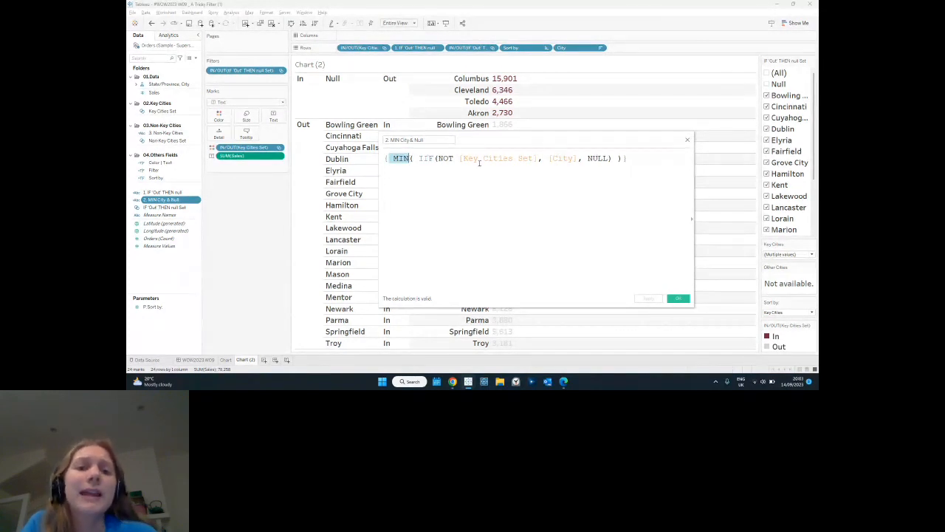
{"action": "left_click_drag", "start_coordinate": [550, 158], "coordinate": [578, 158]}
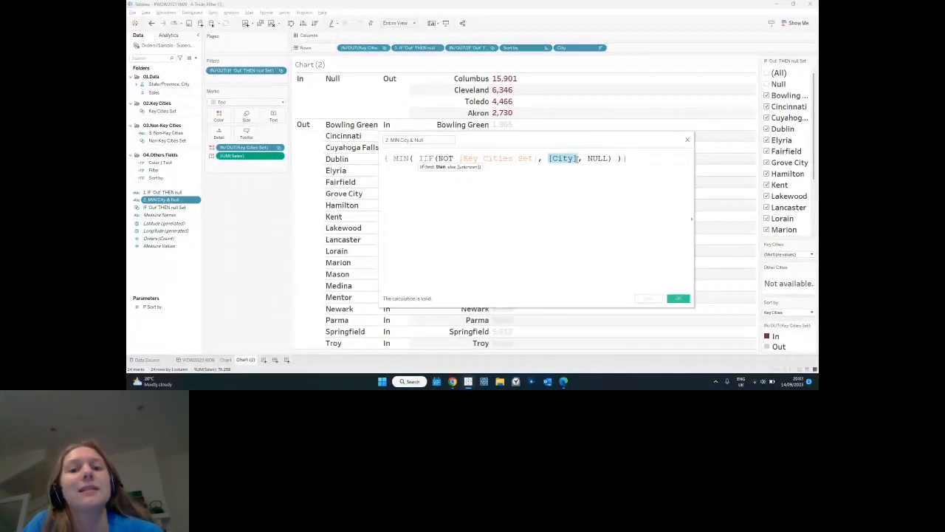
{"action": "left_click_drag", "start_coordinate": [538, 158], "coordinate": [438, 158]}
{"action": "left_click_drag", "start_coordinate": [587, 158], "coordinate": [384, 161]}
{"action": "left_click", "coordinate": [436, 180]}
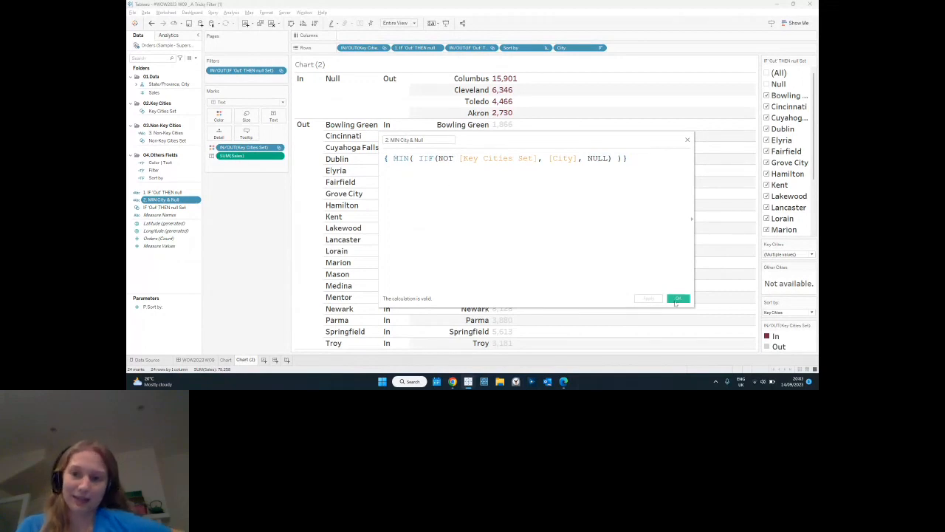
{"action": "left_click", "coordinate": [675, 299]}
Add 2. MIN City & Null to Rows before Sort by, and include Bowling Green in the Key Cities selection.
{"action": "left_click_drag", "start_coordinate": [162, 200], "coordinate": [501, 50]}
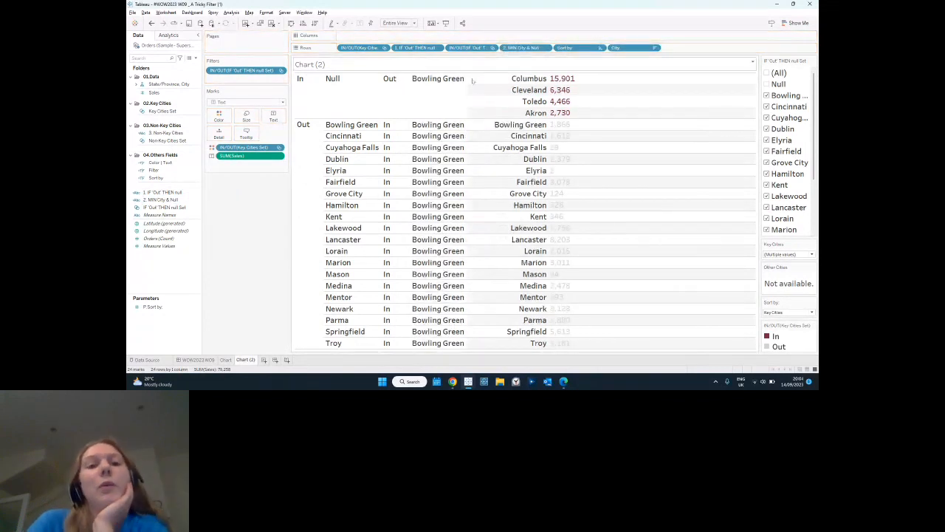
{"action": "left_click", "coordinate": [359, 126]}
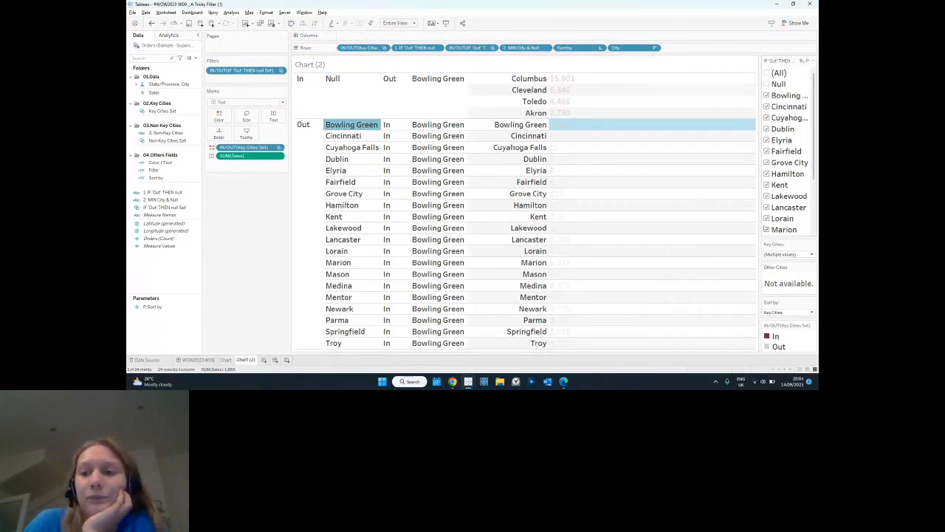
{"action": "left_click", "coordinate": [779, 254]}
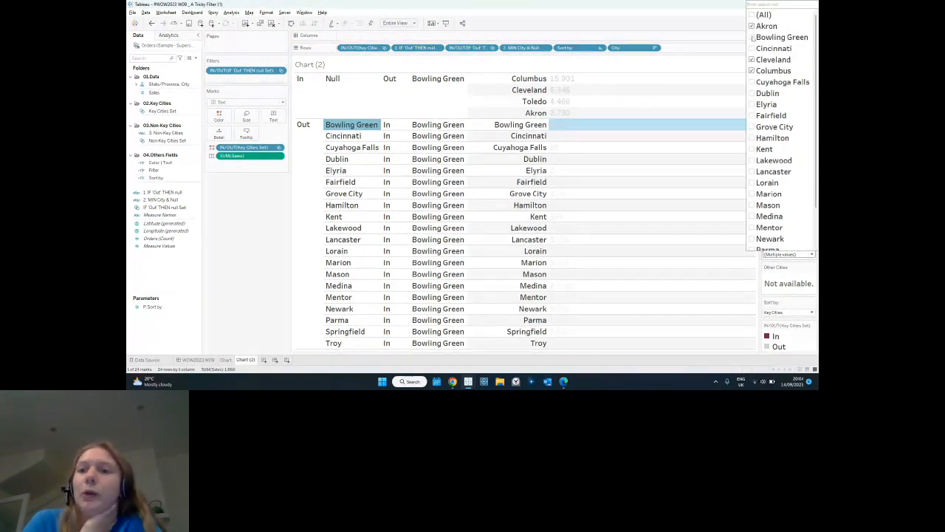
{"action": "left_click", "coordinate": [752, 36]}
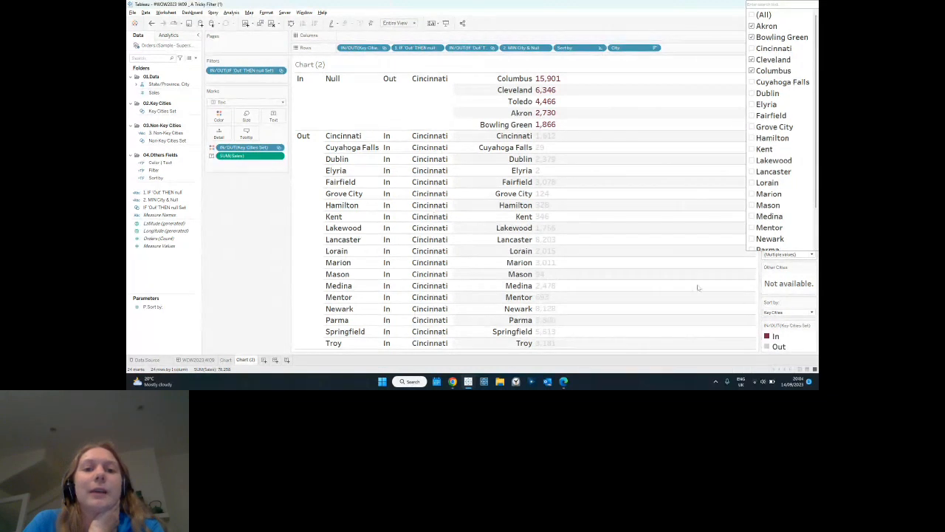
{"action": "left_click", "coordinate": [784, 256]}
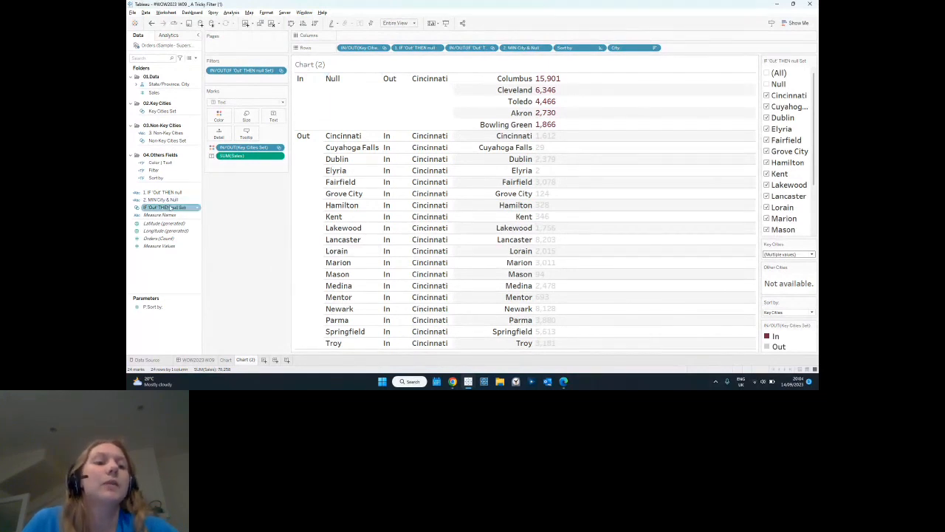
Examine the 3. Non-Key Cities formula, including its fallback MIN expression, and place the field on Rows before Sort by.
{"action": "right_click", "coordinate": [172, 134]}
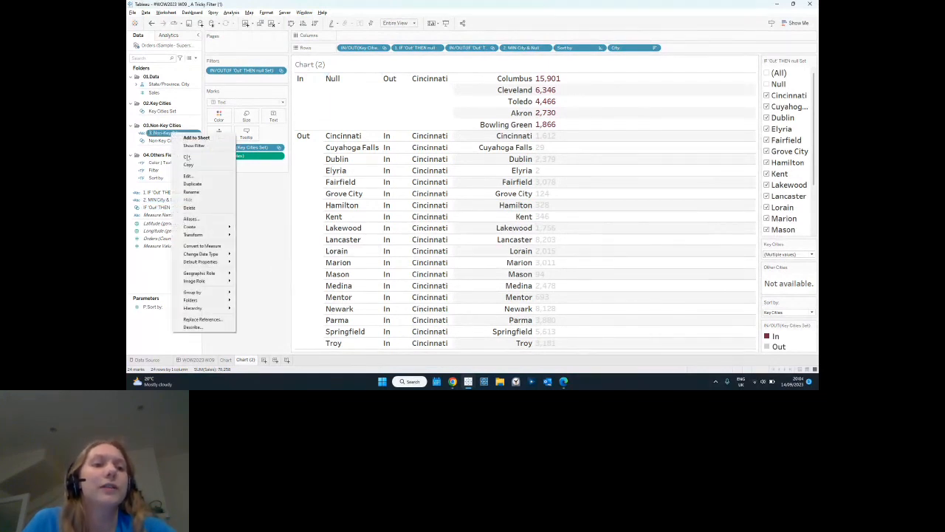
{"action": "left_click", "coordinate": [198, 175]}
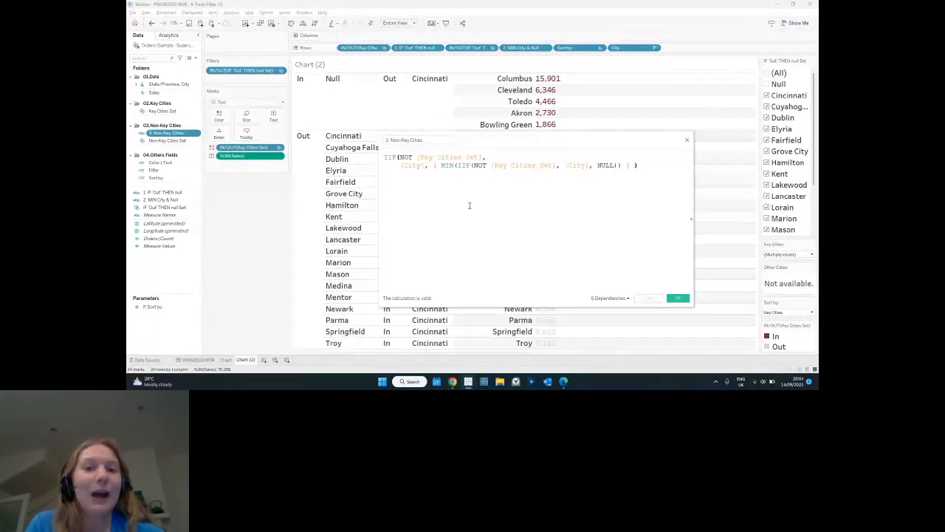
{"action": "left_click_drag", "start_coordinate": [434, 166], "coordinate": [631, 166]}
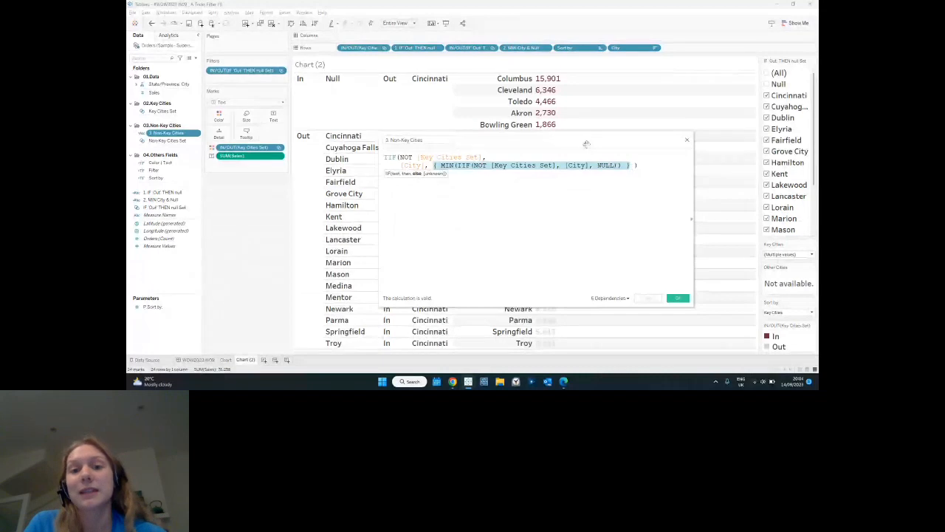
{"action": "left_click_drag", "start_coordinate": [583, 140], "coordinate": [692, 127]}
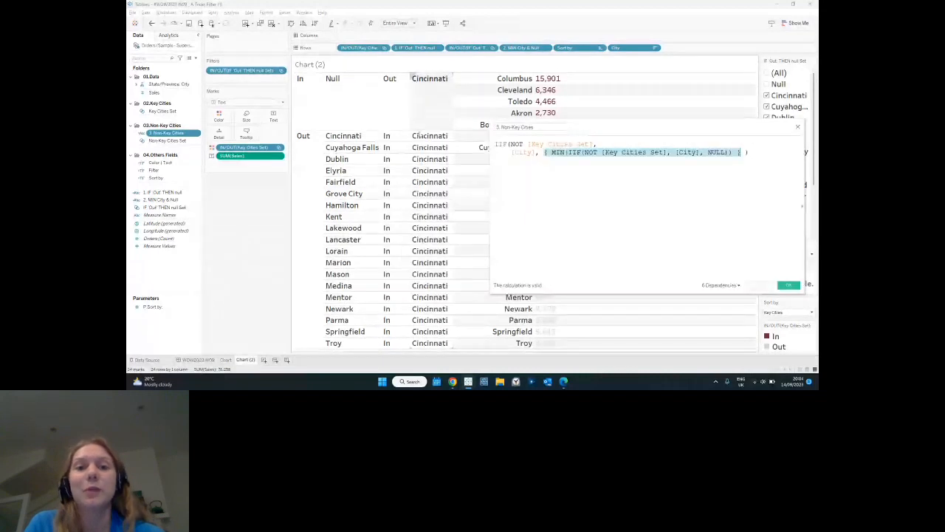
{"action": "left_click_drag", "start_coordinate": [625, 132], "coordinate": [443, 158]}
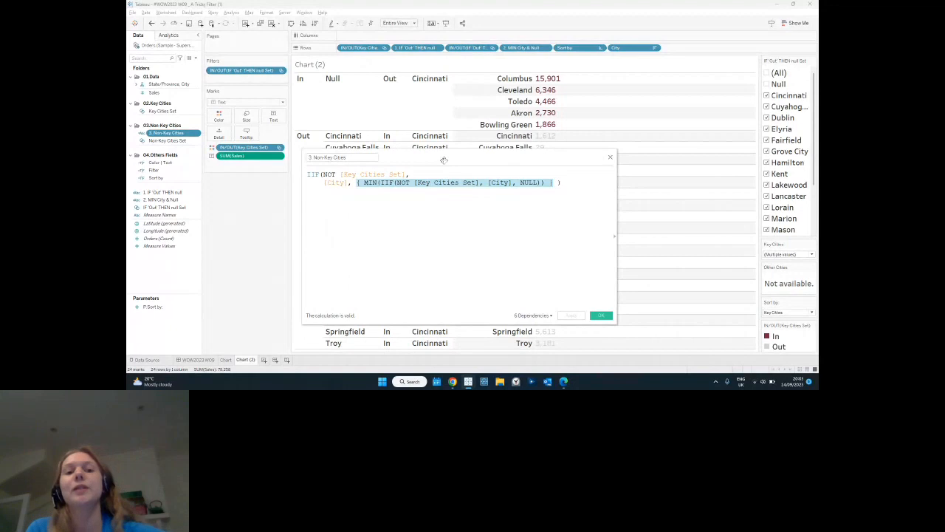
{"action": "left_click", "coordinate": [604, 316]}
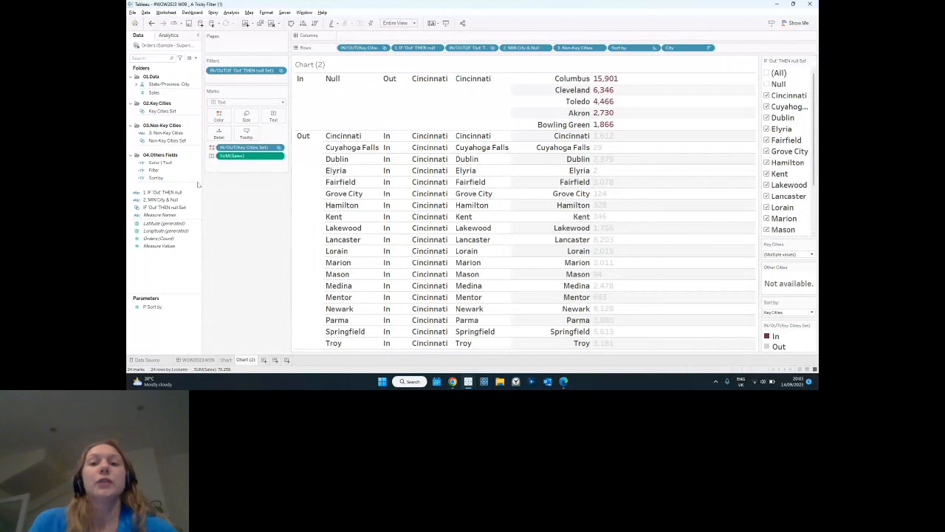
Add Key Cities Set and Non-Key Cities Set to Rows before Sort by.
{"action": "left_click", "coordinate": [164, 111]}
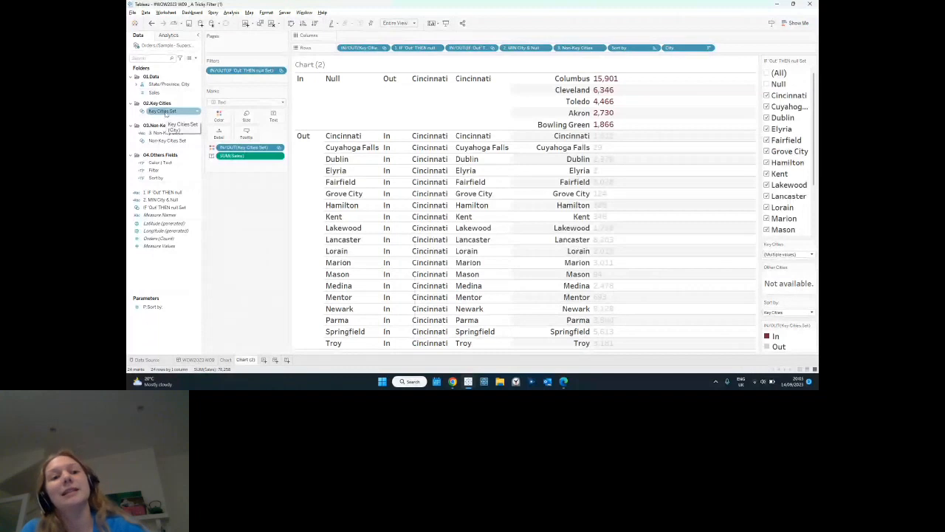
{"action": "left_click", "coordinate": [167, 141]}
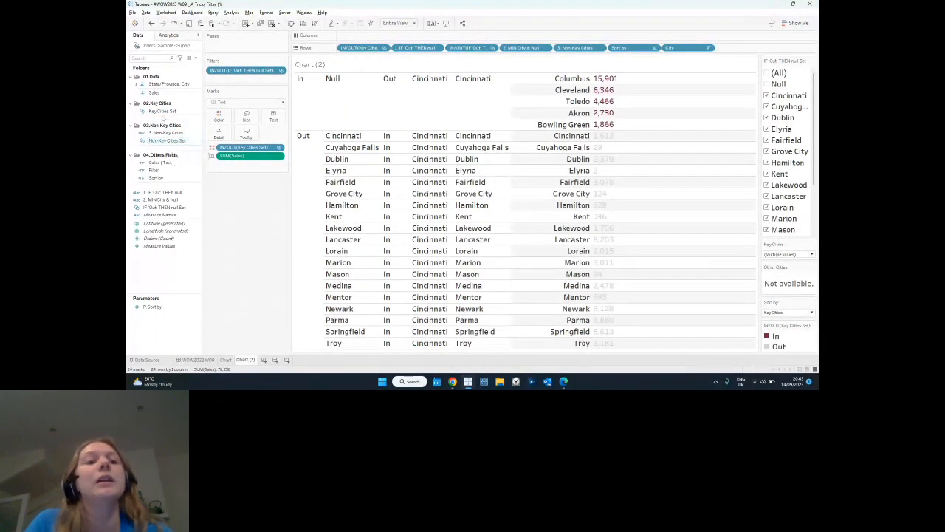
{"action": "left_click", "coordinate": [161, 111]}
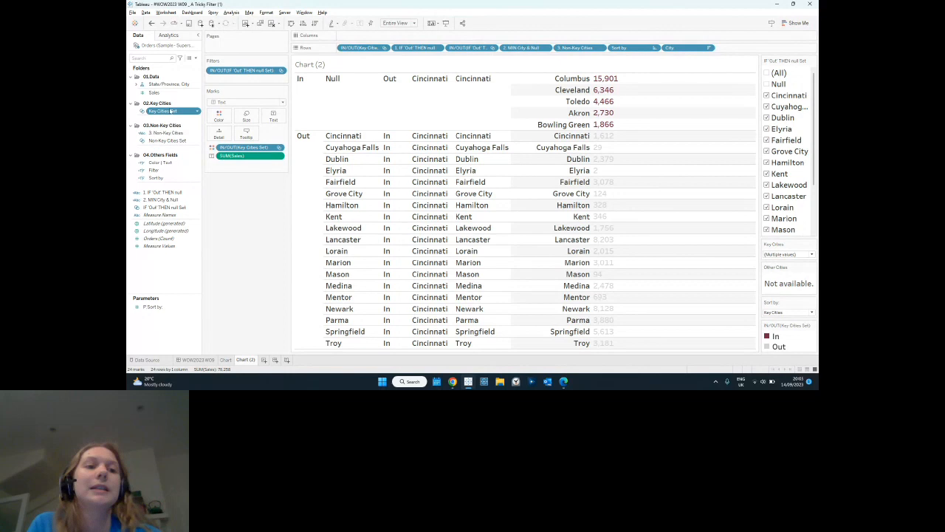
{"action": "left_click_drag", "start_coordinate": [170, 110], "coordinate": [617, 50]}
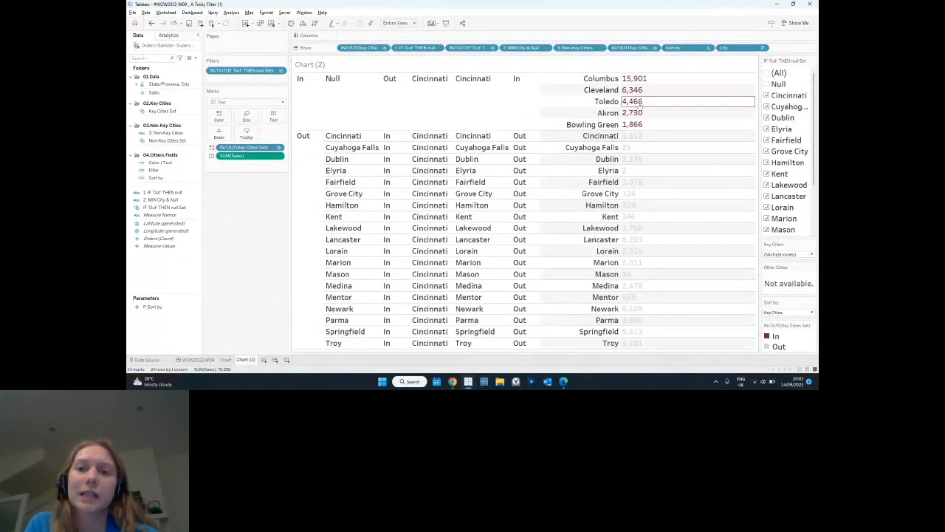
{"action": "left_click_drag", "start_coordinate": [168, 142], "coordinate": [667, 50]}
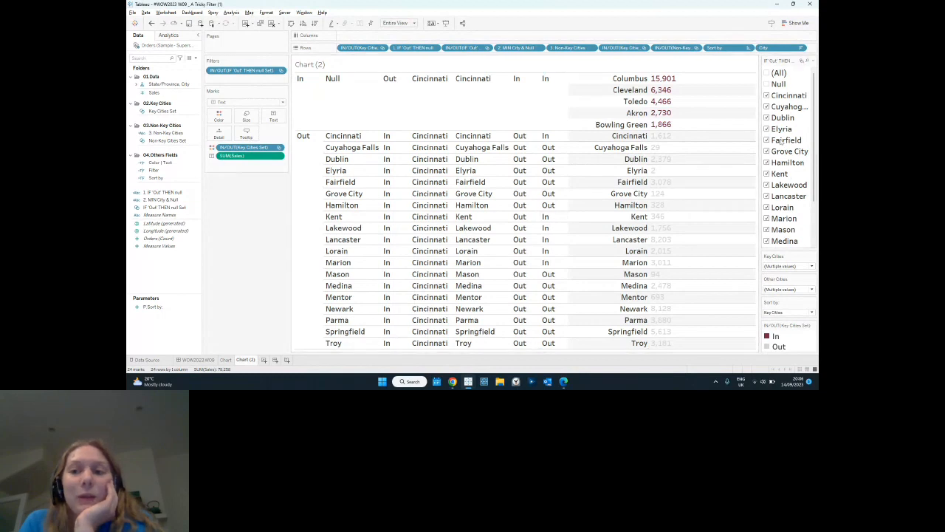
On the WOW2023 W09 dashboard, include Cuyahoga Falls, Dublin, Elyria, Fairfield, Grove City and Hamilton in the Other Cities selection.
{"action": "left_click", "coordinate": [197, 360]}
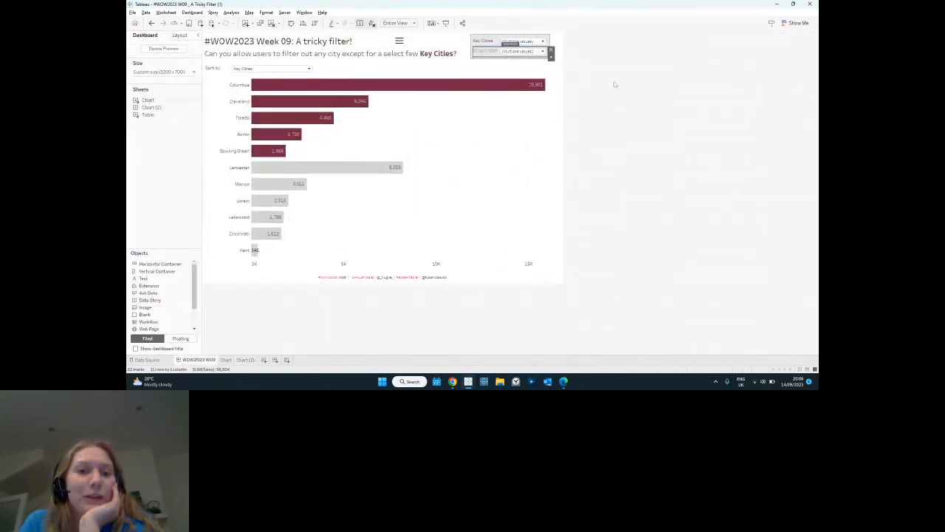
{"action": "left_click", "coordinate": [519, 51]}
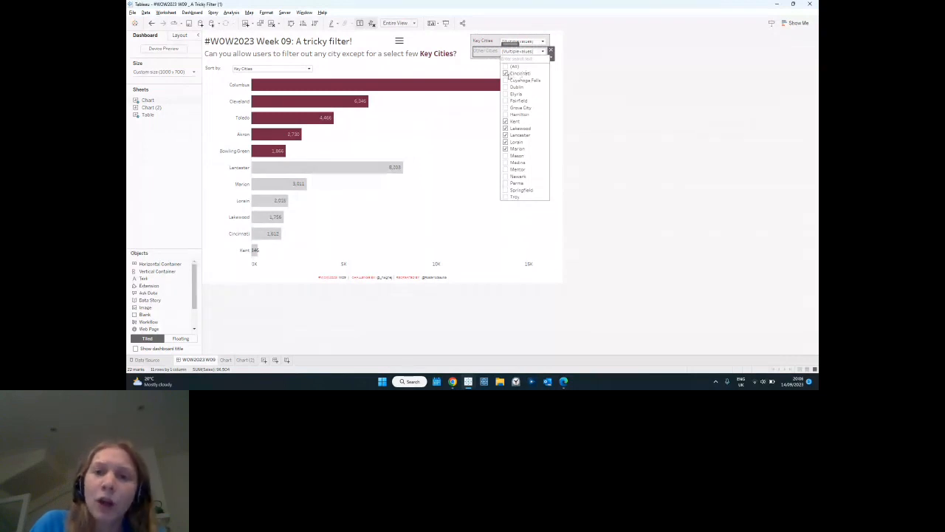
{"action": "left_click", "coordinate": [506, 80]}
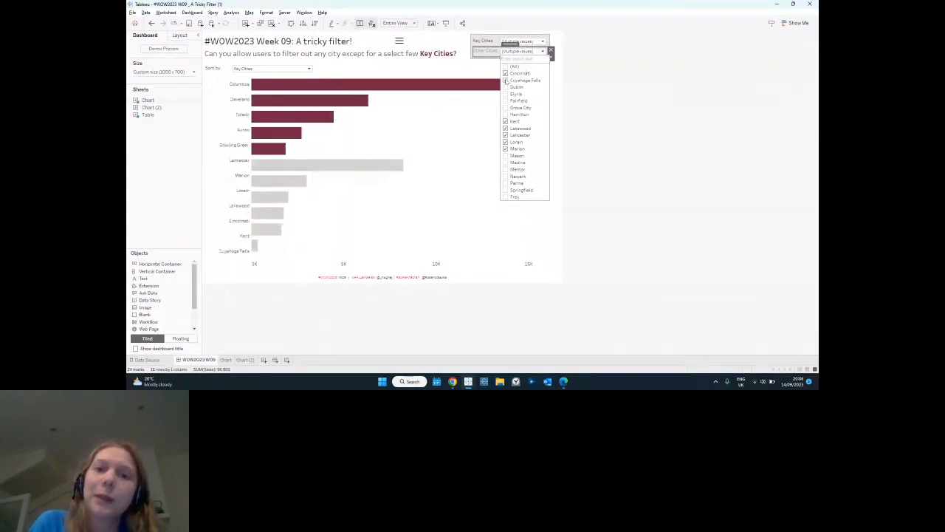
{"action": "left_click", "coordinate": [506, 87]}
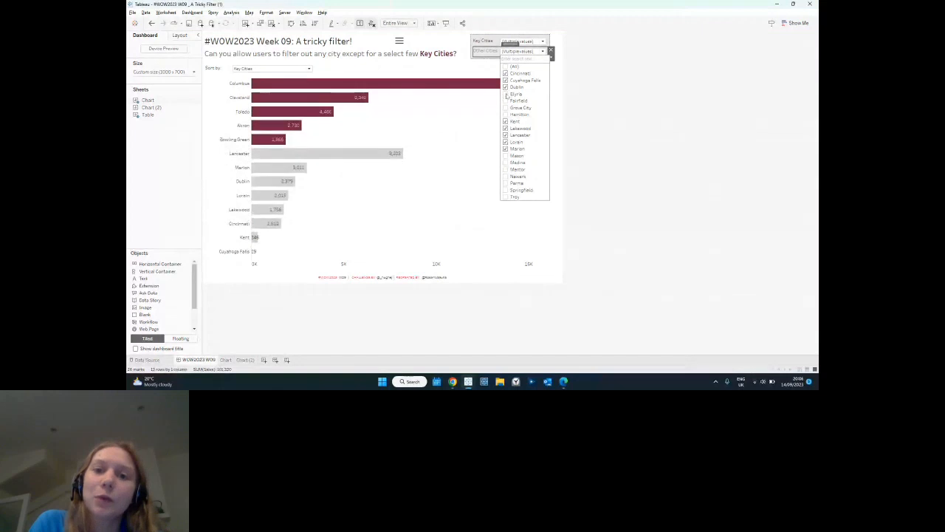
{"action": "left_click", "coordinate": [506, 94]}
{"action": "left_click", "coordinate": [506, 100]}
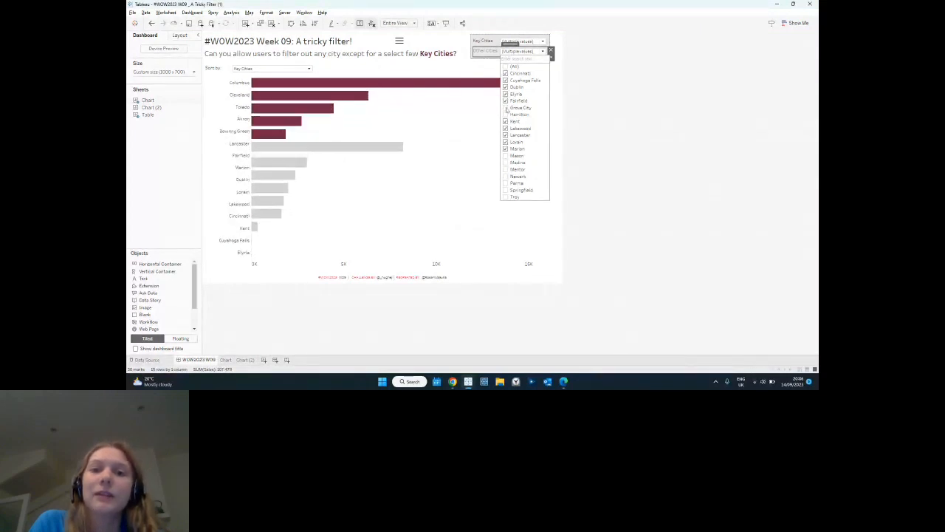
{"action": "left_click", "coordinate": [506, 108]}
{"action": "left_click", "coordinate": [506, 114]}
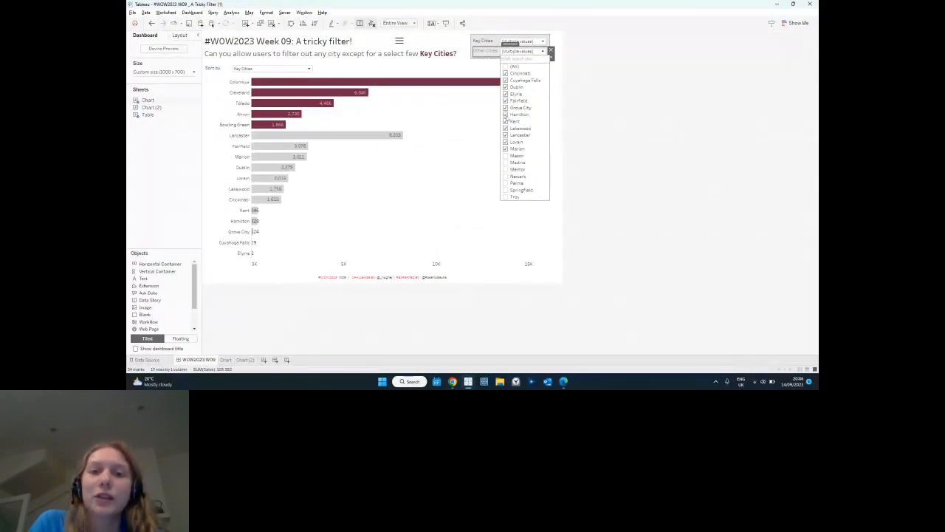
{"action": "left_click", "coordinate": [521, 50]}
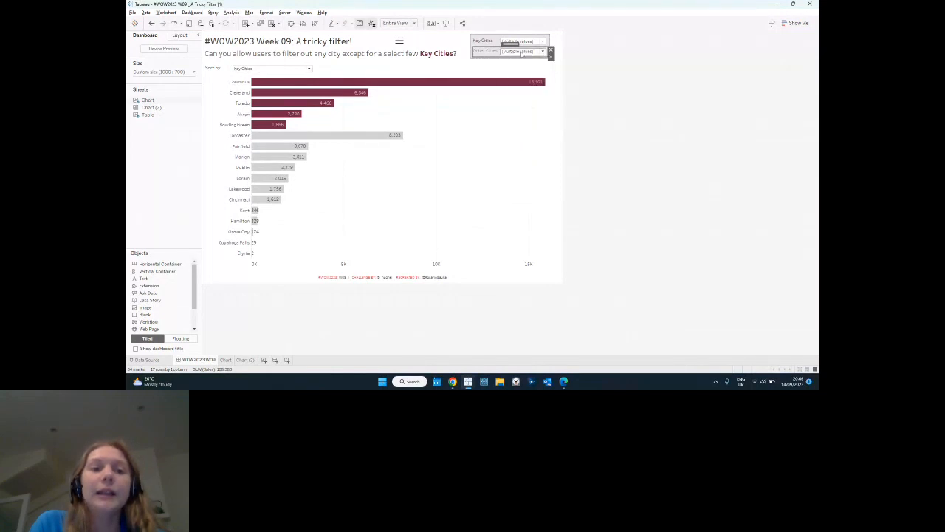
Include Lancaster in the dashboard's Key Cities selection and check the city list offered under Other Cities.
{"action": "left_click", "coordinate": [529, 42]}
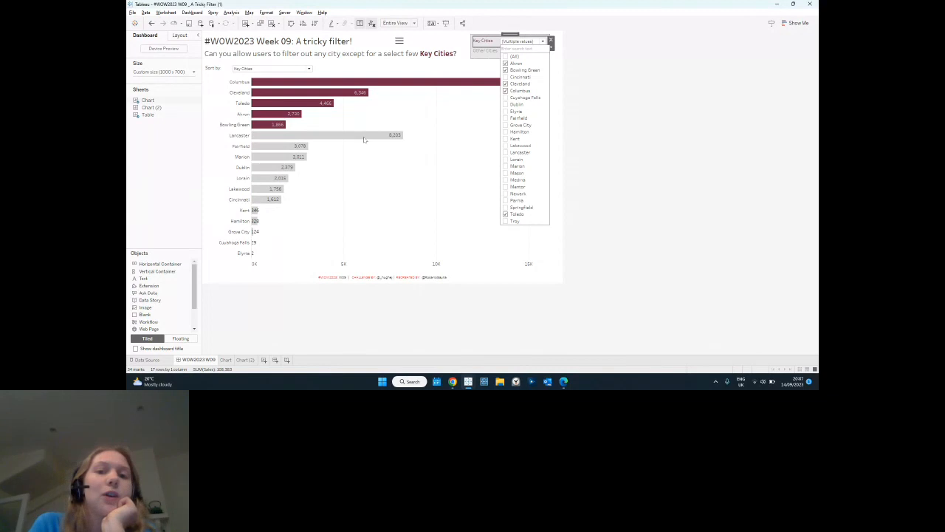
{"action": "left_click", "coordinate": [505, 153]}
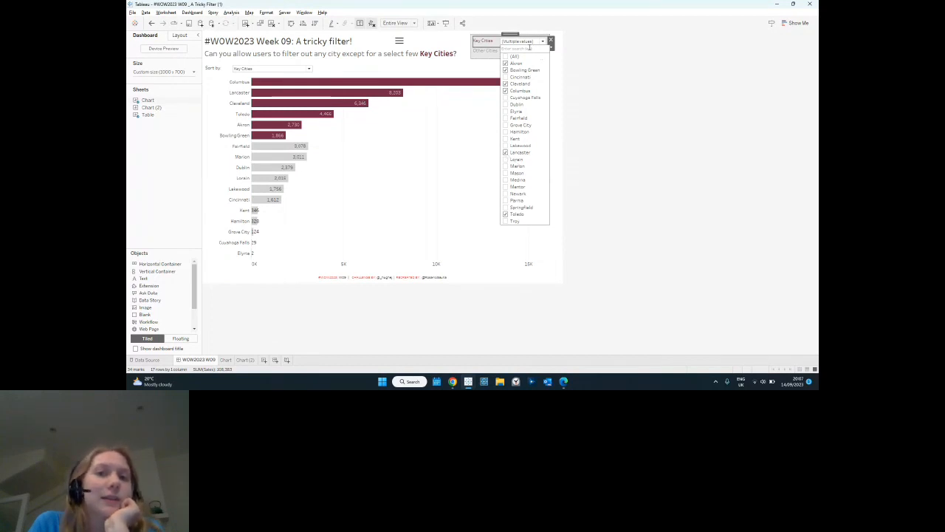
{"action": "left_click", "coordinate": [522, 42]}
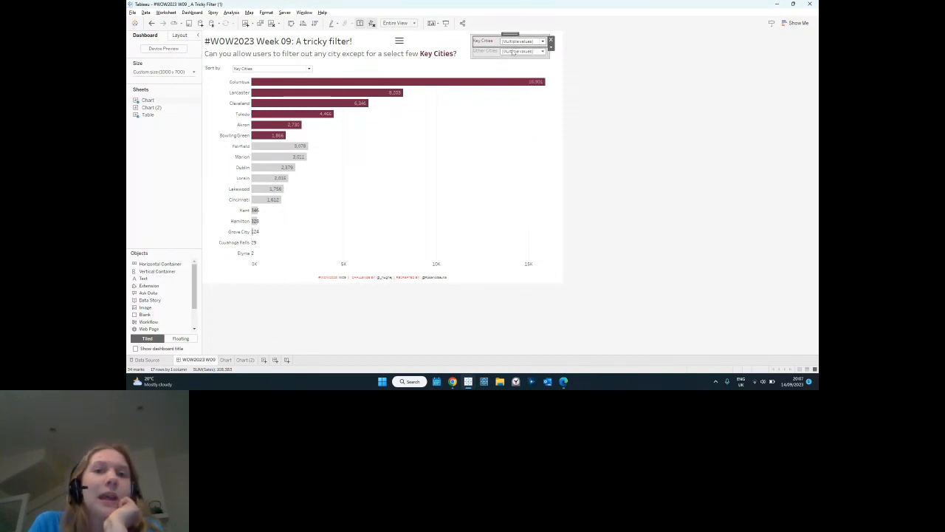
{"action": "left_click", "coordinate": [513, 51]}
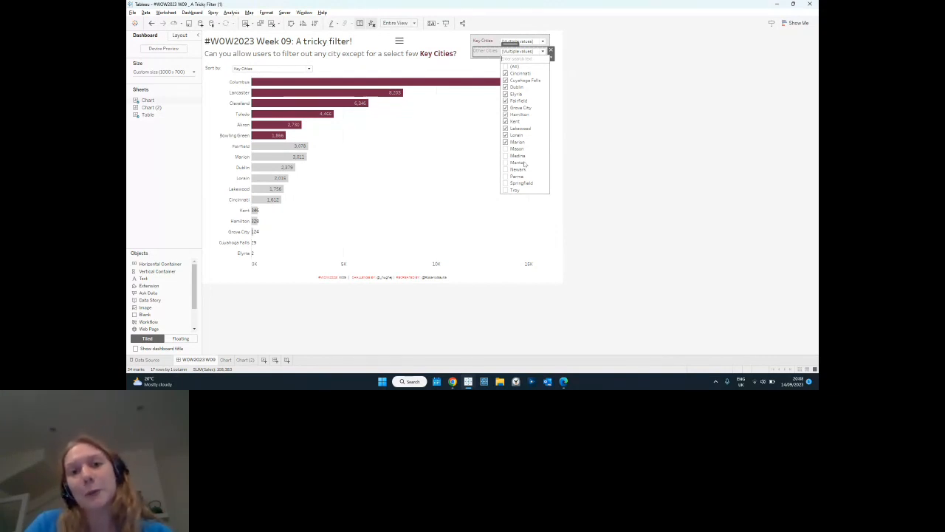
{"action": "key", "text": "alt+Tab"}
{"action": "key", "text": "alt+Tab"}
{"action": "key", "text": "alt+Tab"}
{"action": "key", "text": "alt+Tab"}
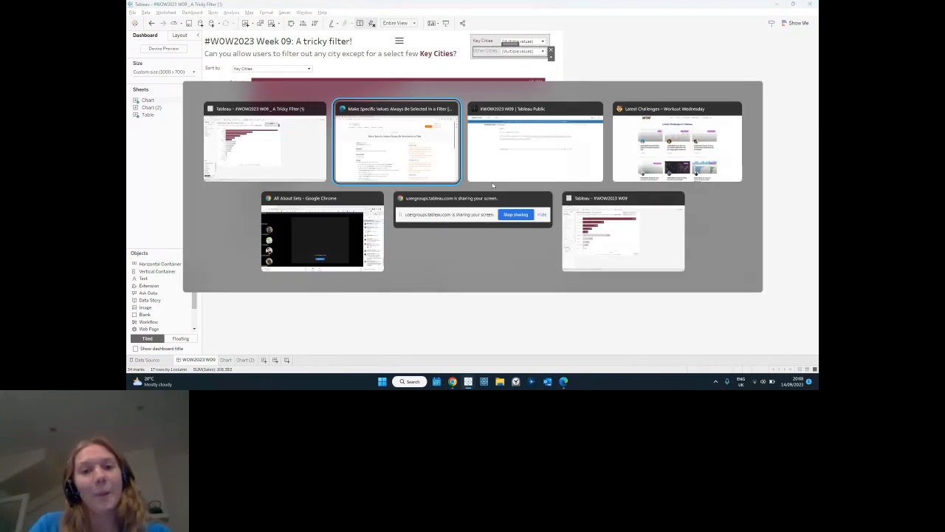
{"action": "key", "text": "Escape"}
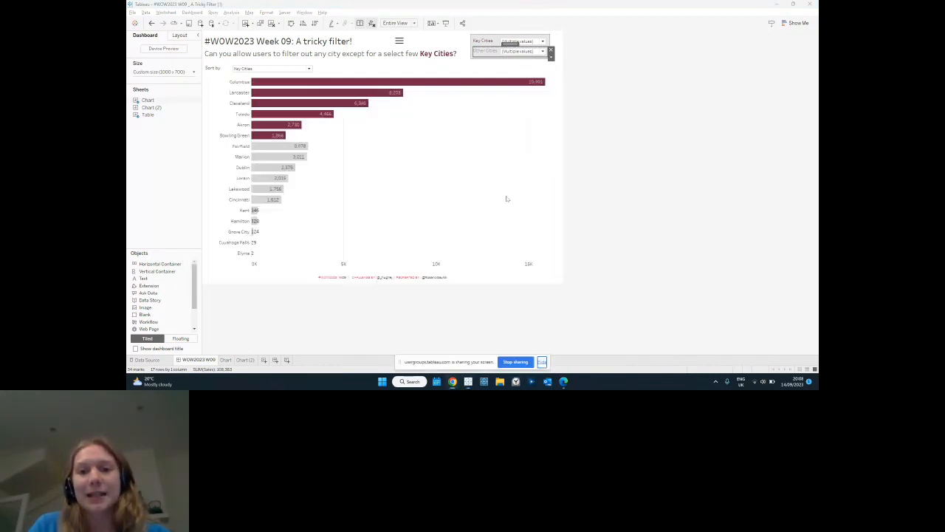
{"action": "left_click", "coordinate": [542, 362]}
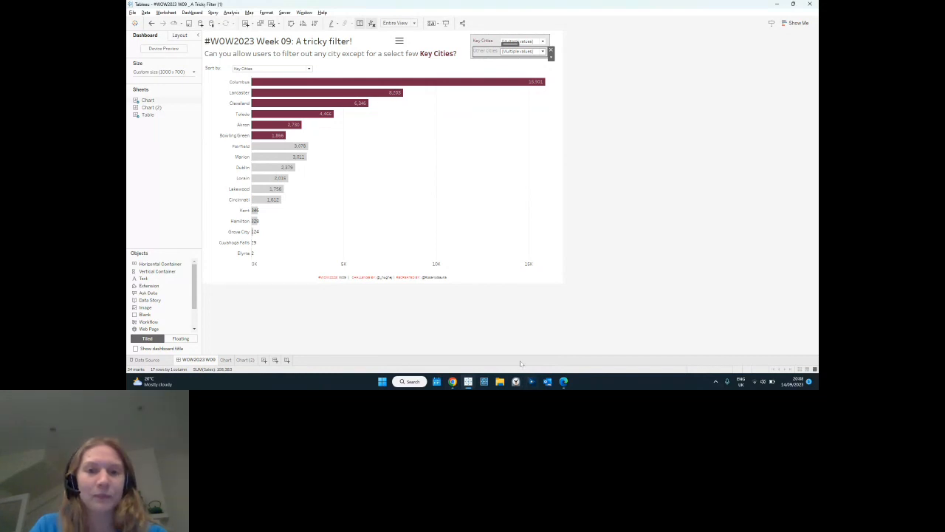